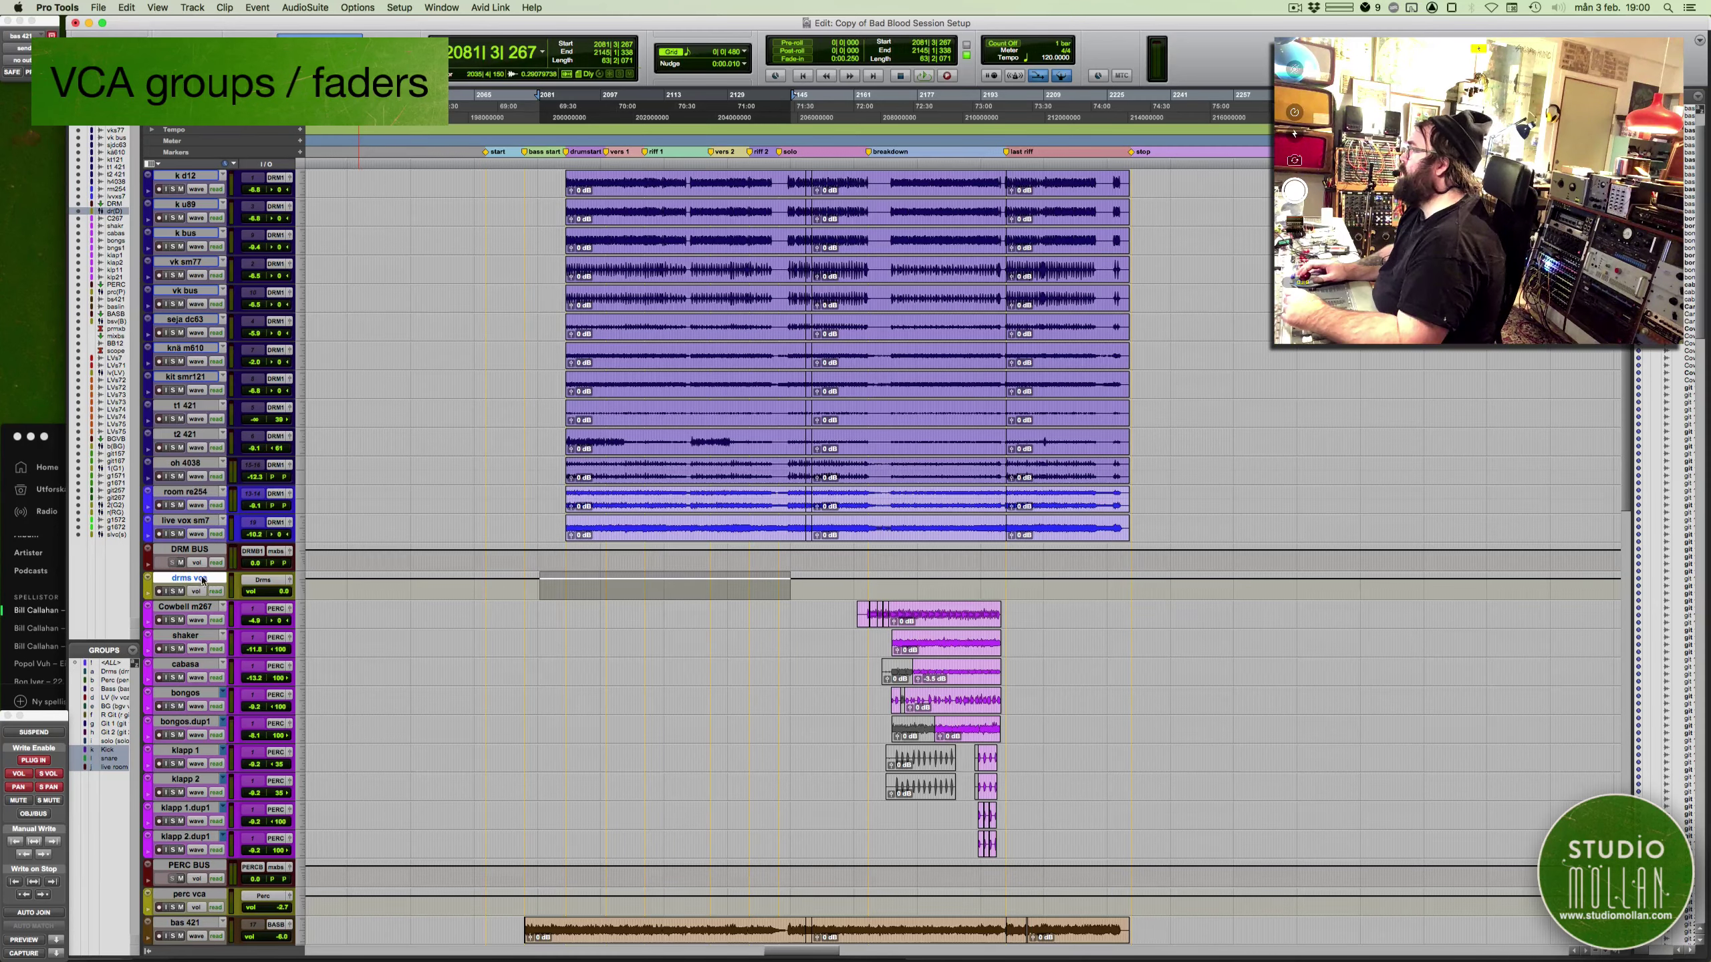
Solo the drms vca in the mixer, try lowering its fader, then reset the fader and turn the solo off
click(656, 586)
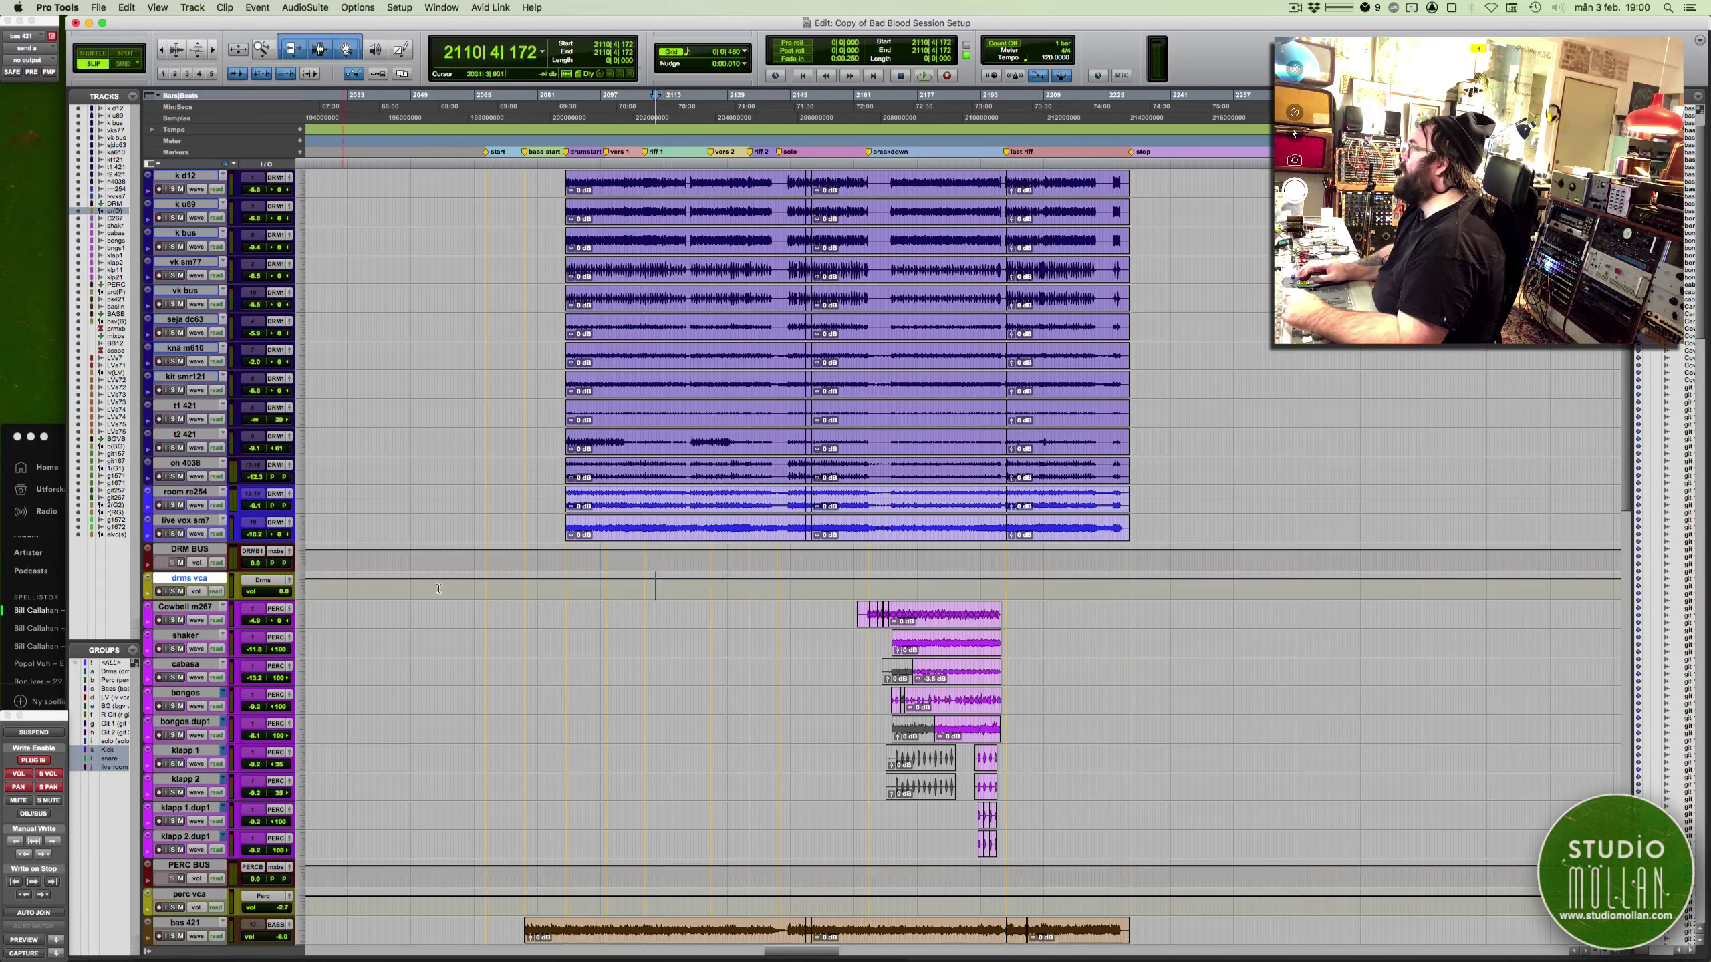
key(super+equal)
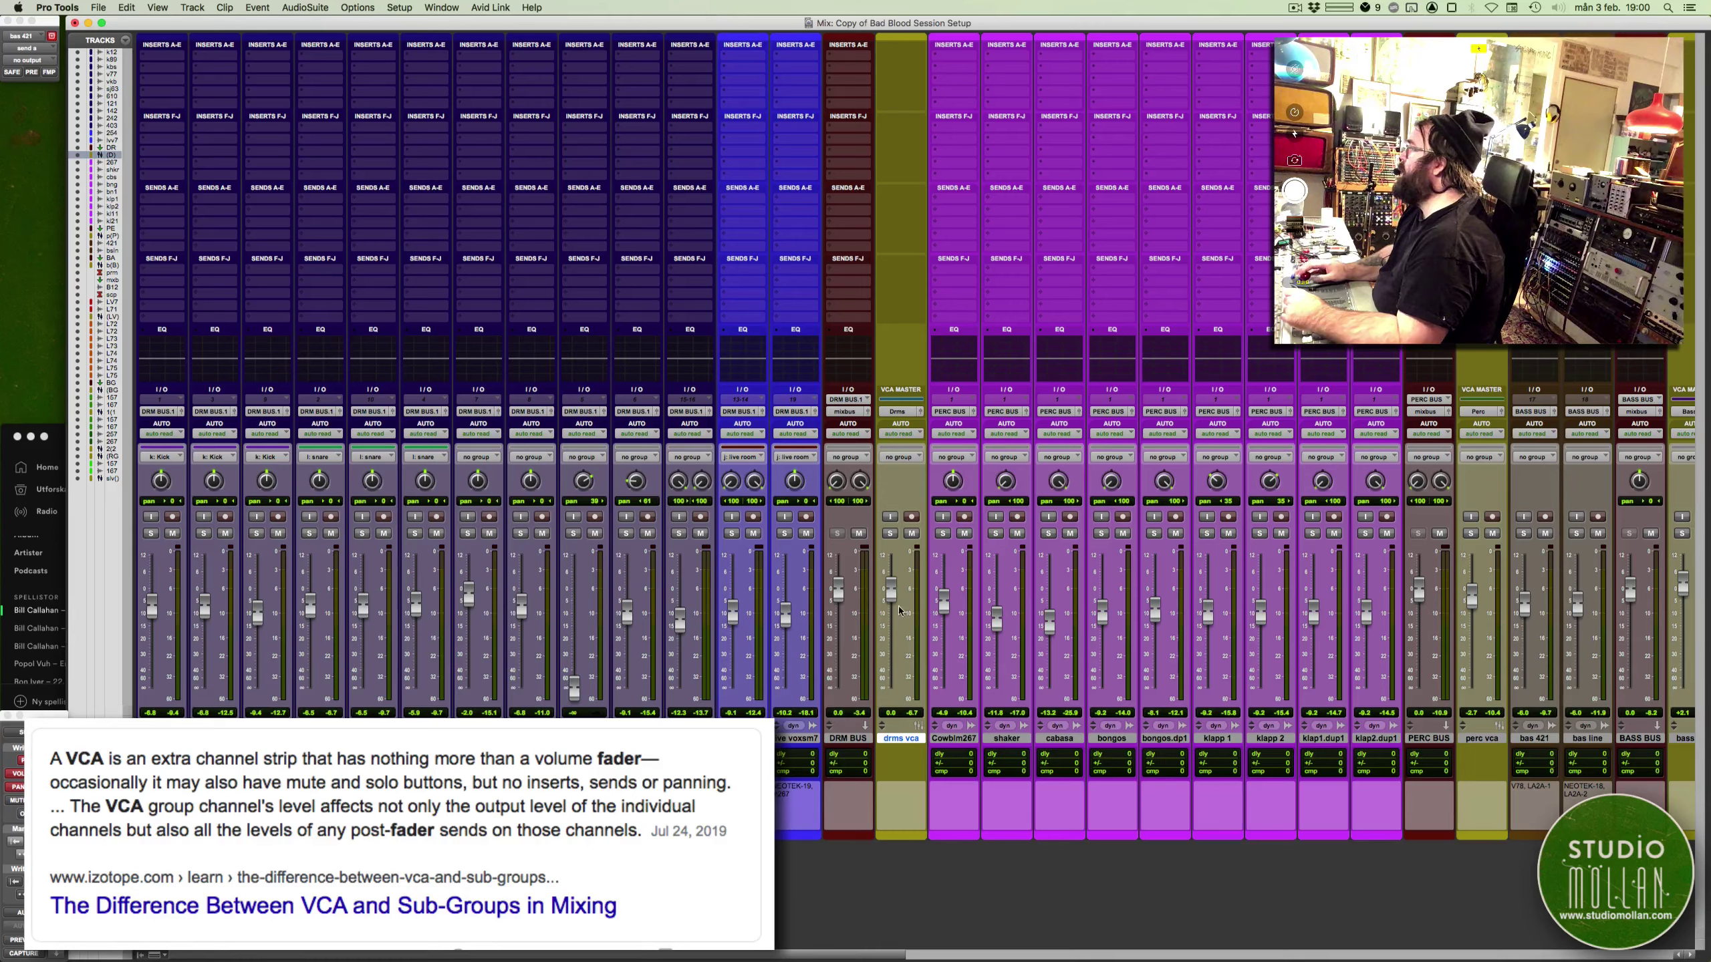
click(890, 534)
drag(890, 602, 891, 628)
alt+click(890, 618)
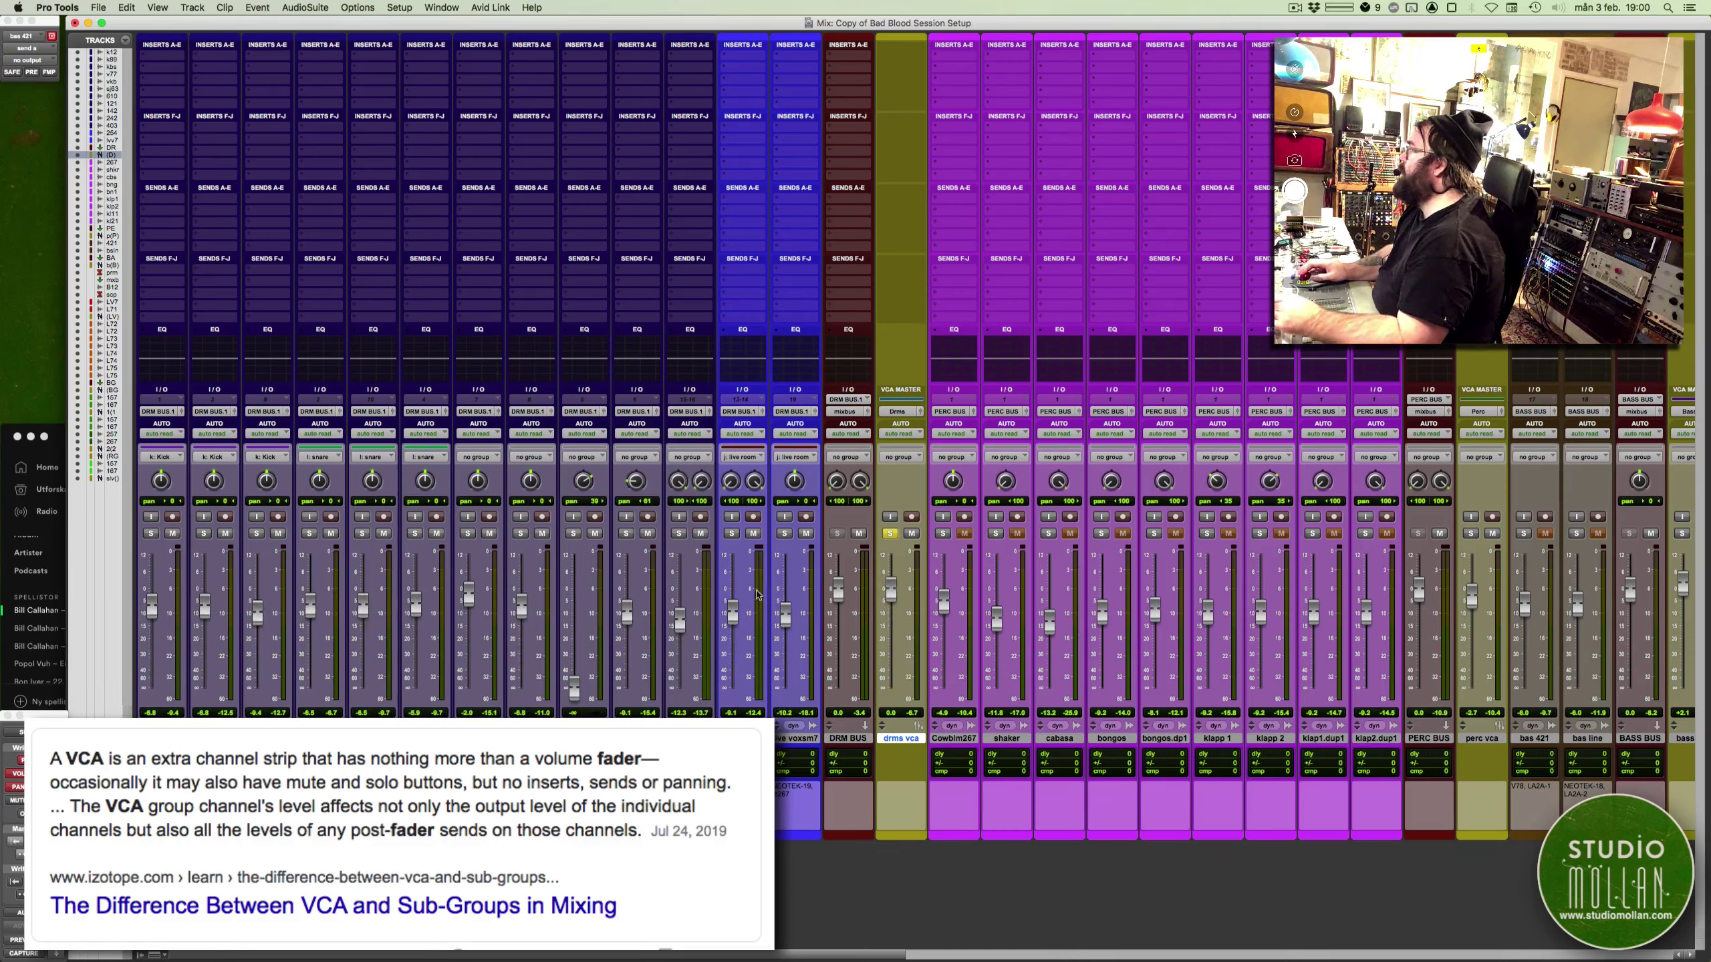
click(890, 534)
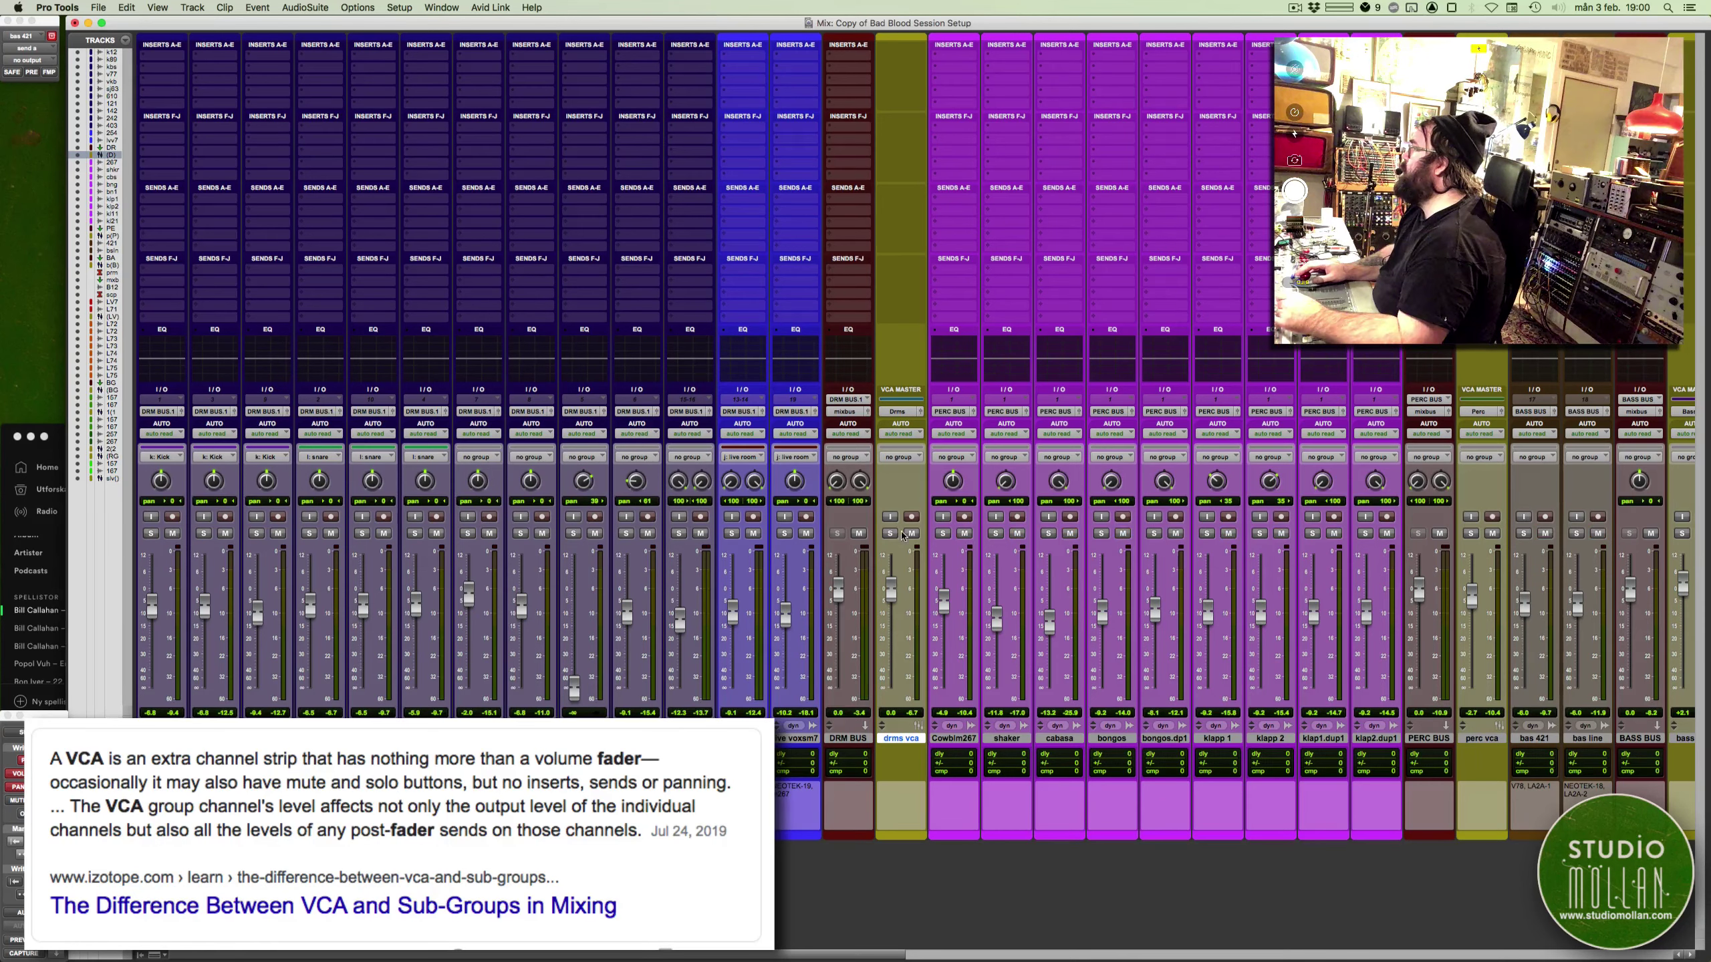
Start playback from about bar 2109 near the riff 1 marker with the drms vca soloed, and show the mixer
scroll(817, 741, right, 10)
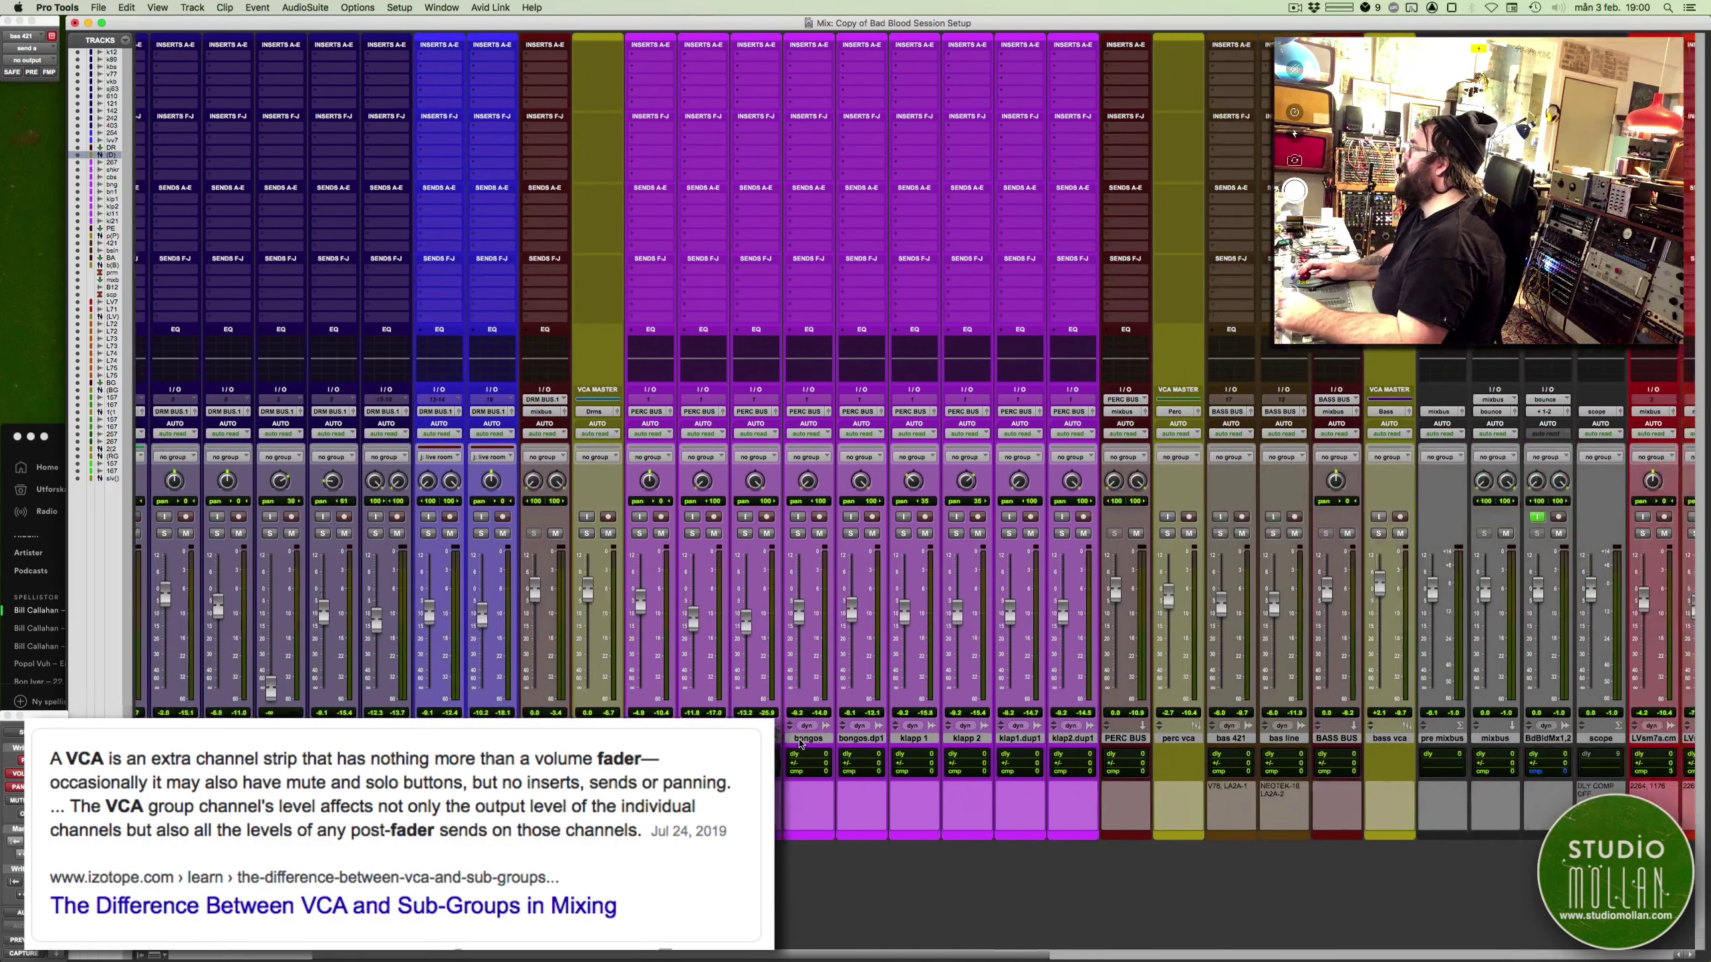
scroll(882, 731, left, 10)
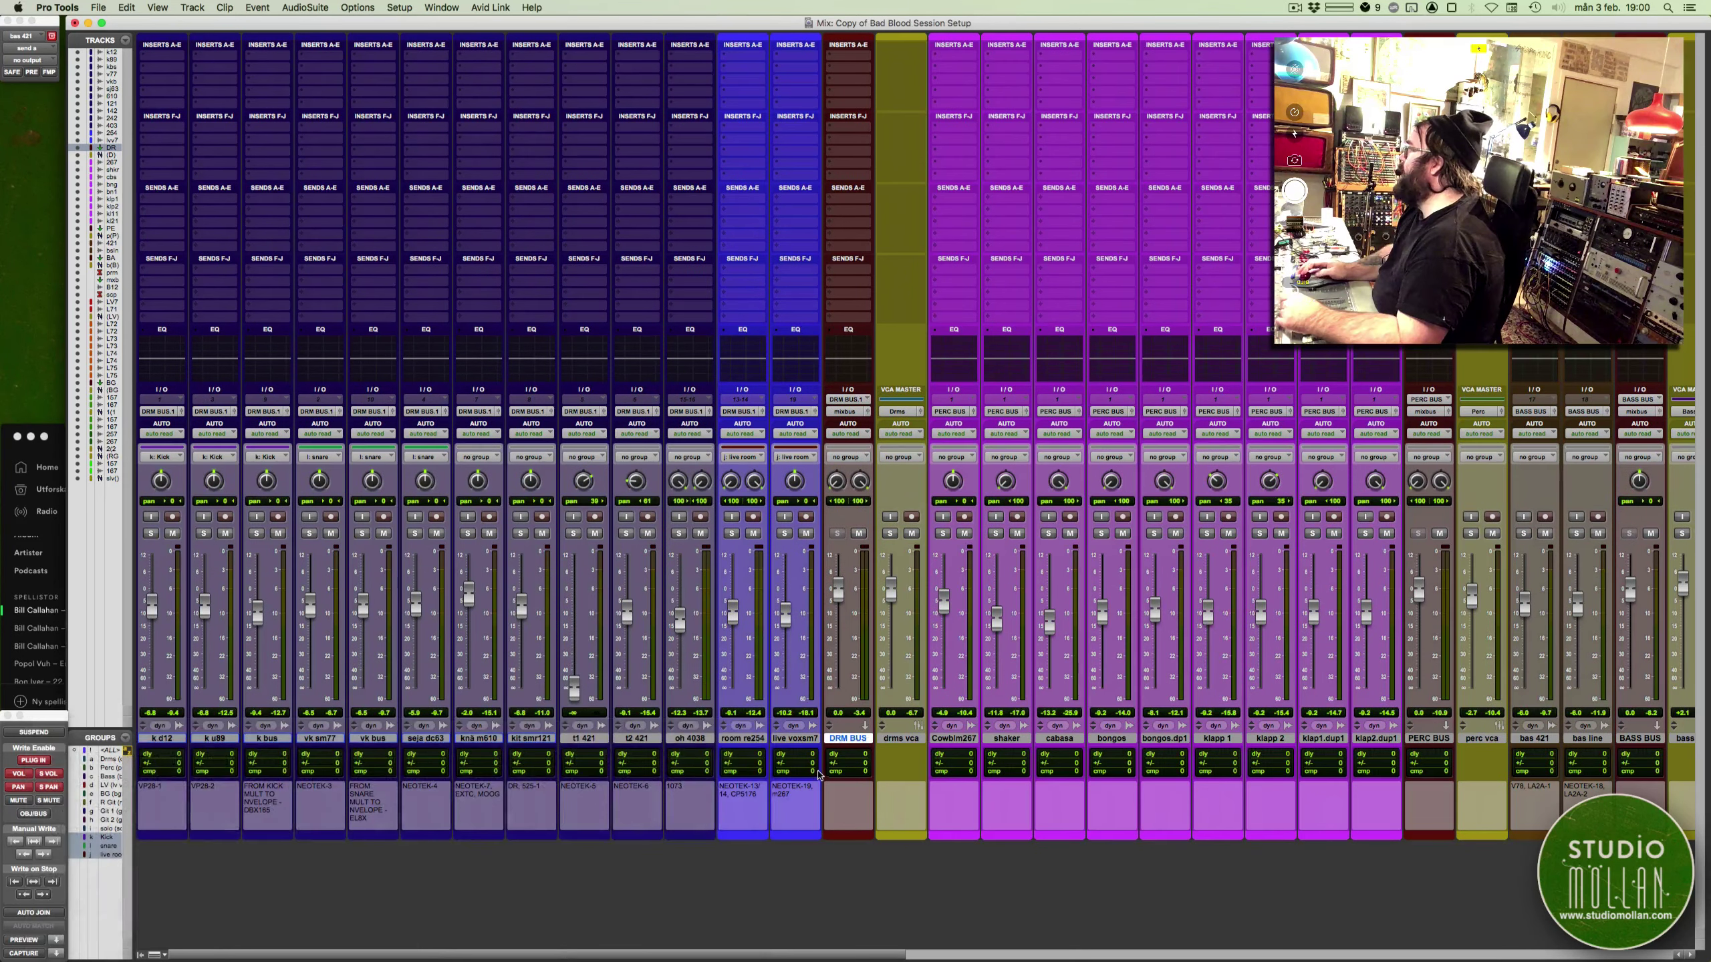
scroll(818, 775, right, 1)
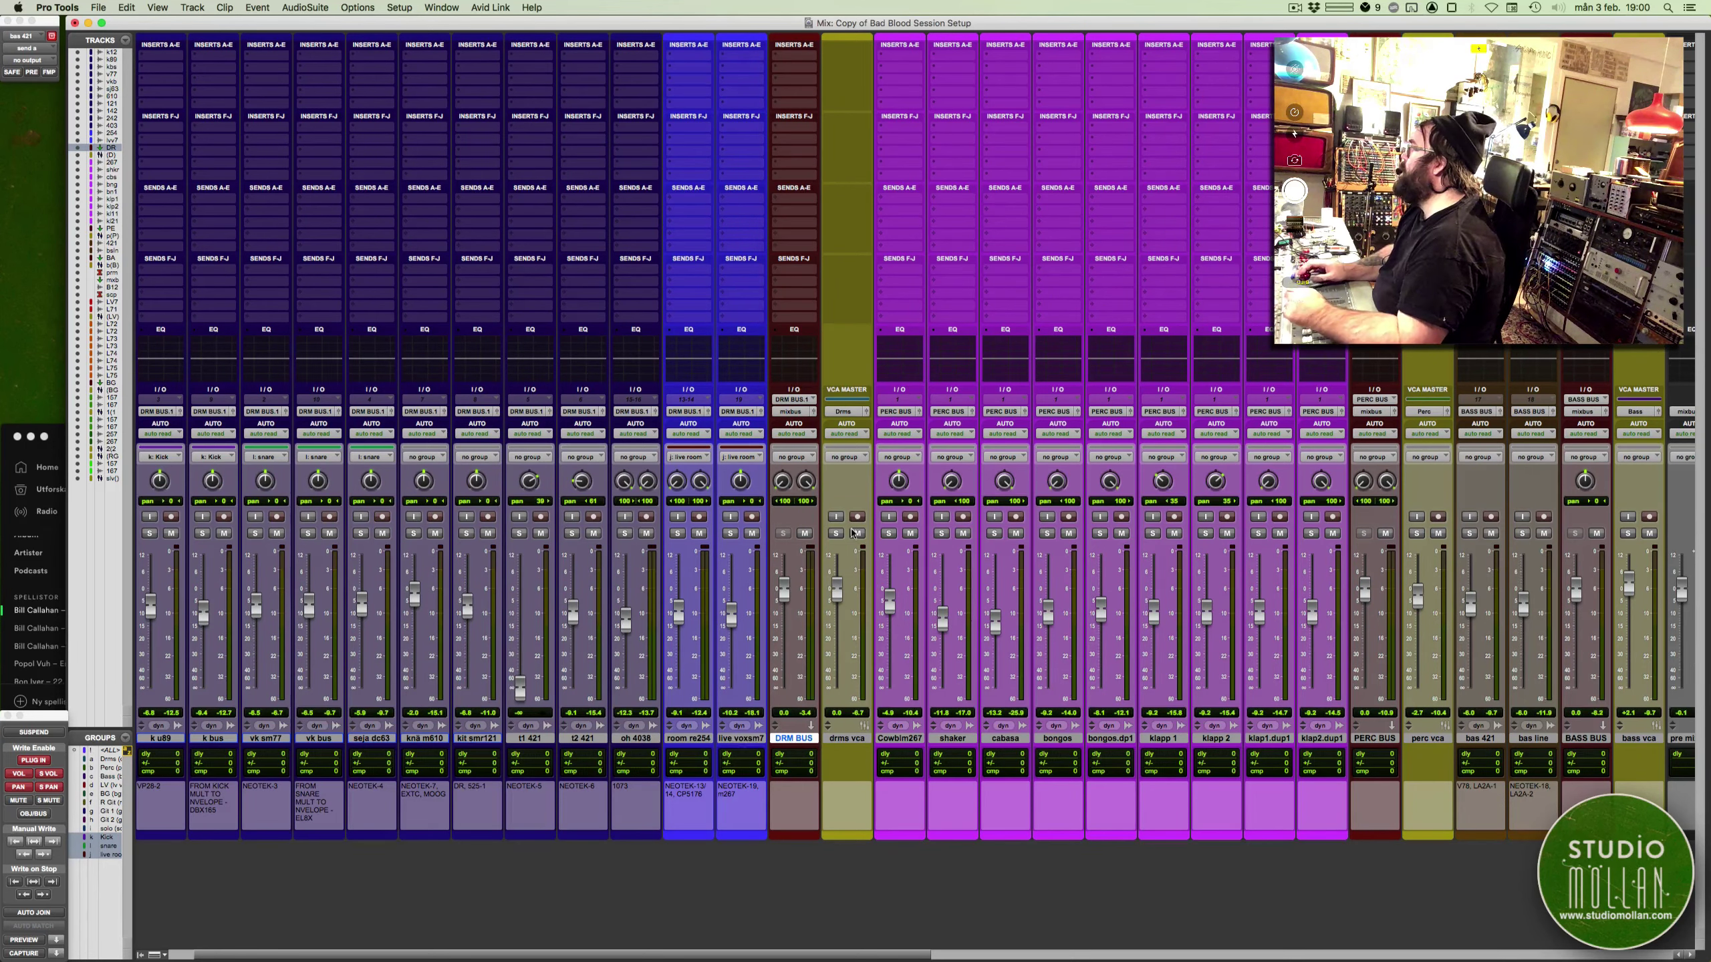
key(super+equal)
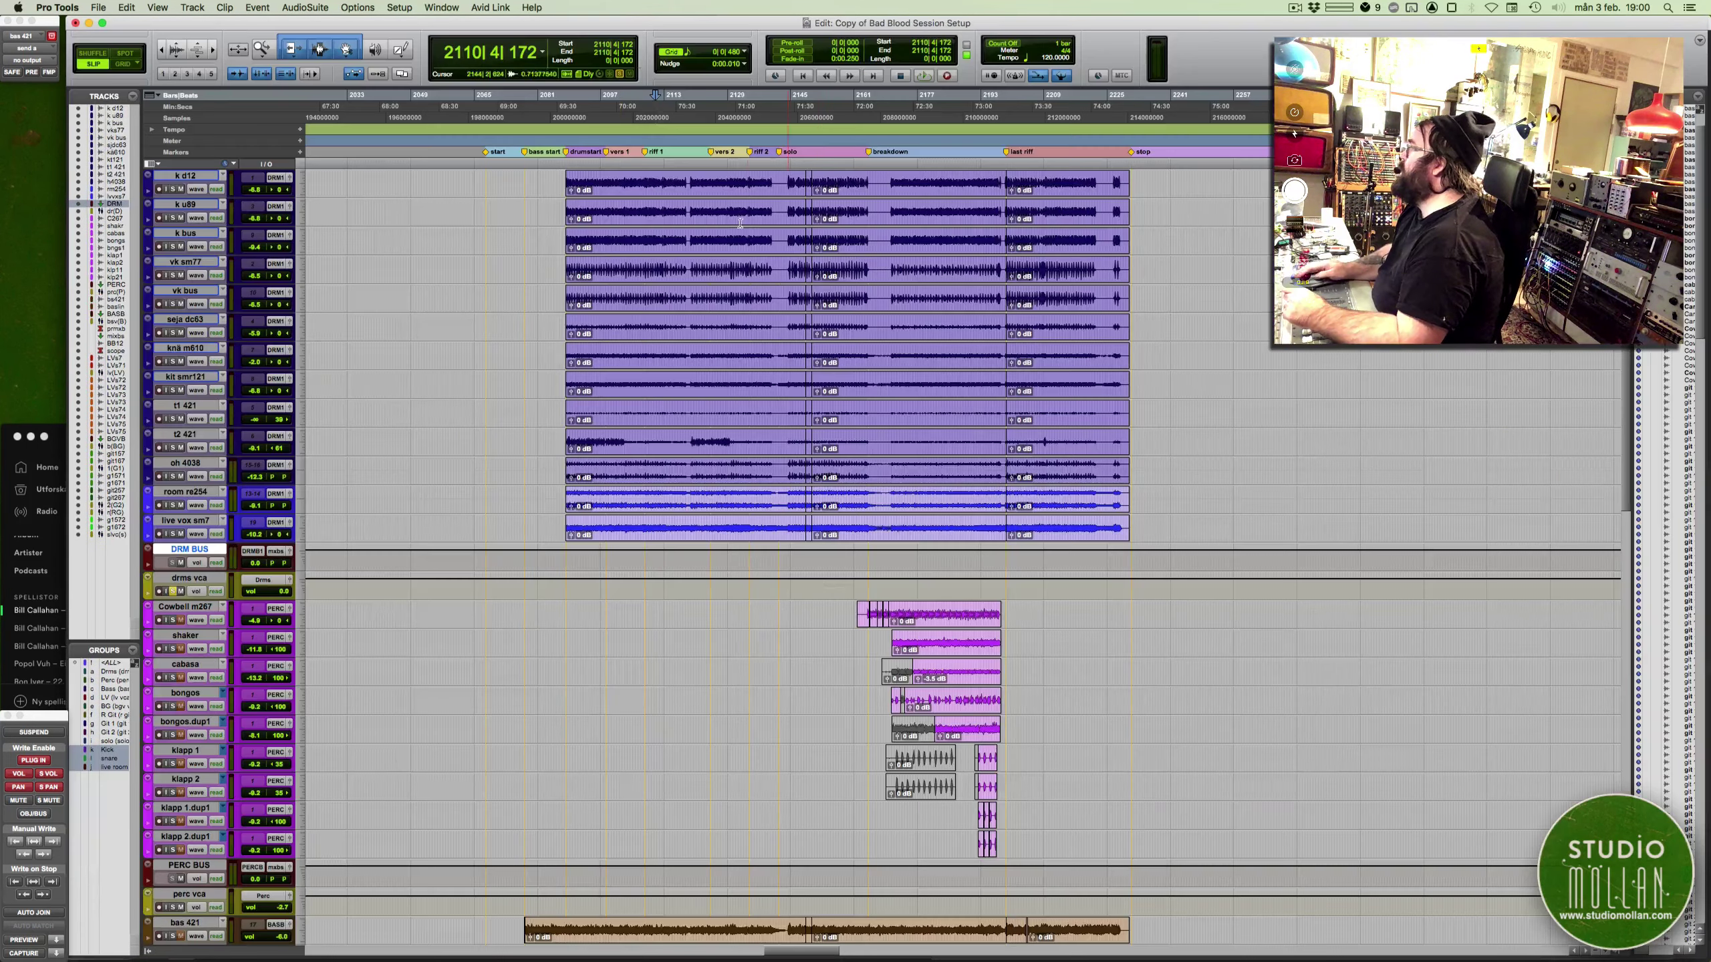
click(645, 107)
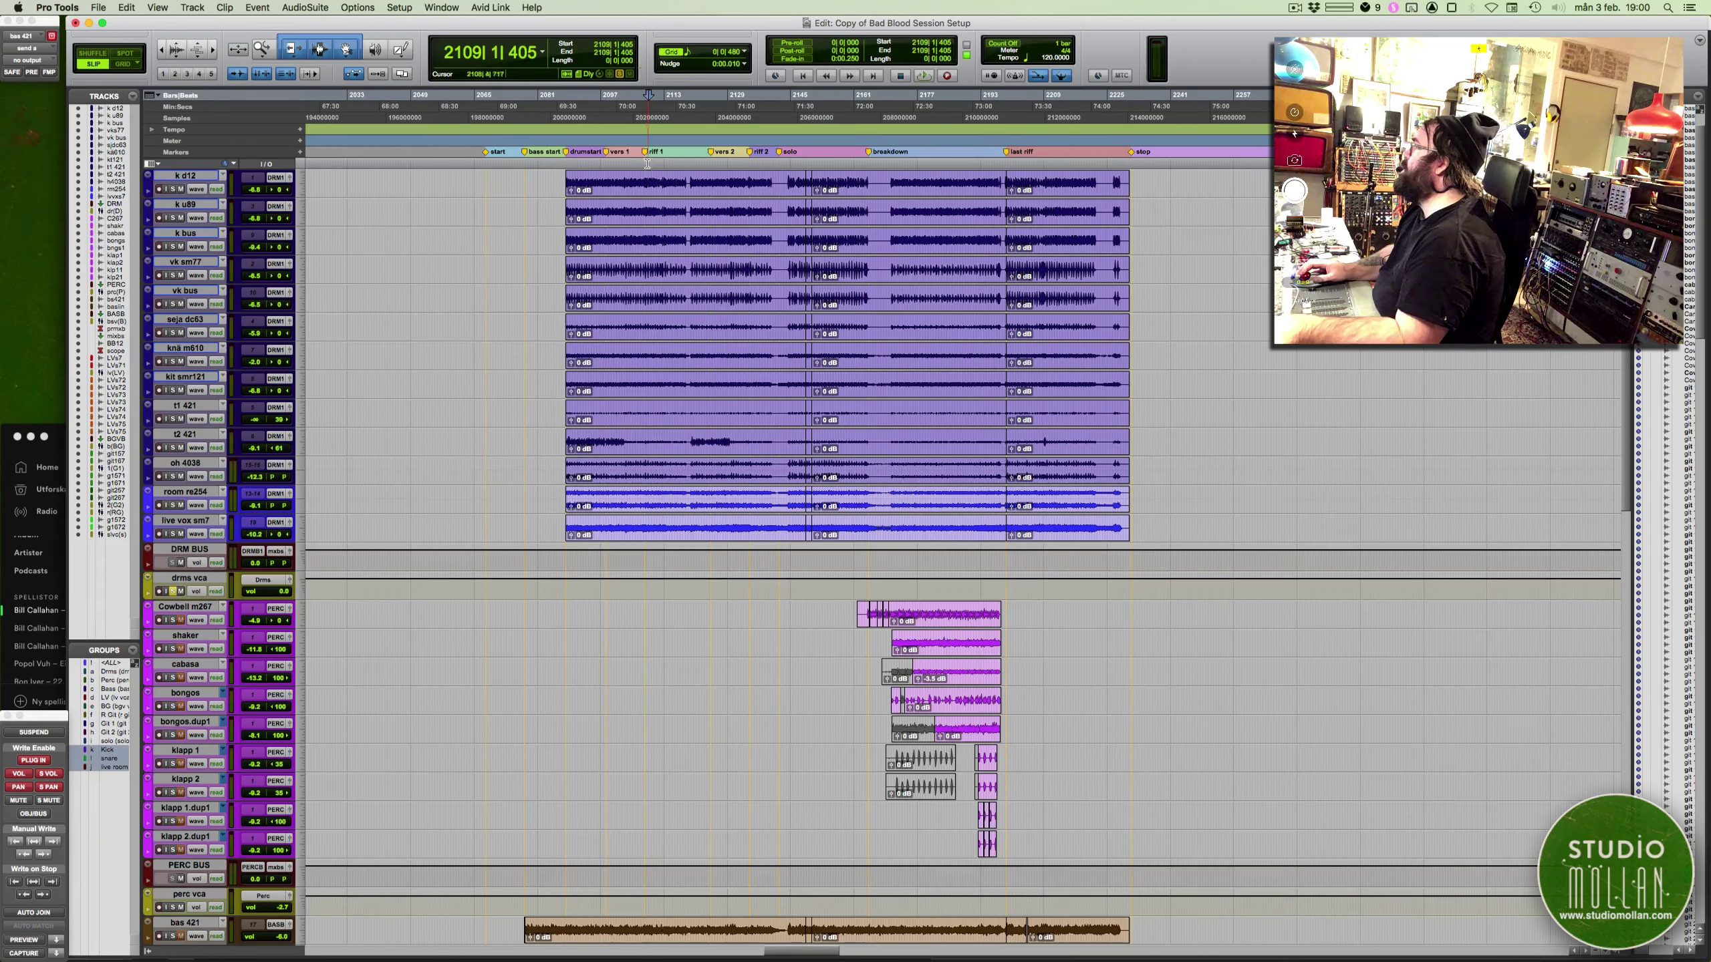
key(super+equal)
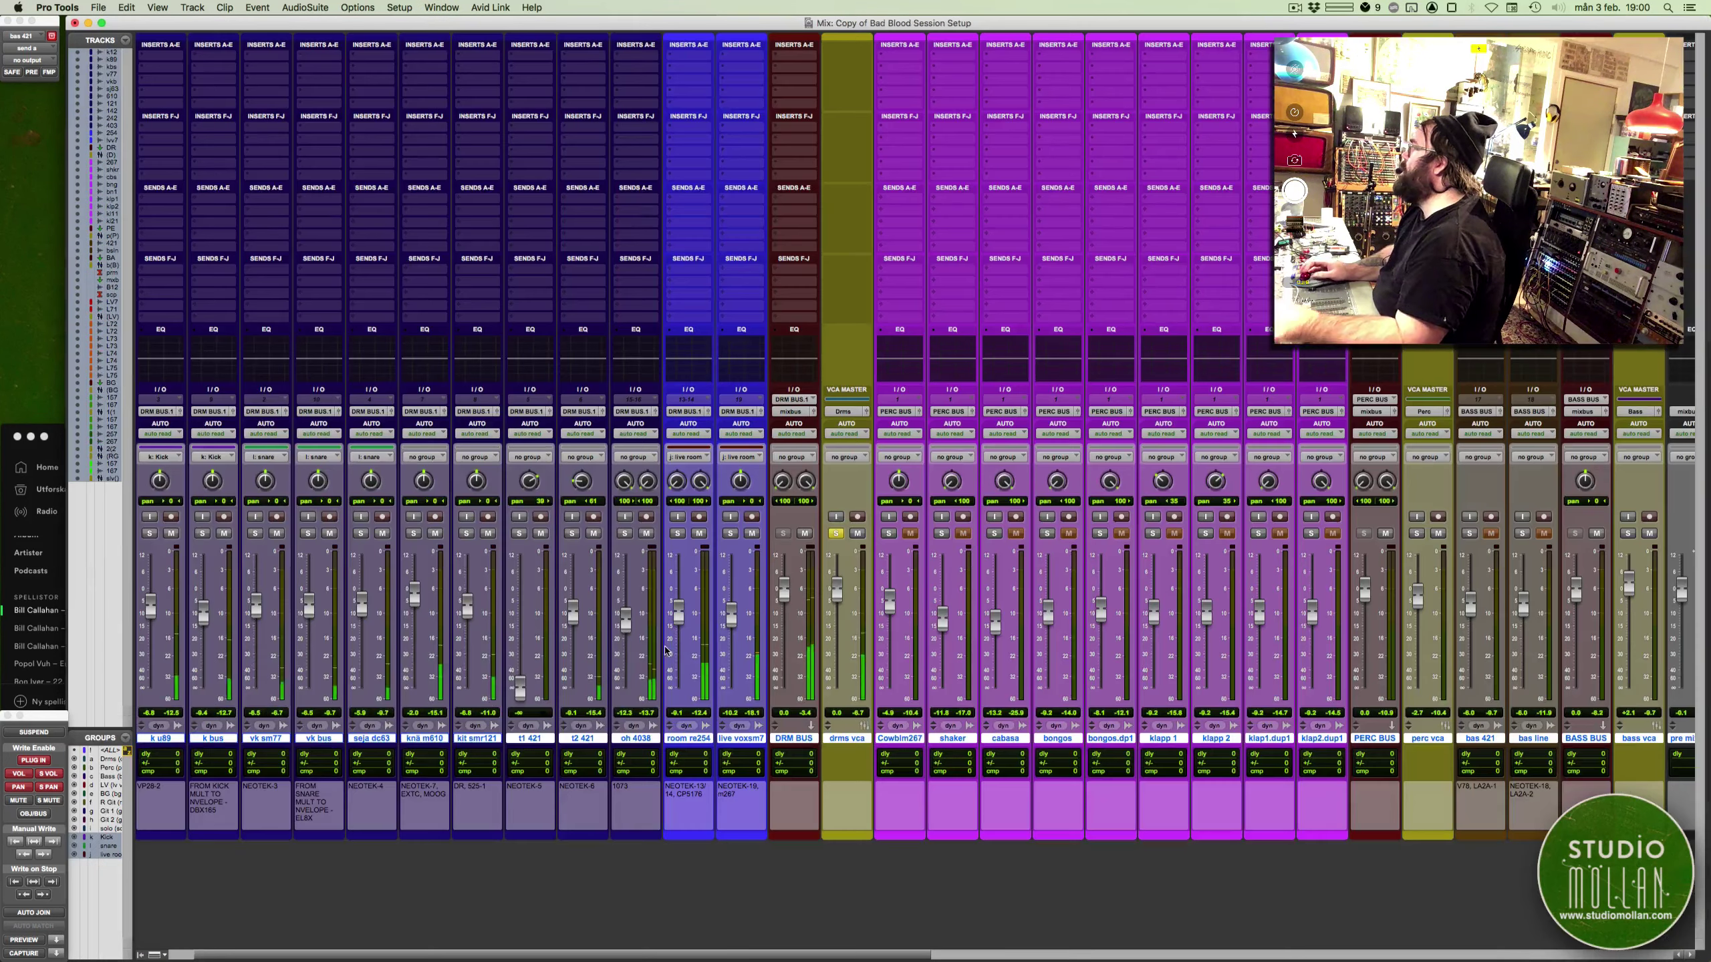
Try the drms vca's fader, solo and mute during playback, and test the kna m610 channel fader
click(624, 534)
click(625, 534)
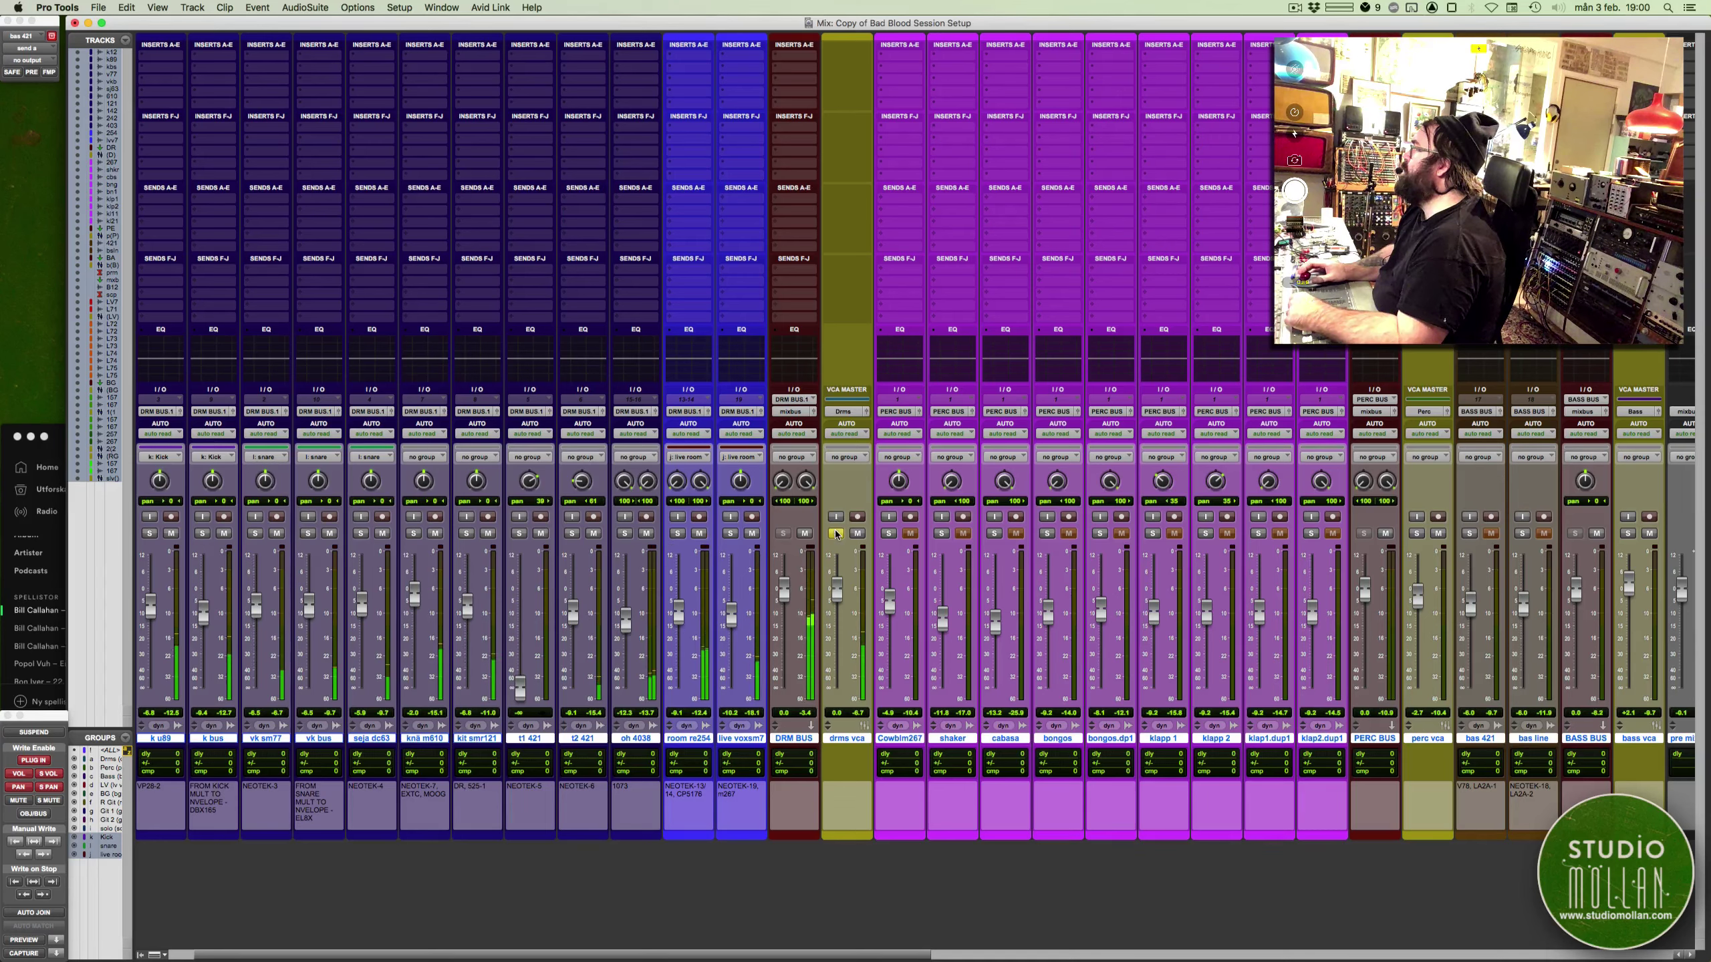
mouse_move(836, 590)
mouse_down()
mouse_move(836, 631)
mouse_move(837, 595)
mouse_up()
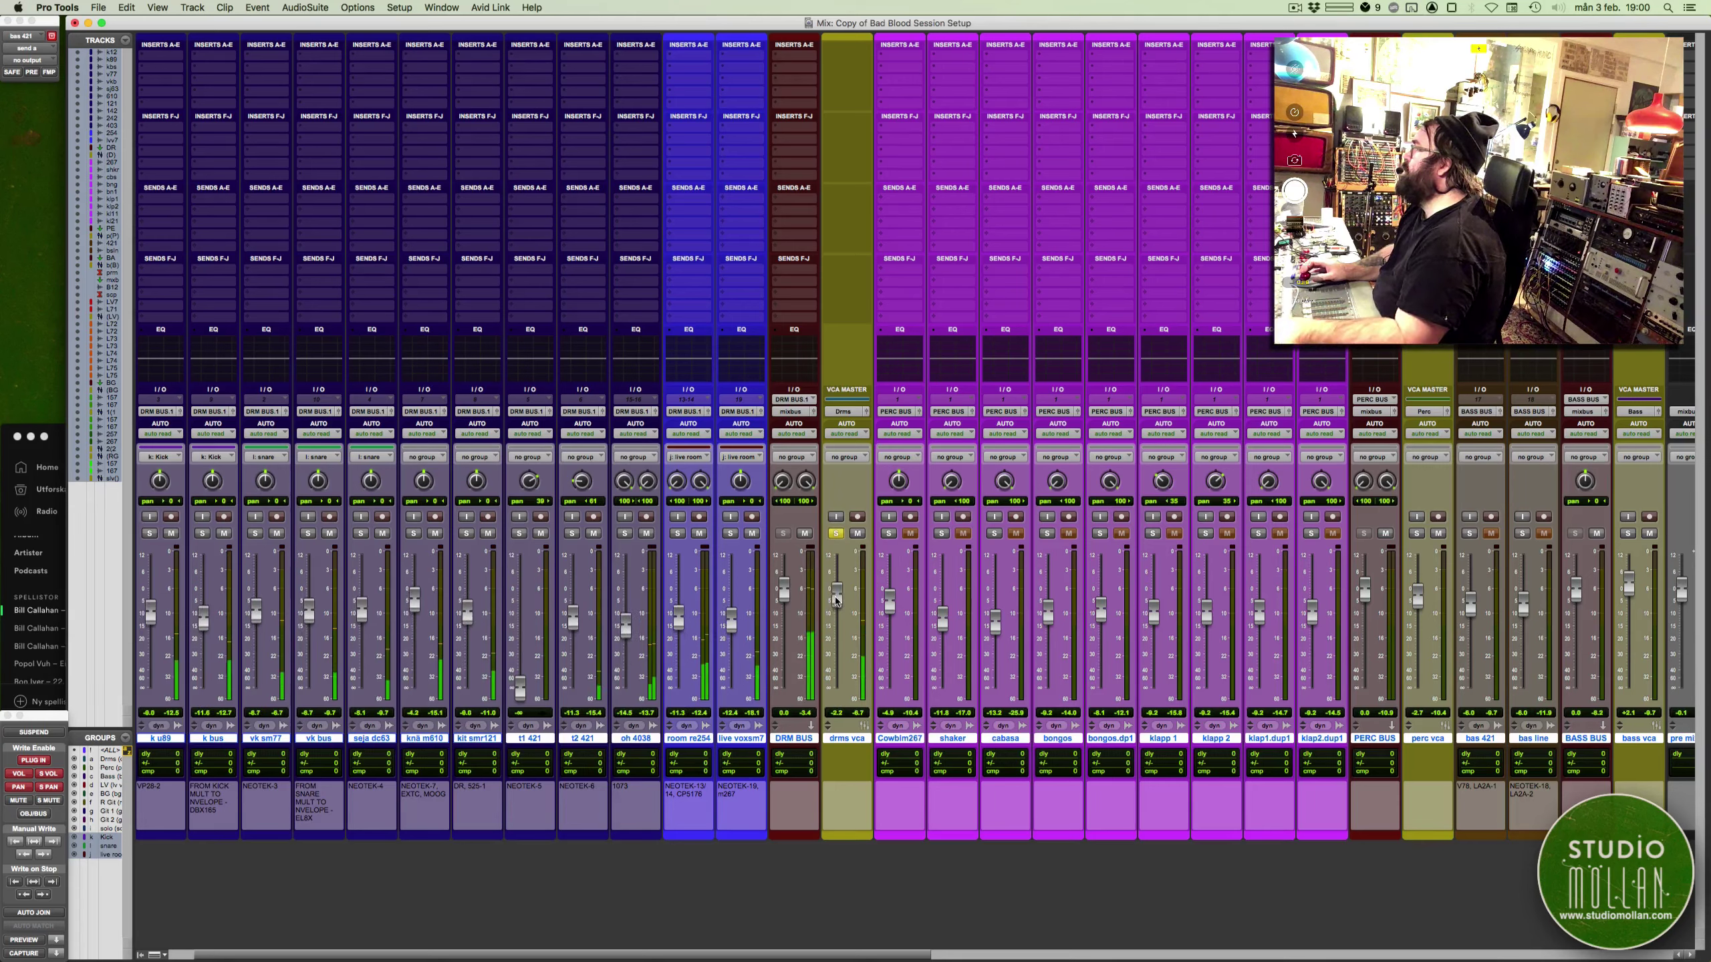
click(835, 534)
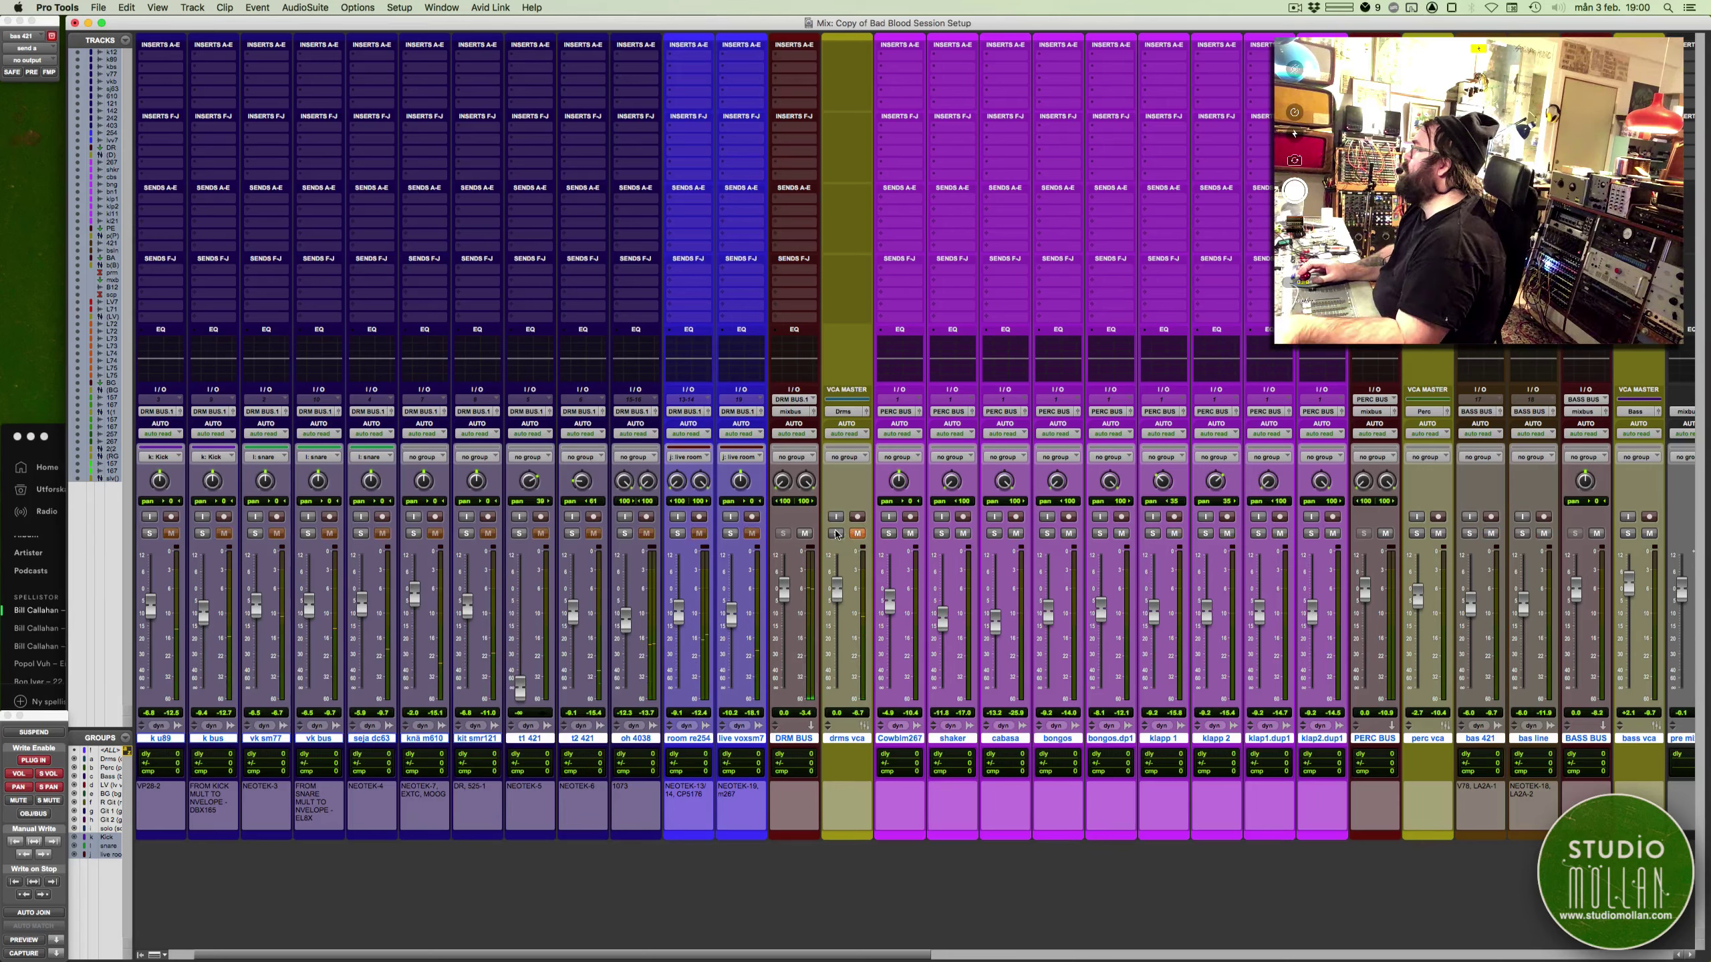
click(856, 534)
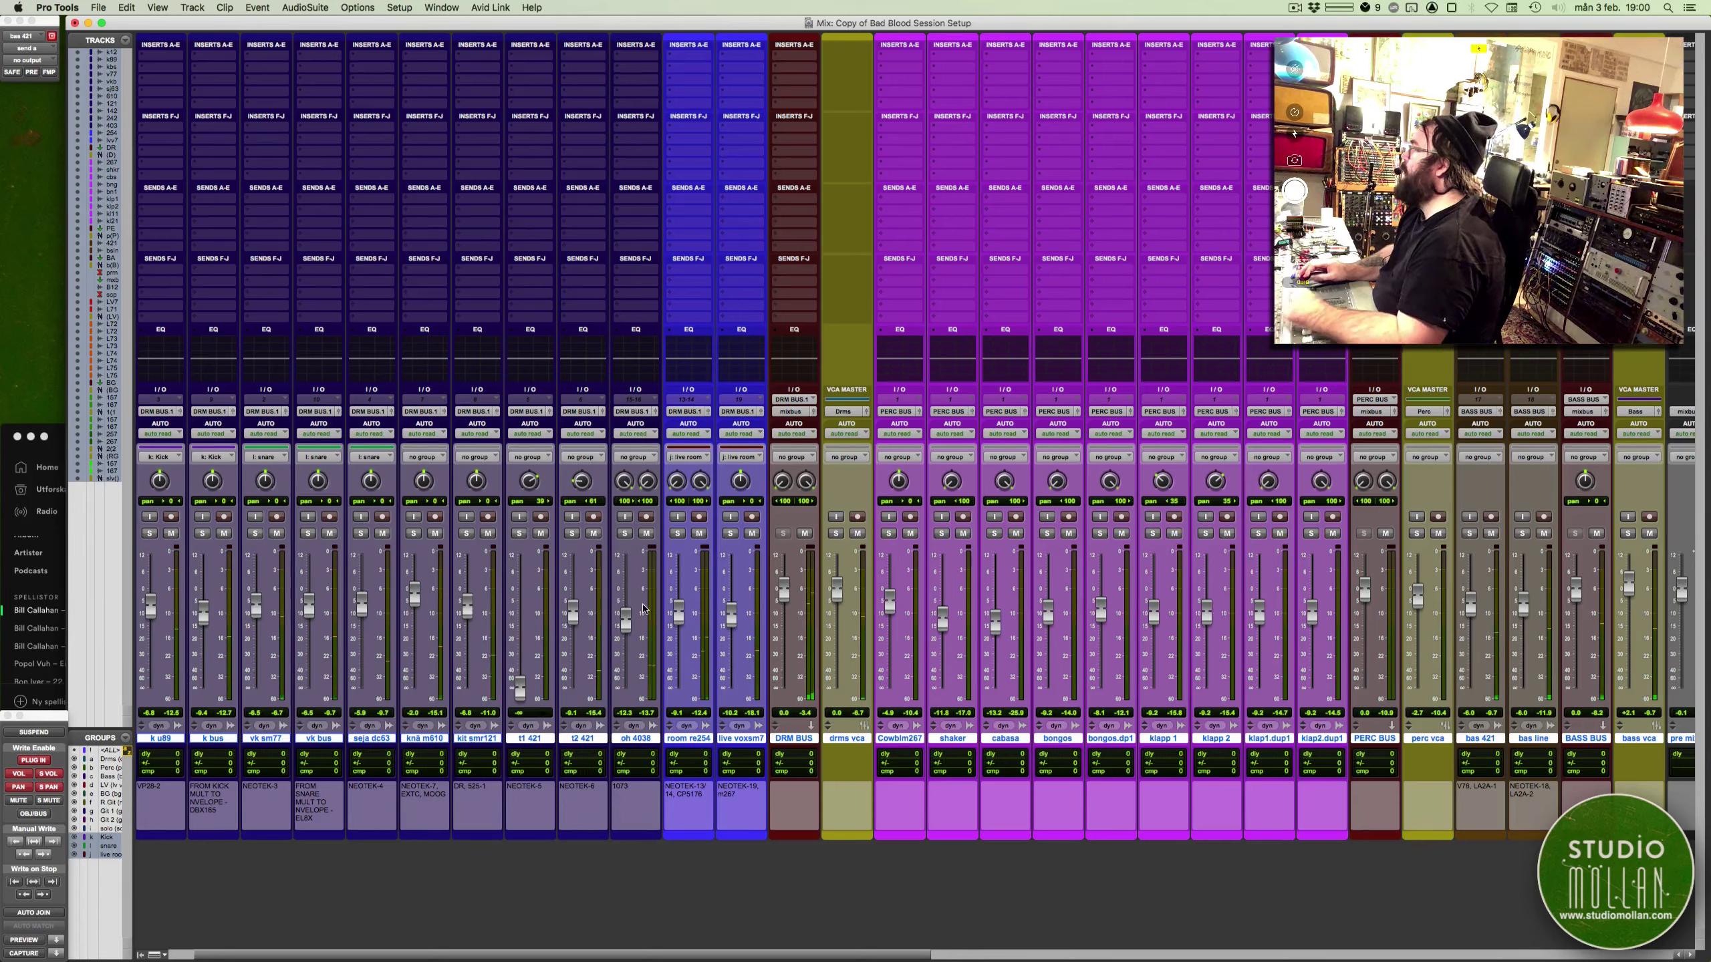
scroll(644, 607, left, 1)
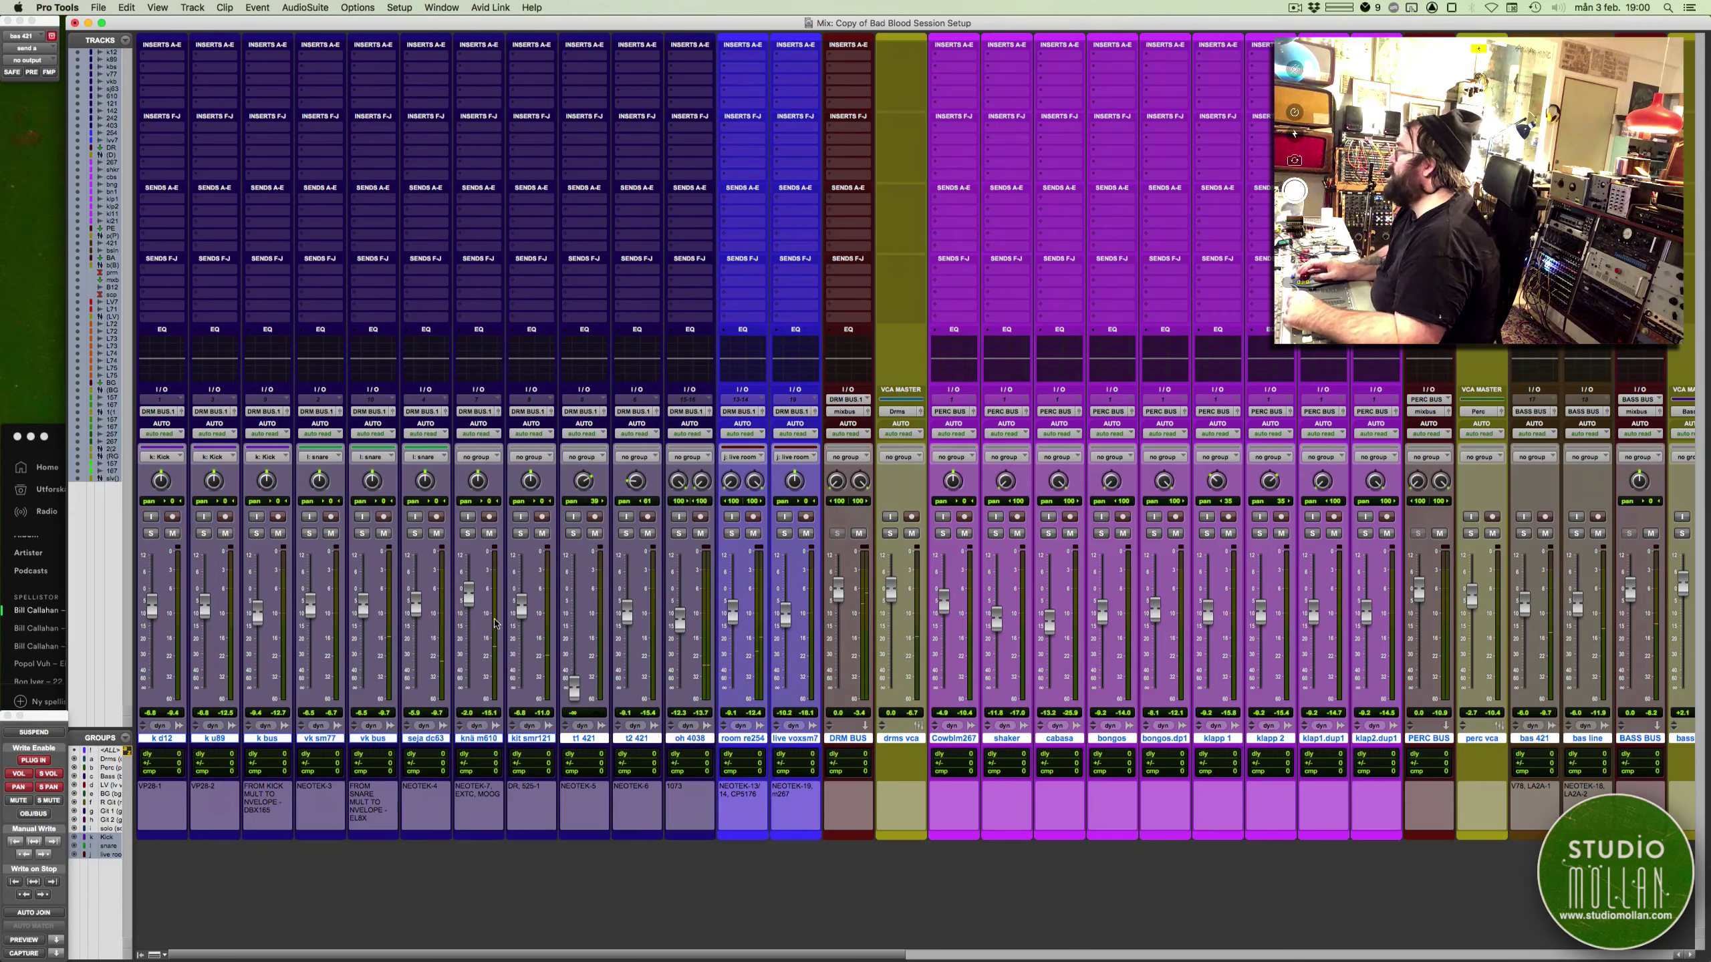
drag(470, 621, 469, 599)
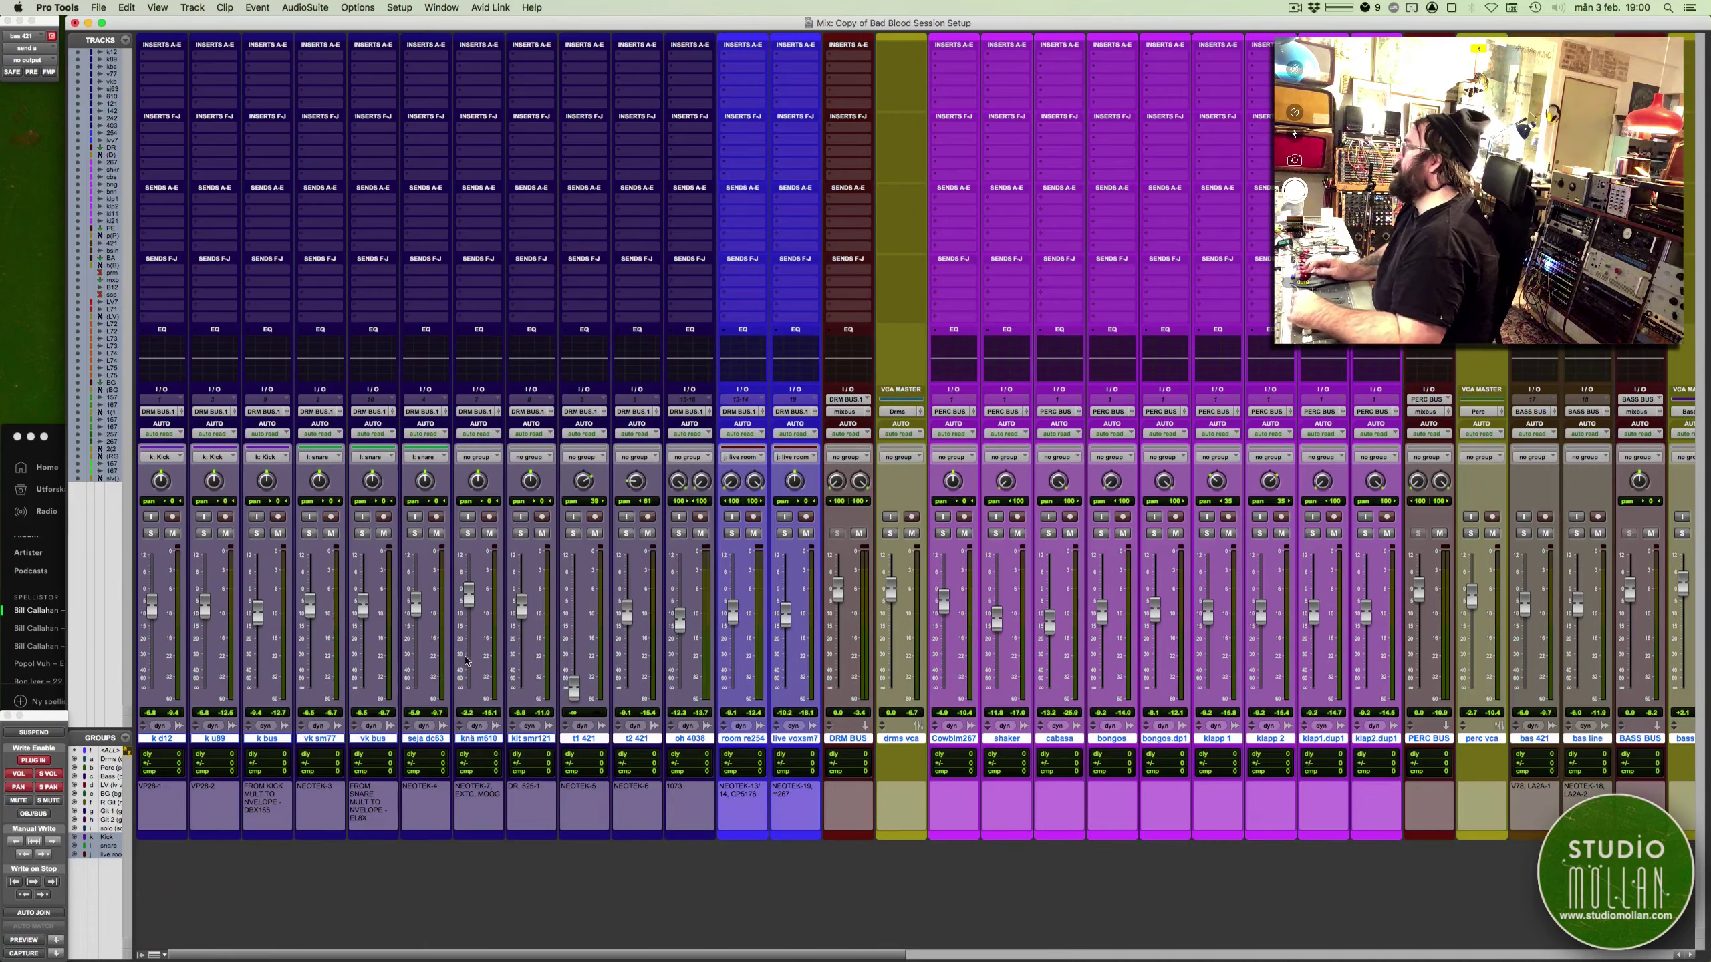
Activate the Drms edit group and select a range from about bar 2103 to 2119 across all drum tracks
key(super+equal)
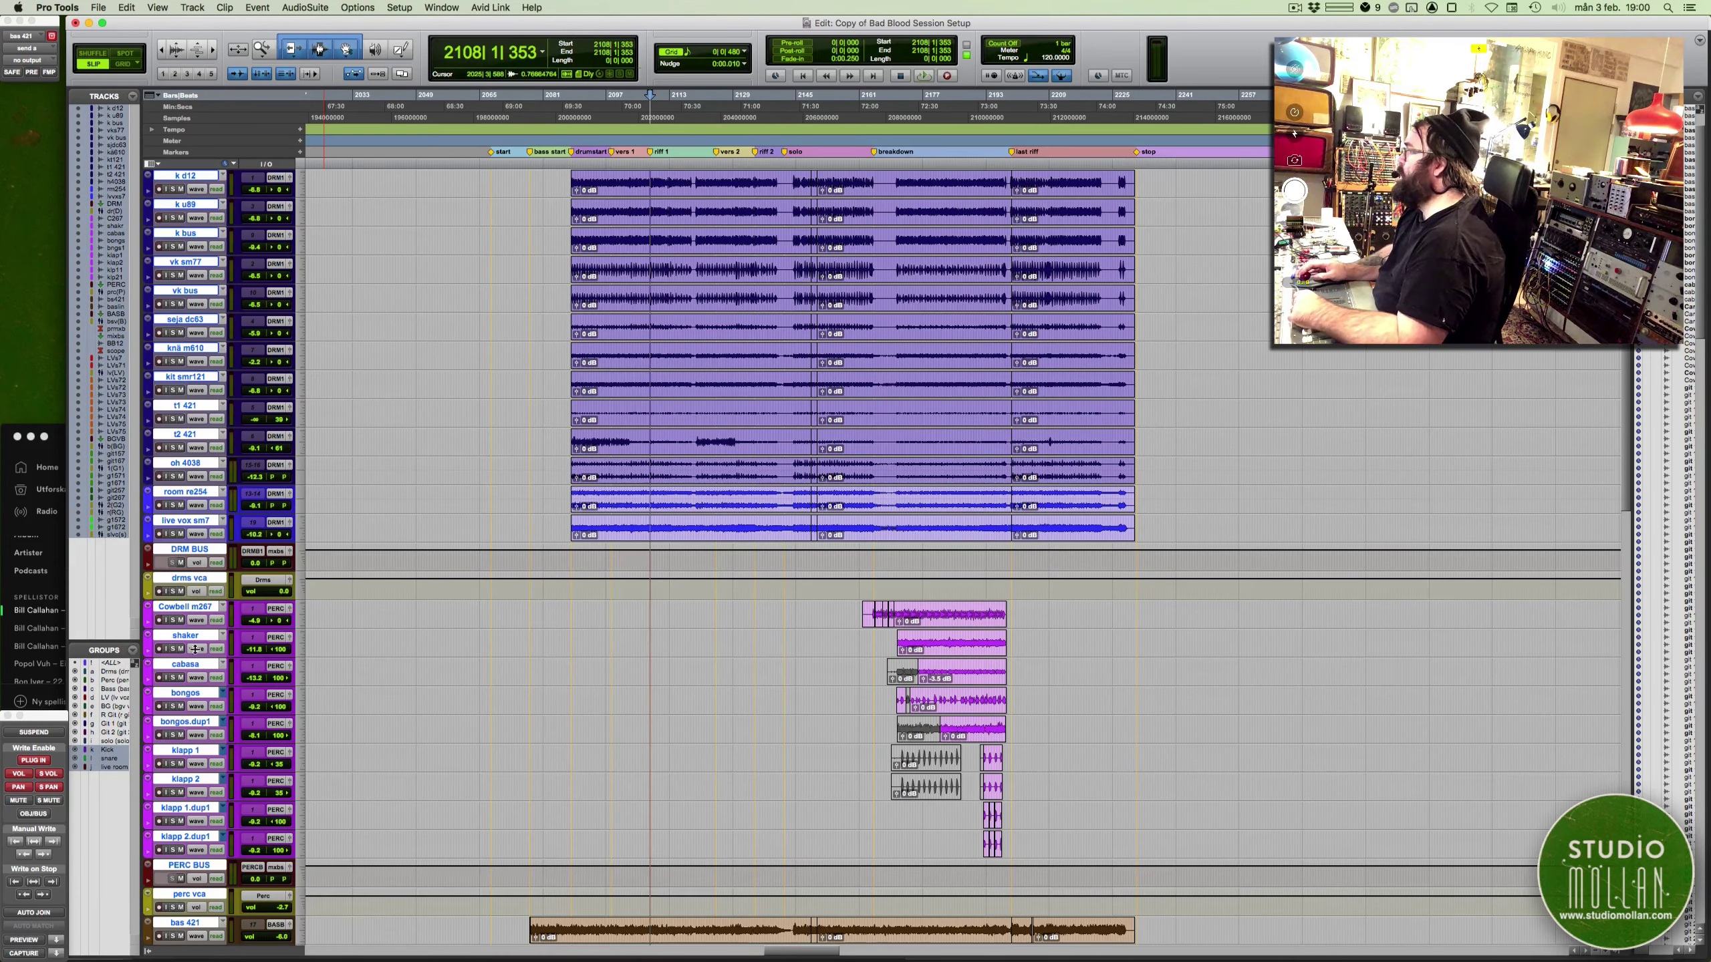
click(111, 671)
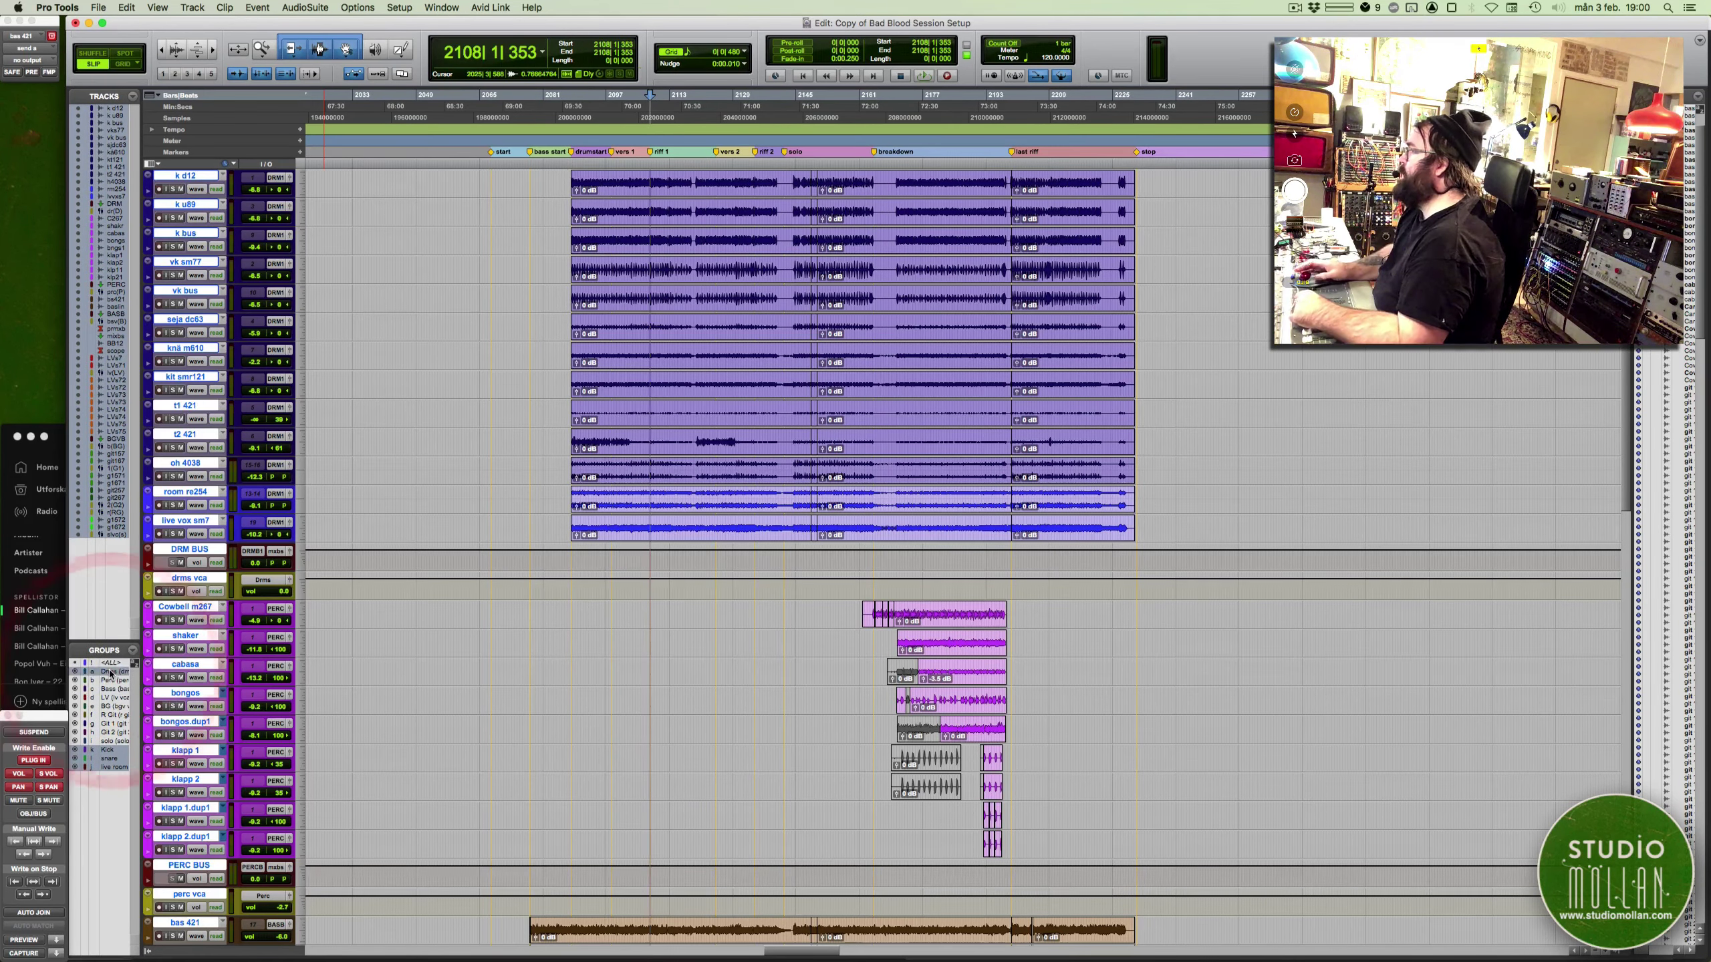
click(109, 670)
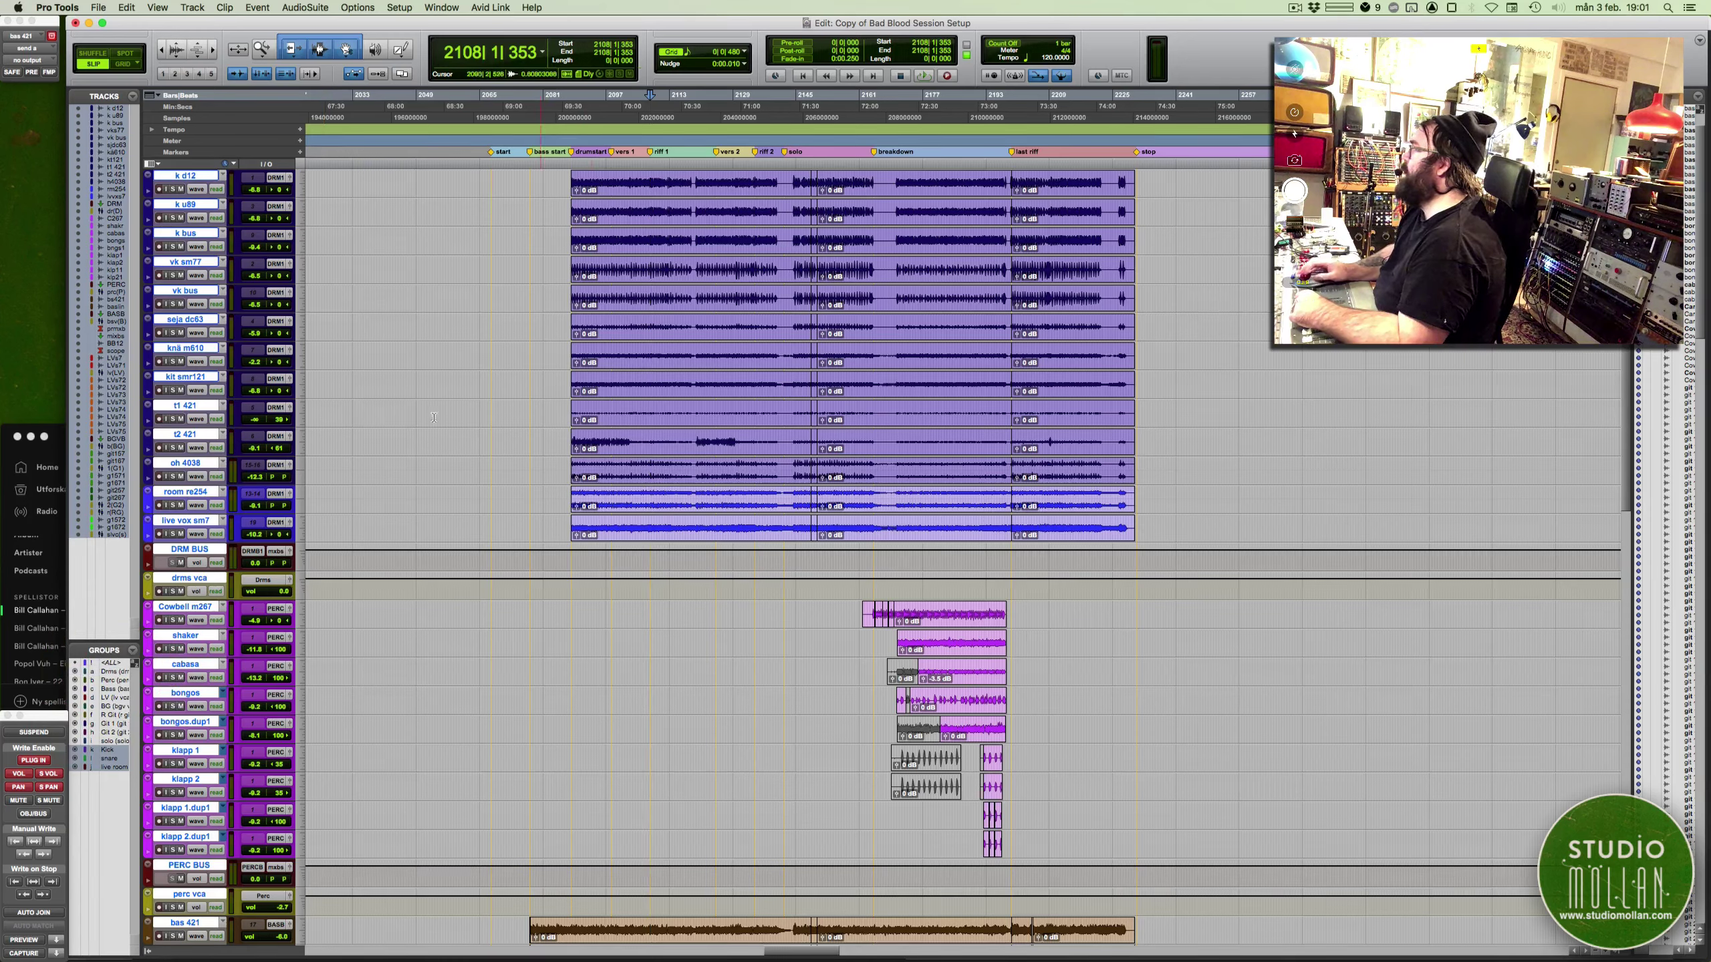
drag(495, 179, 1178, 197)
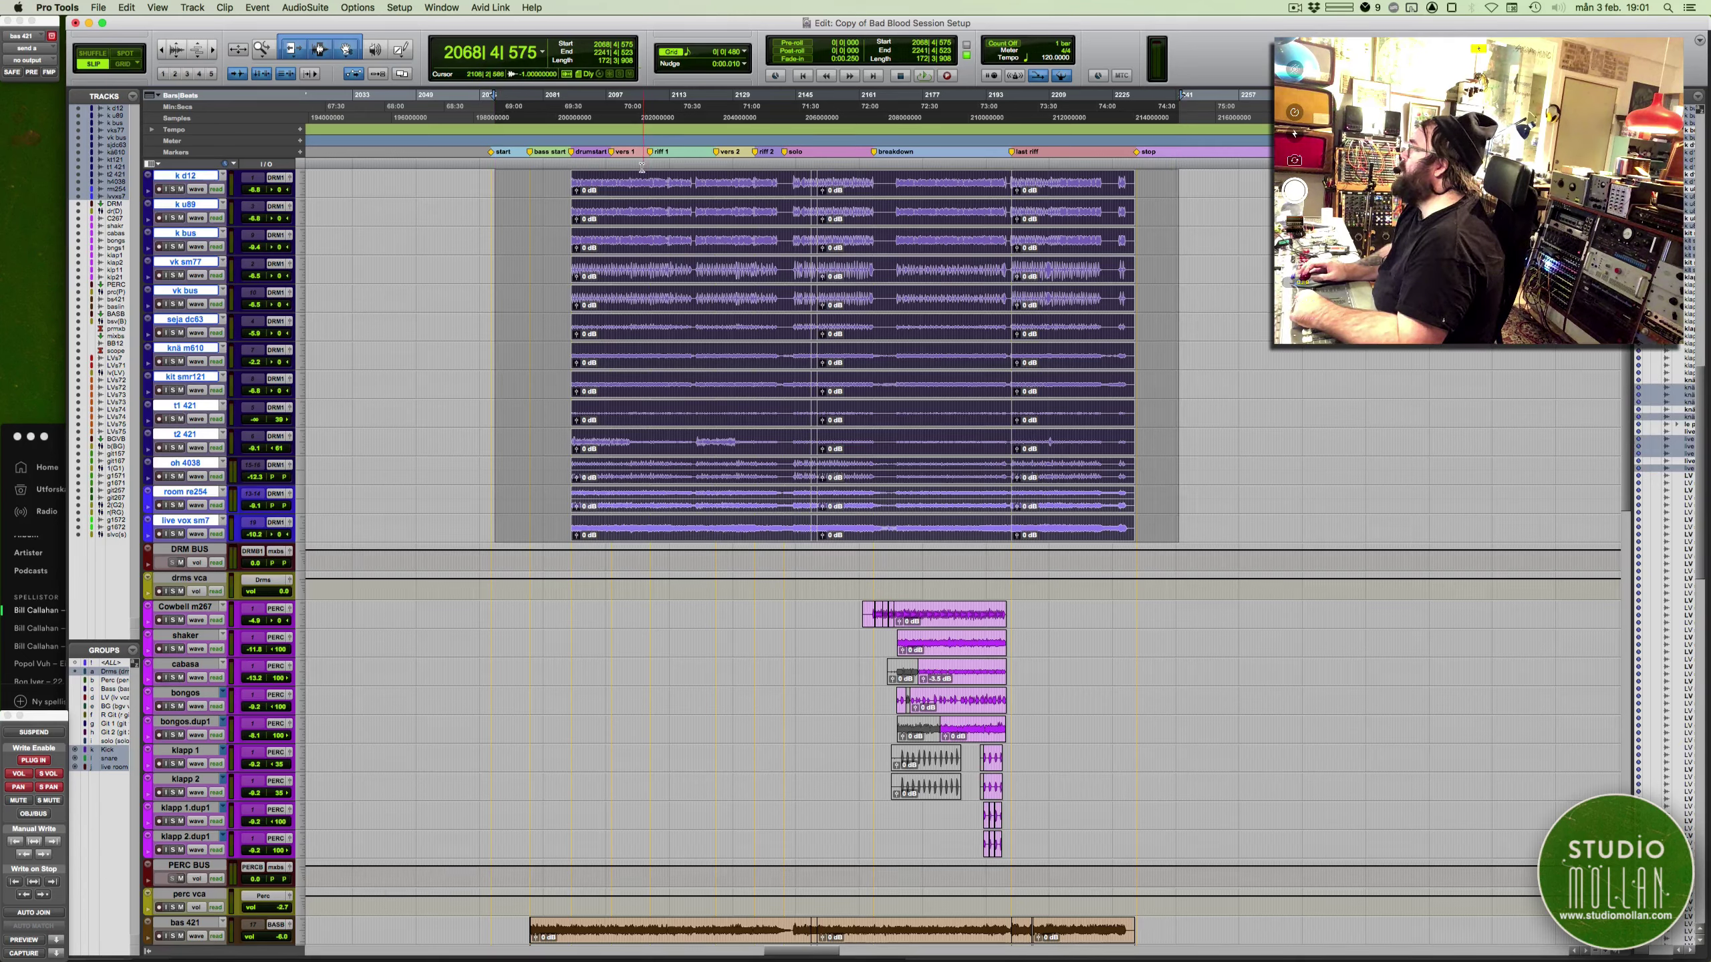
drag(633, 176, 694, 200)
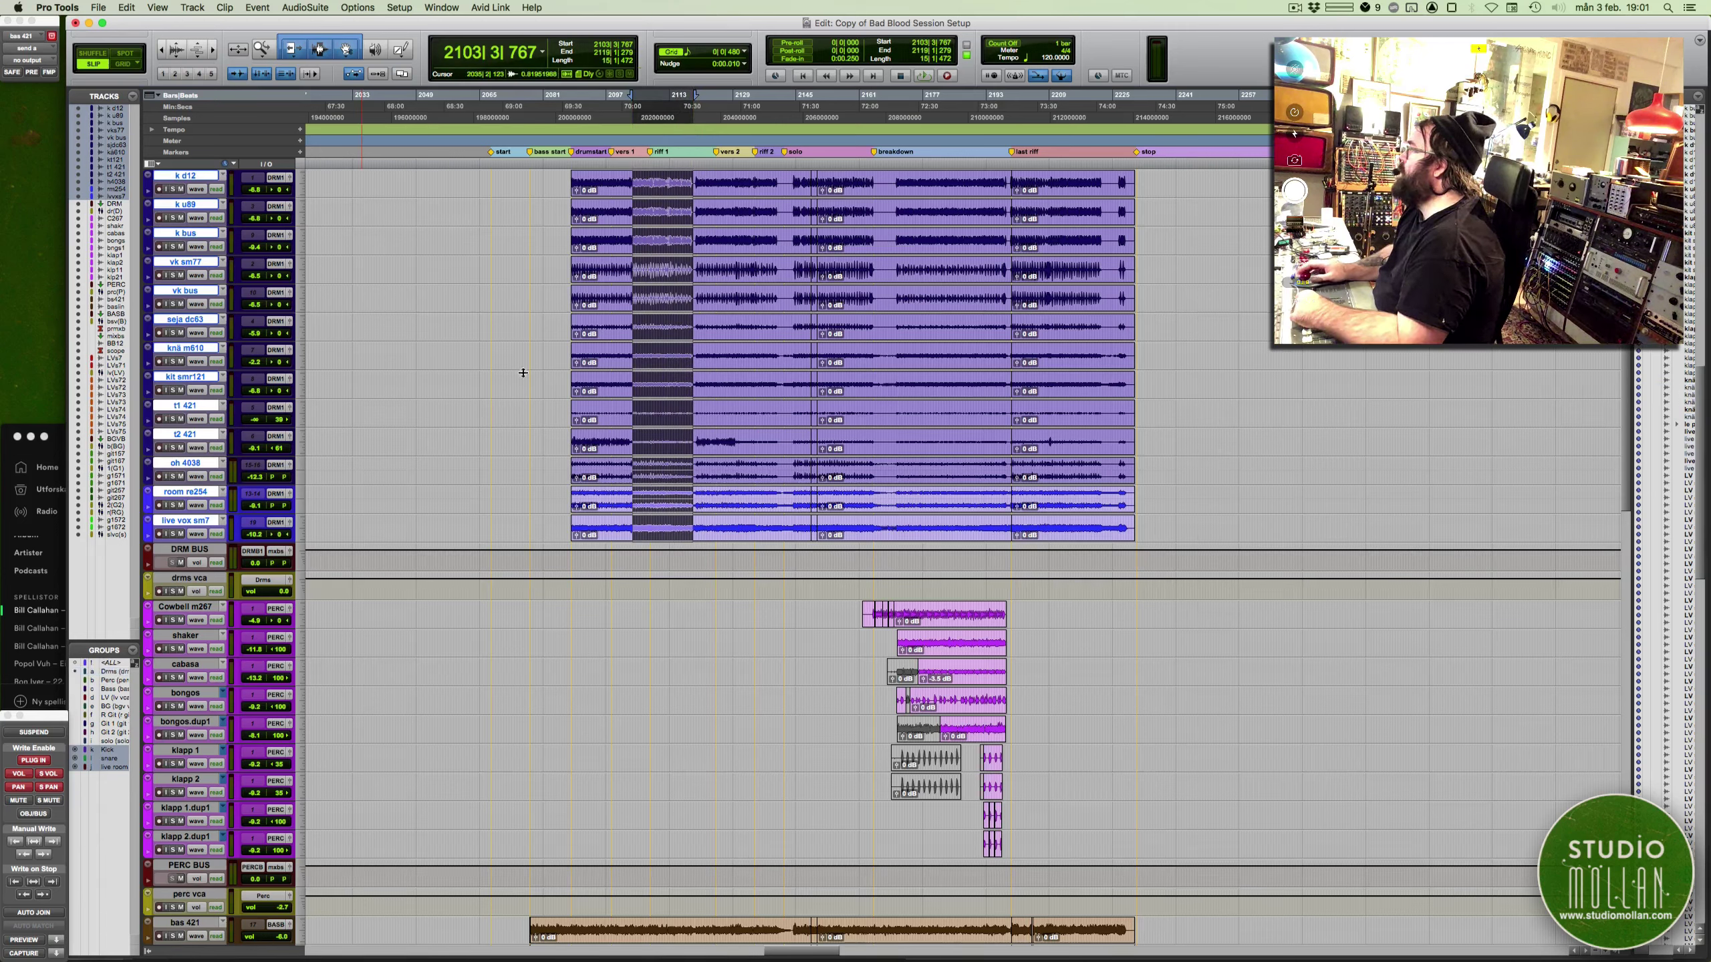
Deactivate the Drms group and select a range of about 12 bars from bar 2118 on the kna m610 track alone
click(712, 227)
click(712, 211)
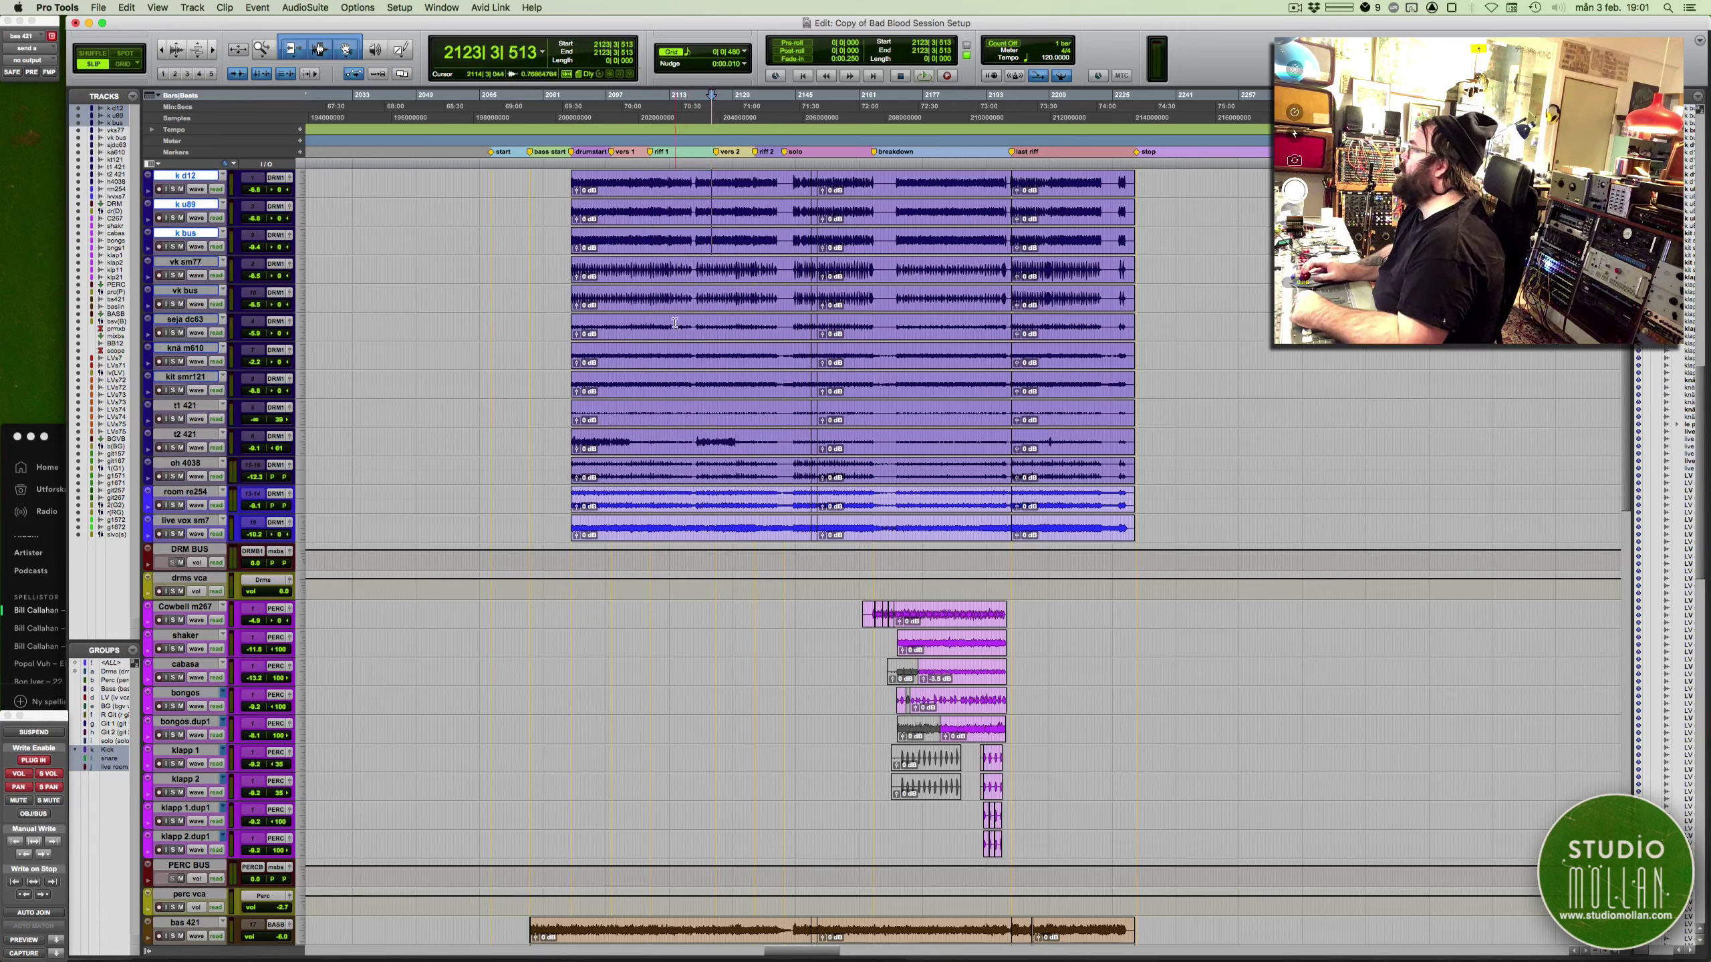
click(692, 353)
drag(692, 352, 742, 355)
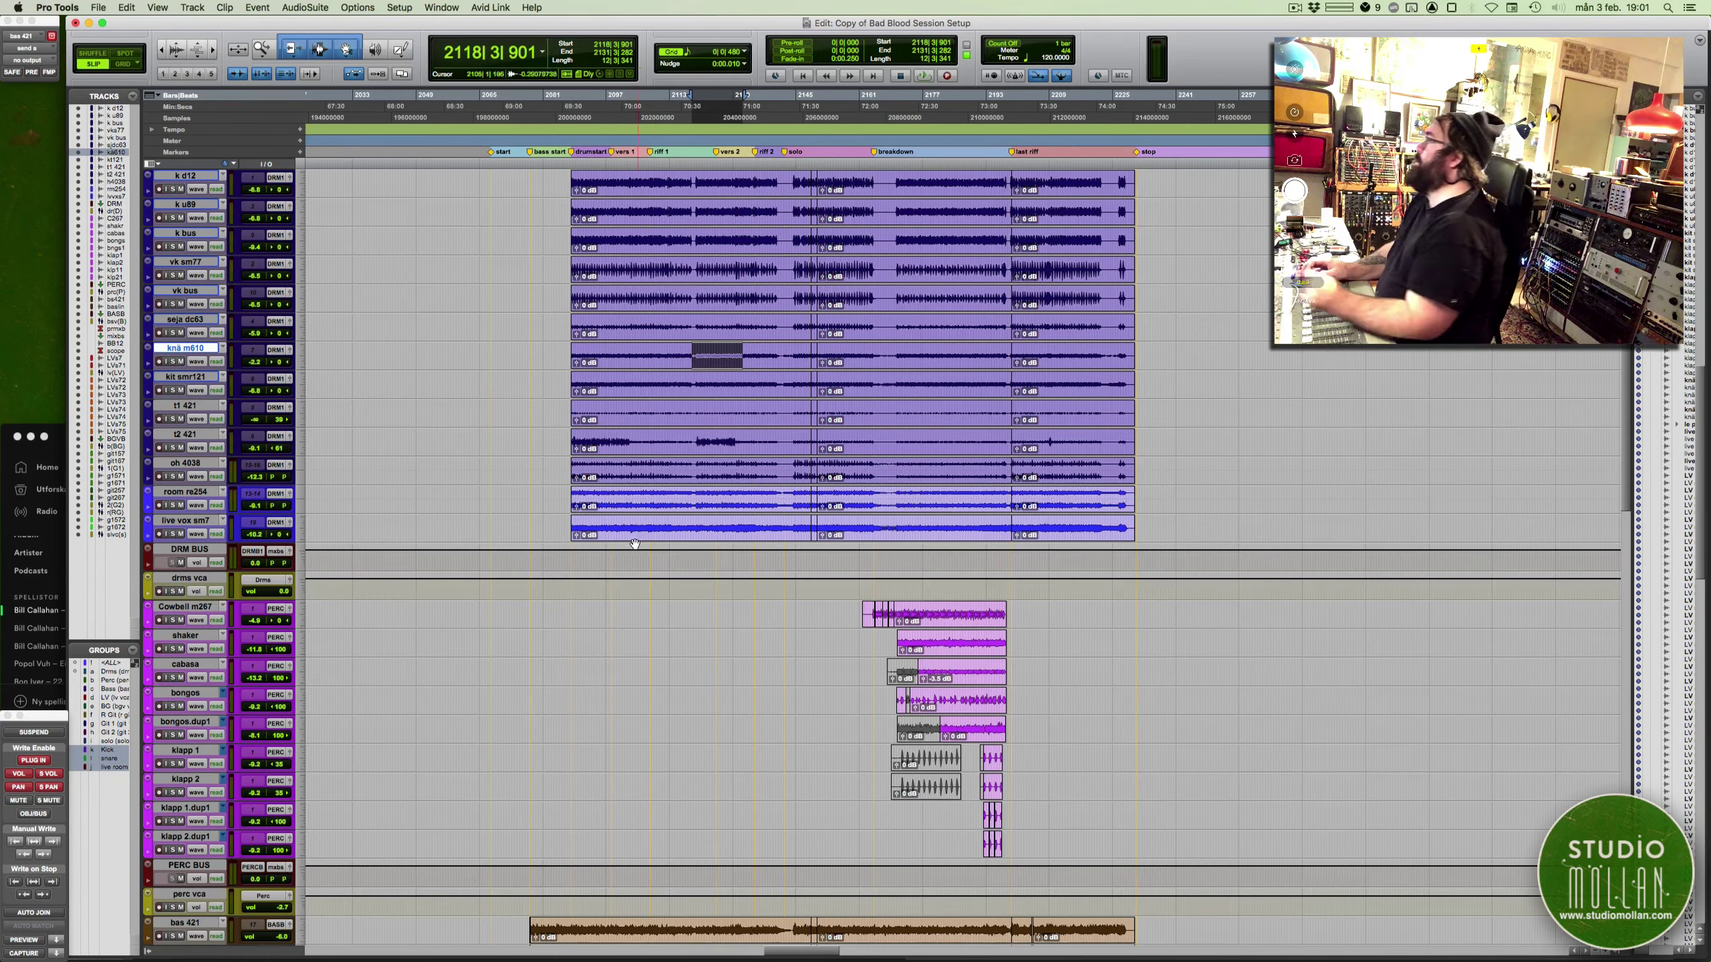
Select the DRM BUS and drms vca tracks in turn, and a short range across all the percussion tracks
scroll(638, 494, down, 5)
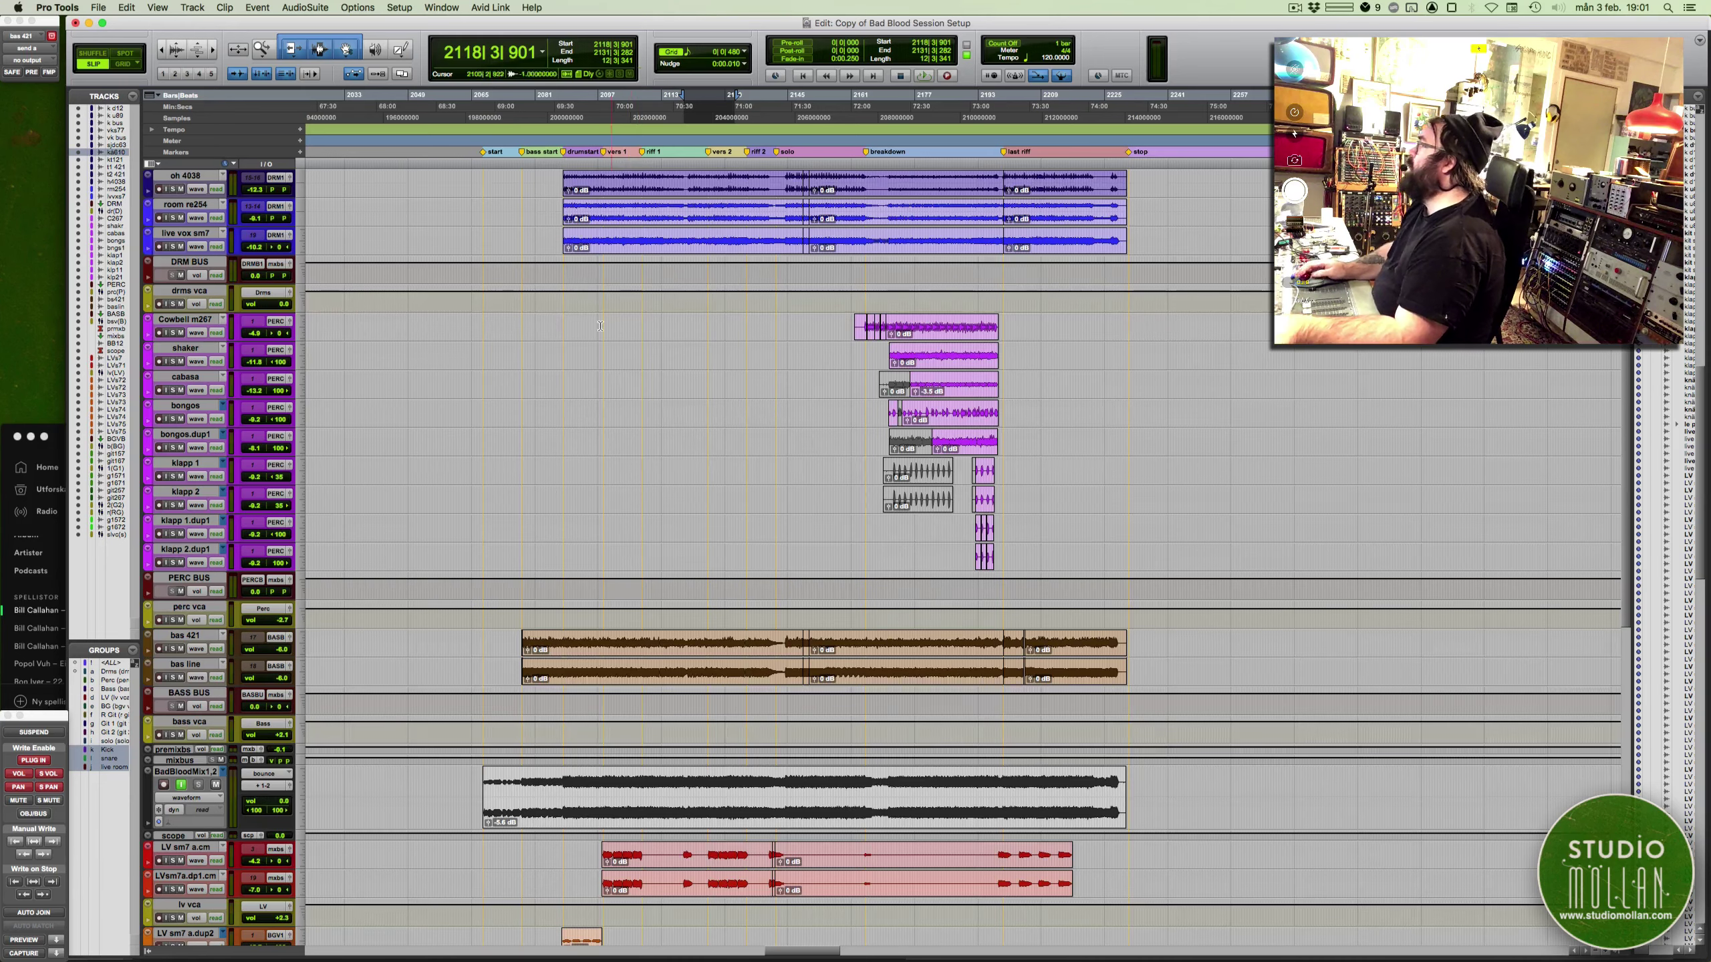
scroll(369, 303, right, 1)
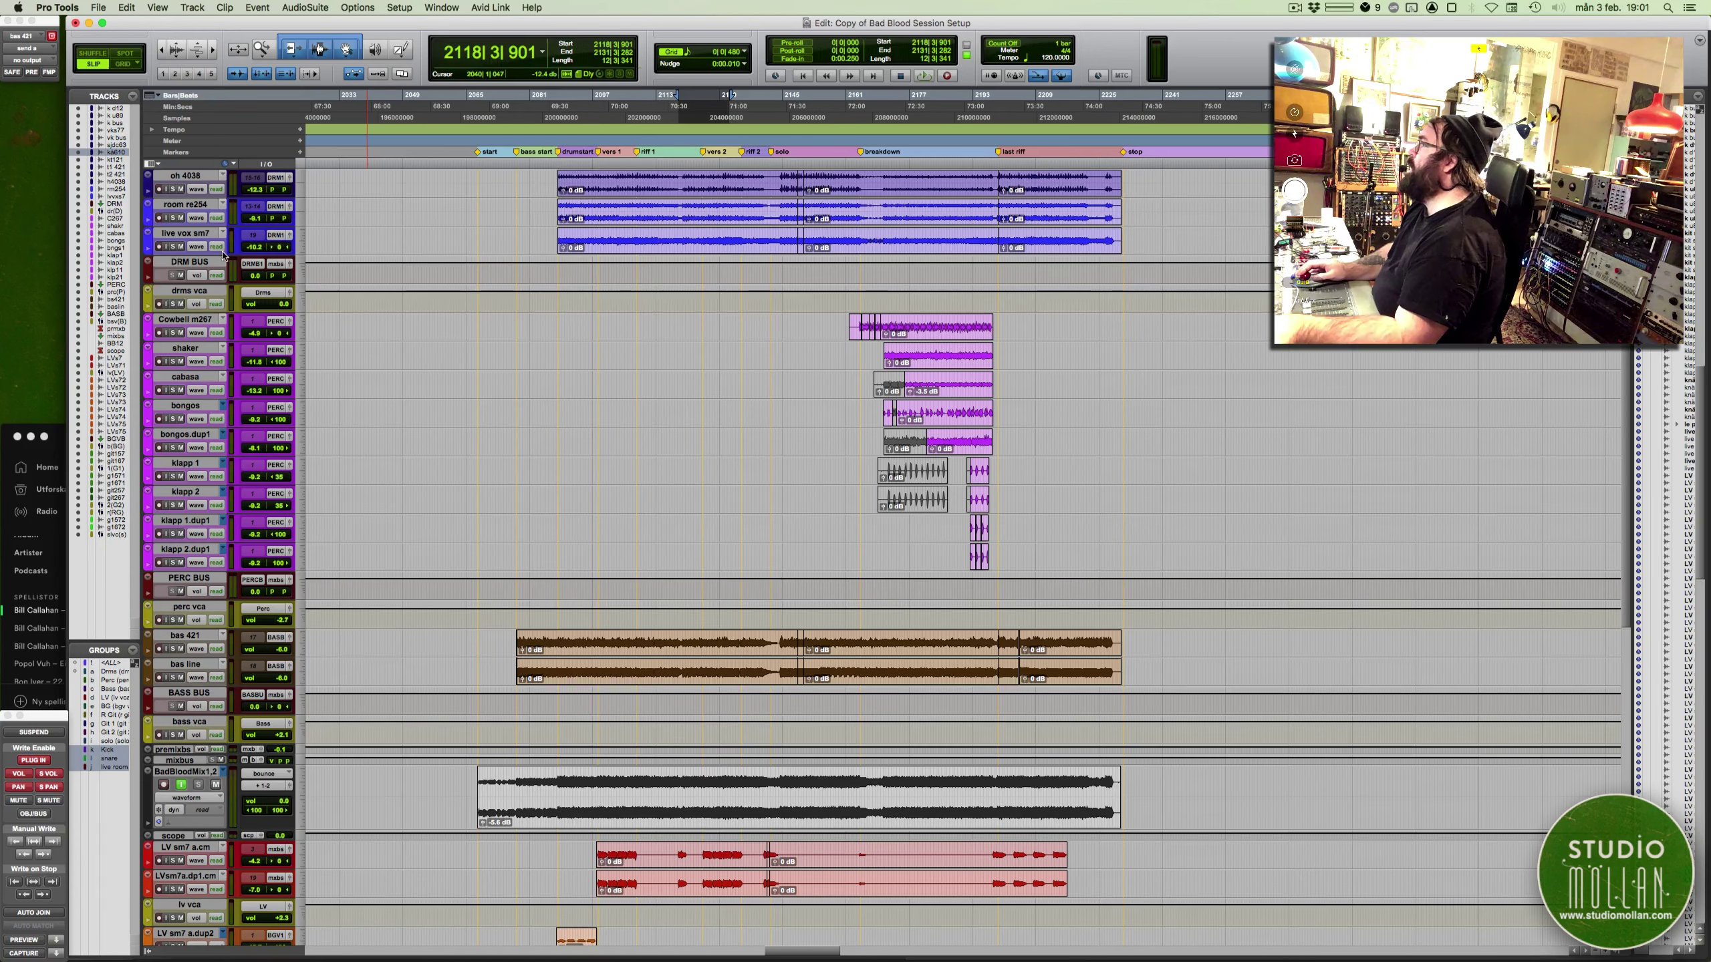
click(199, 262)
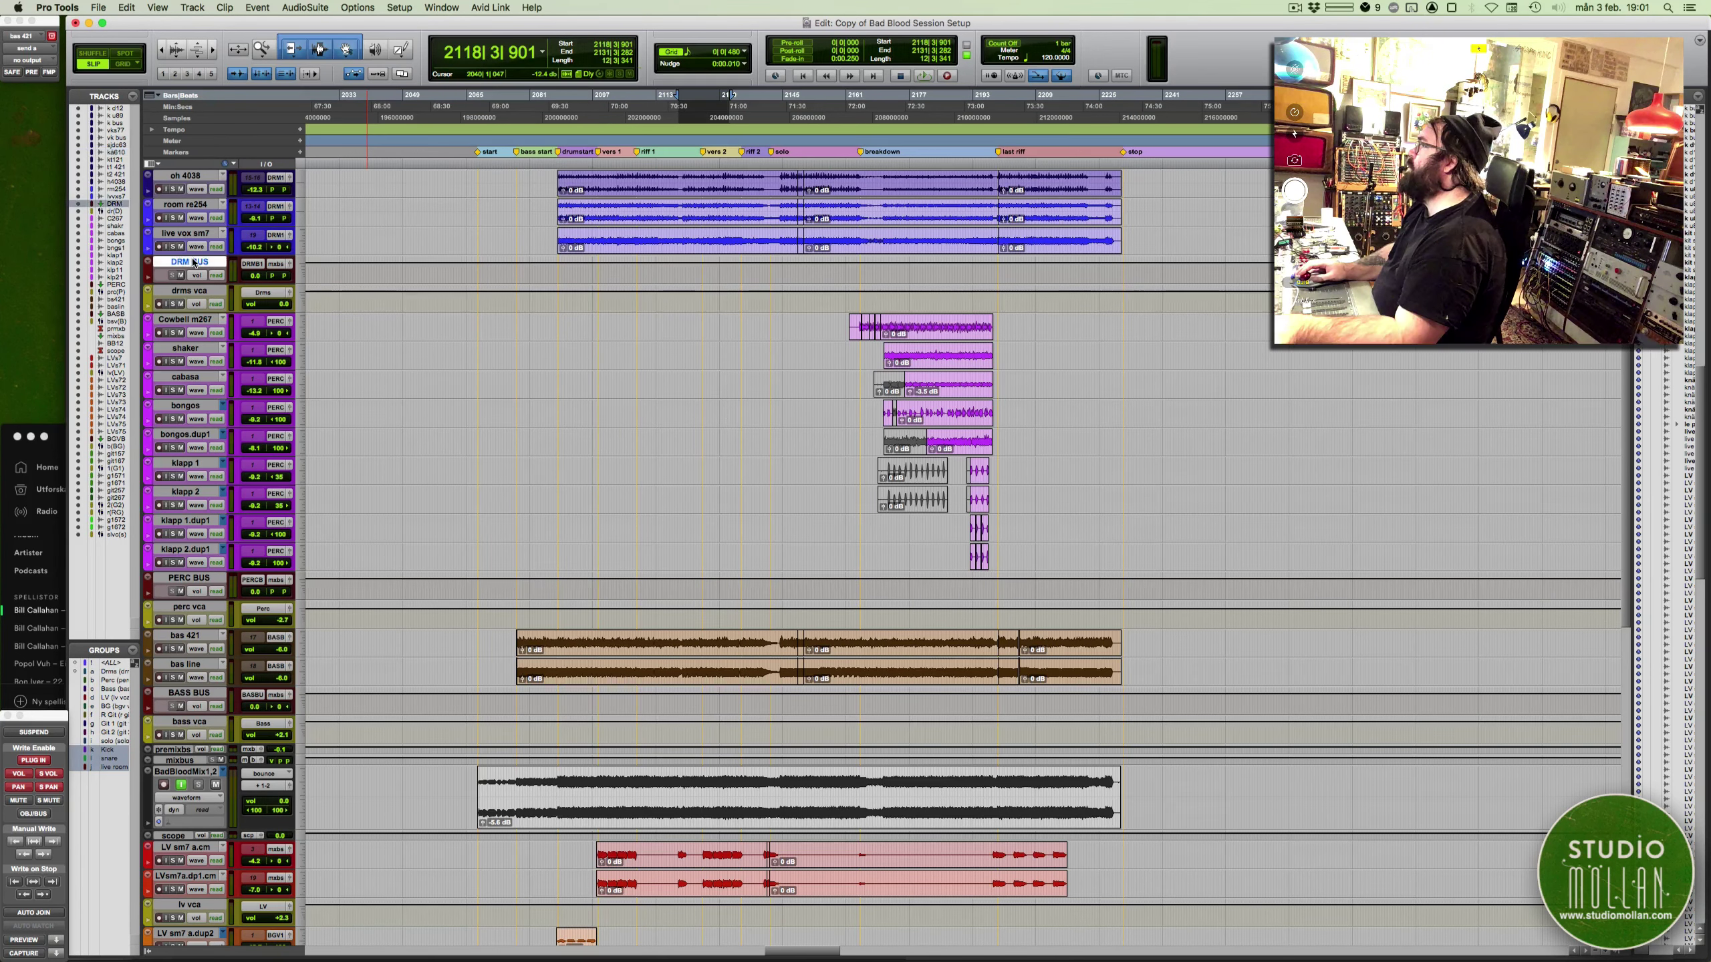
click(202, 294)
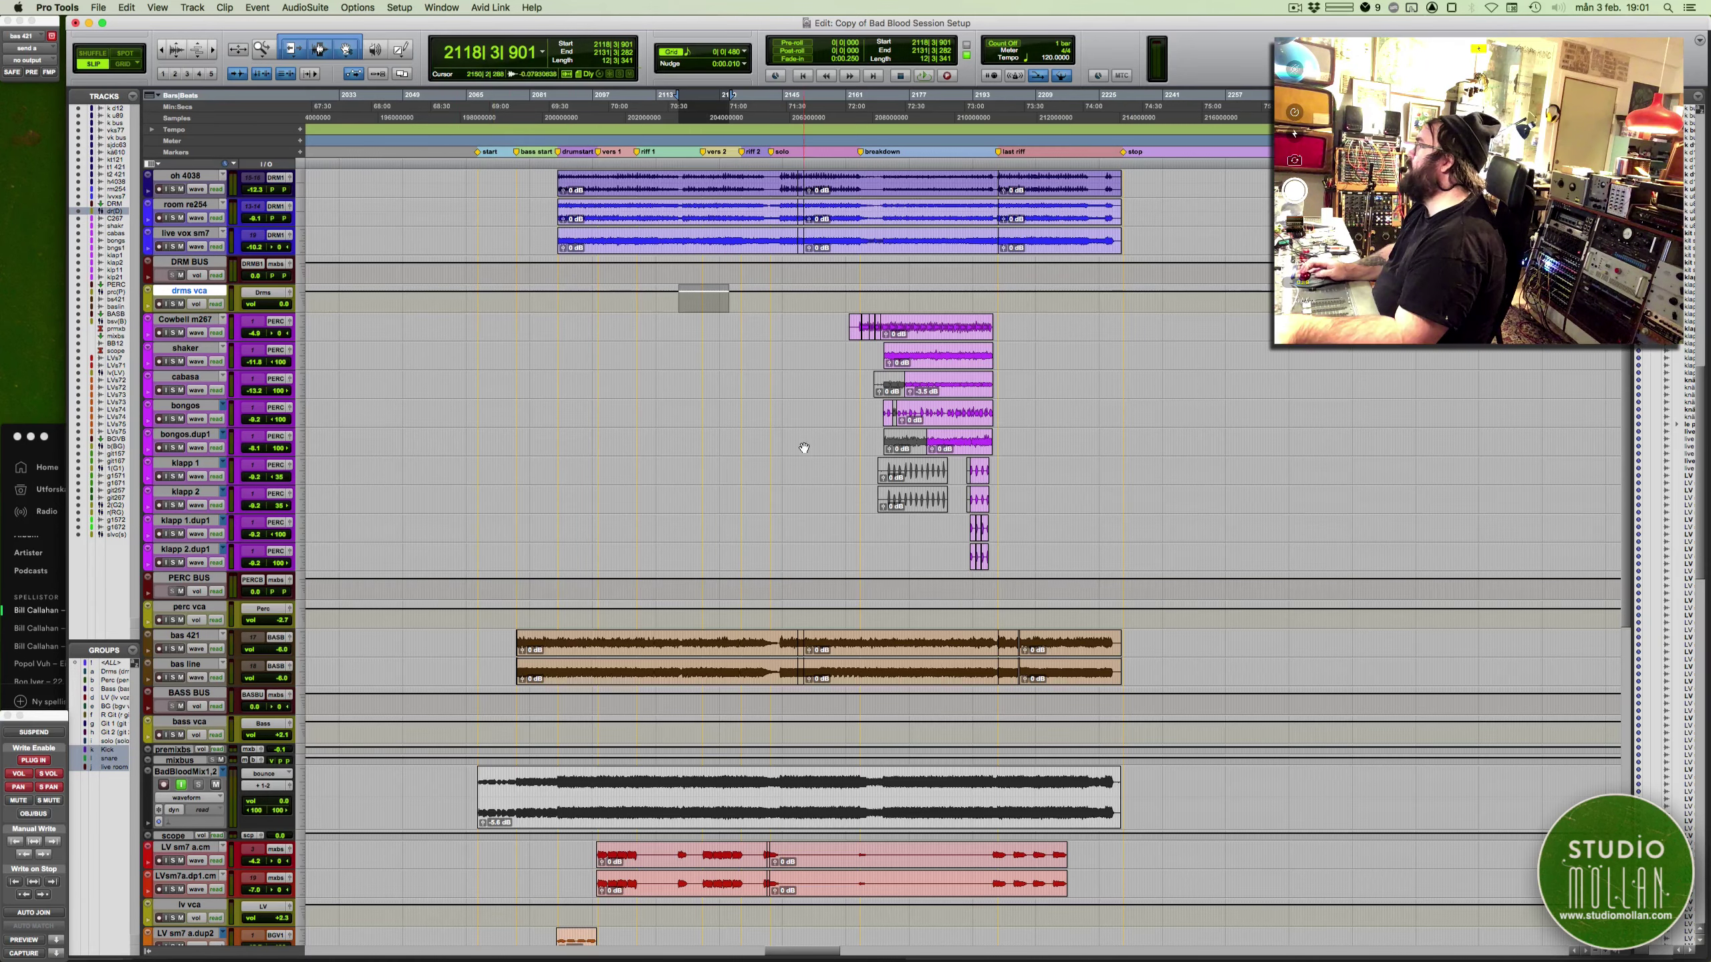
drag(785, 322, 769, 572)
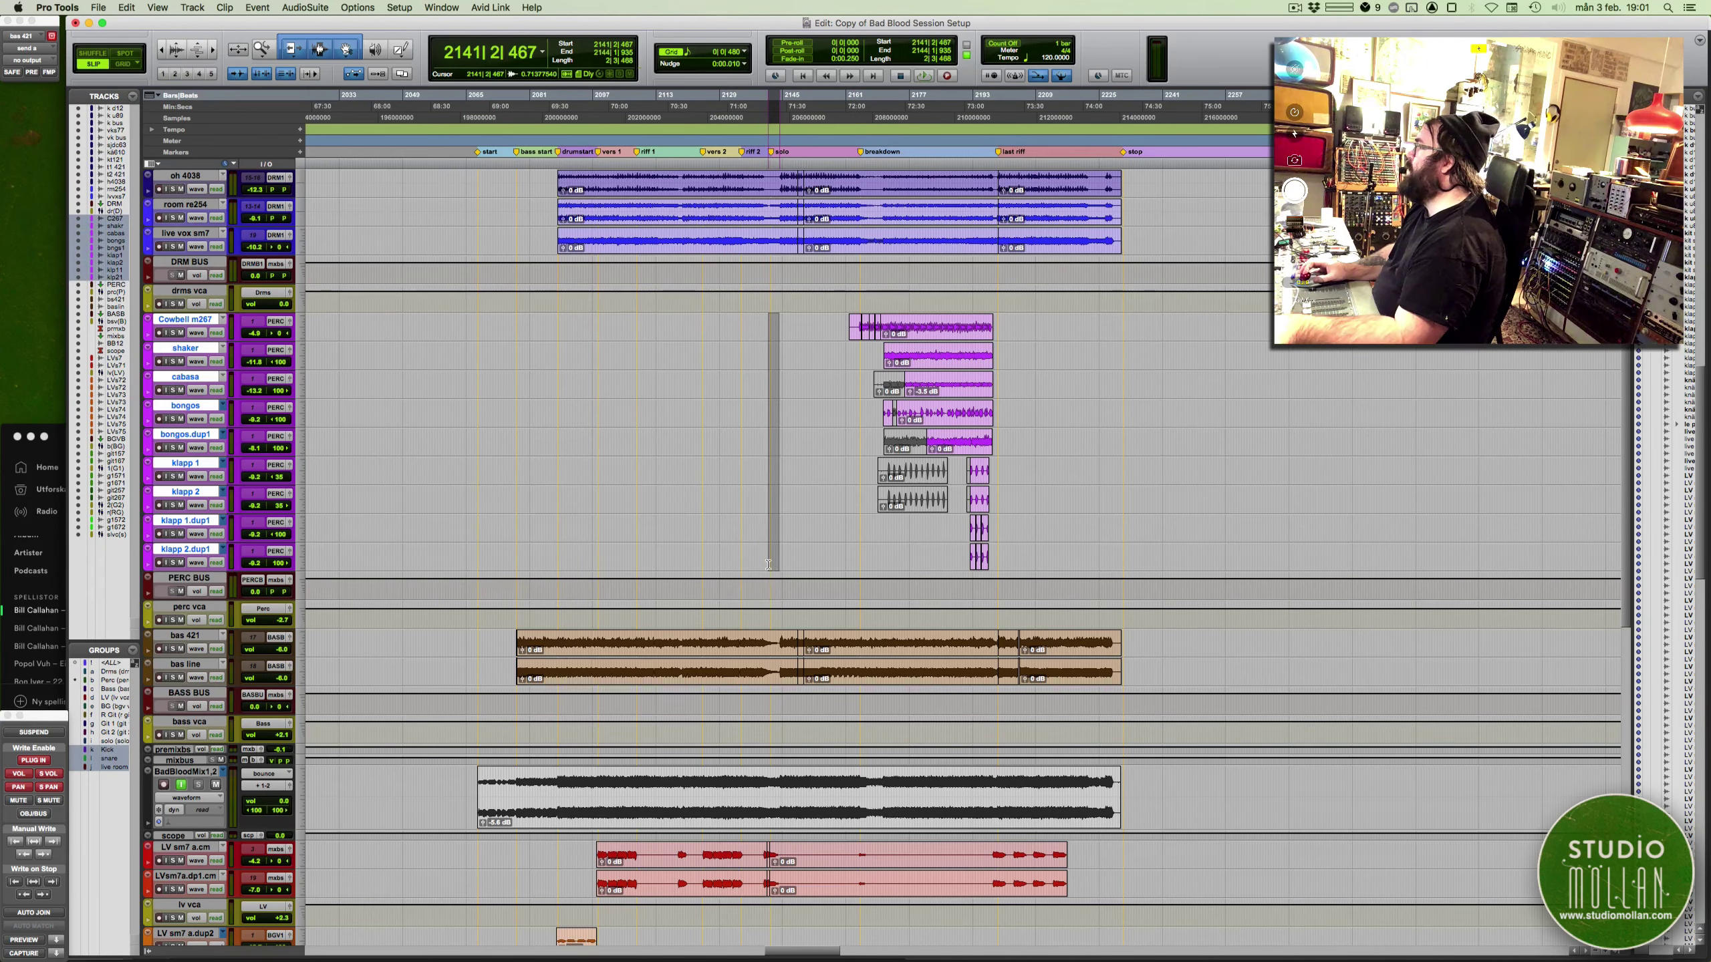
Select a short range across the bas 421 and bas line tracks, and select the BASS BUS track
scroll(683, 602, down, 10)
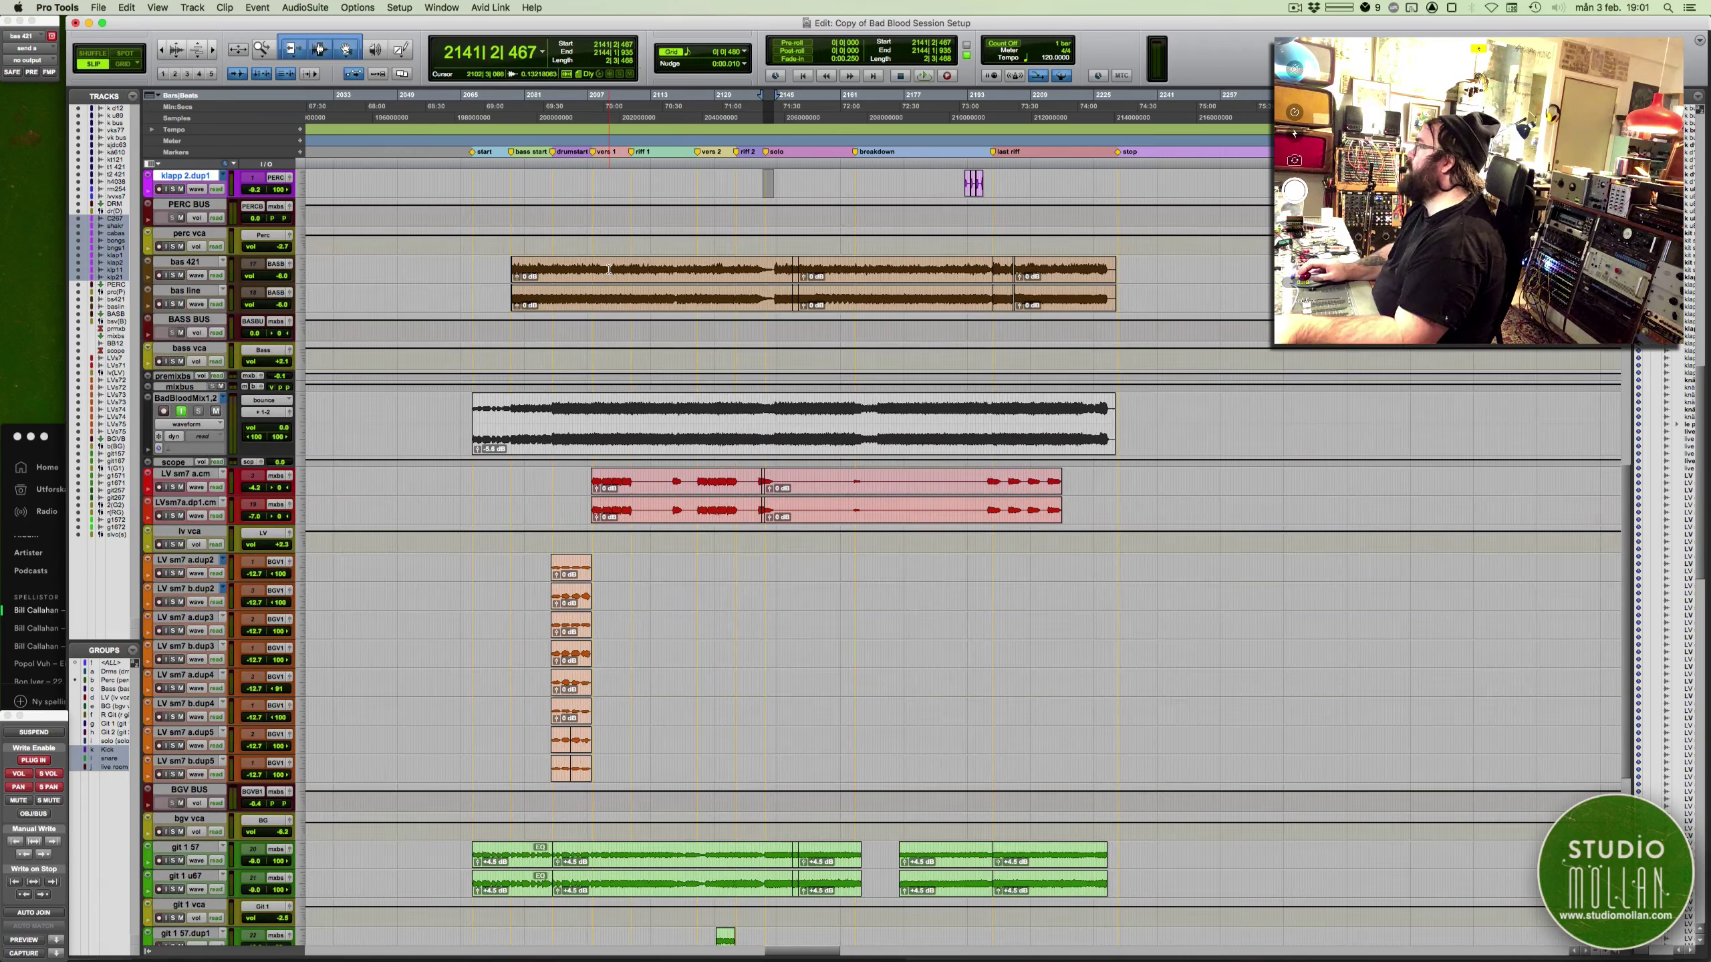
drag(607, 272, 606, 297)
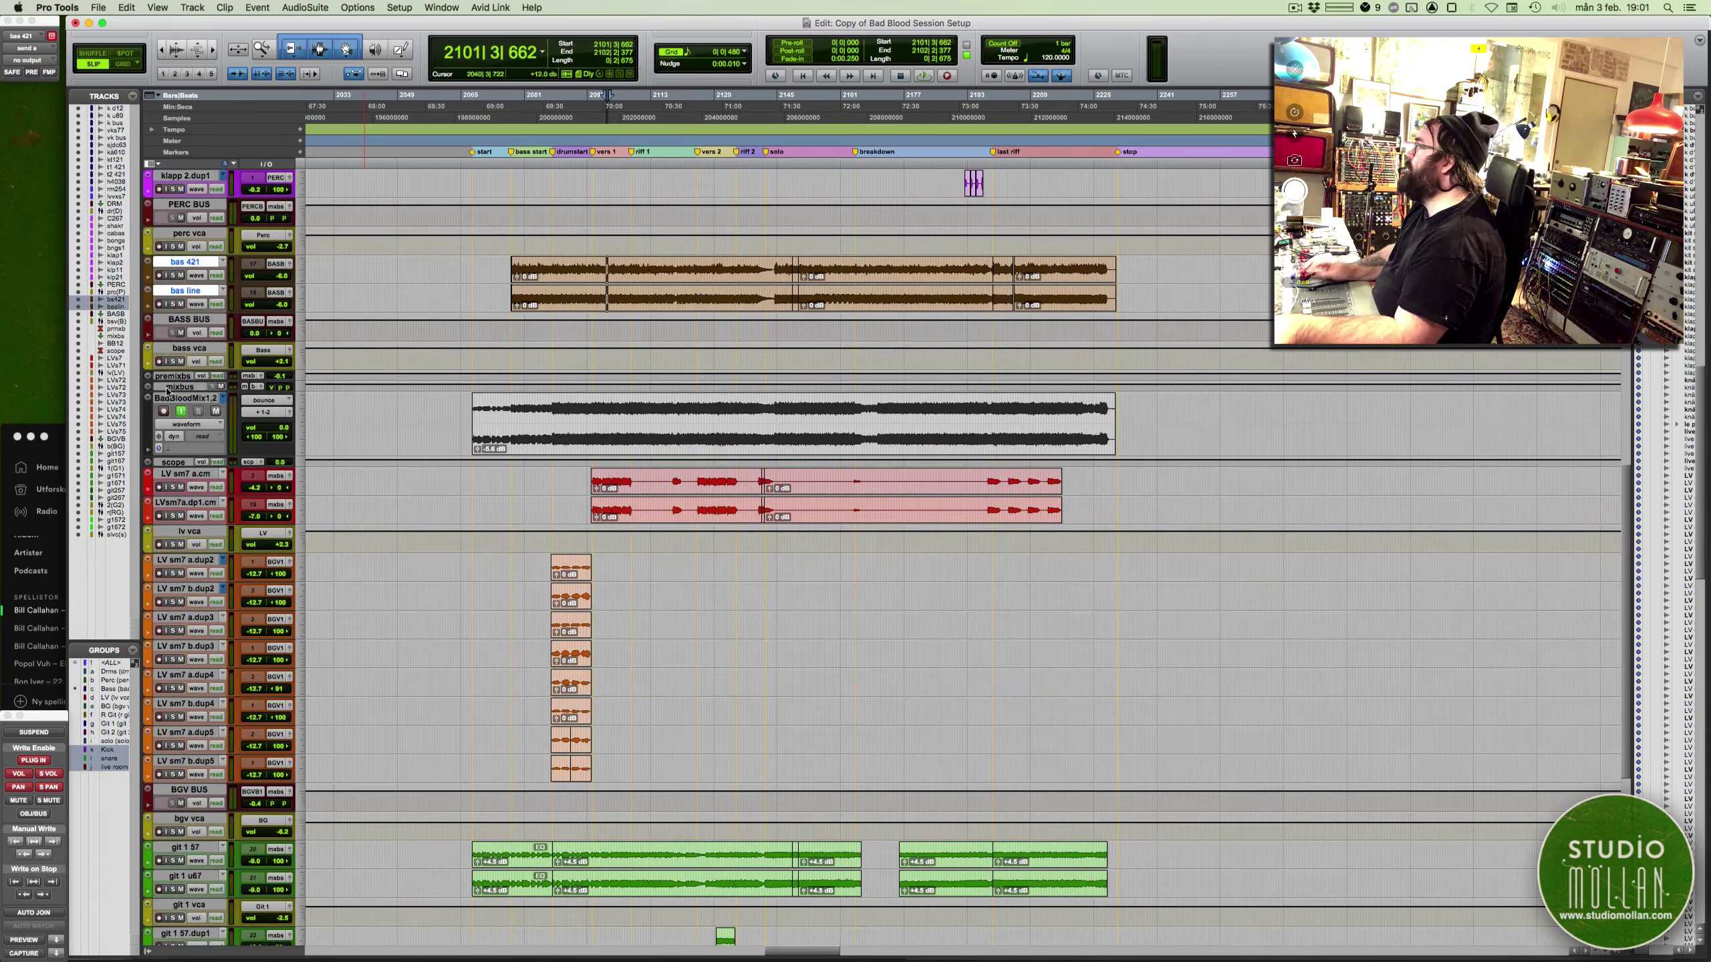
click(190, 319)
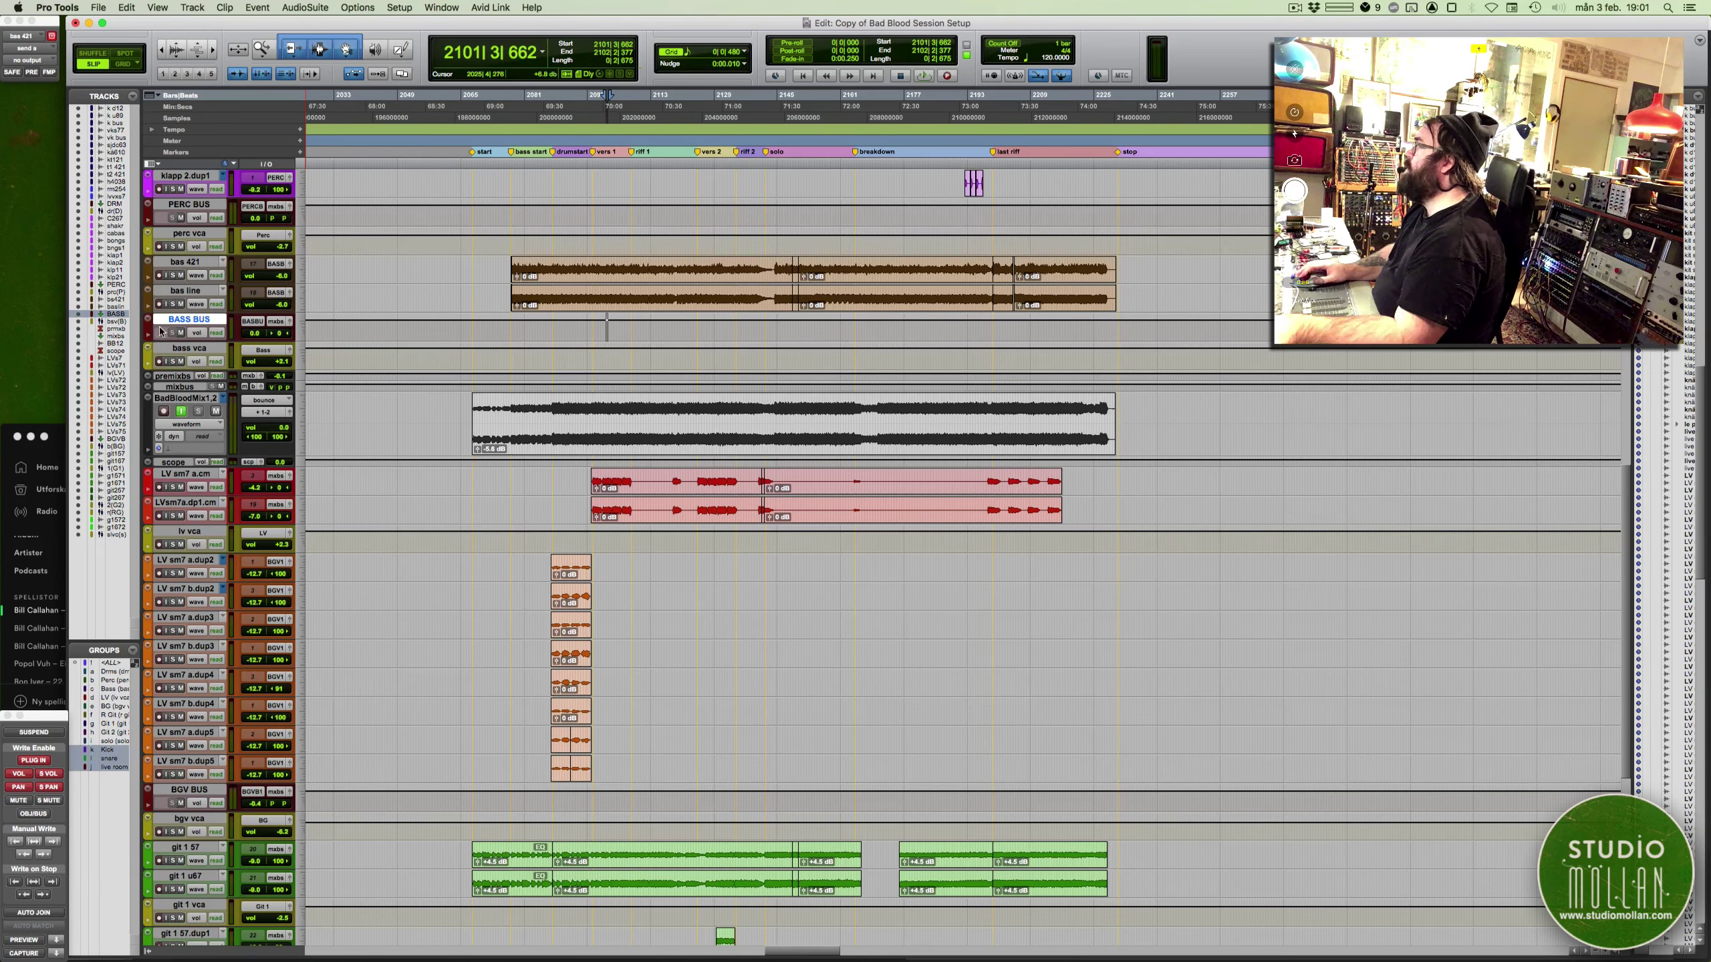
Select a range of the verse 1 vocals across both lead vocal tracks, and select the lv vca track
scroll(631, 470, down, 5)
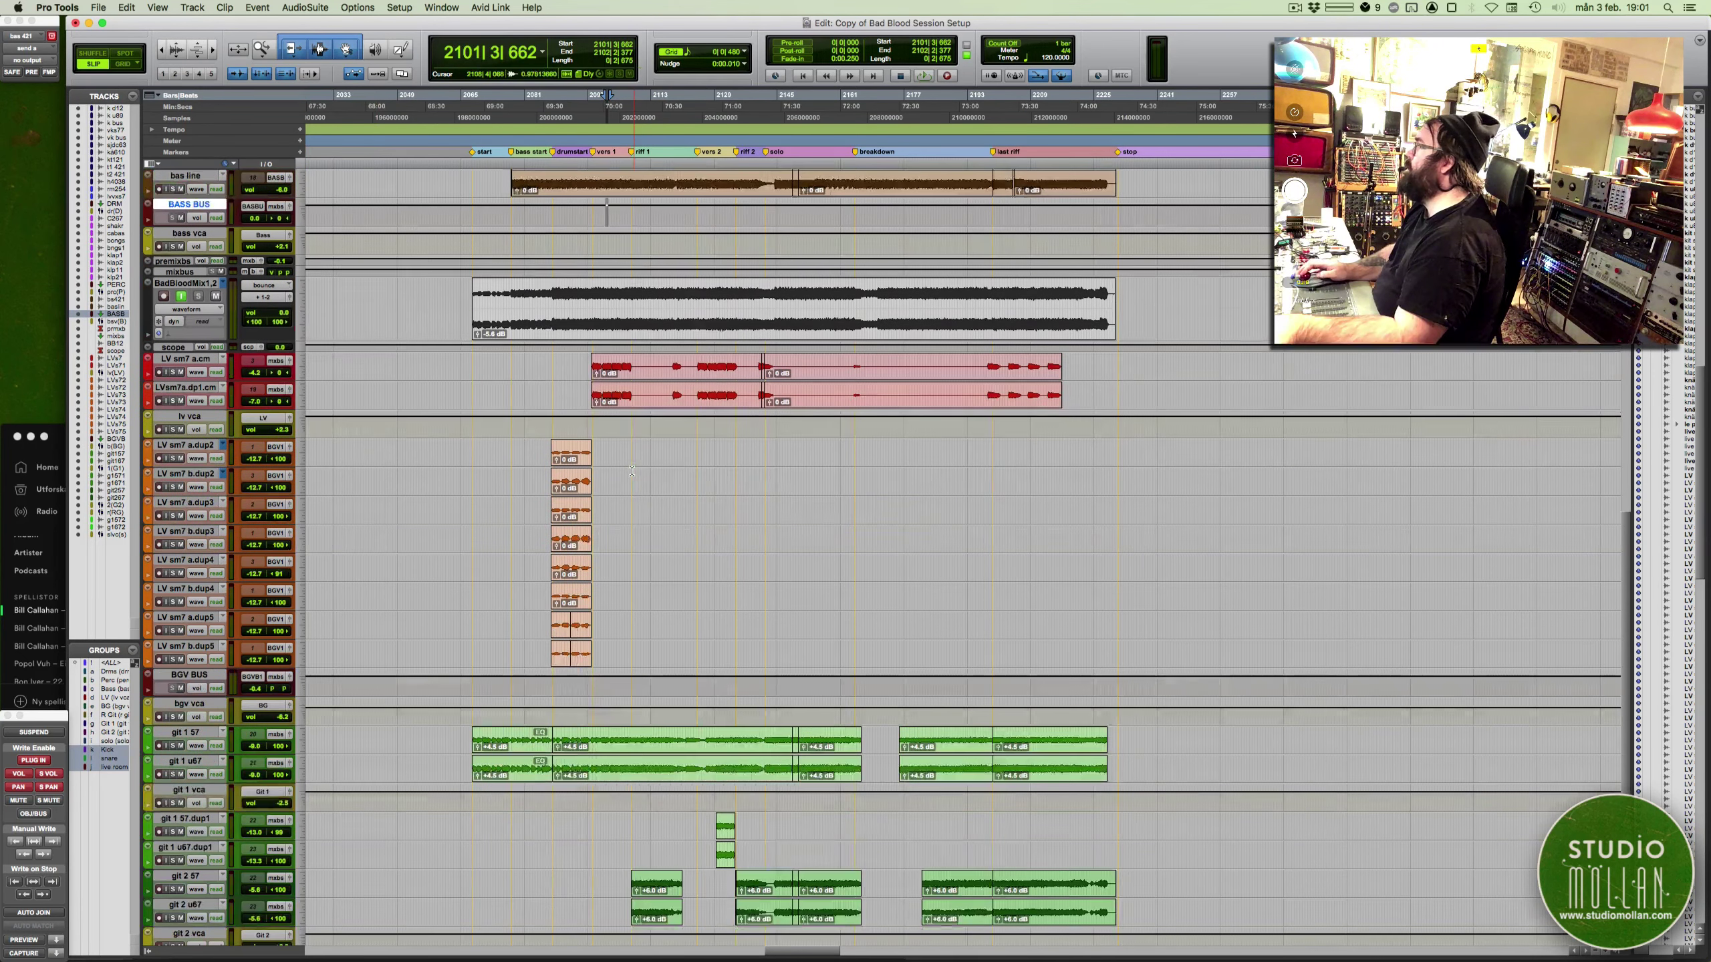
drag(587, 336, 646, 366)
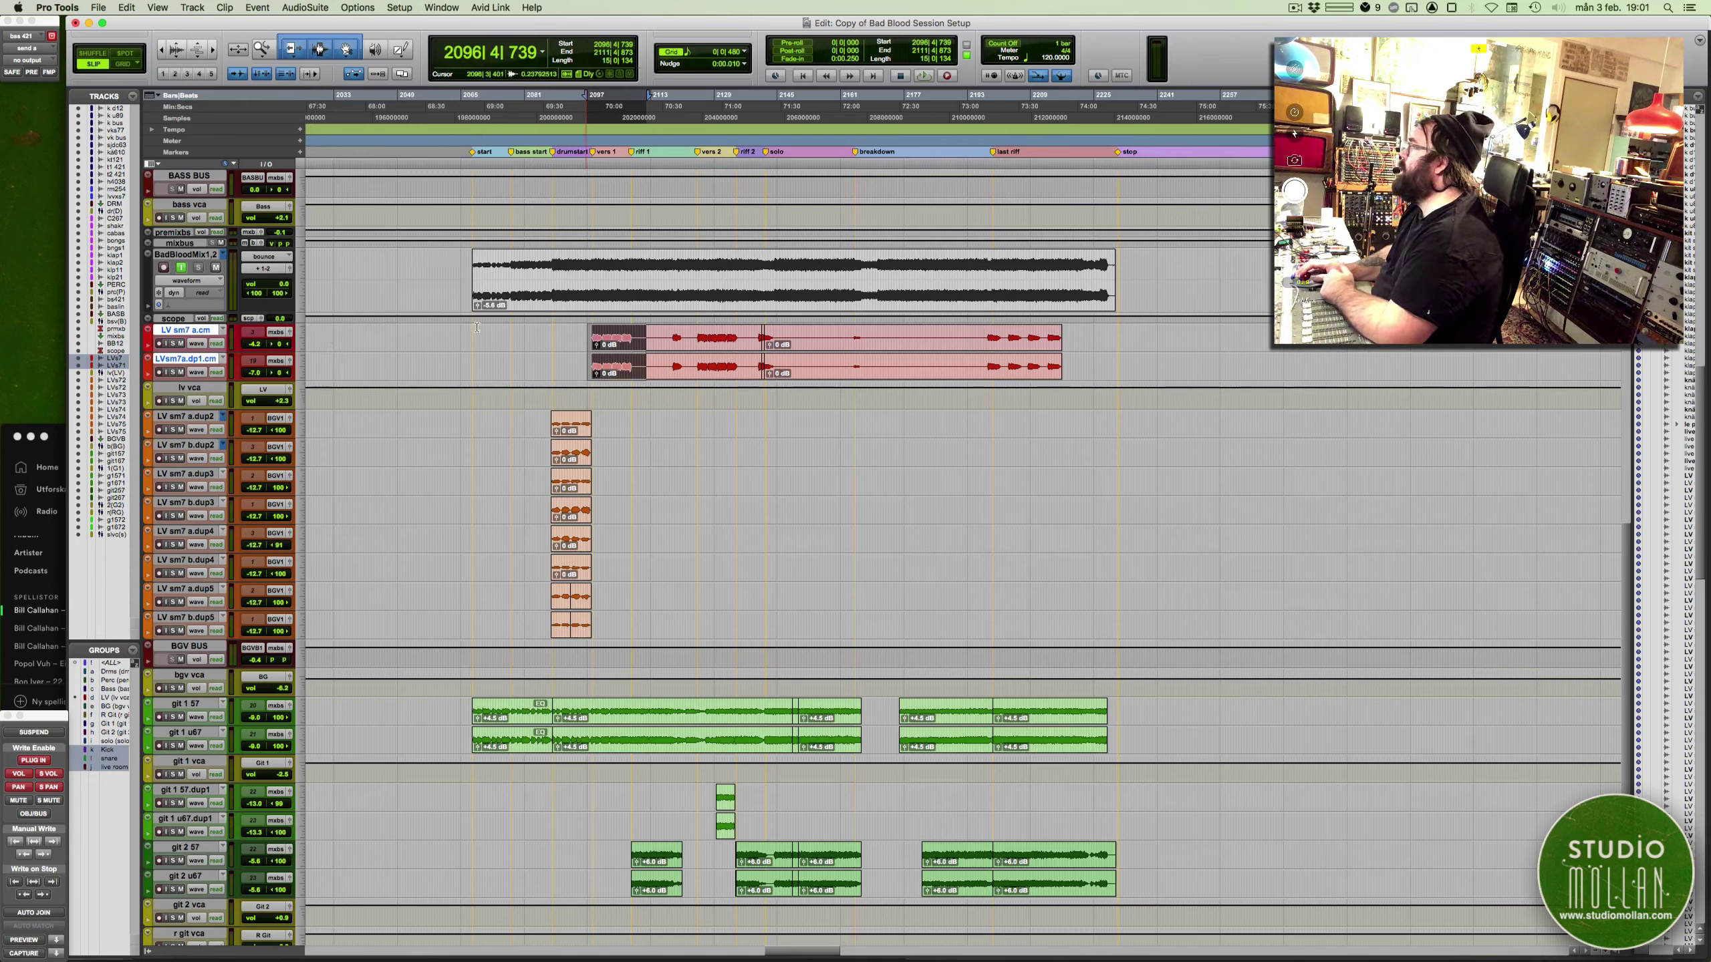
click(603, 333)
drag(603, 333, 634, 367)
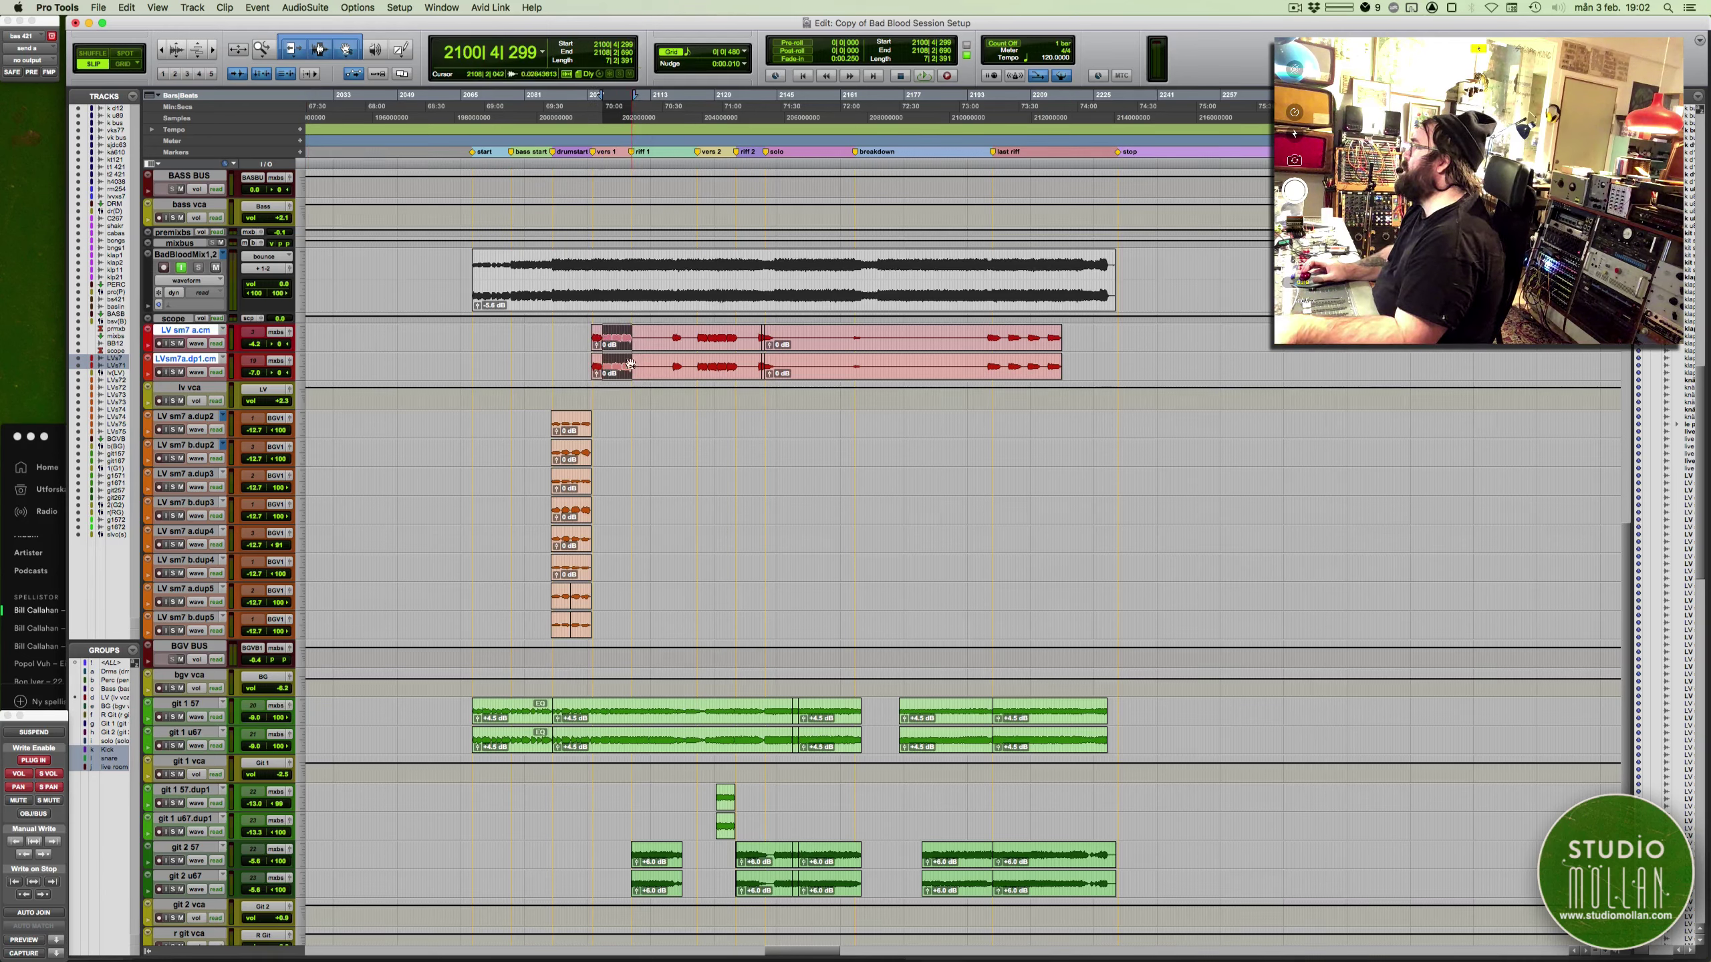
click(208, 391)
scroll(404, 398, down, 5)
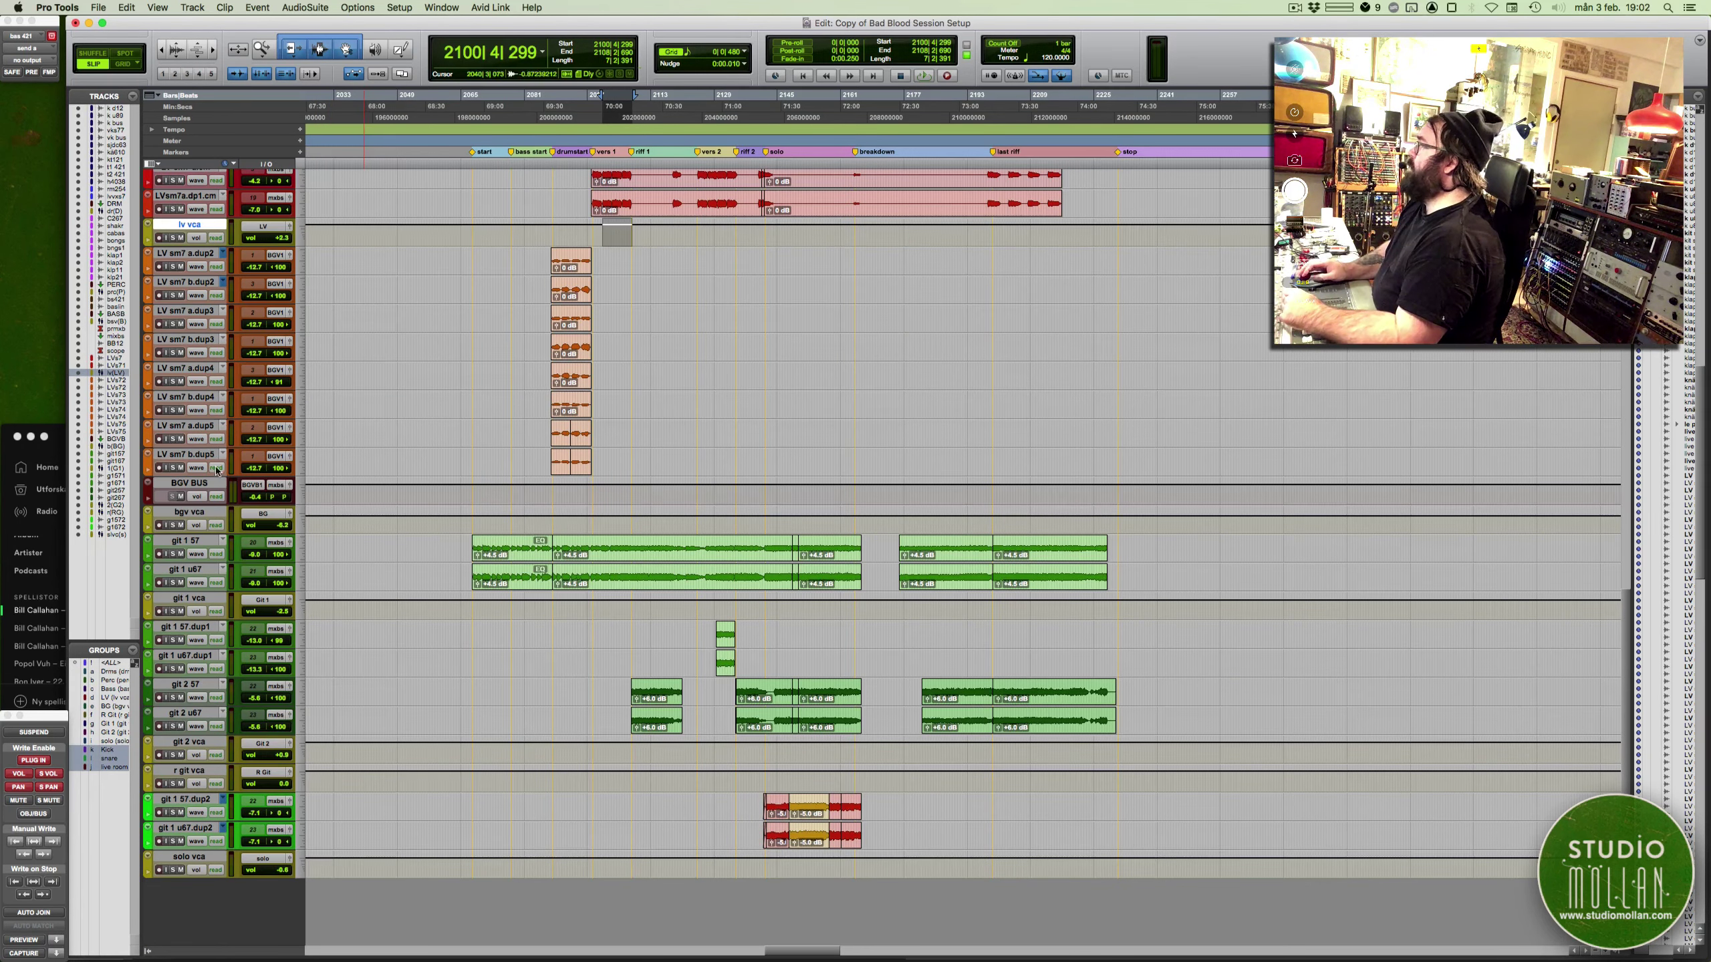
Select the BGV BUS track and solo the bgv vca
click(200, 483)
click(173, 526)
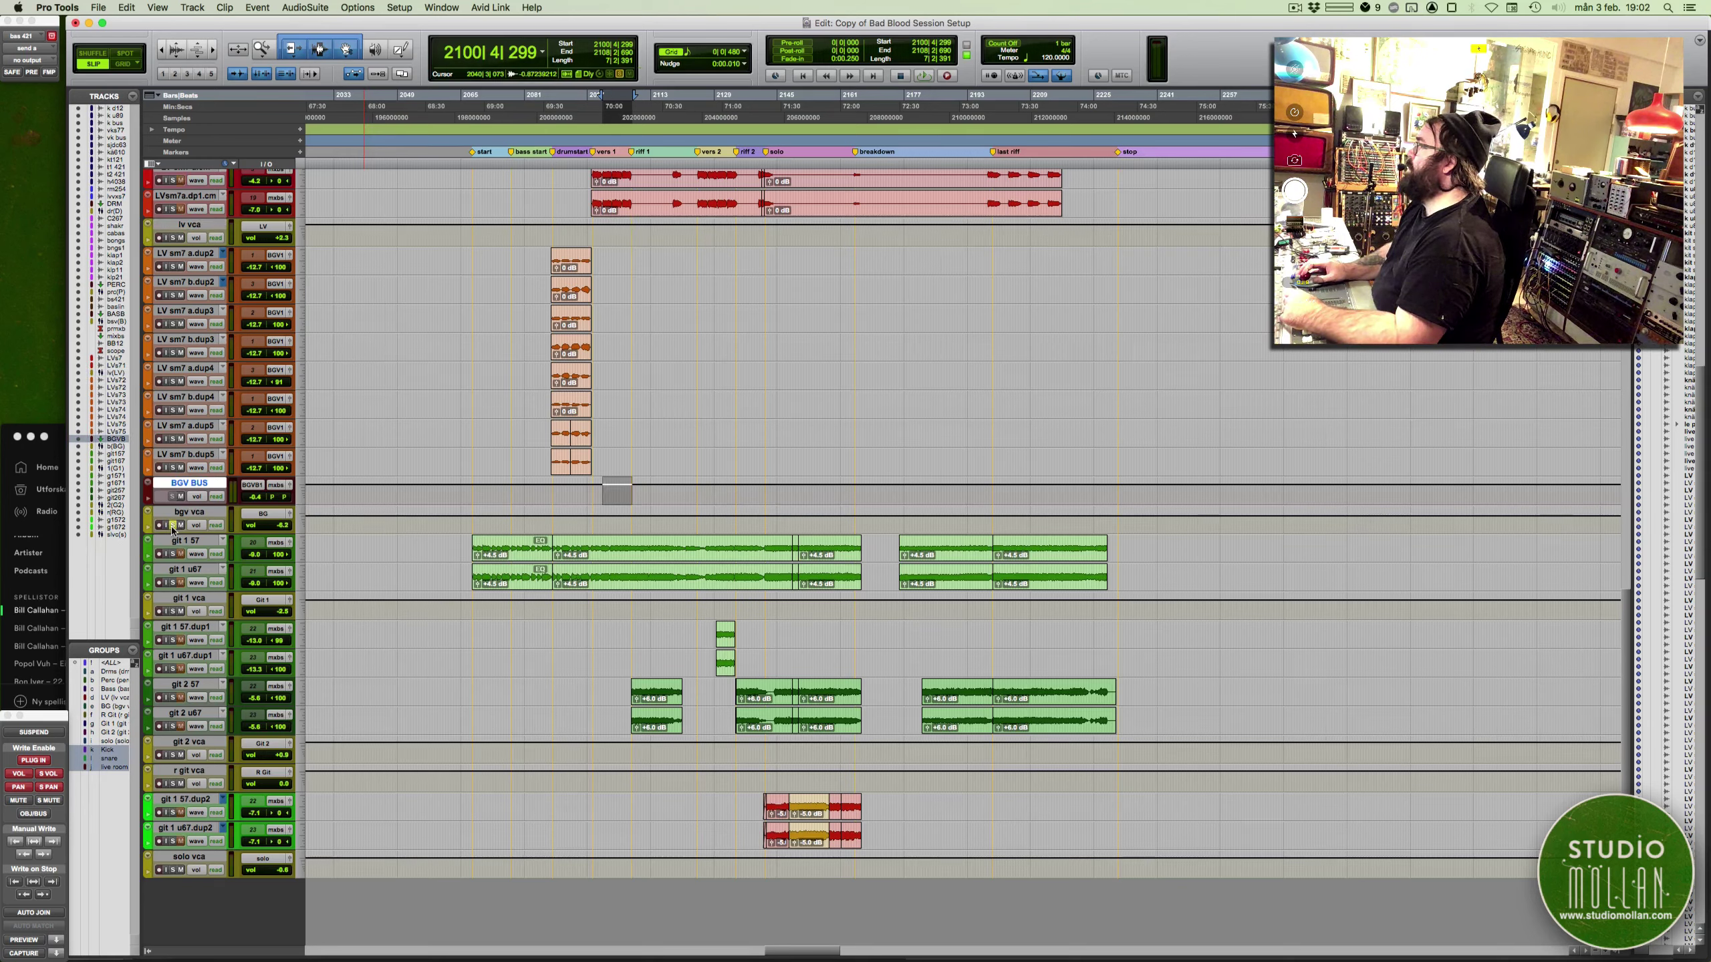
Select all the guitar tracks from git 1 57 down to solo vca, and place the edit cursor at bar 2064
drag(429, 538, 431, 873)
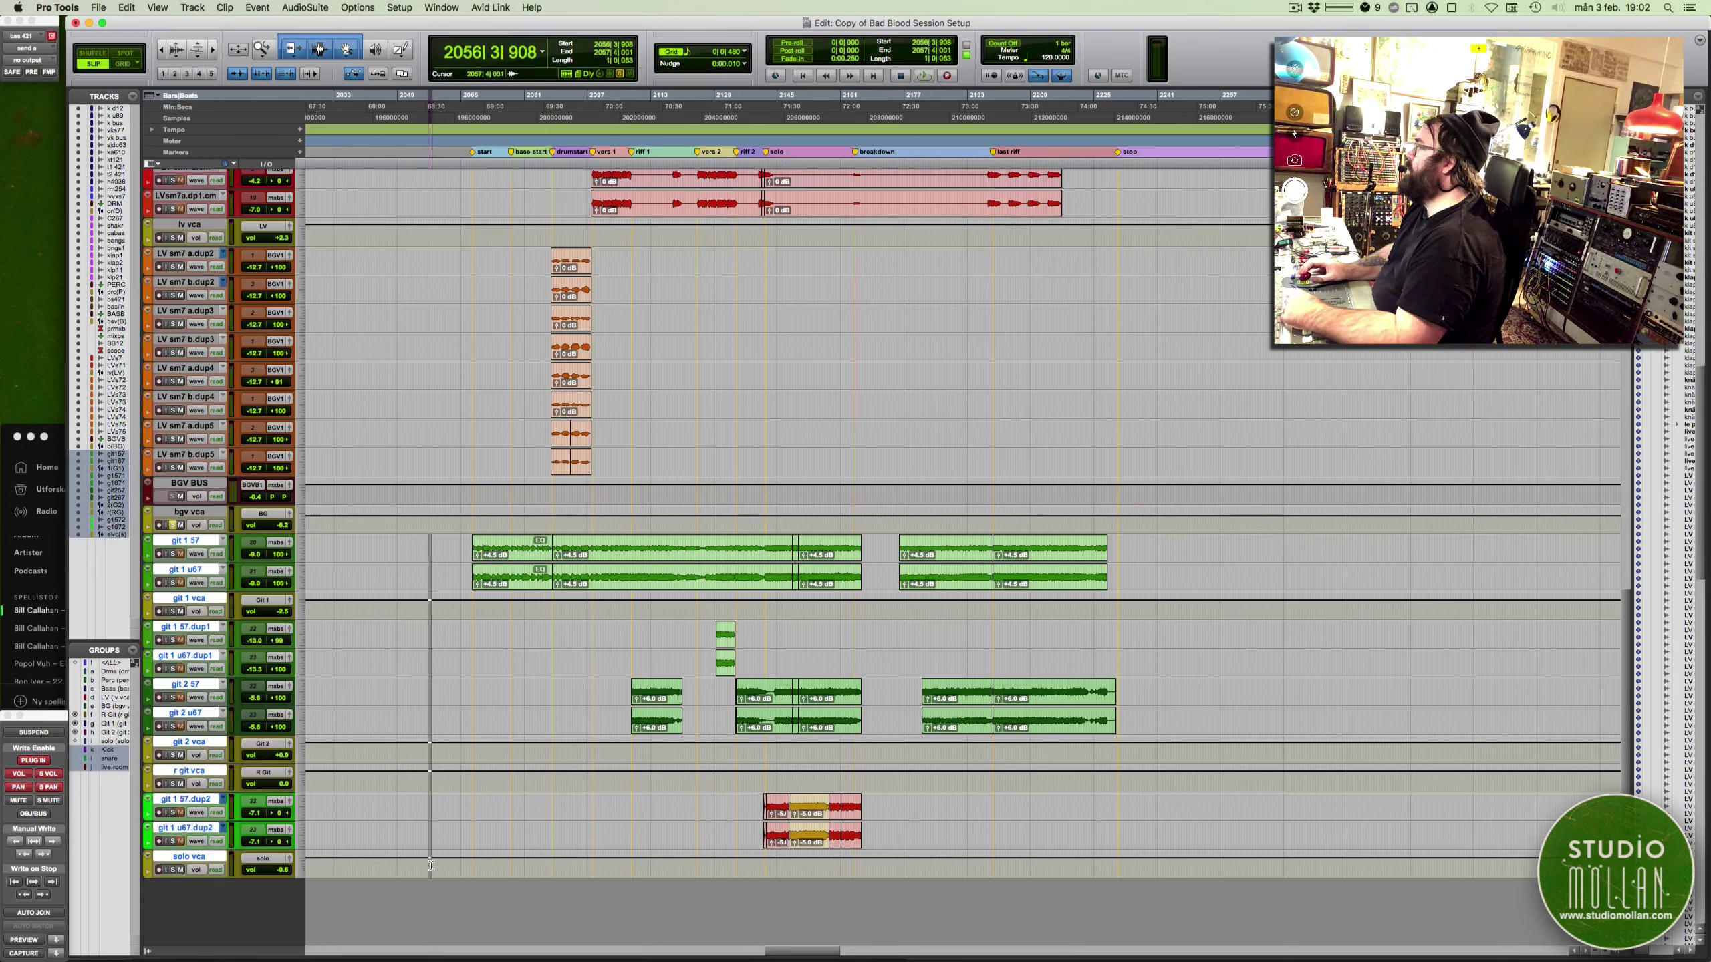
scroll(558, 664, right, 3)
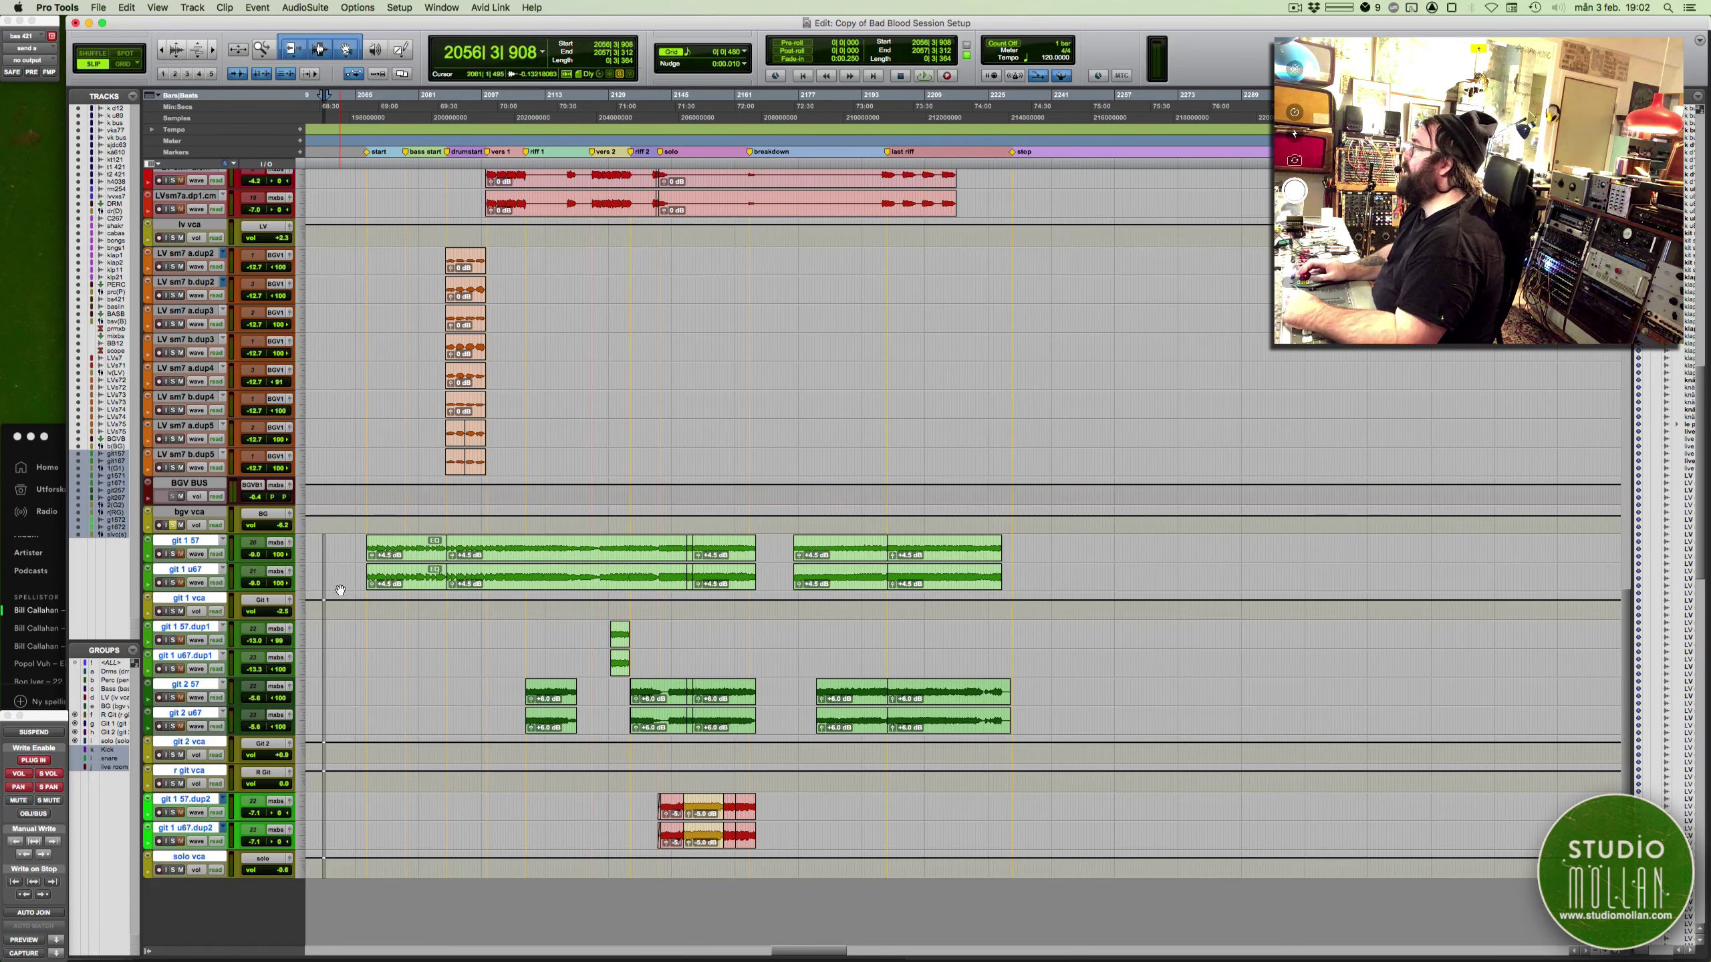
click(352, 606)
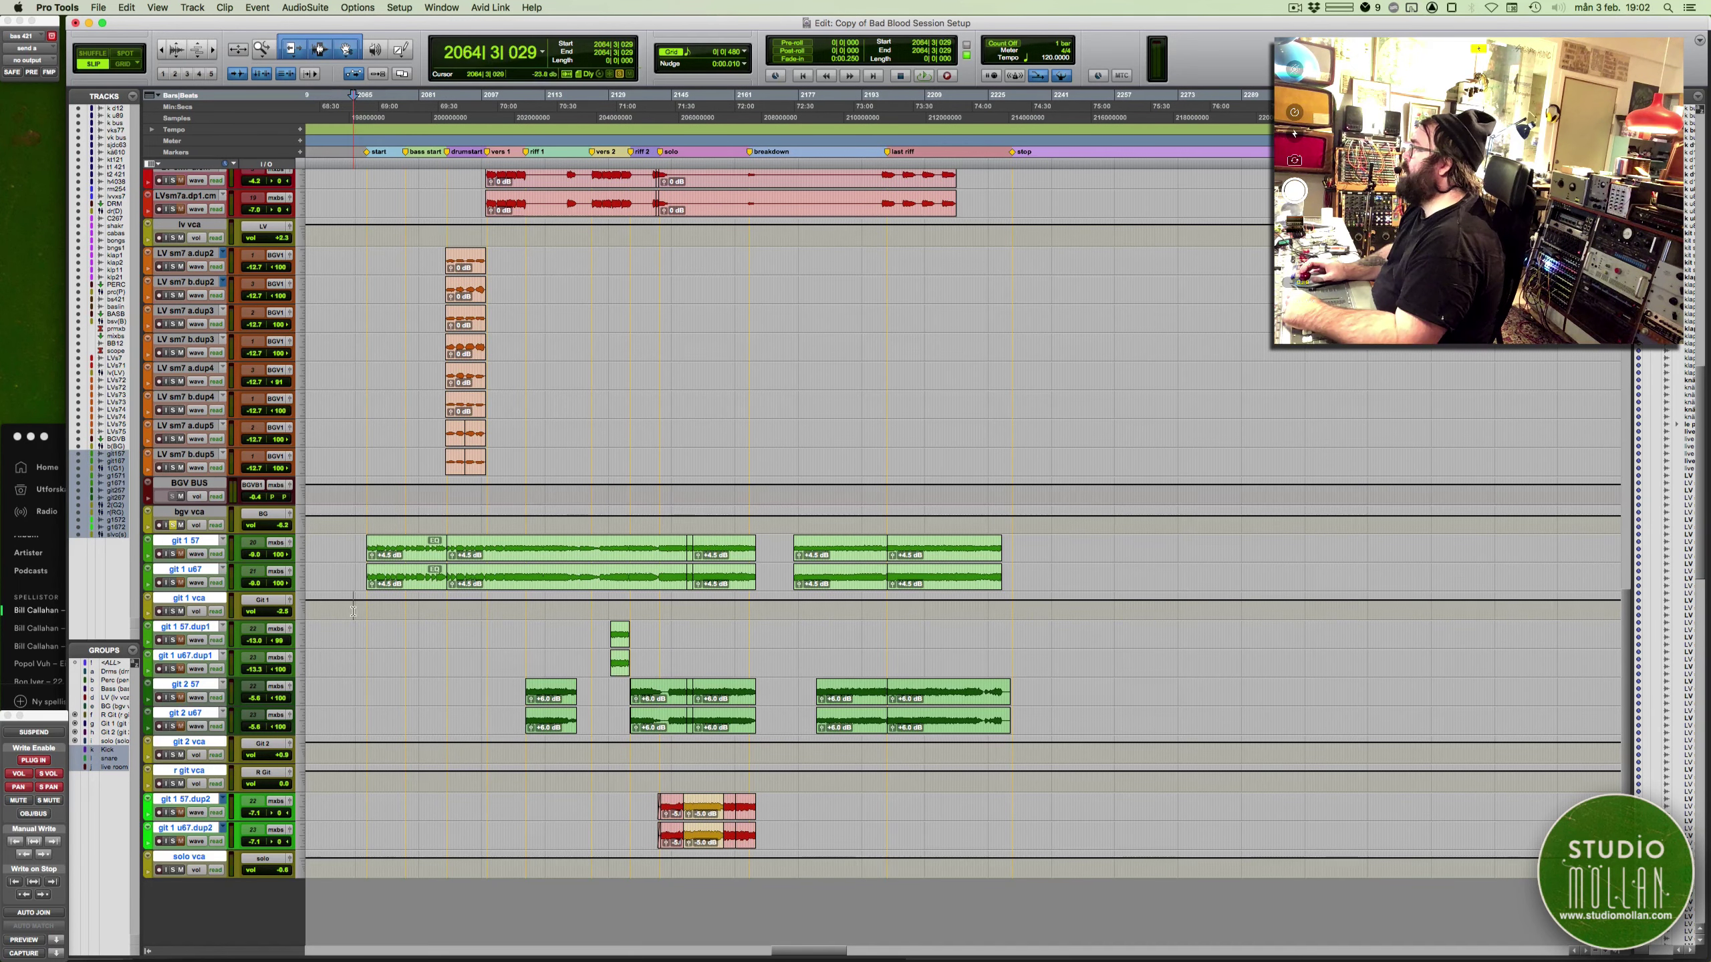
Solo the git 1 vca and select a range from bar 2096 across the git 1 57 and git 1 u67 tracks
click(172, 612)
drag(481, 550, 530, 588)
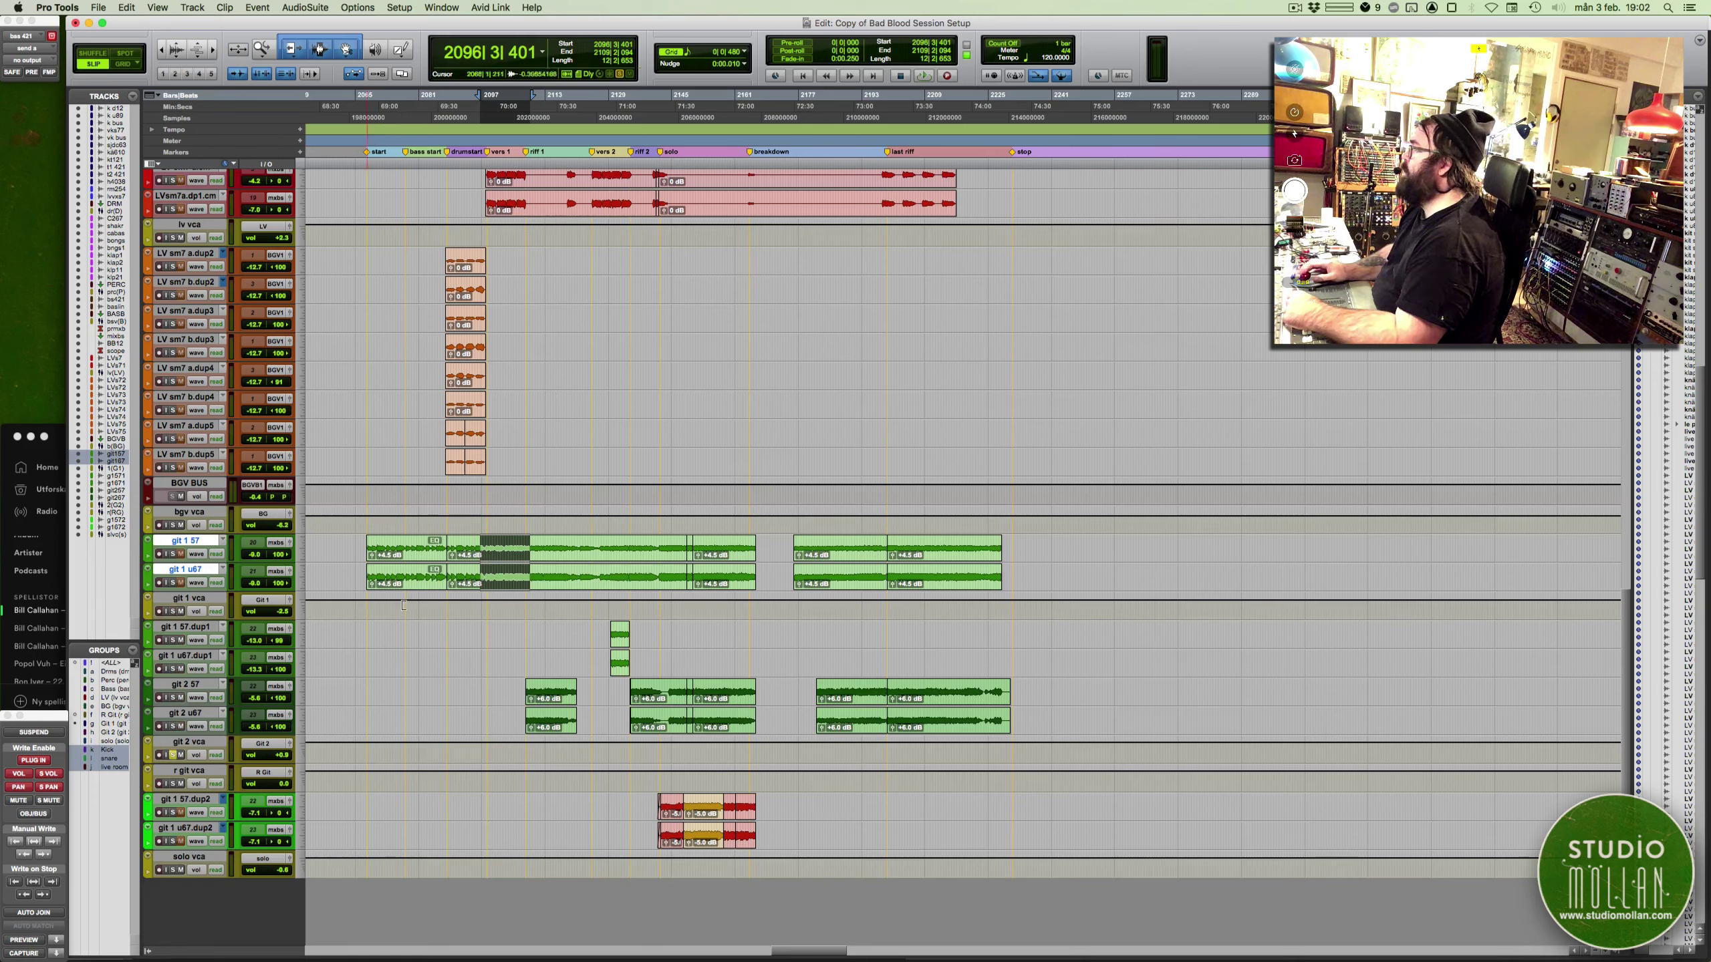
Select a range over all clips on git 2 57 and git 2 u67, and a range around the short clips on the git 1 dup1 tracks
drag(487, 629, 744, 721)
click(617, 641)
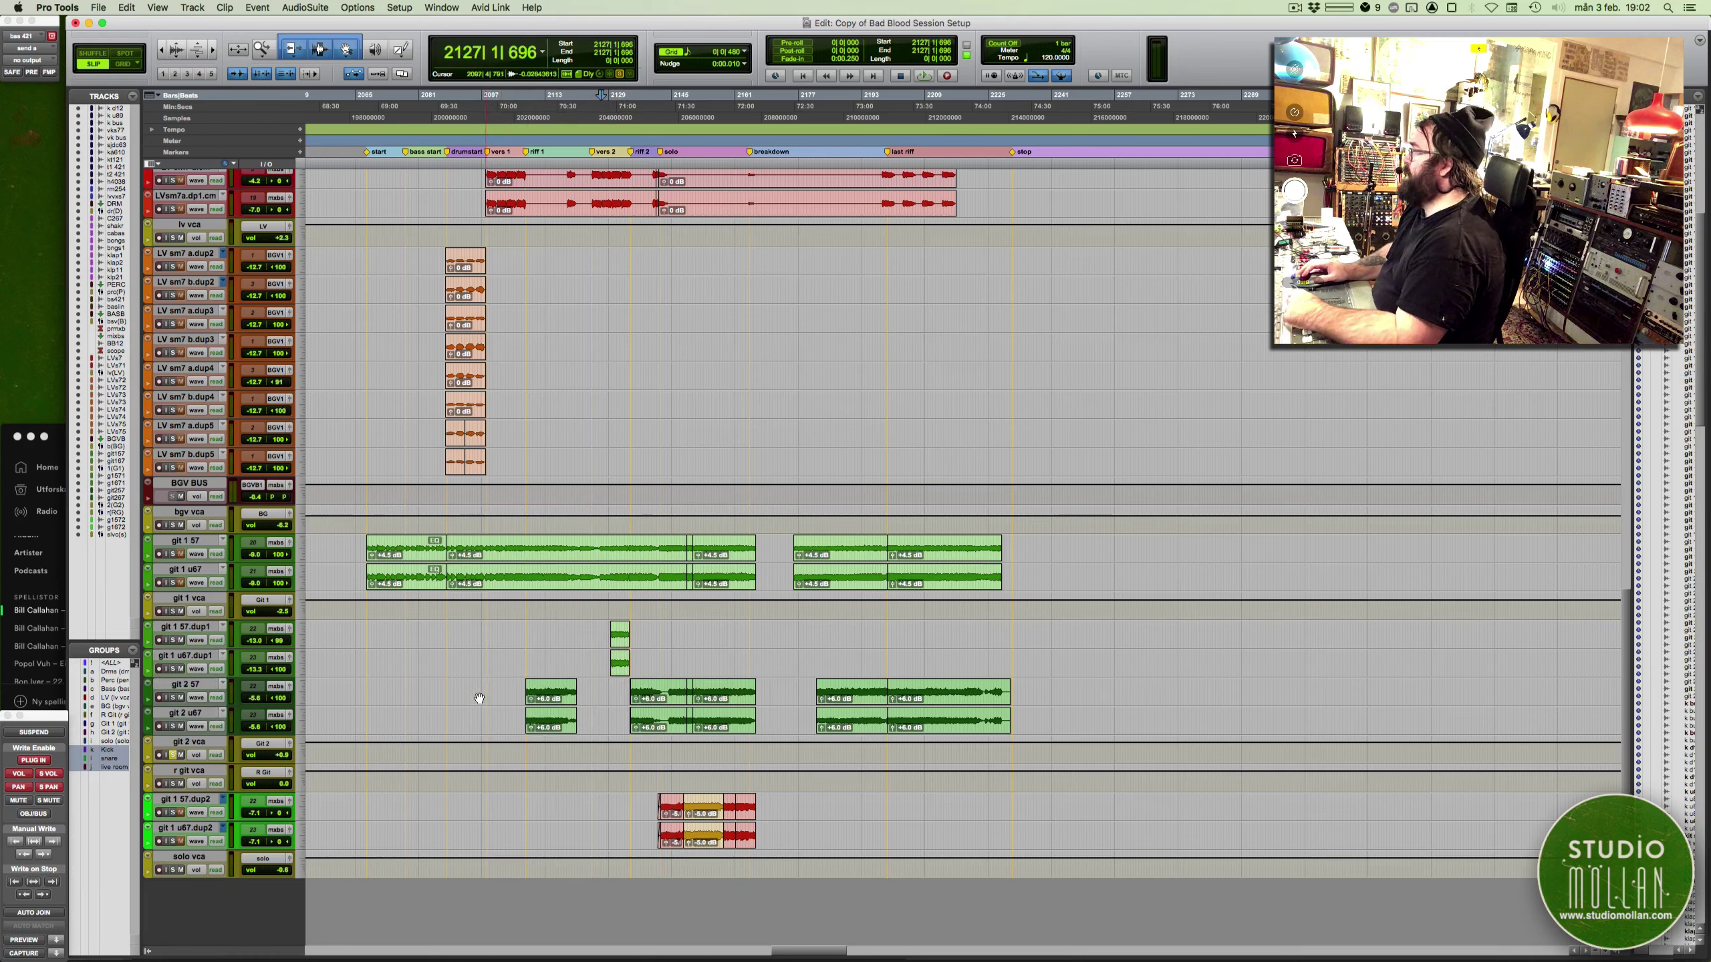
drag(479, 698, 1040, 721)
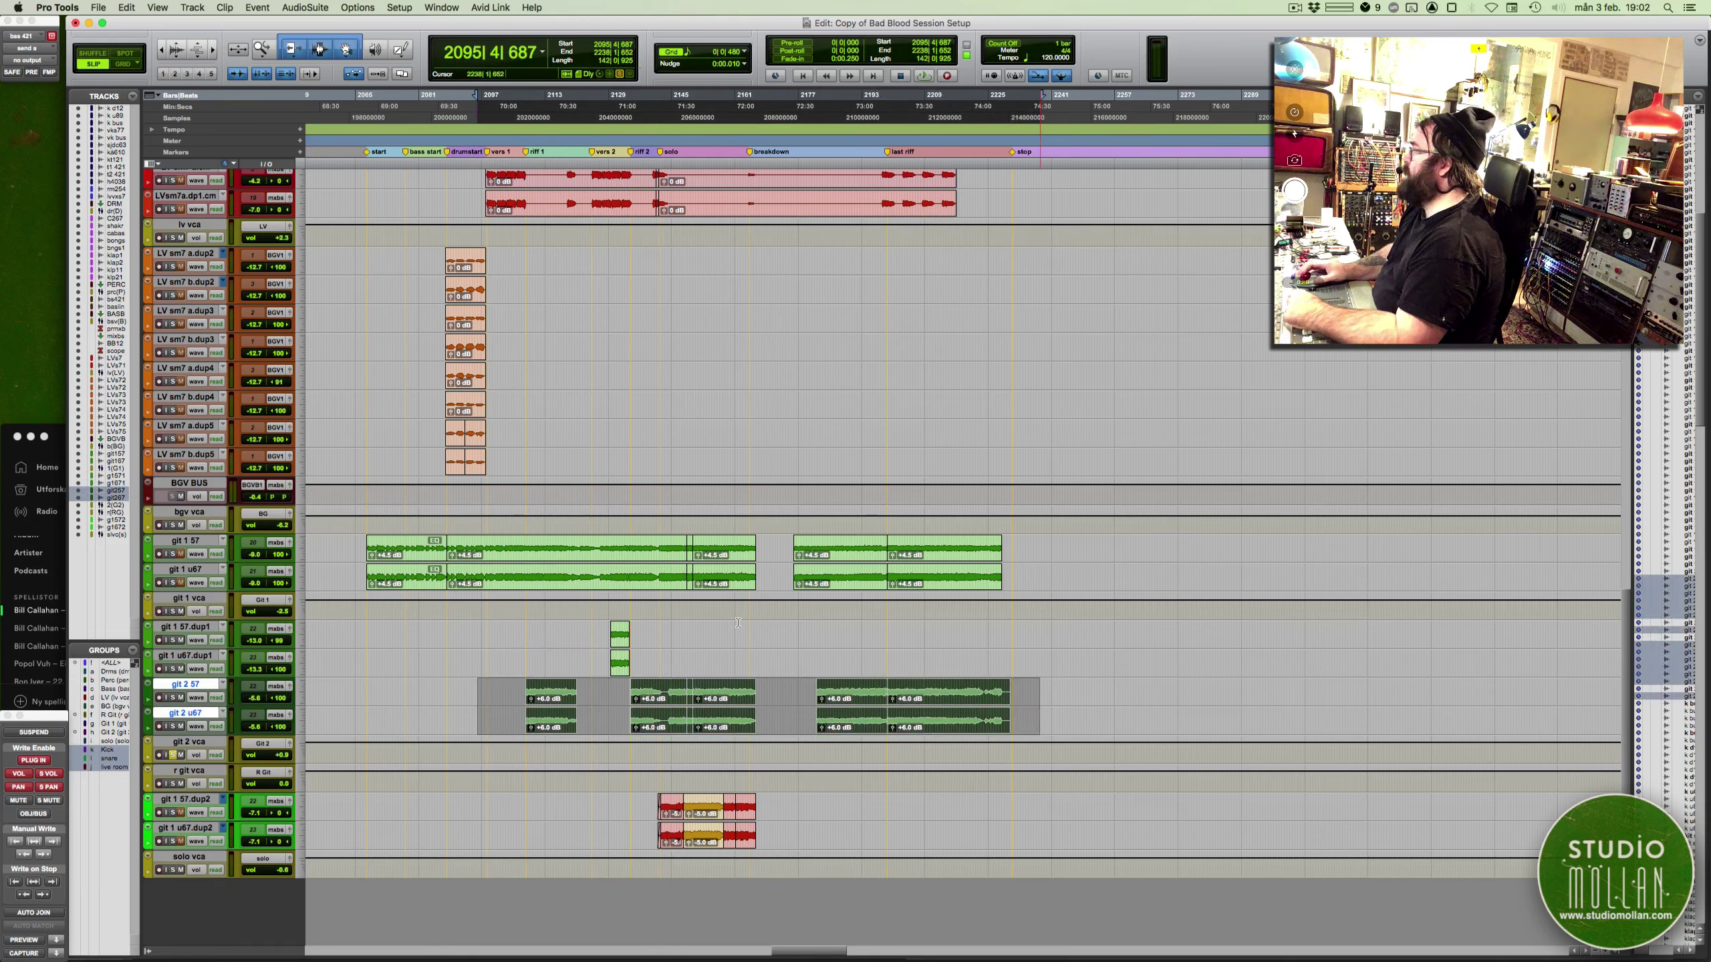
drag(596, 632, 641, 674)
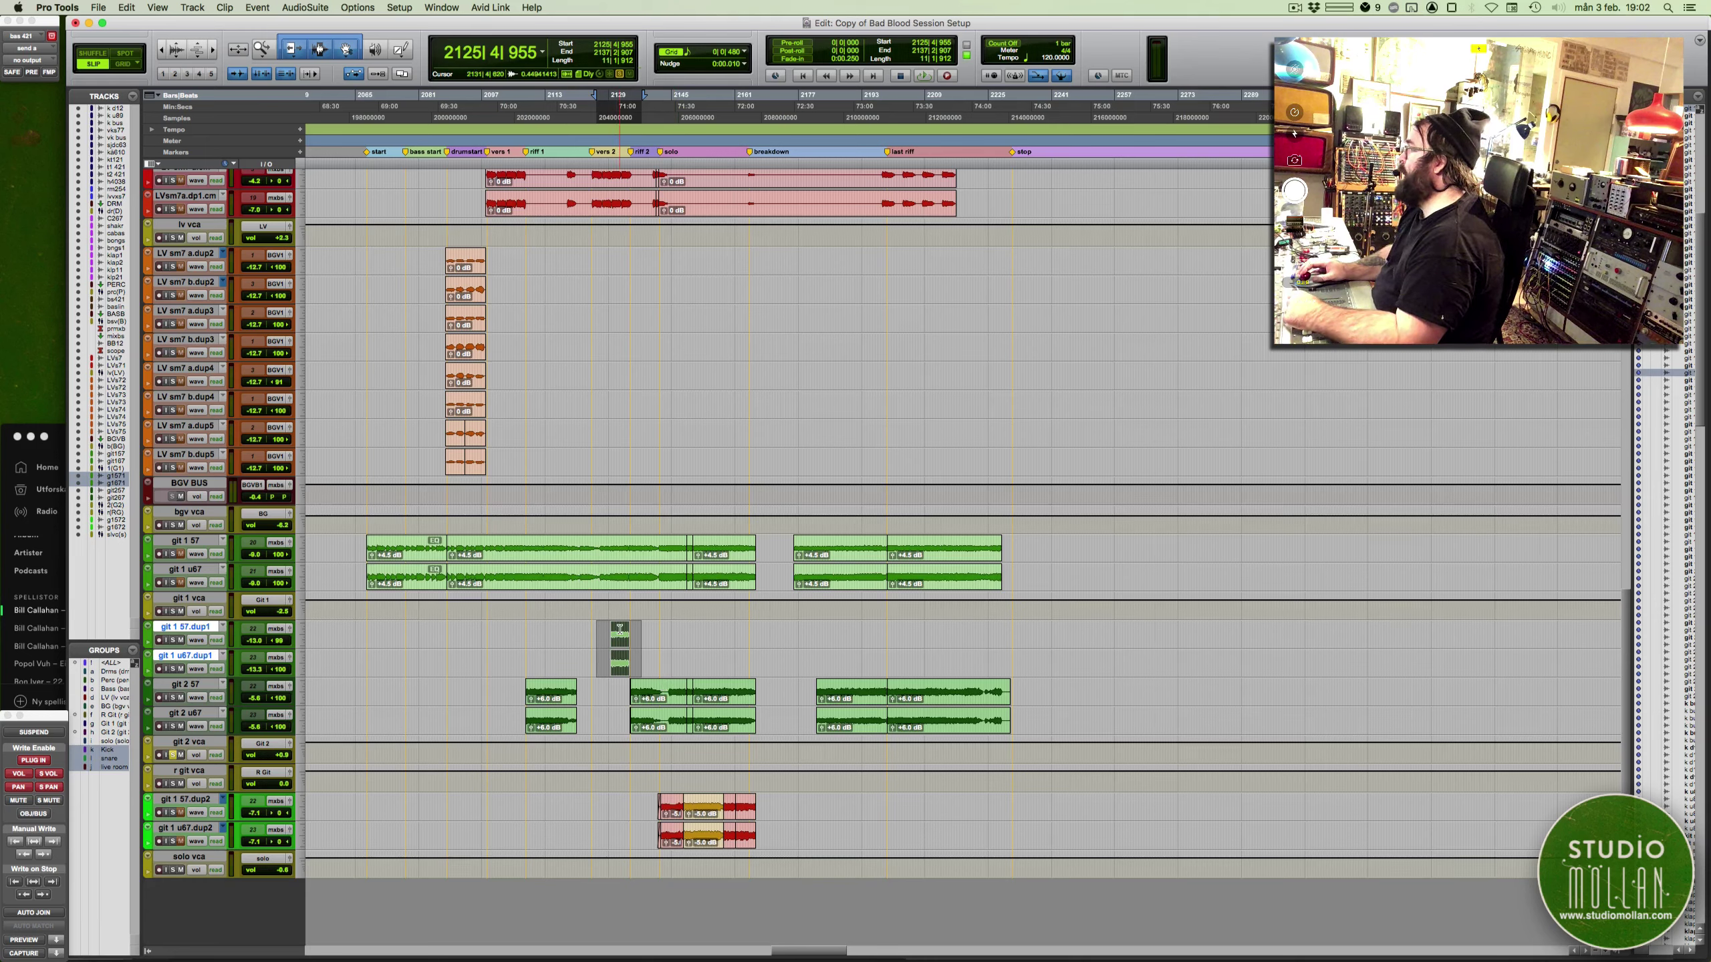
Select ranges in turn on the git 1 dup1 pair, the git 1 57 and u67 pair, and the dup1 and git 2 tracks together
click(498, 552)
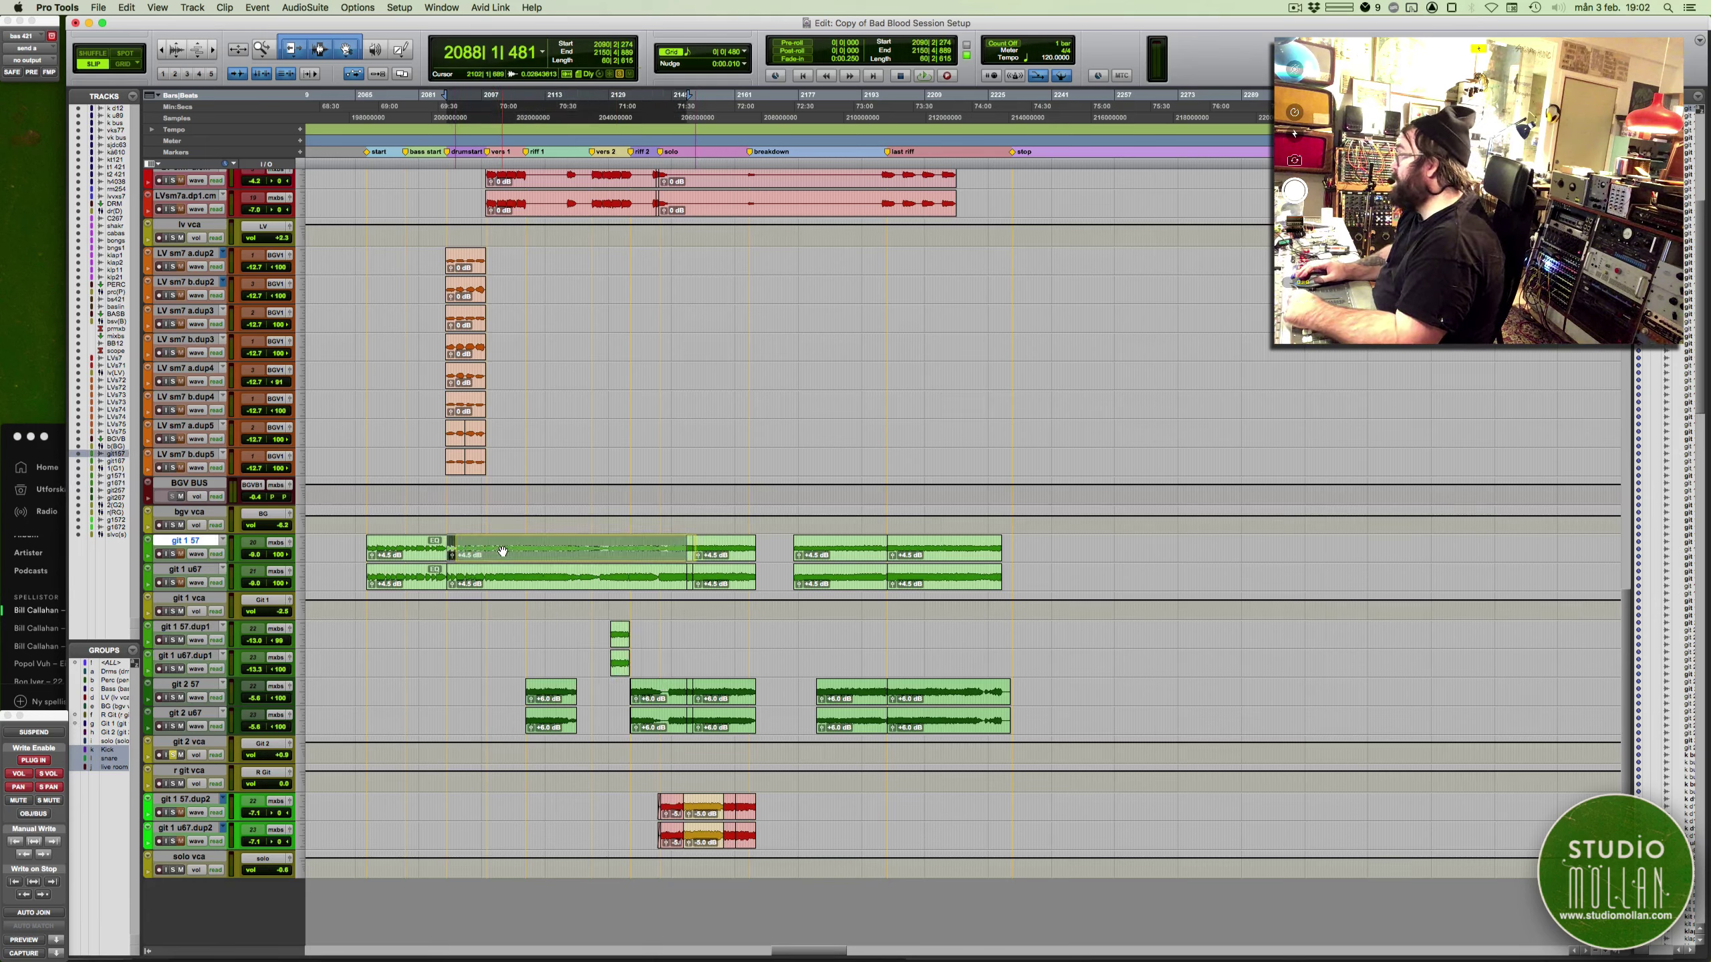
drag(513, 574, 507, 615)
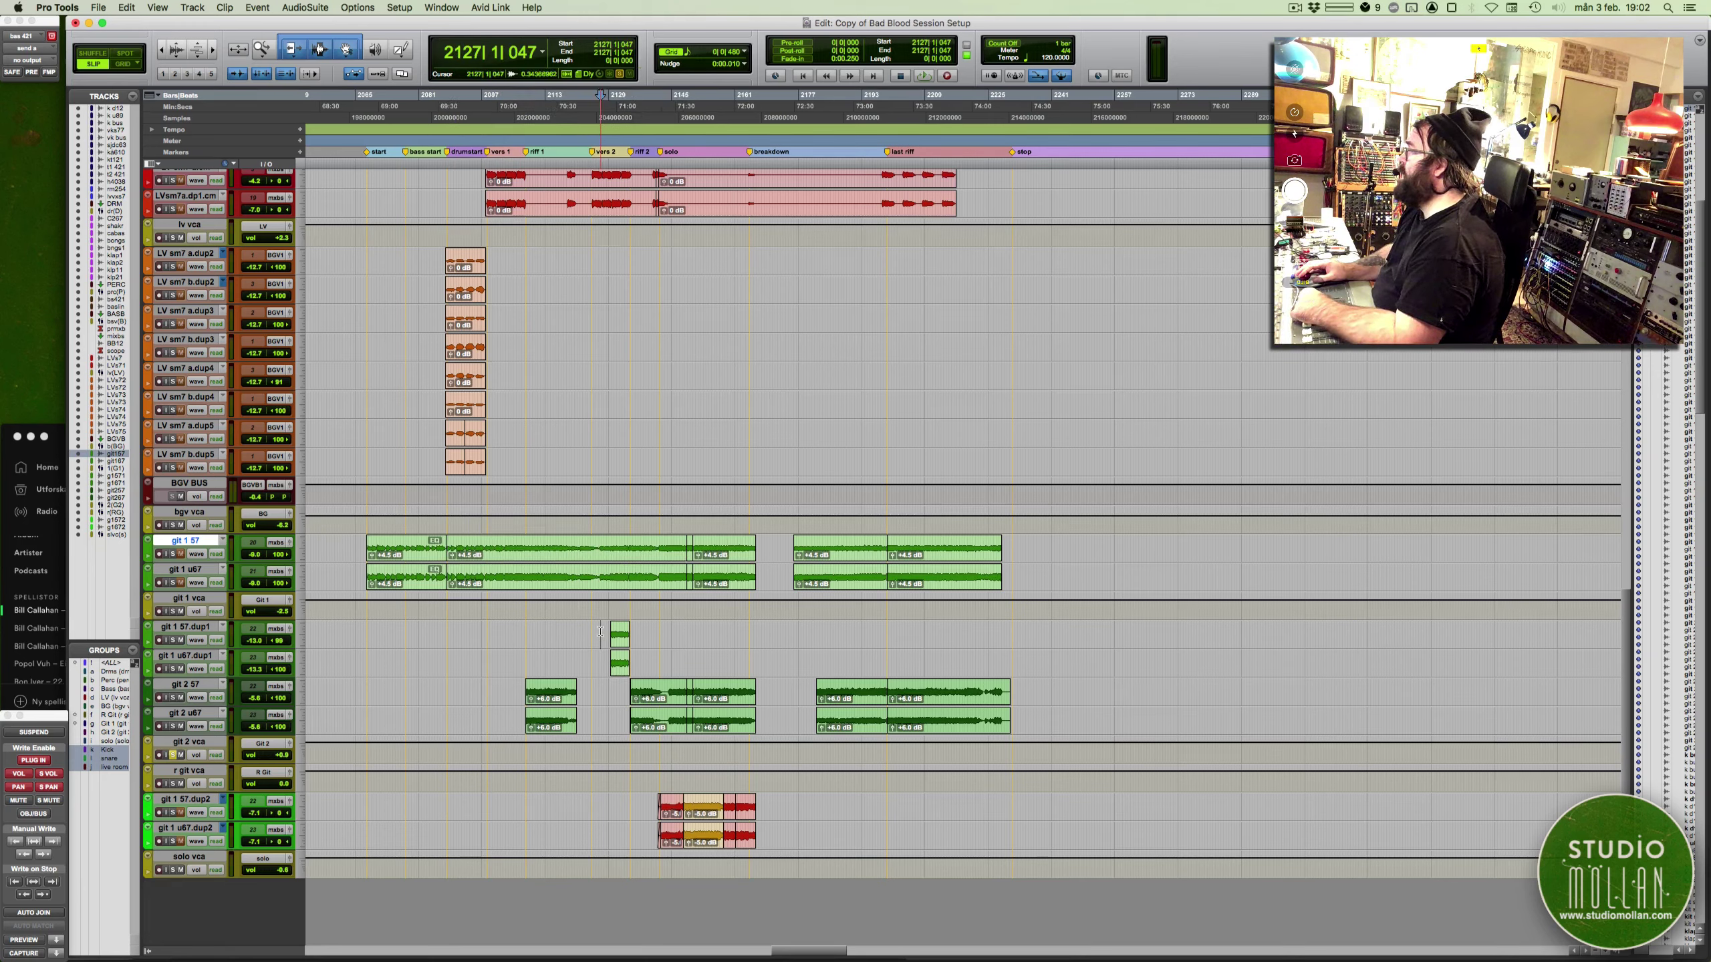
drag(602, 637, 631, 668)
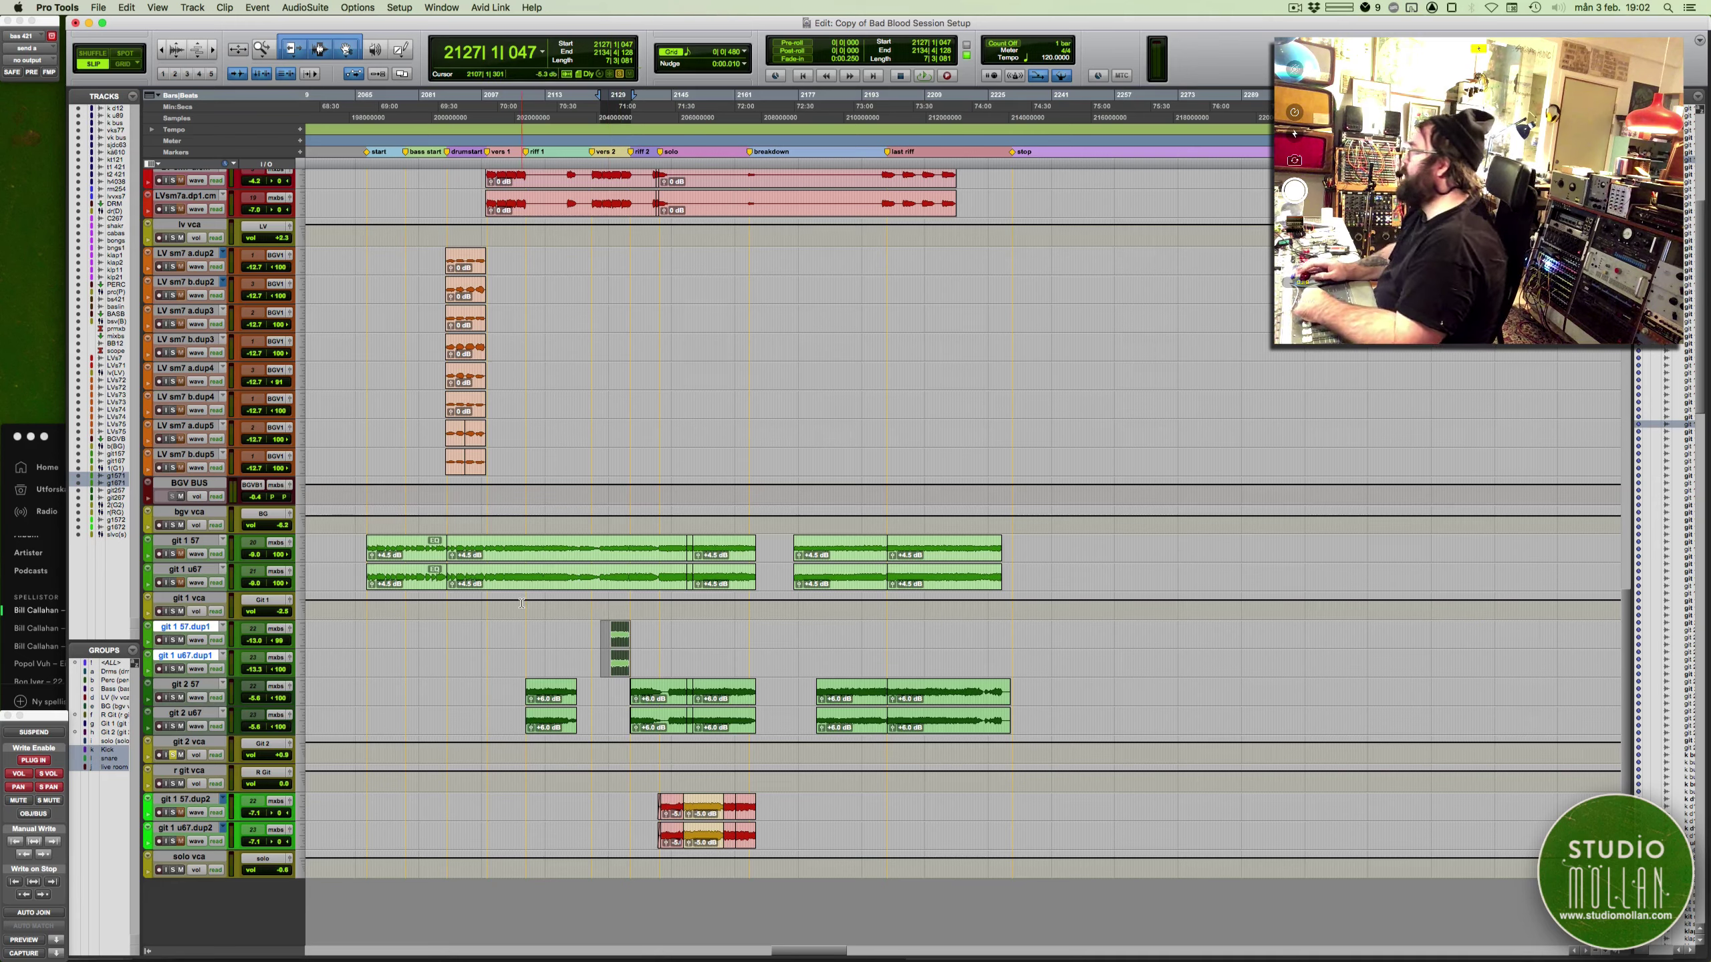
drag(559, 542, 618, 579)
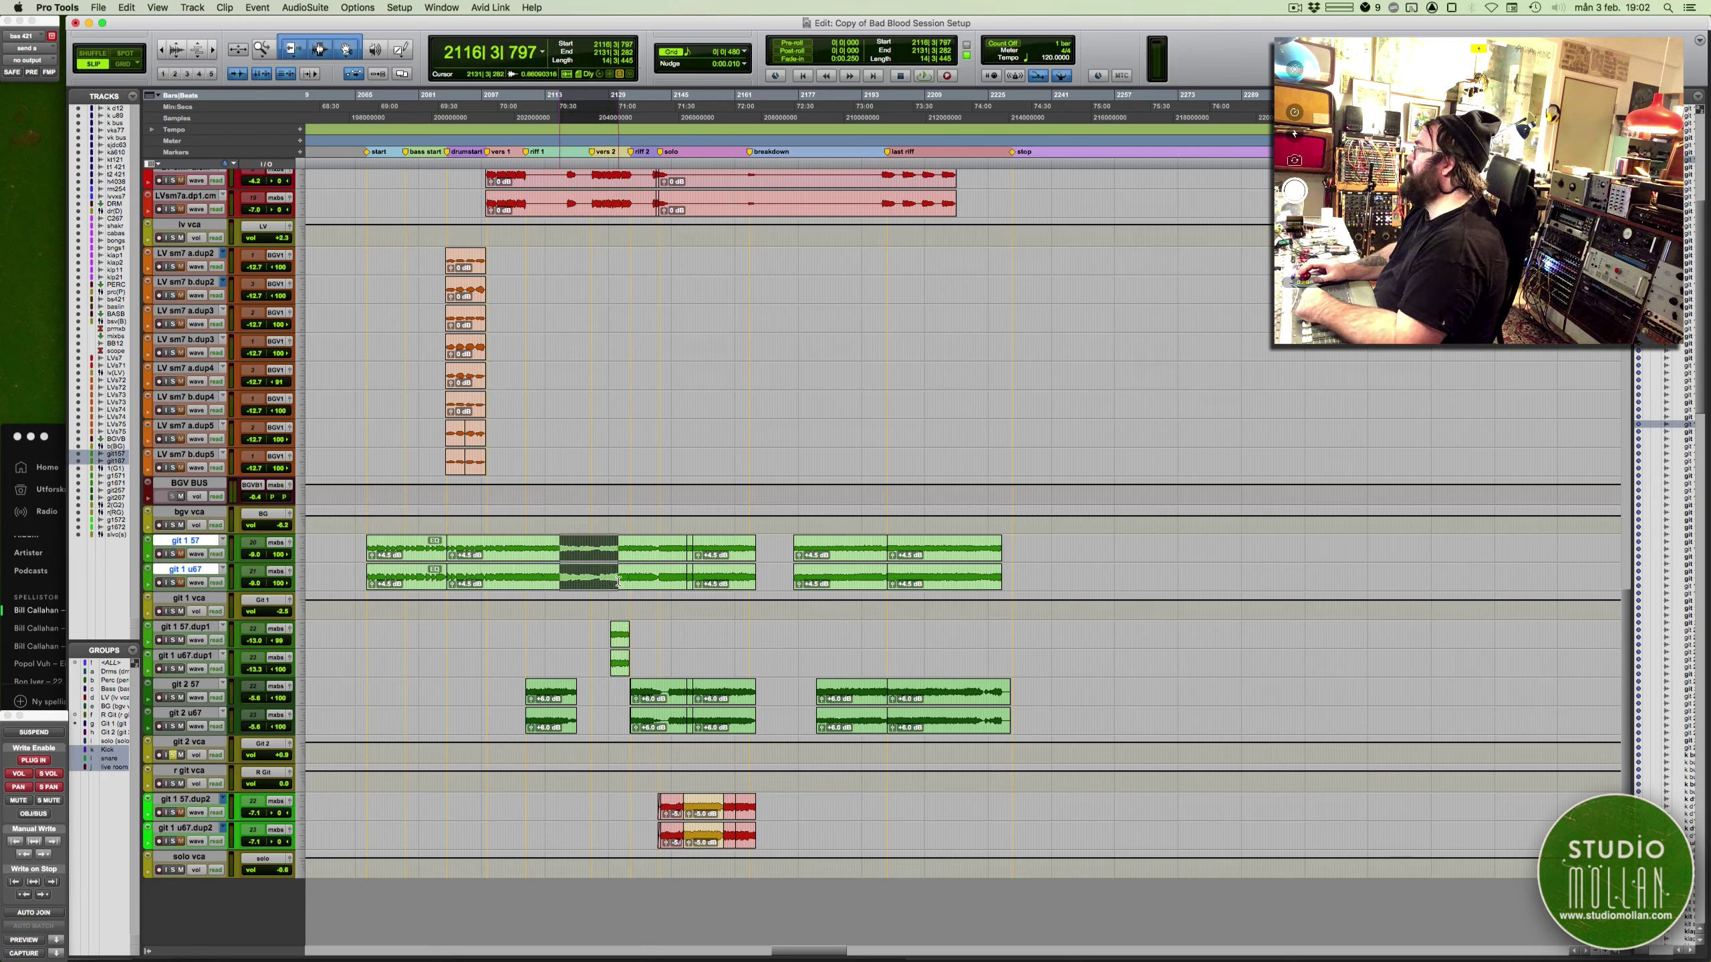
drag(524, 625, 680, 733)
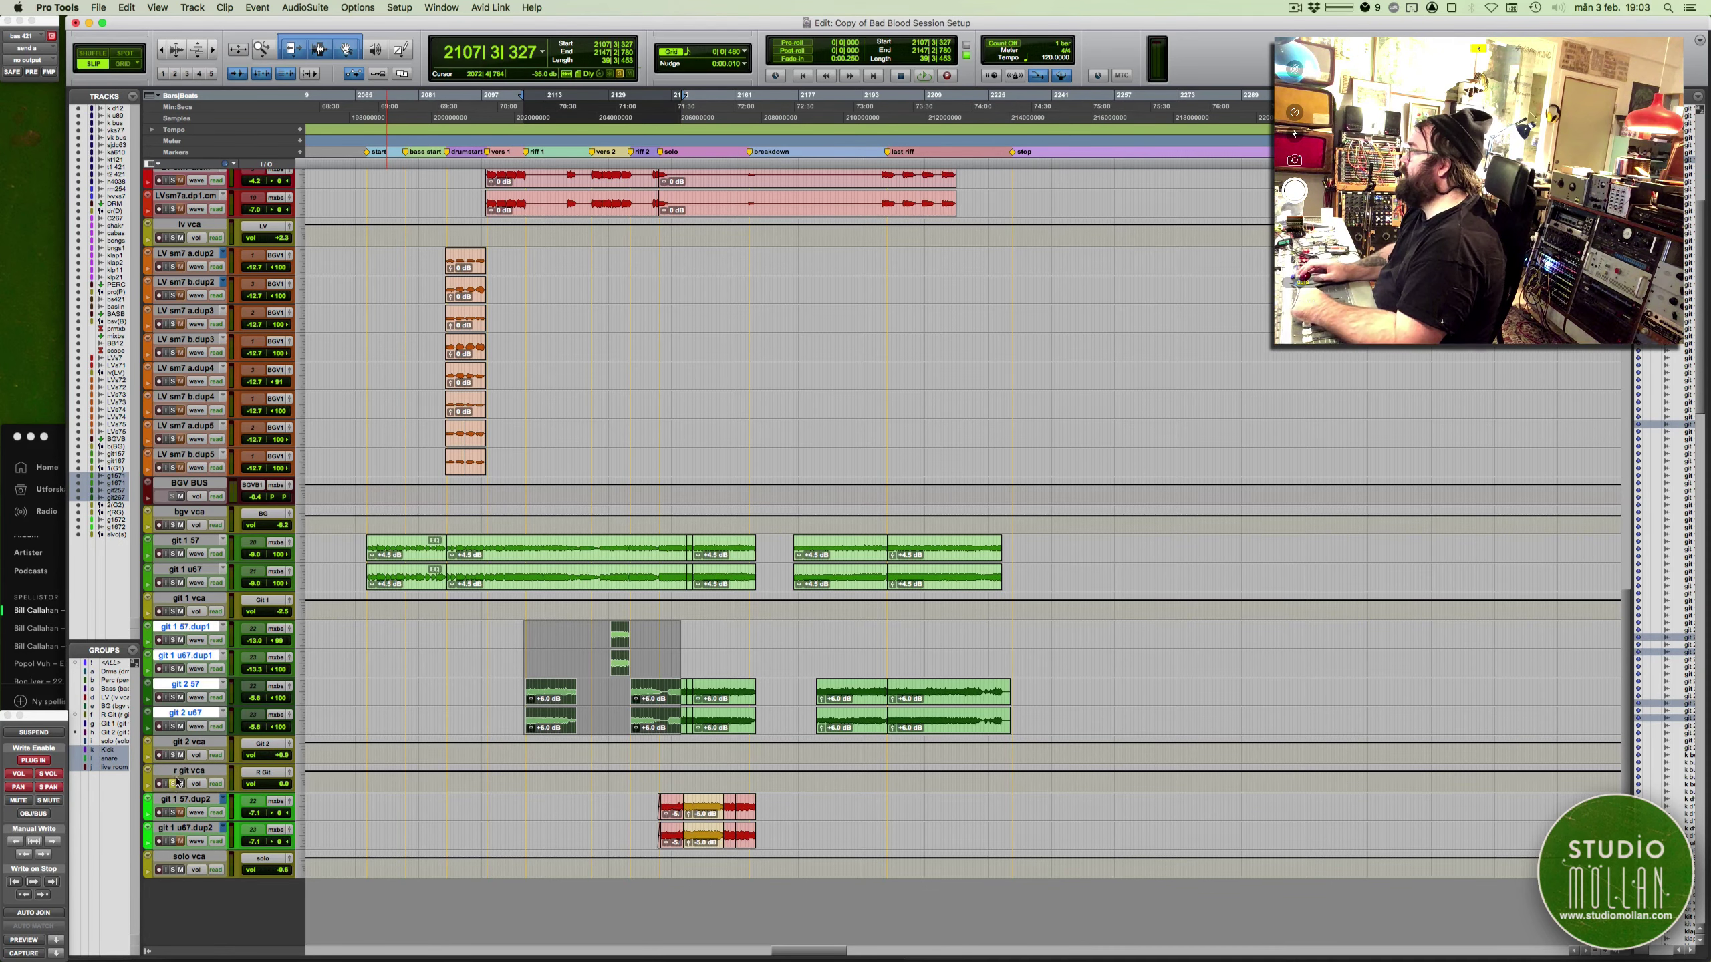
Show the Mix window and toggle the solo on the r git vca, leaving it unsoloed
key(super+equal)
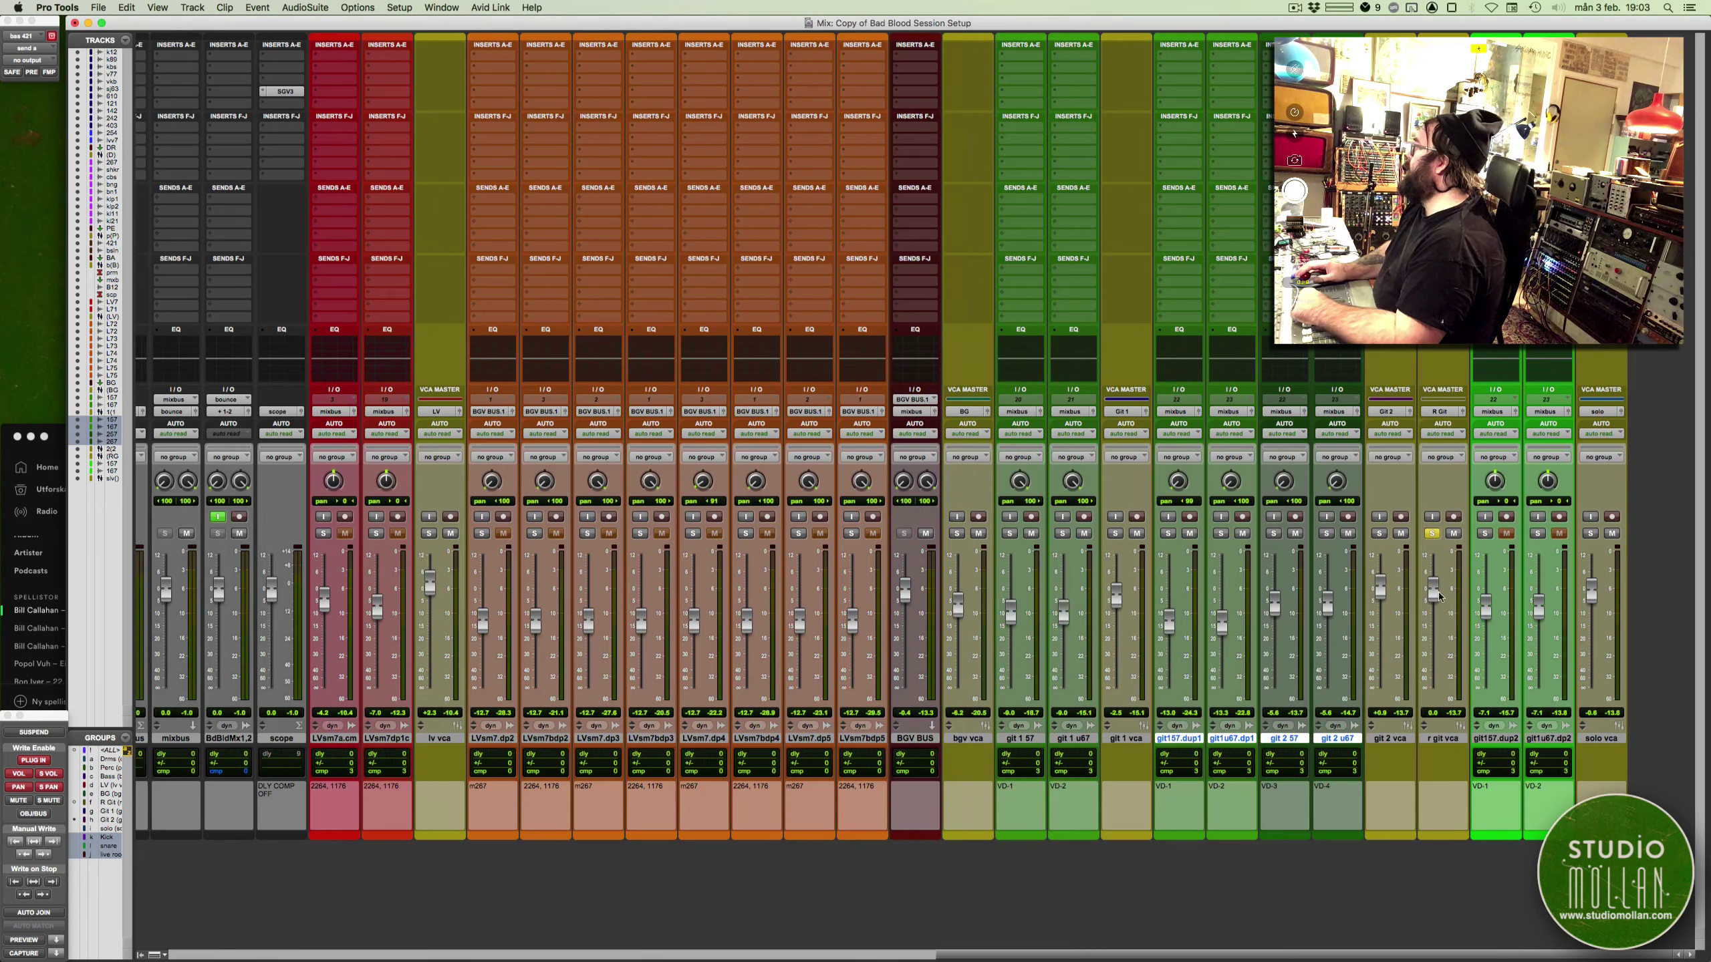
mouse_move(1435, 596)
mouse_down()
mouse_move(1434, 639)
mouse_move(1431, 573)
mouse_move(1430, 639)
mouse_move(1427, 596)
mouse_up()
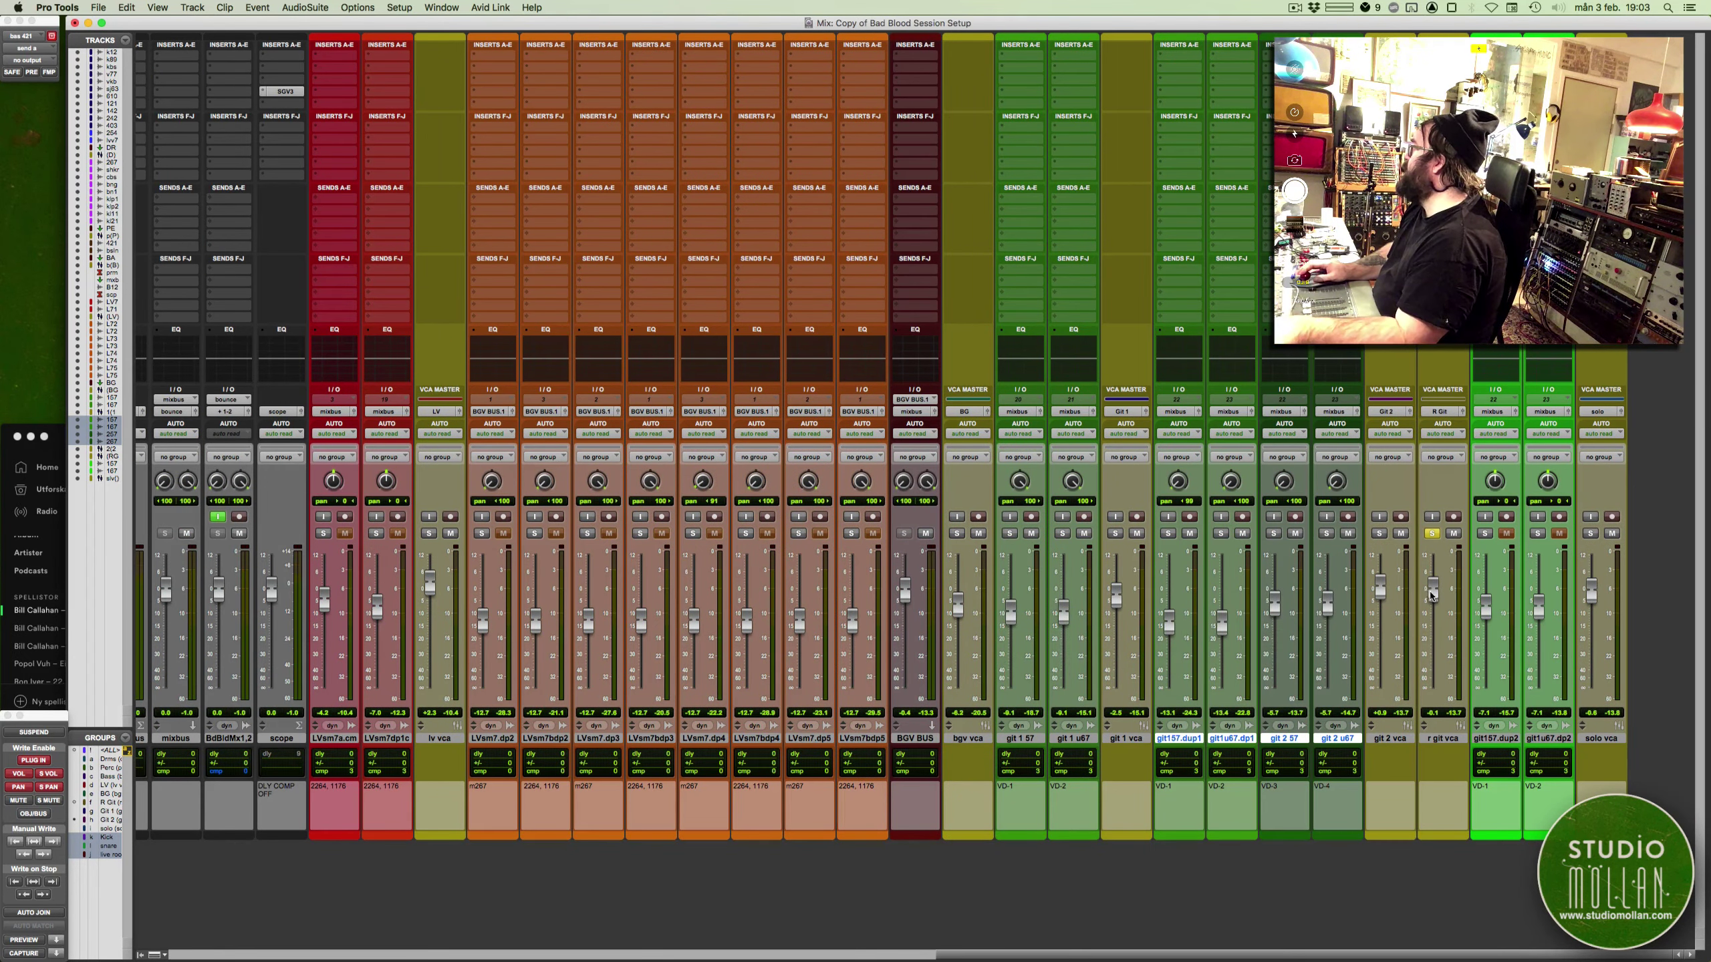
click(1432, 534)
click(1432, 534)
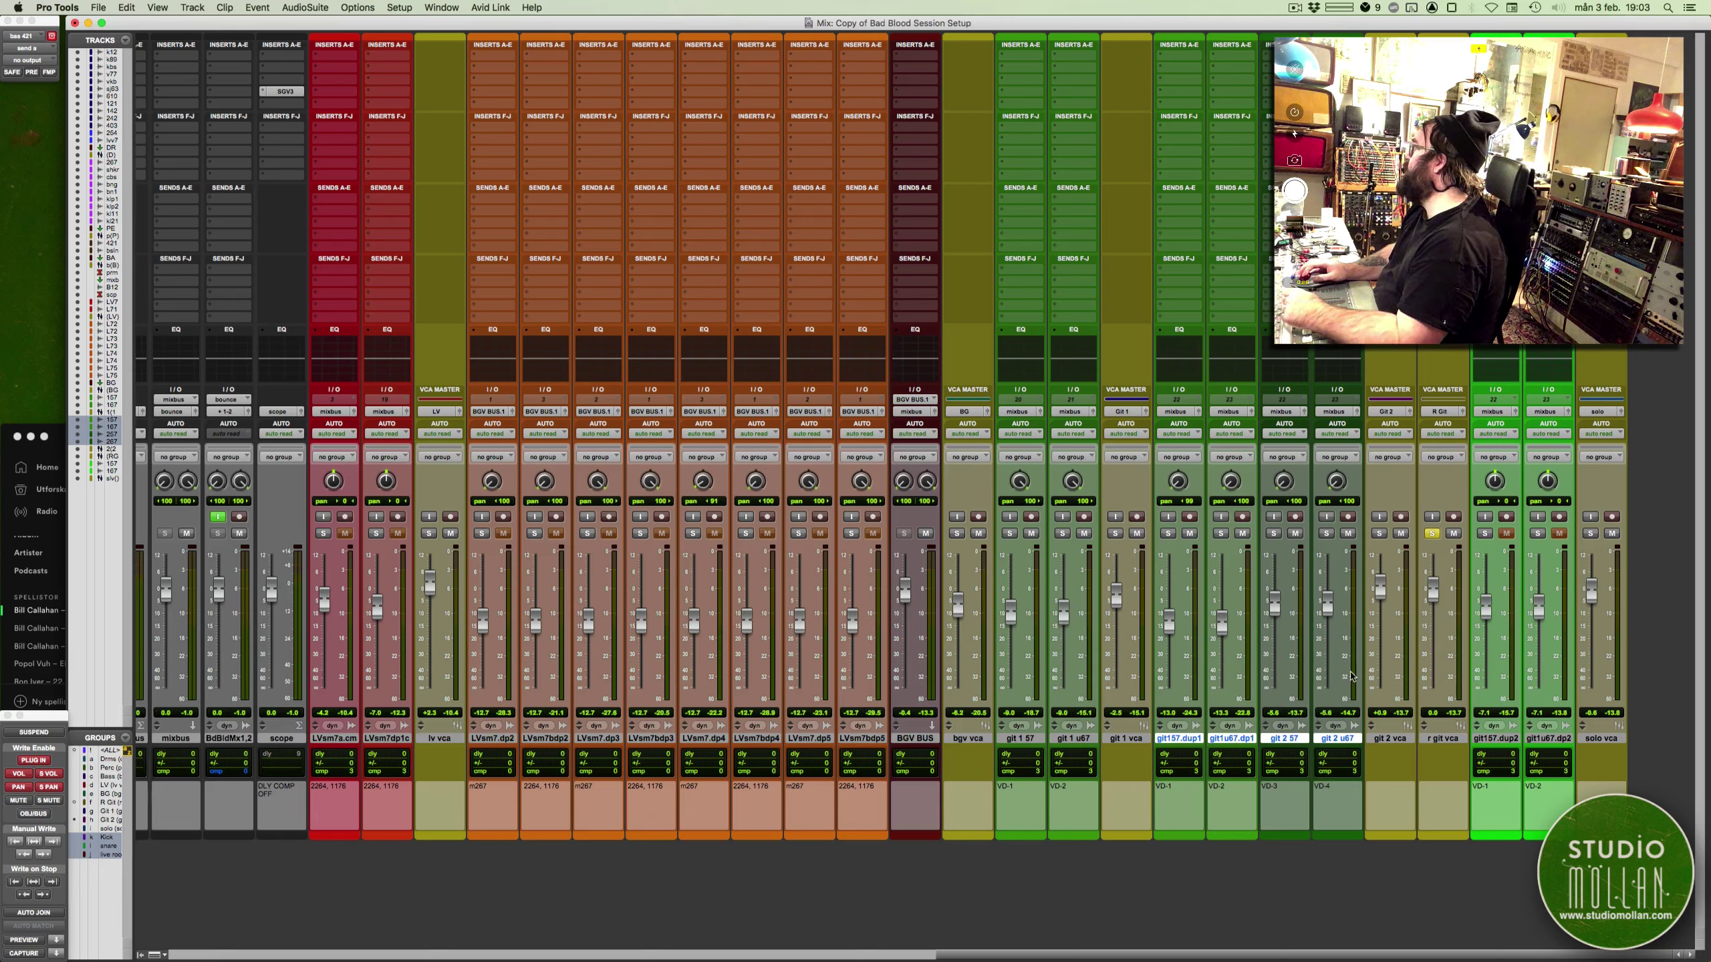
click(1433, 534)
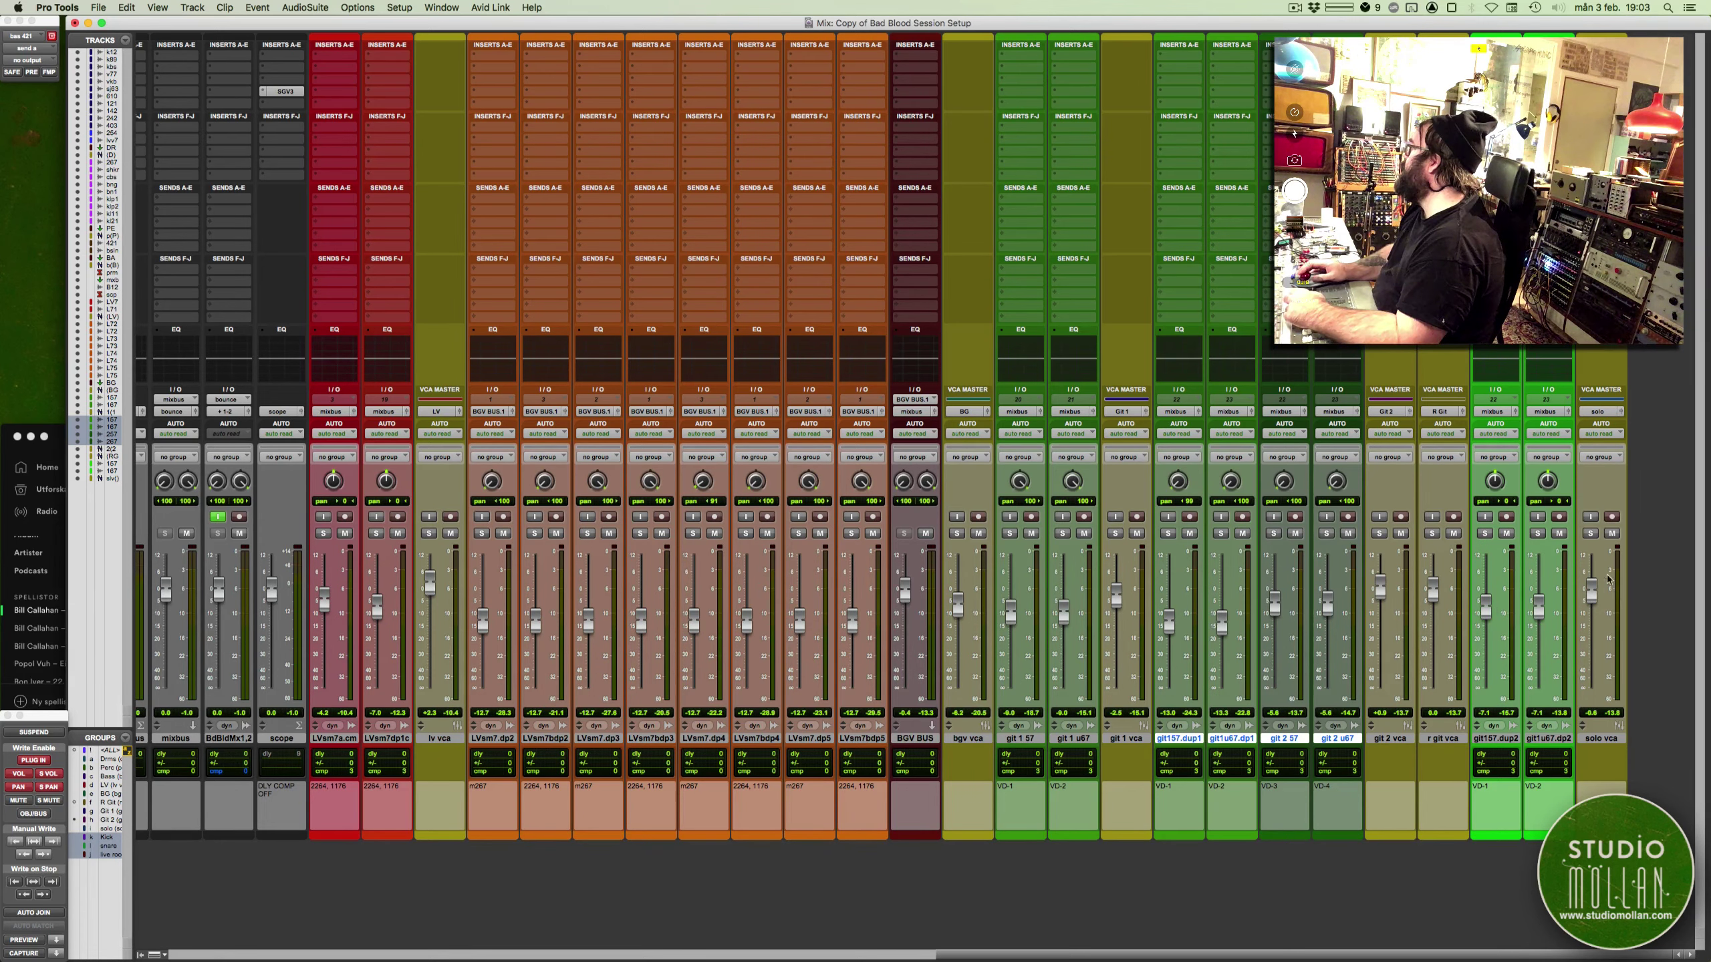
Solo the solo vca and view its track in the Edit window before returning to the Mix window
click(1591, 534)
key(super+equal)
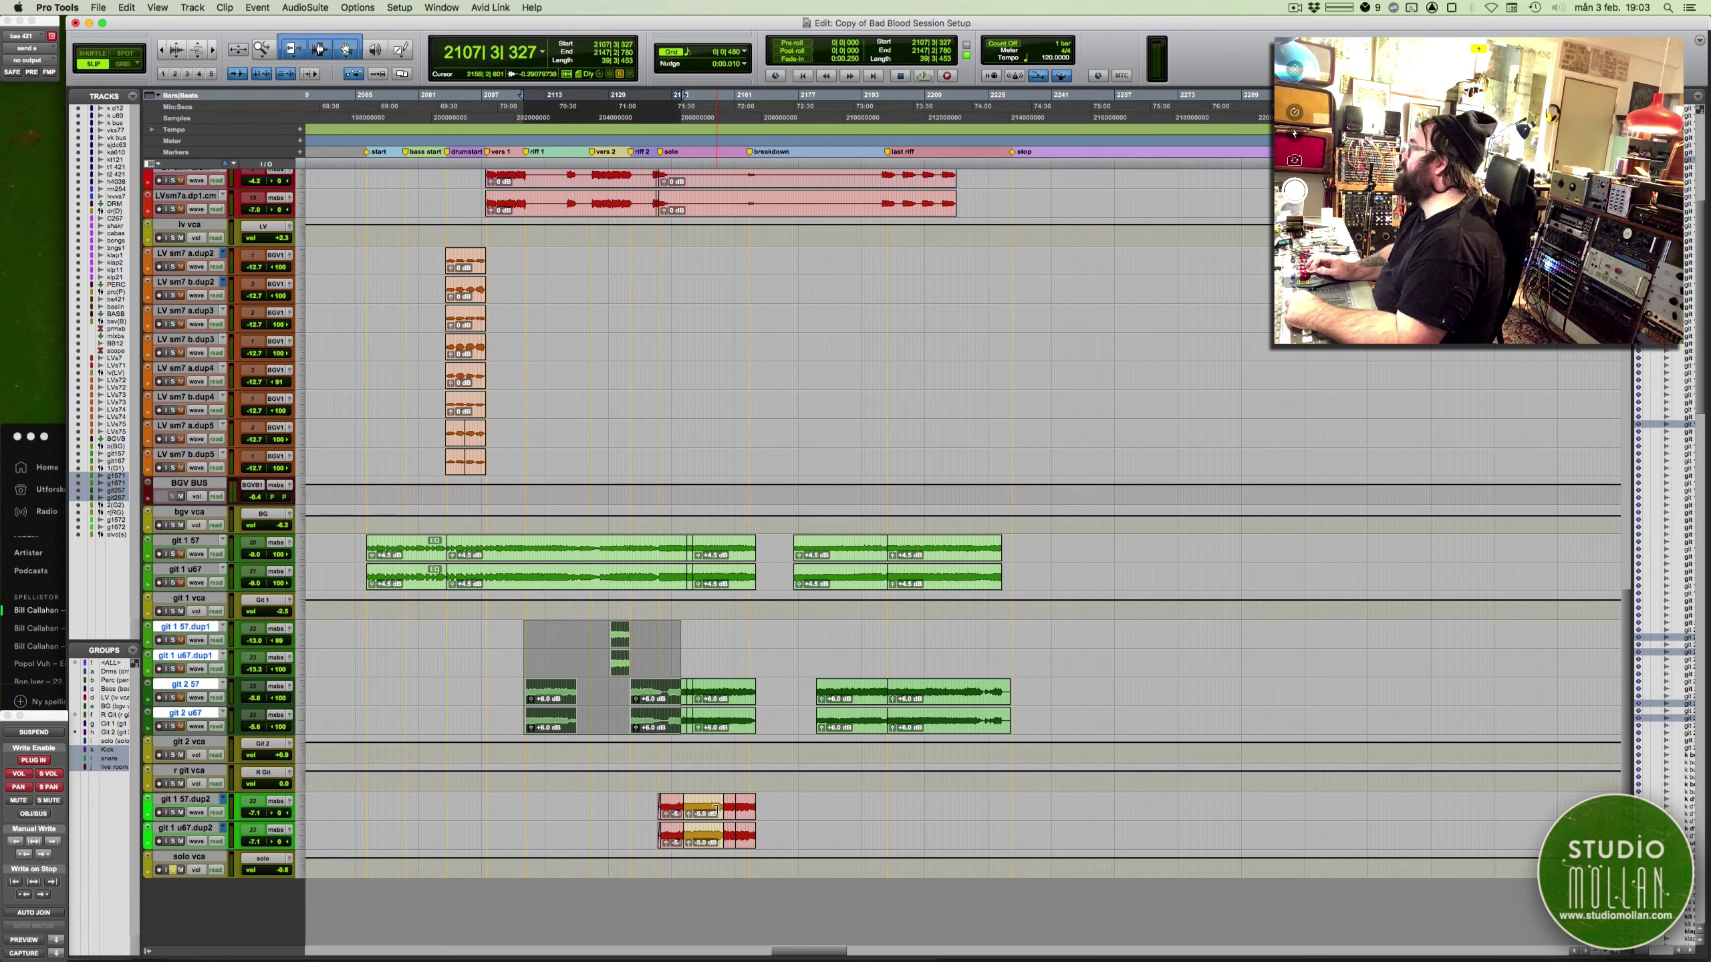
key(super+equal)
Look over the drum, percussion, bass and vocal channel strips in the mixer and select the PERC BUS track
scroll(711, 728, left, 10)
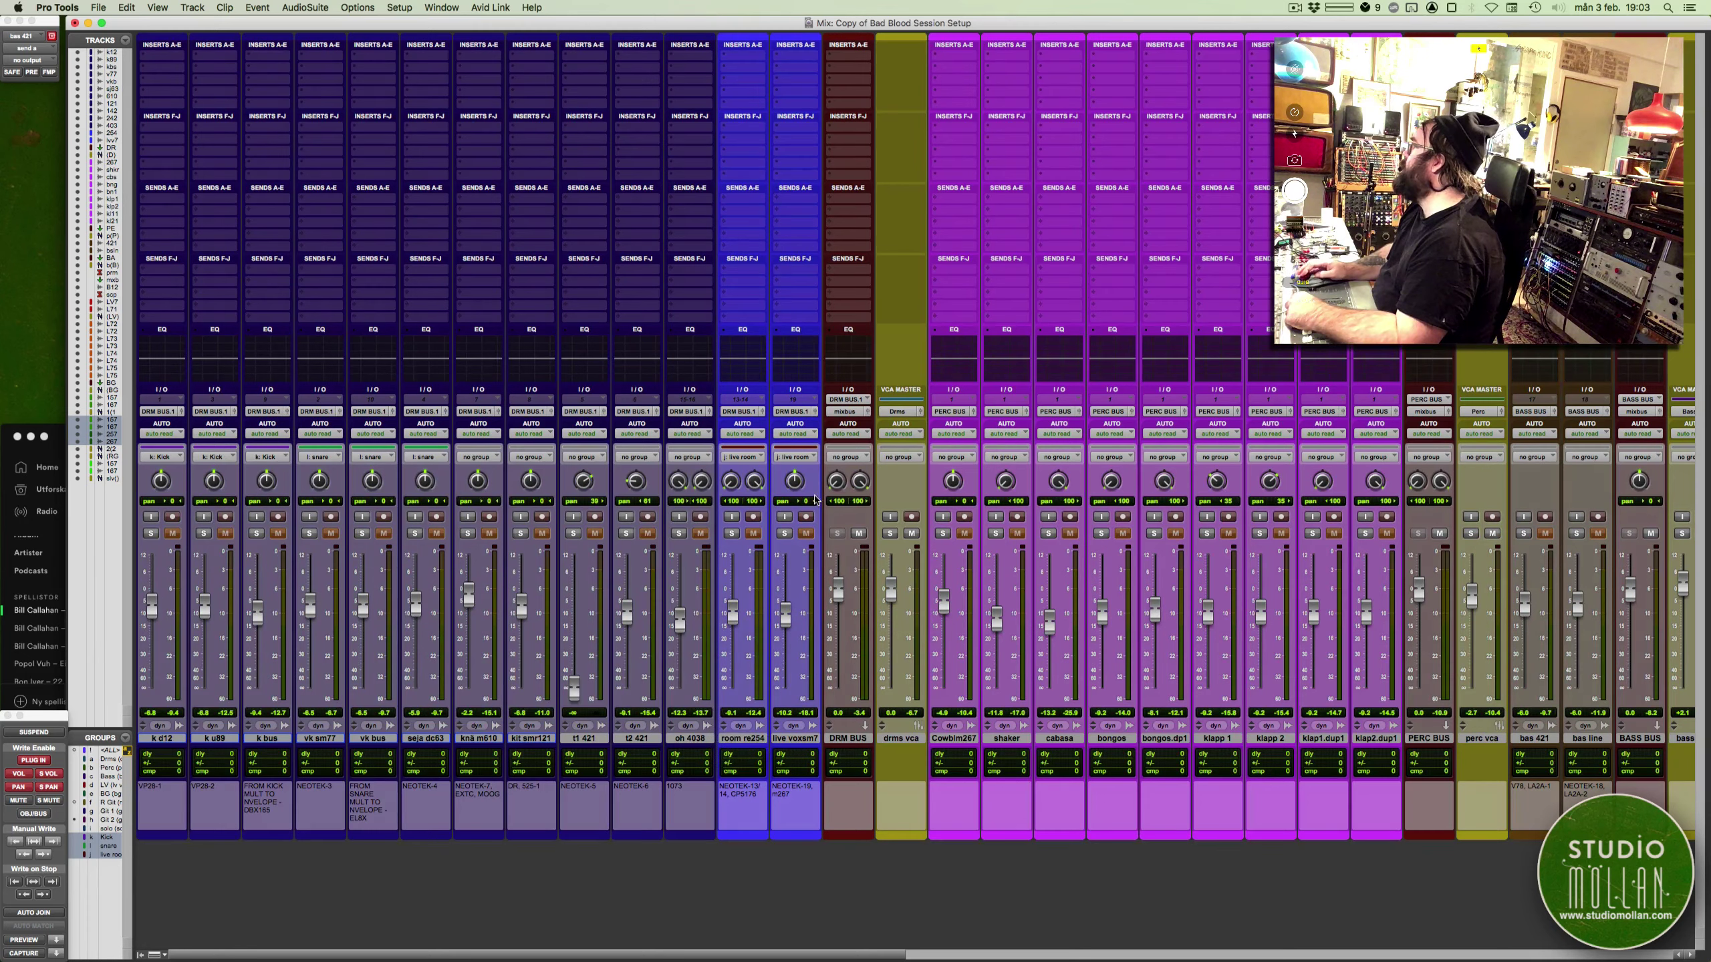
scroll(815, 500, right, 3)
scroll(815, 500, right, 3)
scroll(815, 499, right, 10)
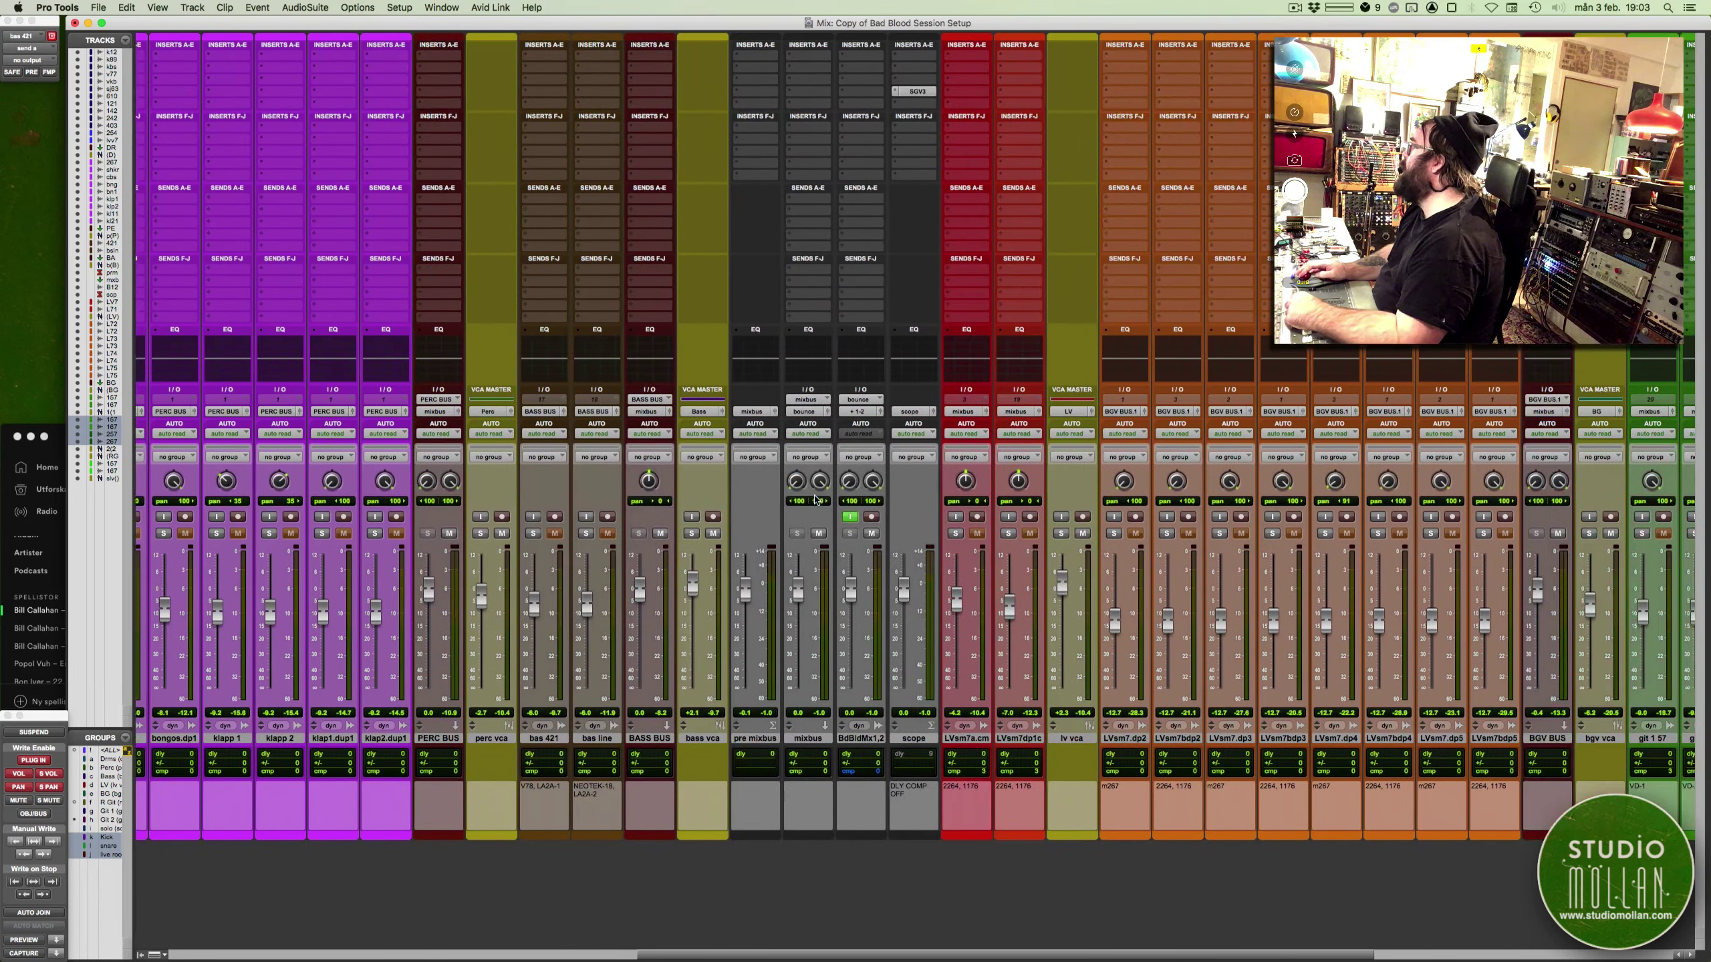
scroll(815, 500, left, 10)
scroll(815, 500, right, 8)
scroll(815, 500, left, 5)
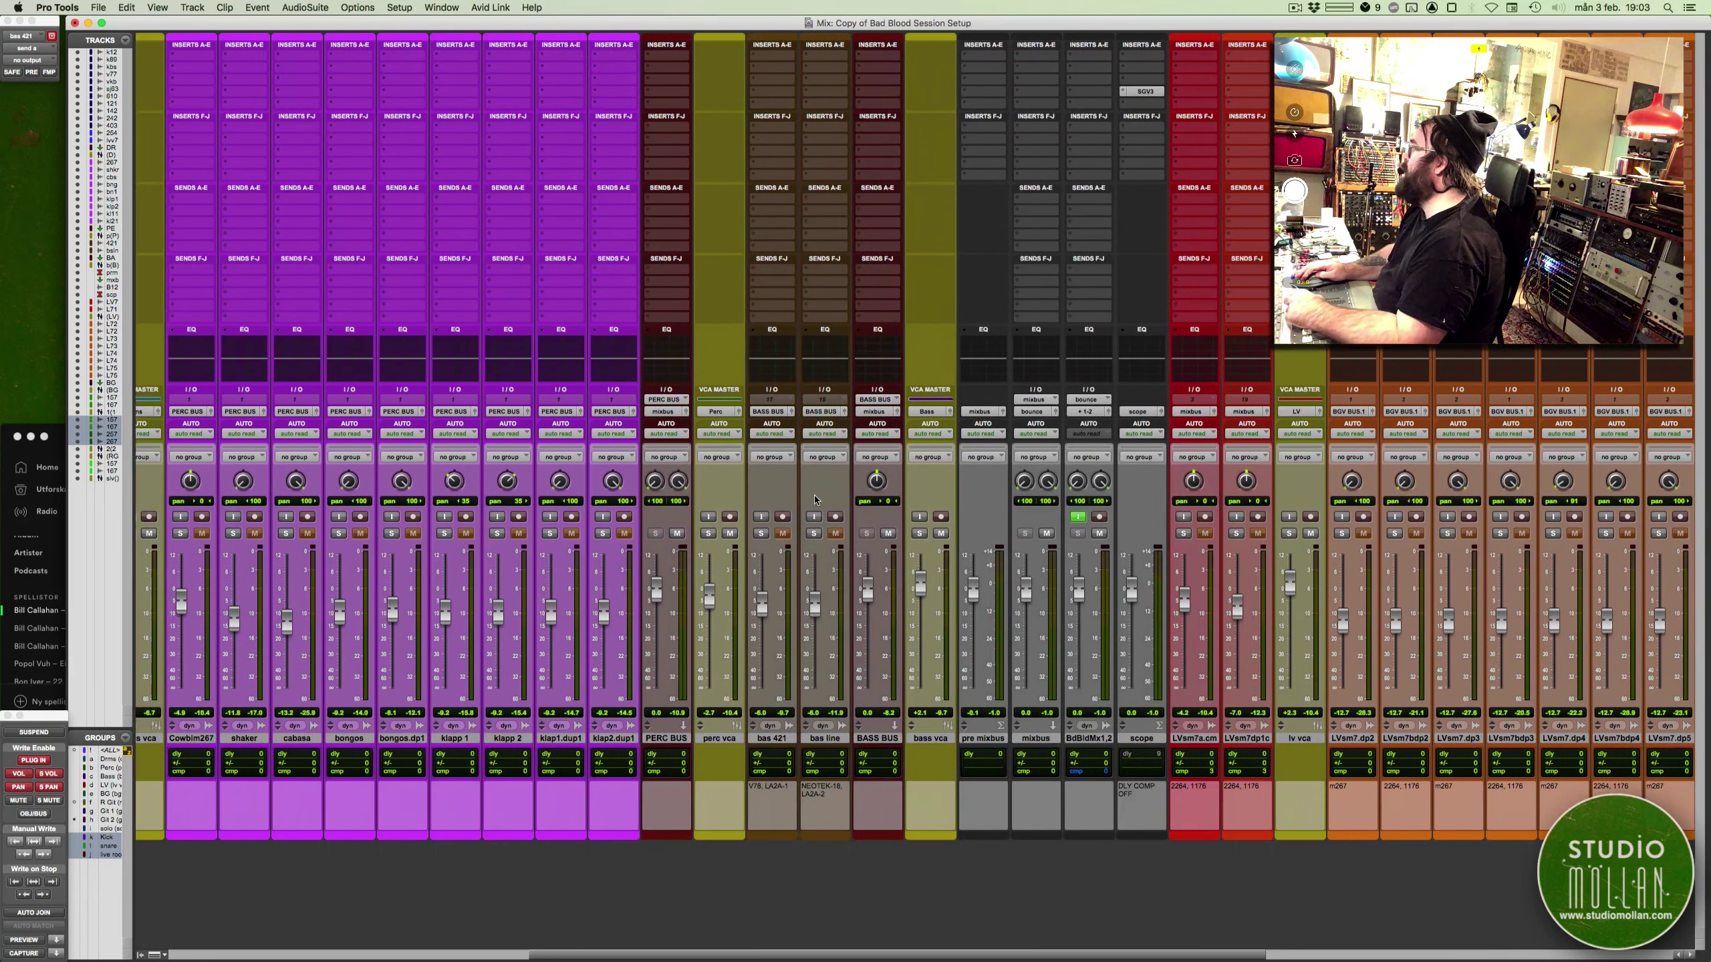
scroll(815, 500, left, 2)
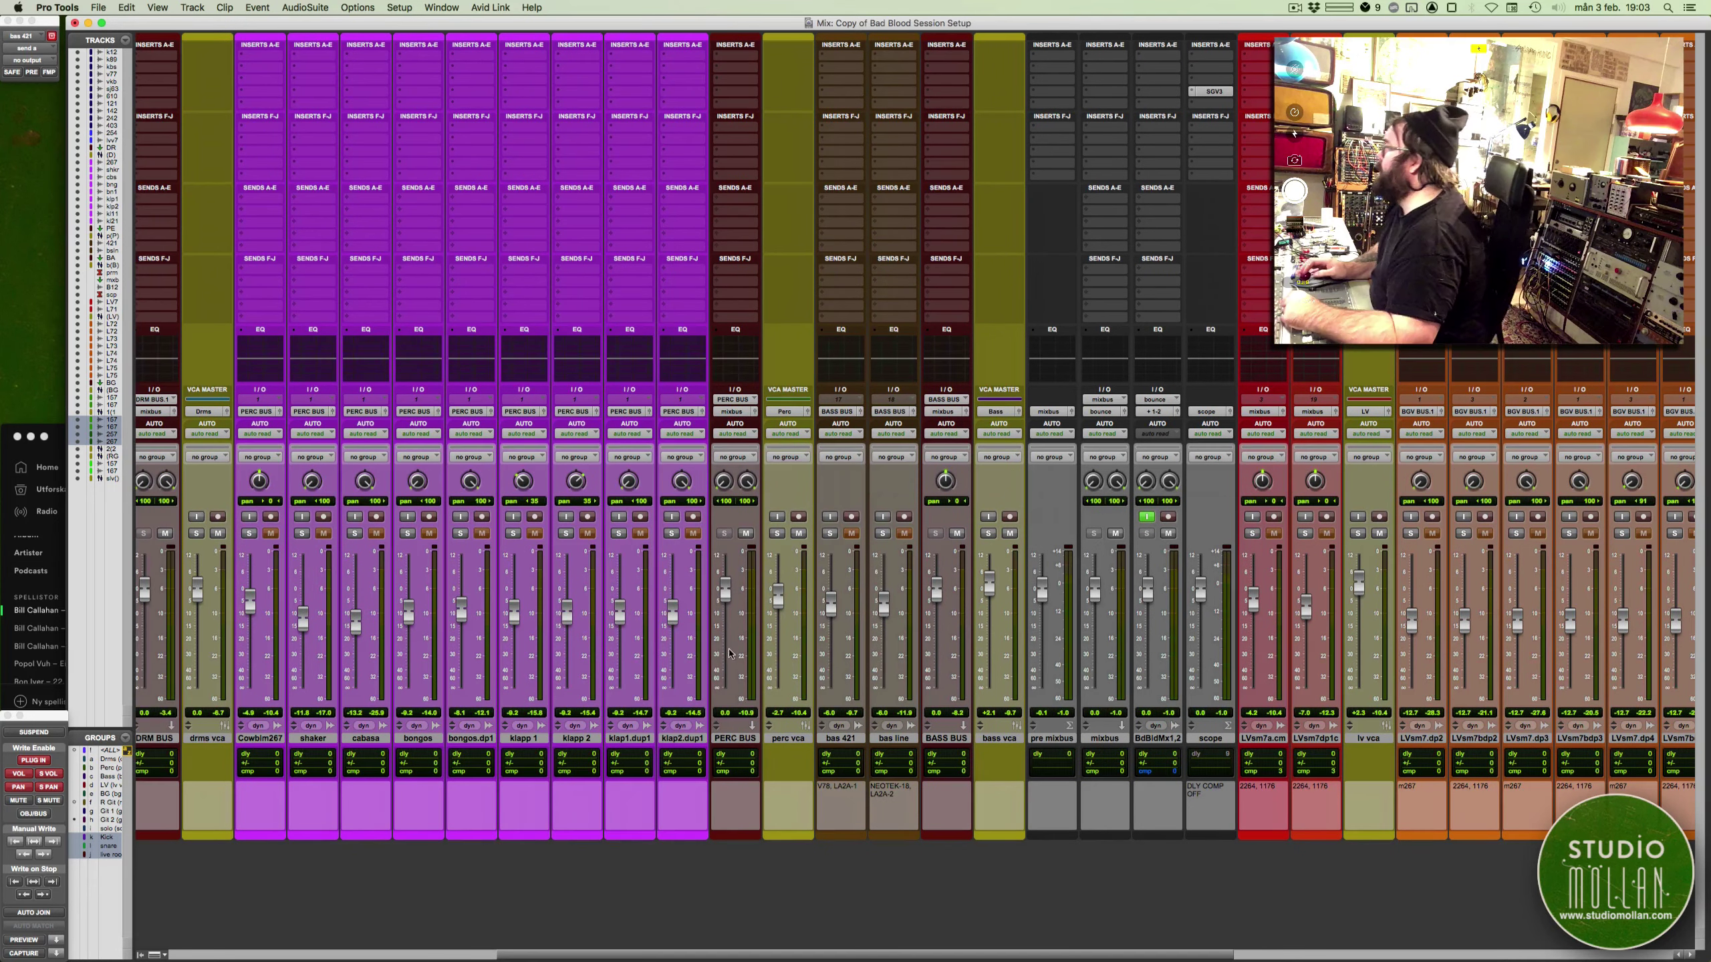
click(741, 738)
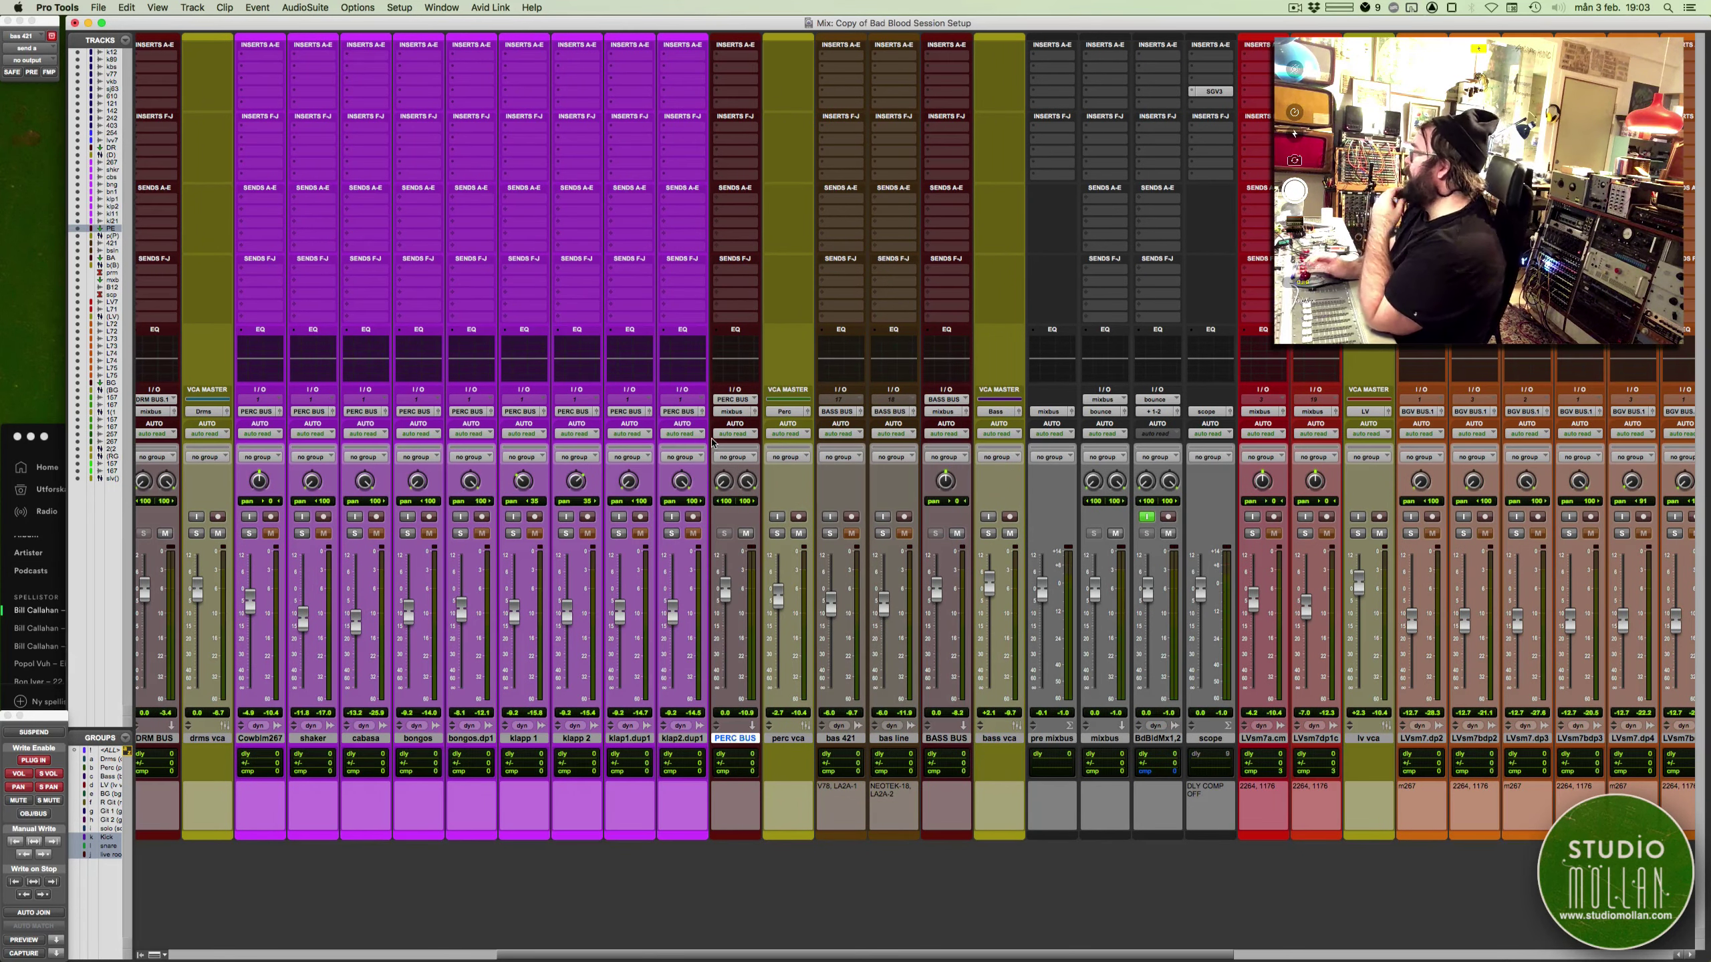
Select the two red lead vocal tracks, and narrow the selection to the LVsm7a.cm track
scroll(820, 537, right, 10)
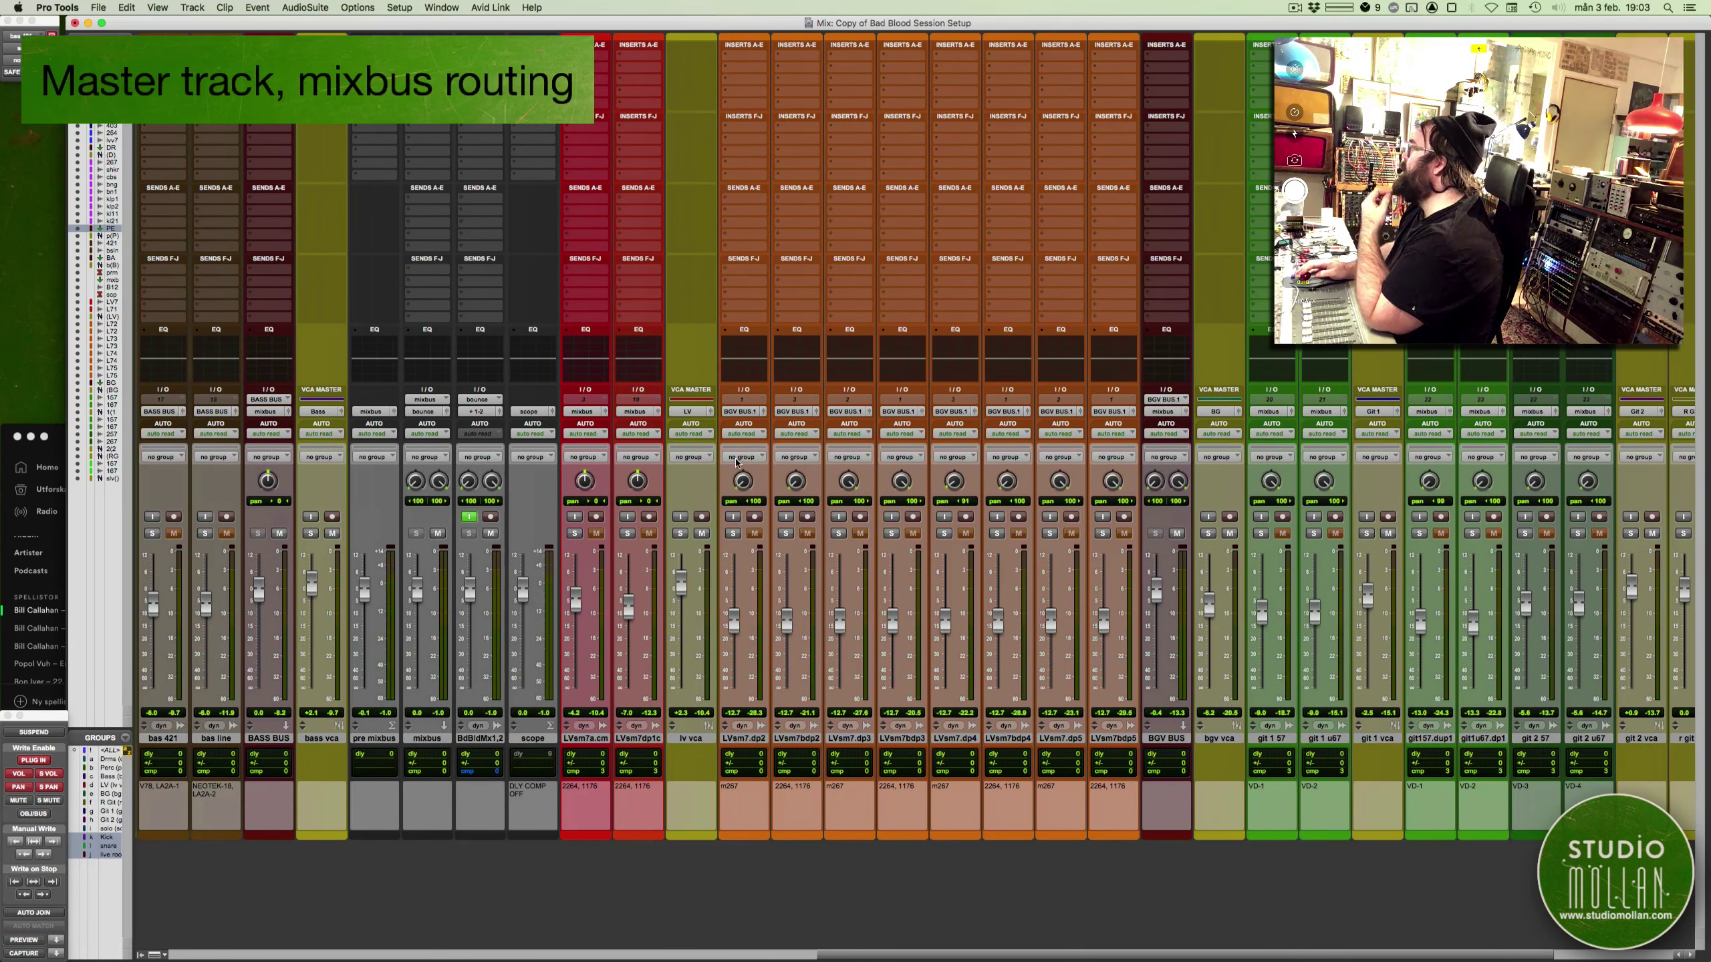
scroll(694, 485, right, 2)
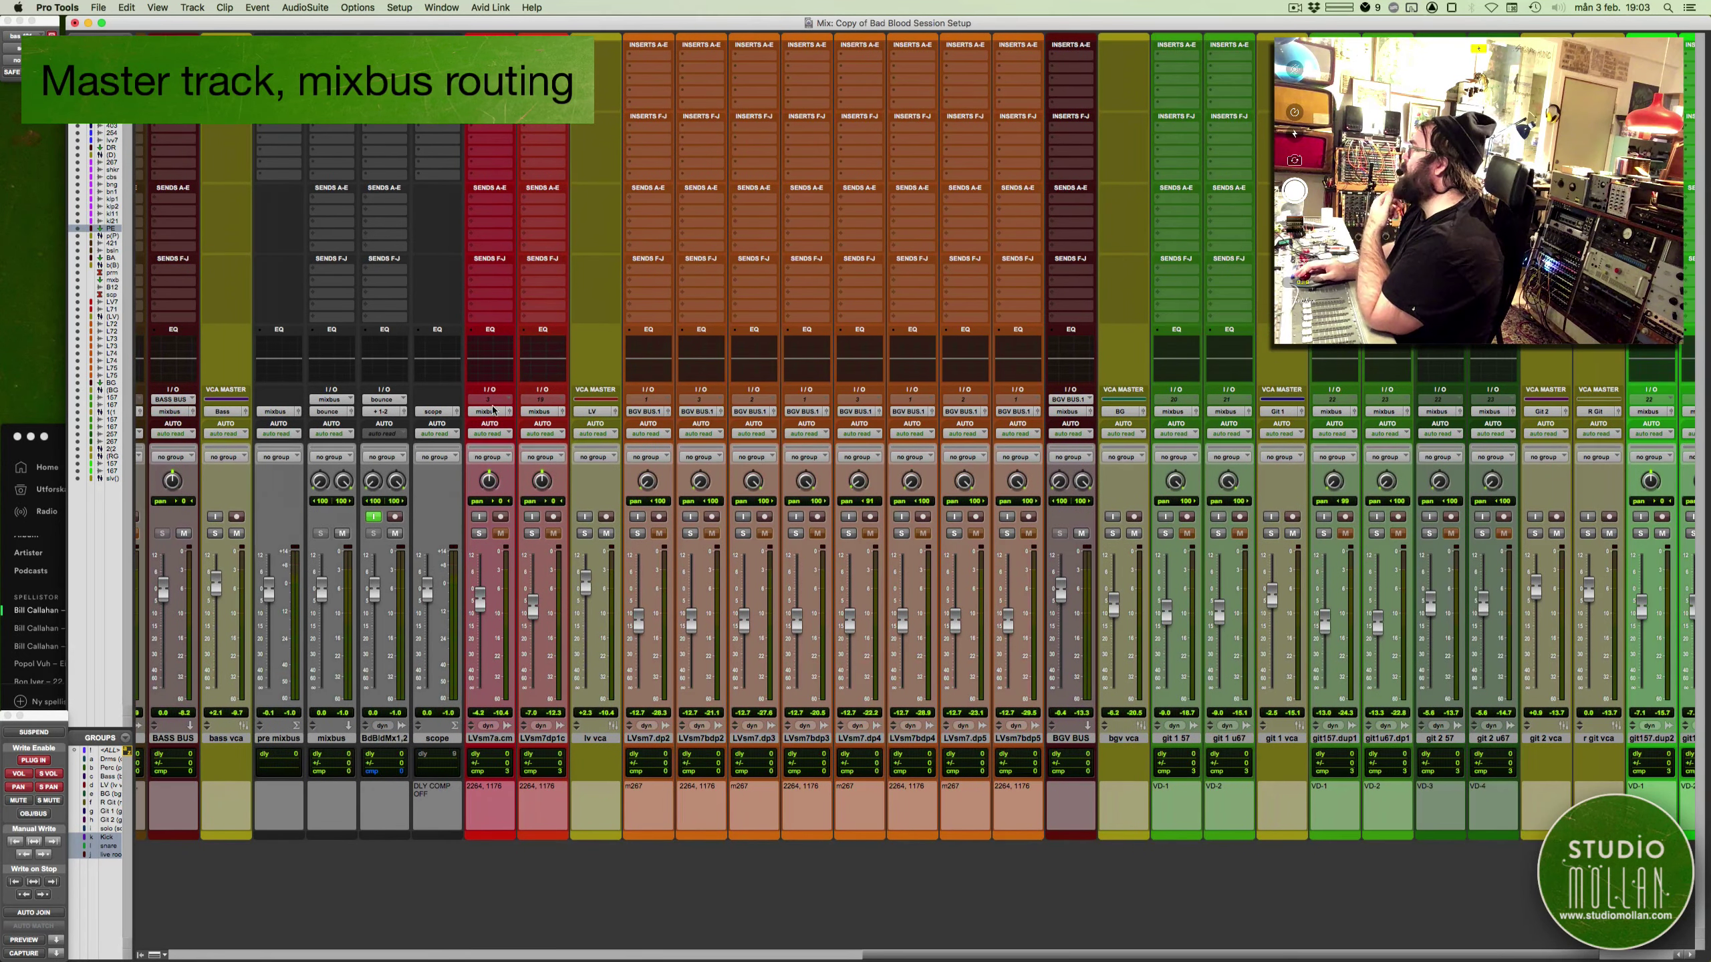
click(493, 738)
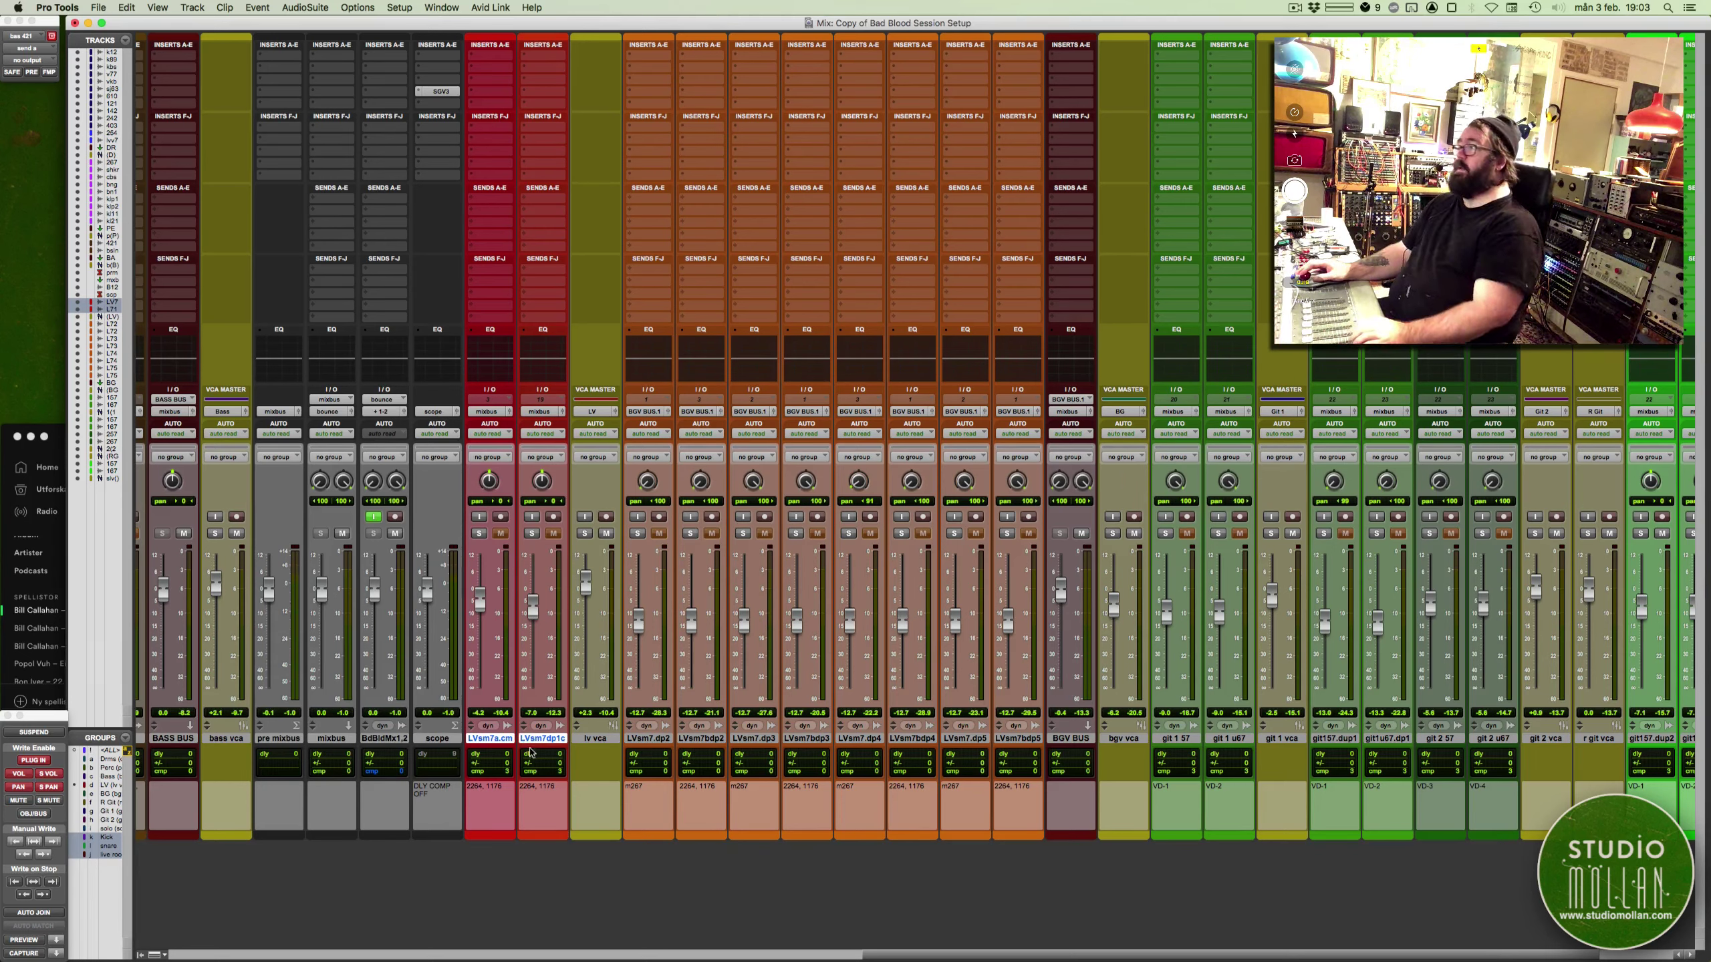
right_click(537, 741)
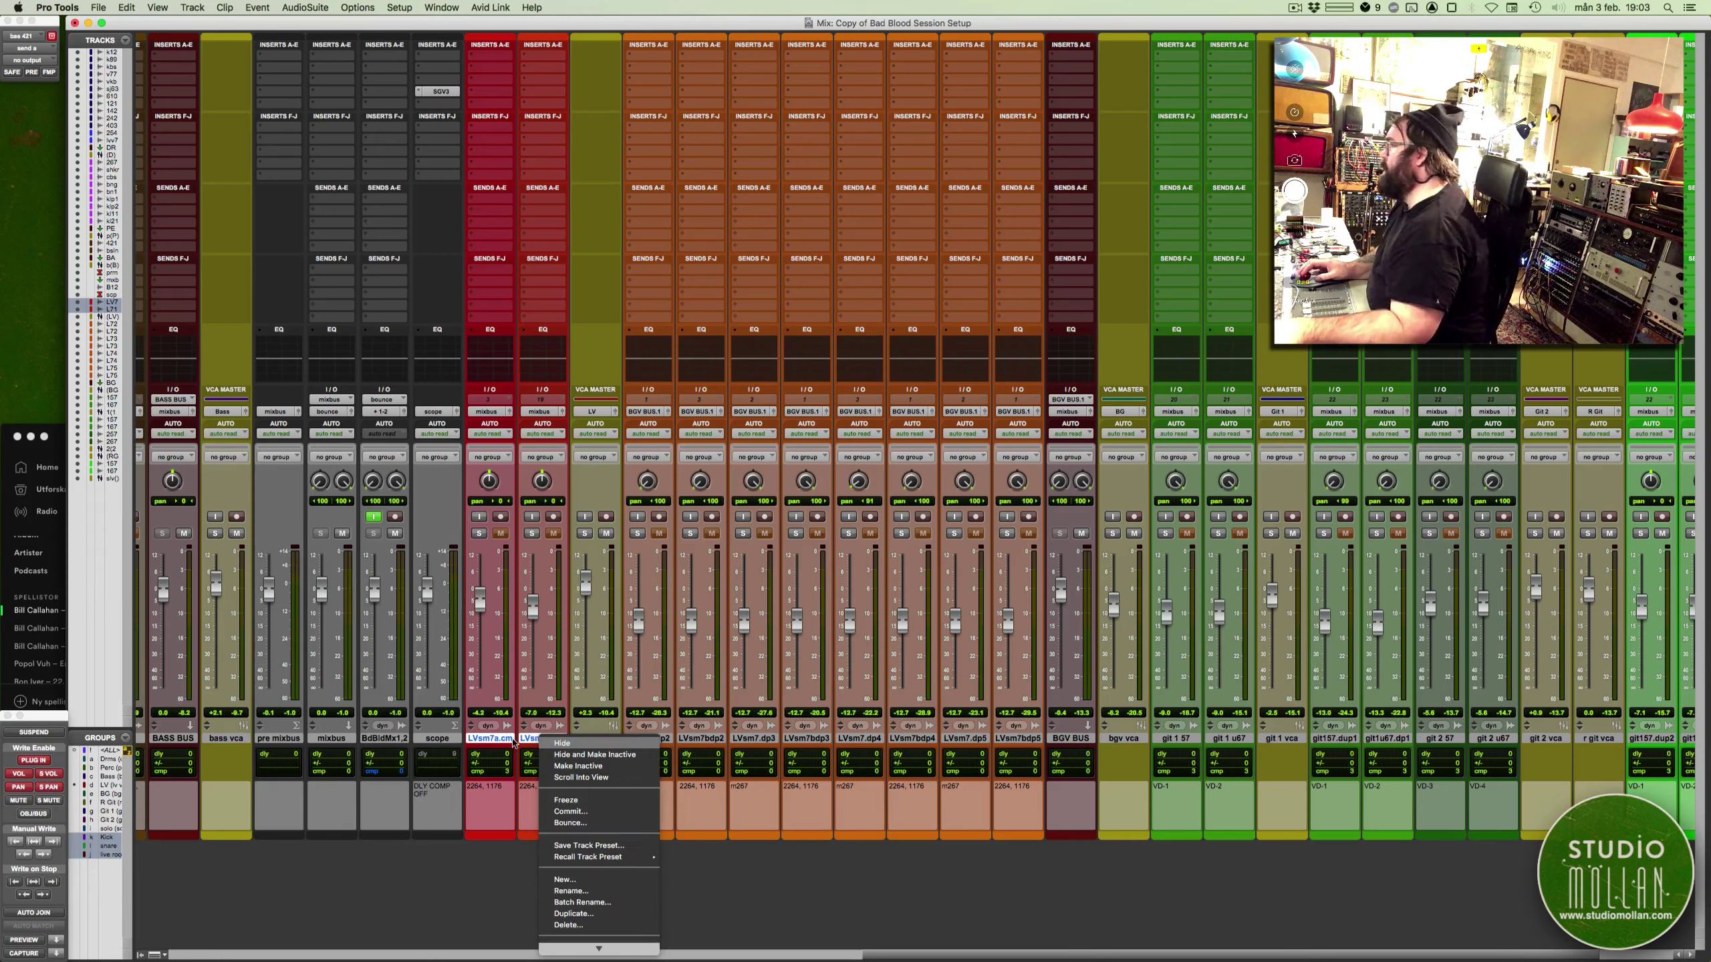
click(512, 741)
super+click(541, 741)
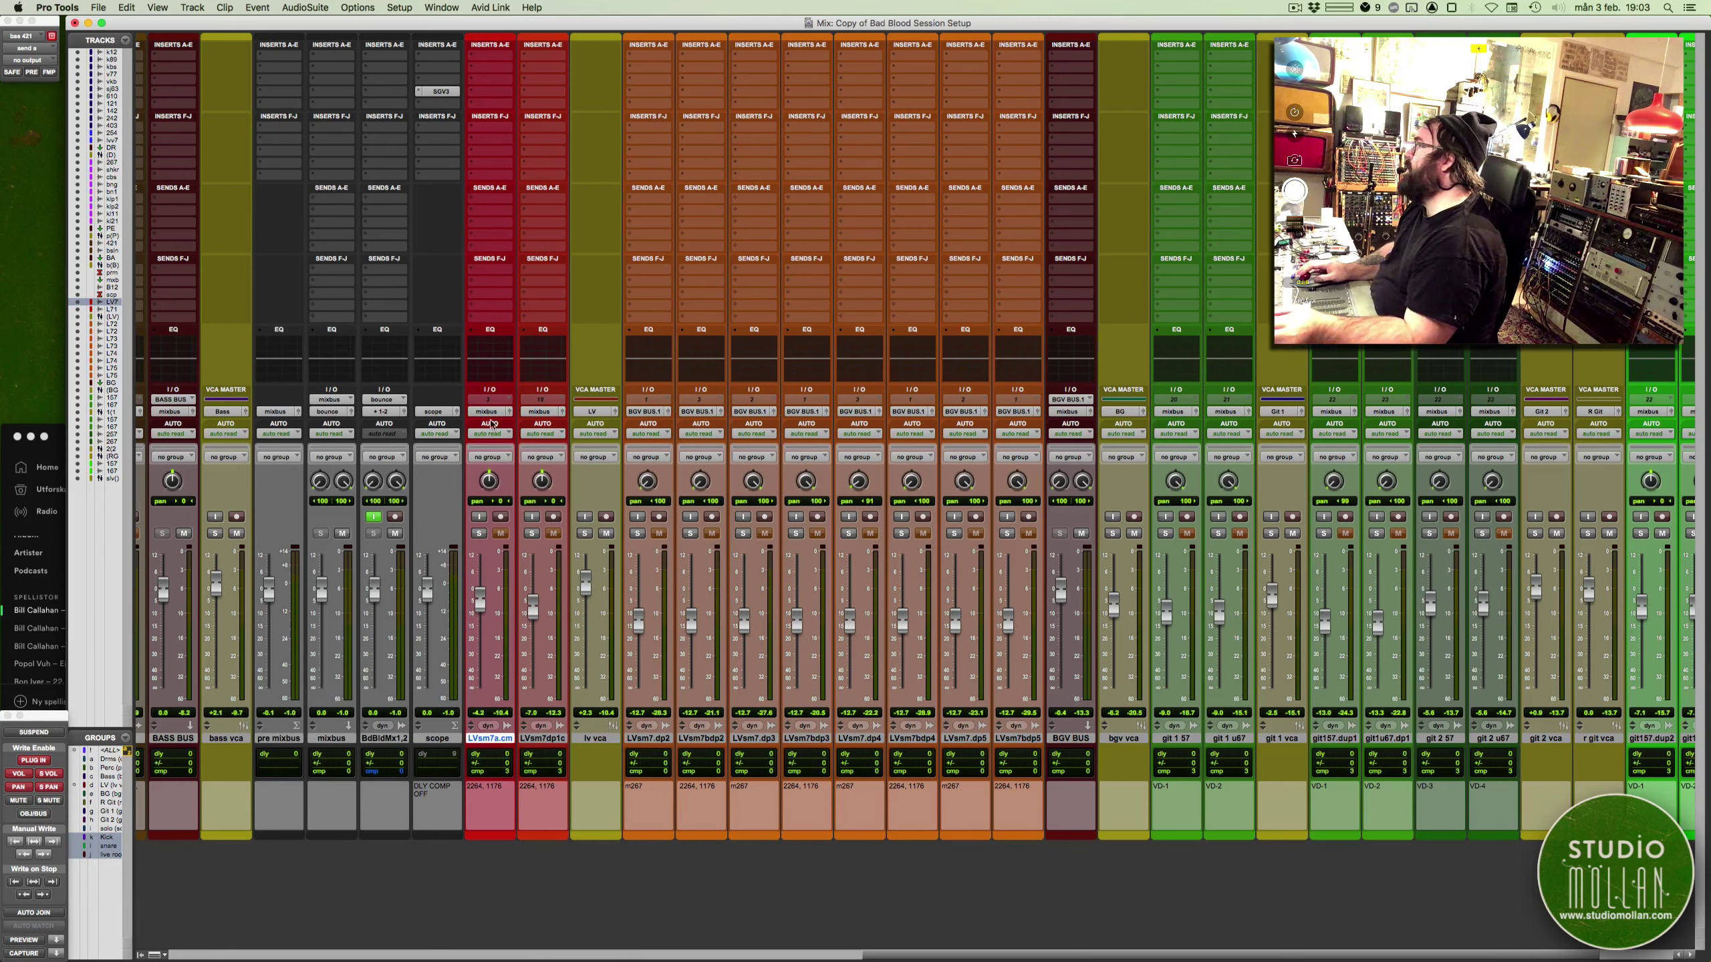
Route the output of the LVsm7a.cm track directly to the 1-2 (Stereo) hardware output
click(489, 410)
mouse_move(498, 412)
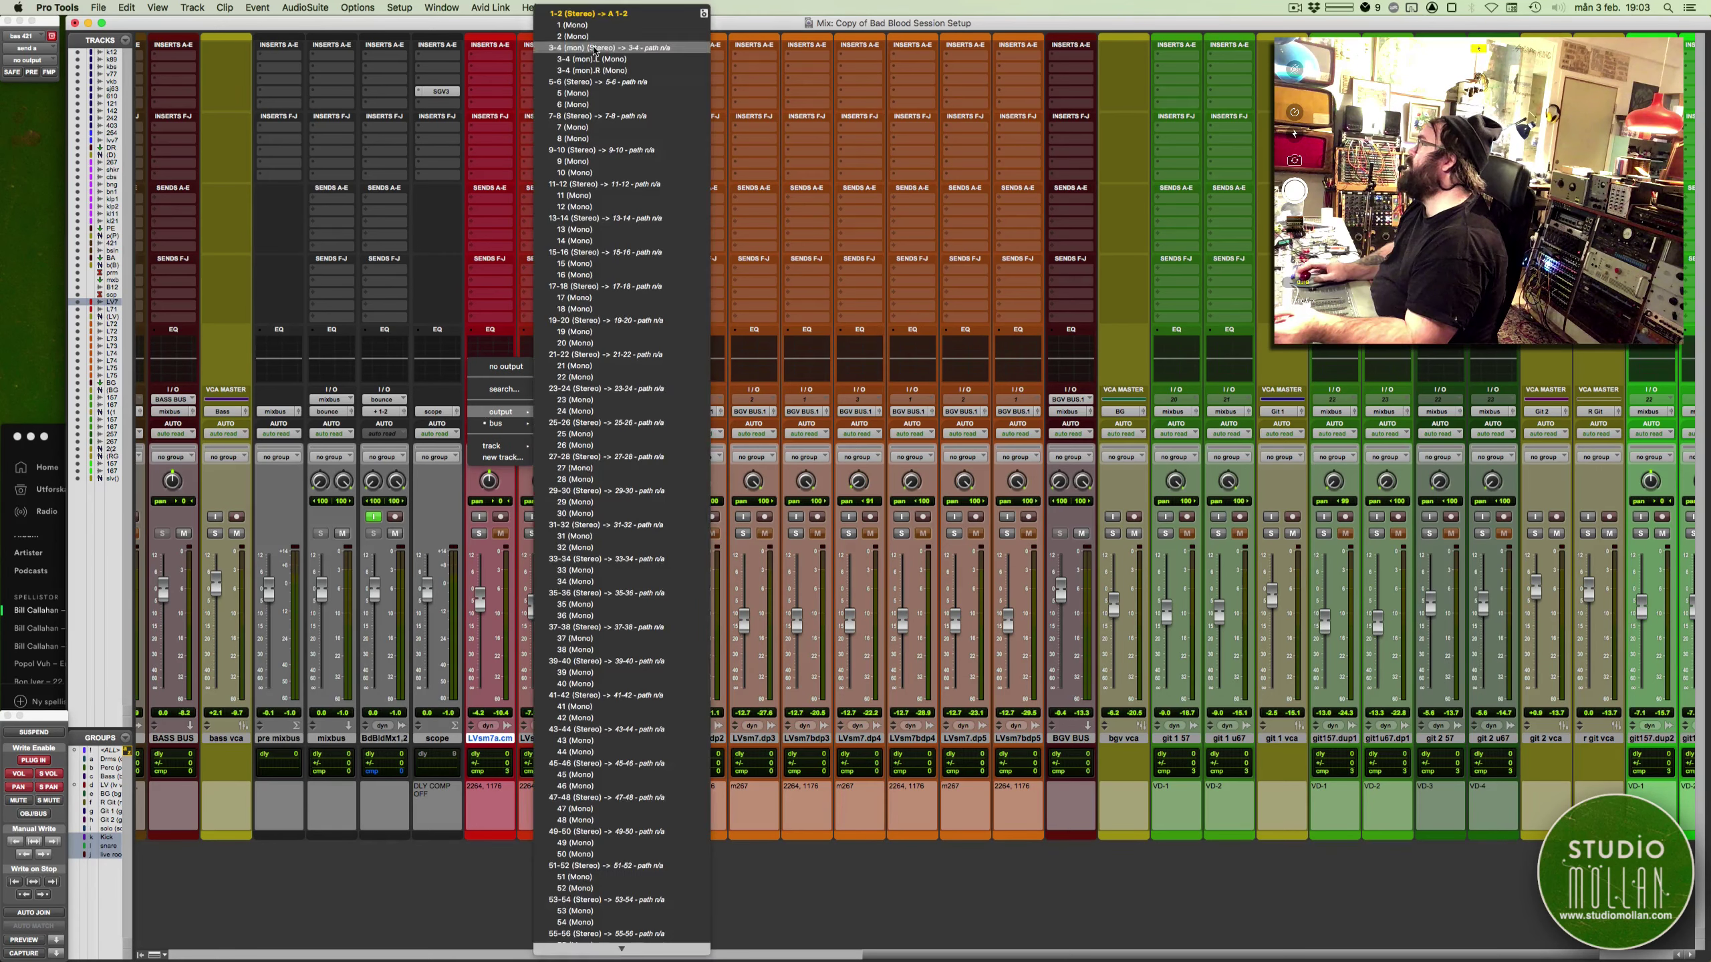
click(588, 12)
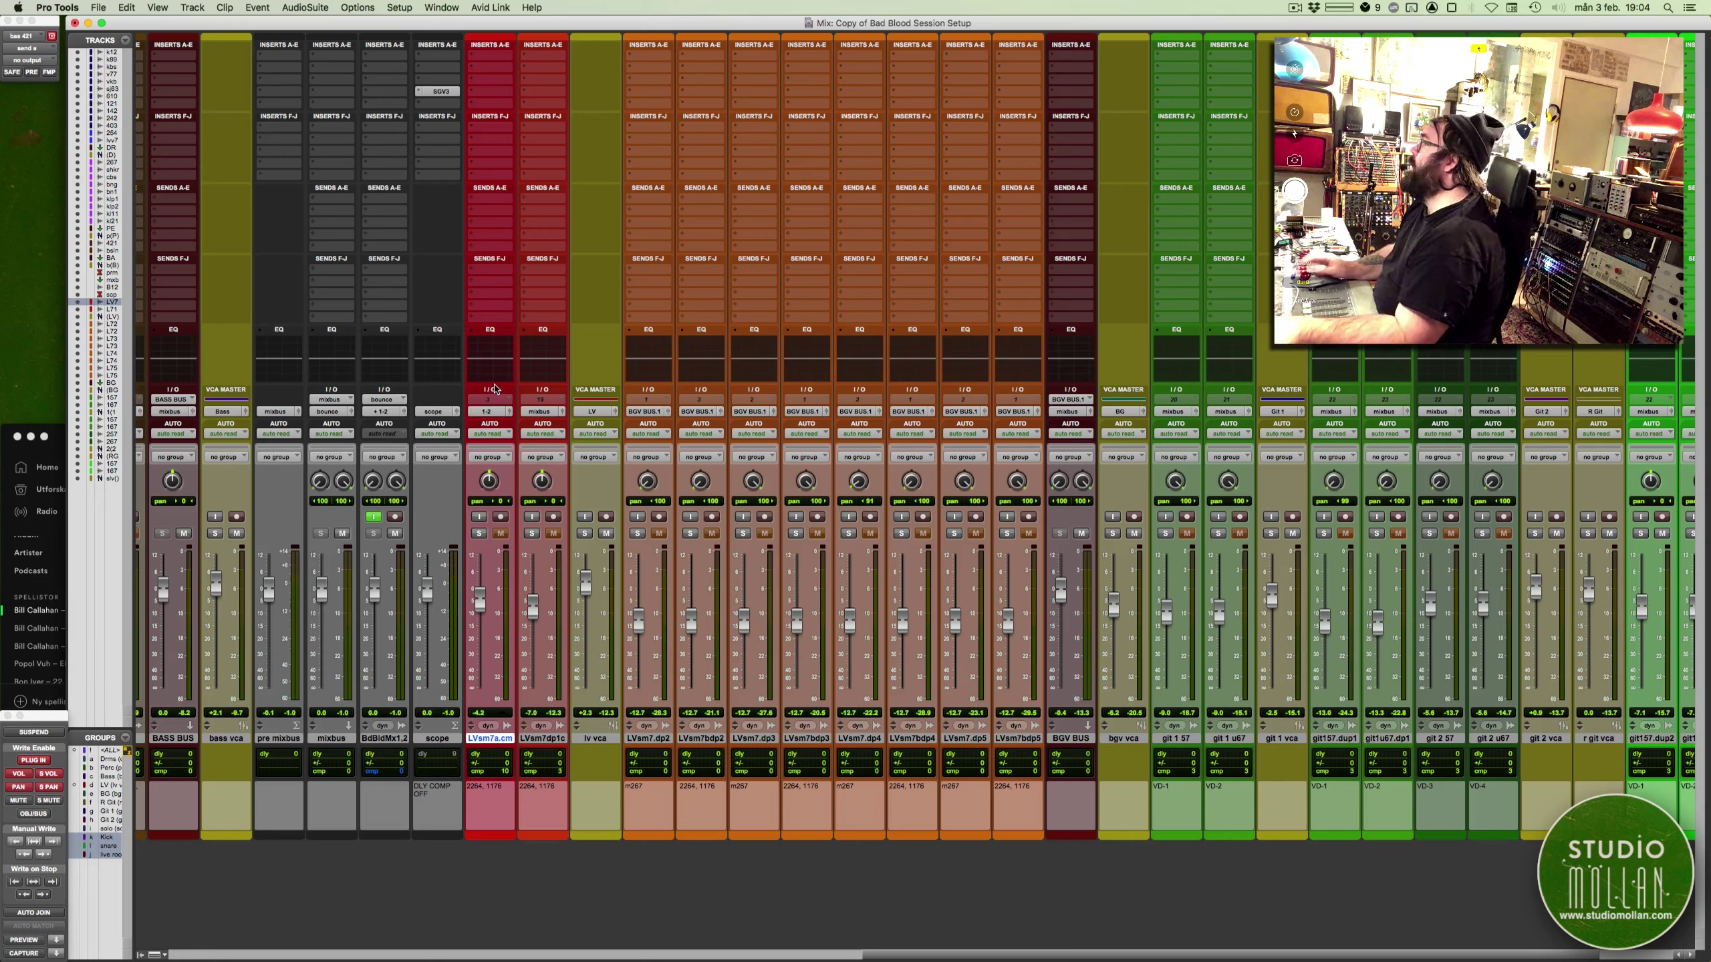
Set the LVsm7a.cm track's output to the mixbus (Stereo) bus
click(488, 412)
mouse_move(497, 423)
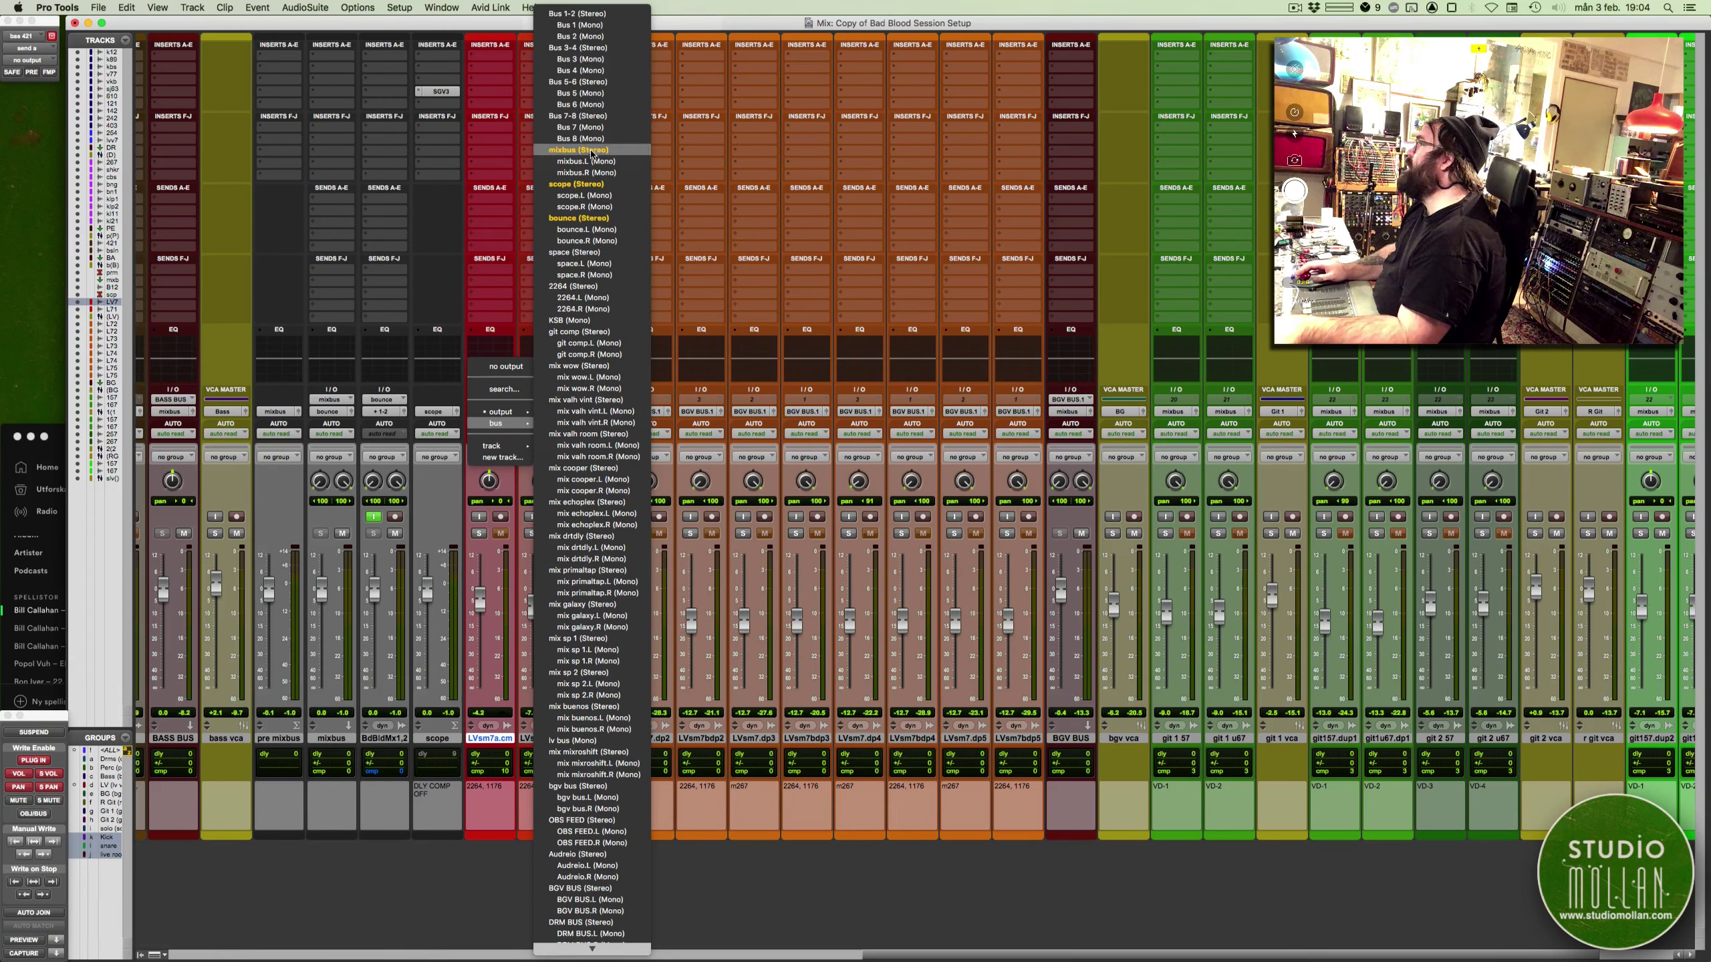
click(586, 149)
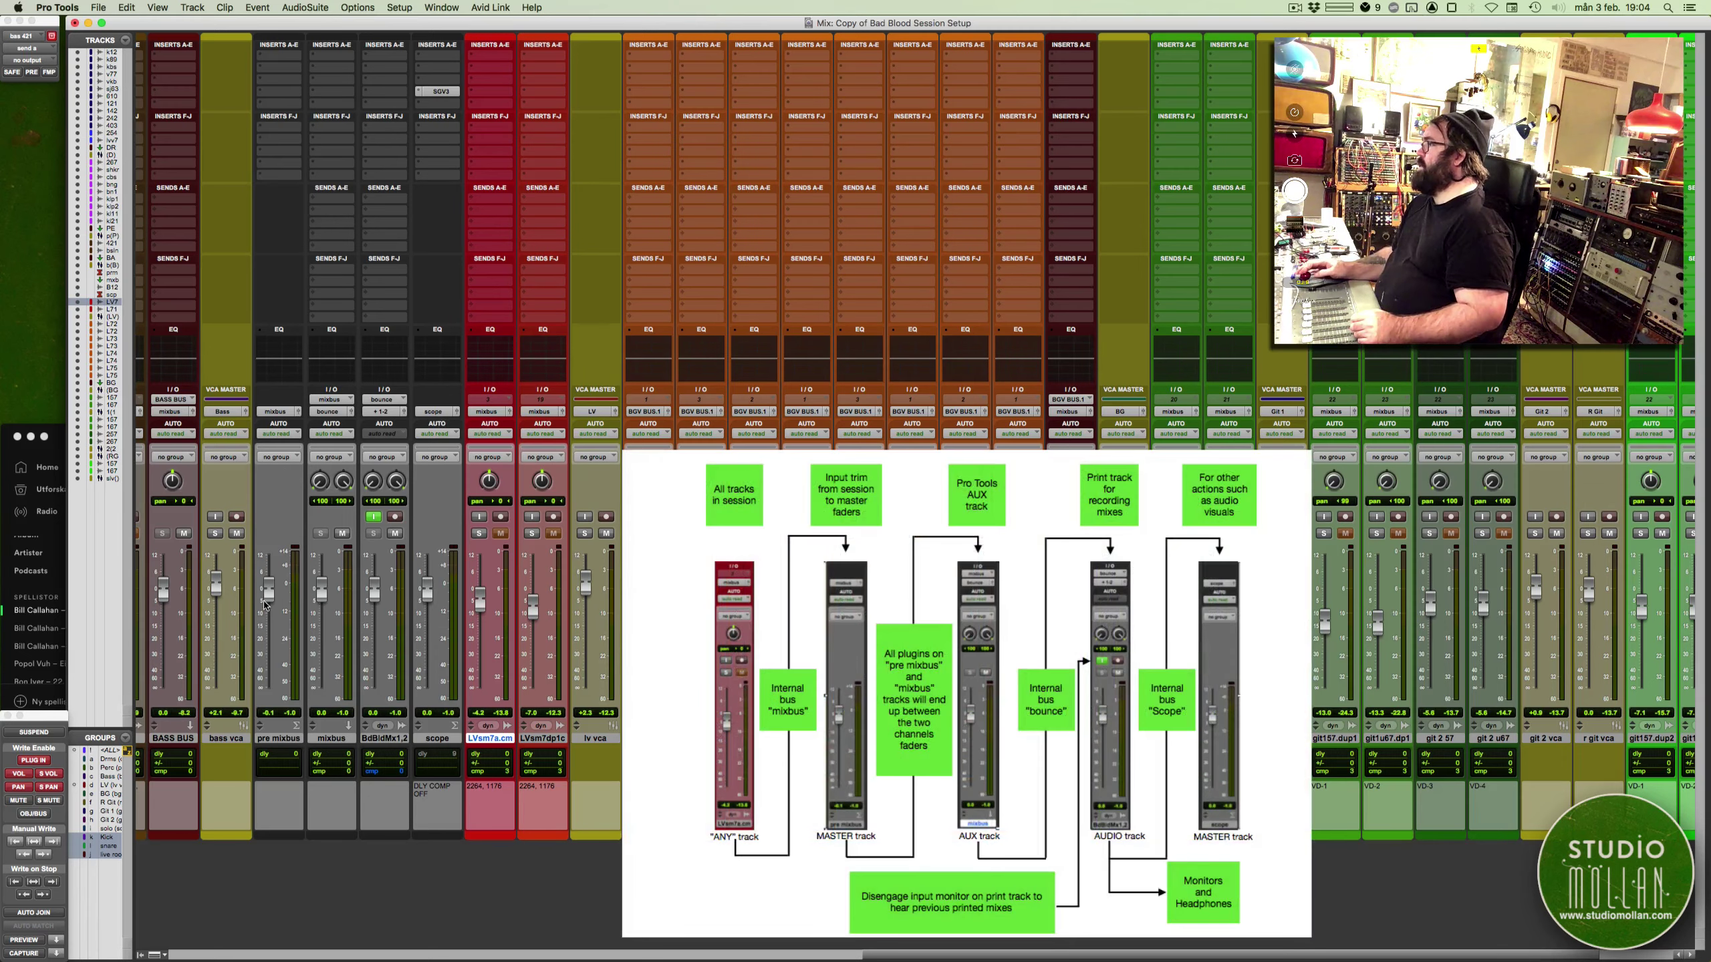
Select the four tracks from pre mixbus to scope together, and select the mixbus track on its own
scroll(264, 605, left, 2)
click(331, 739)
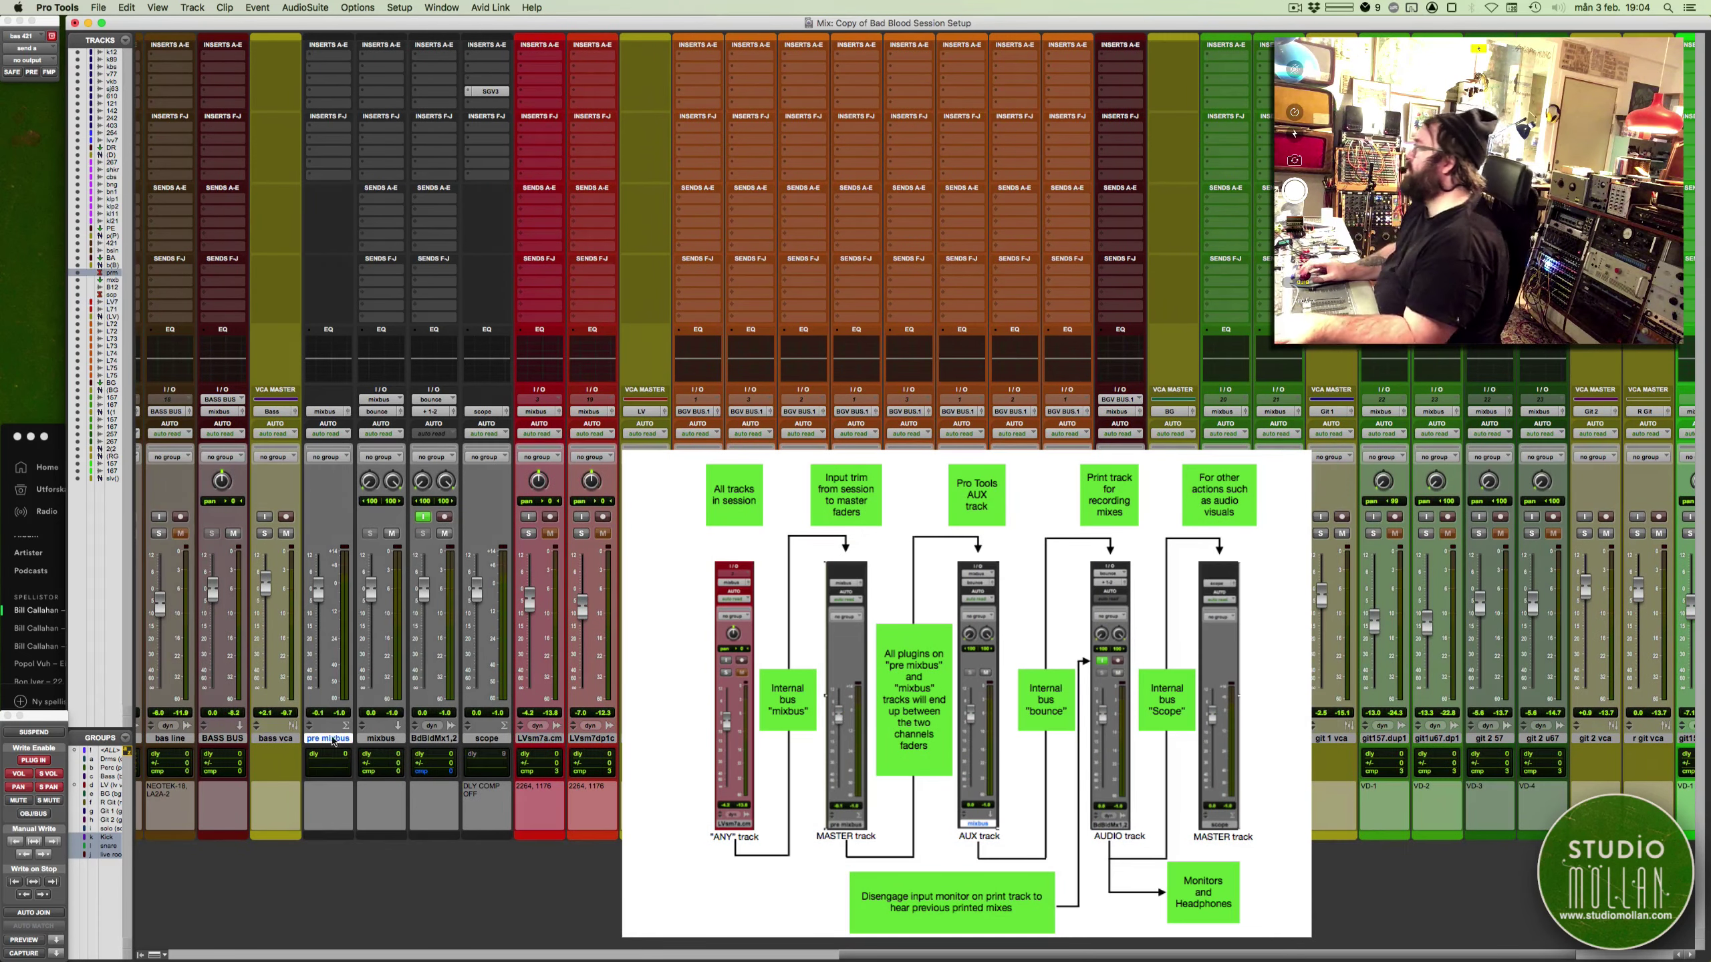
shift+click(482, 739)
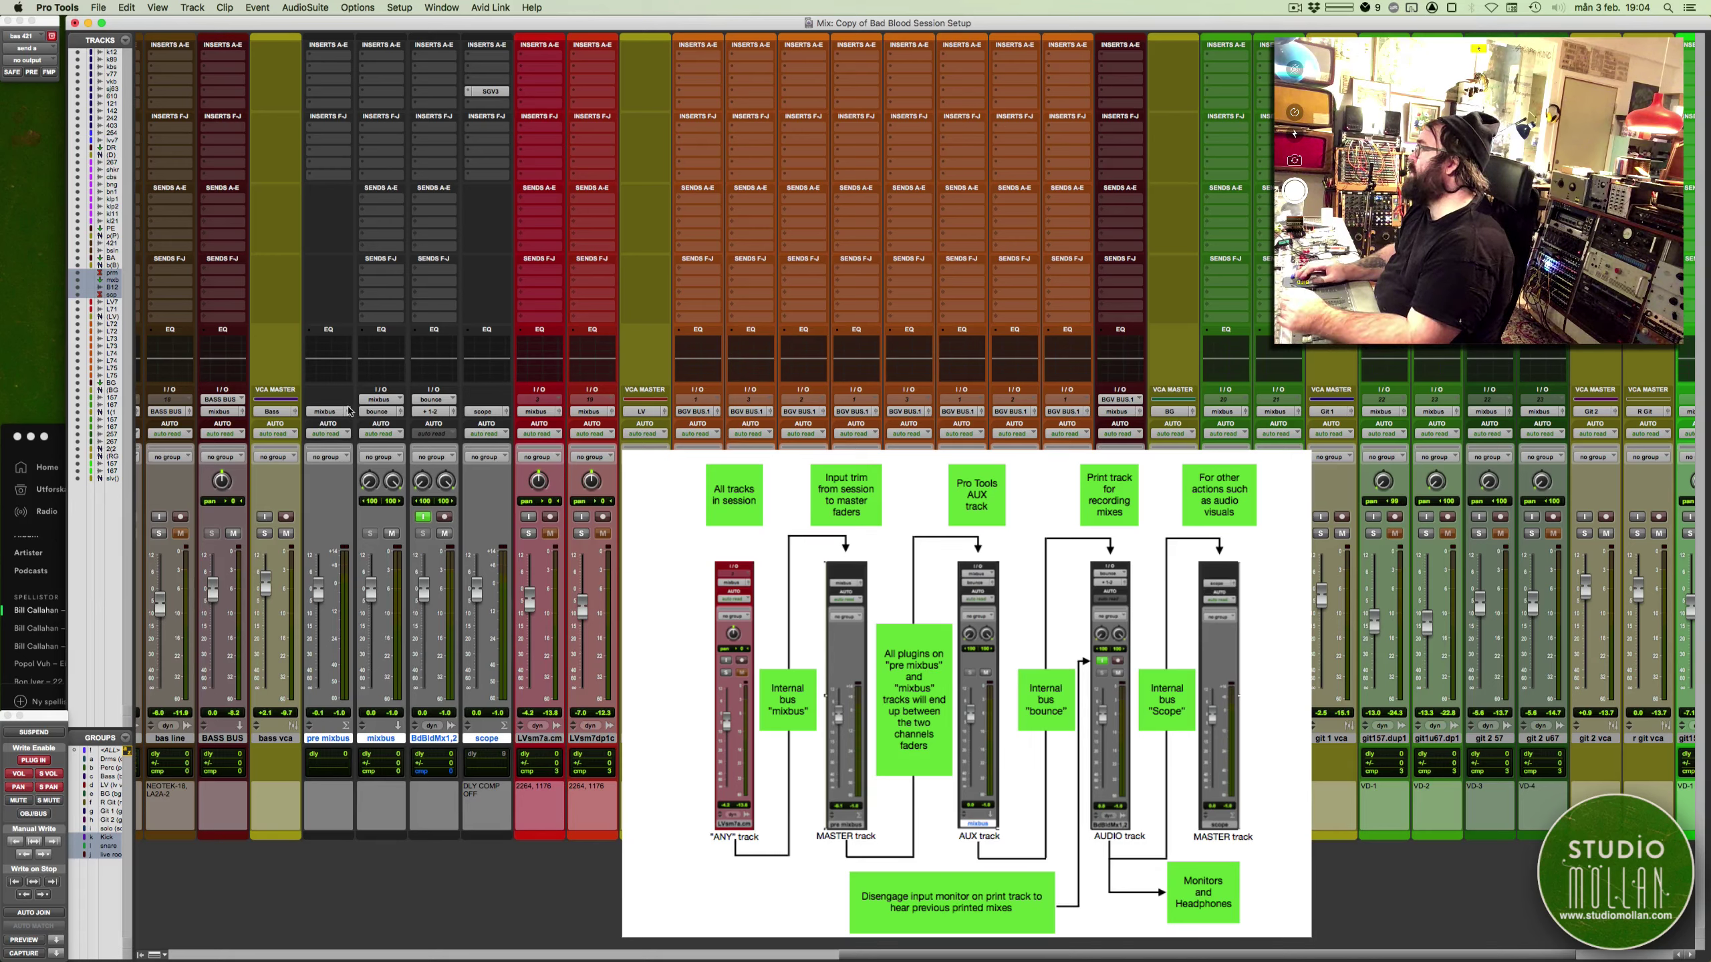
click(381, 738)
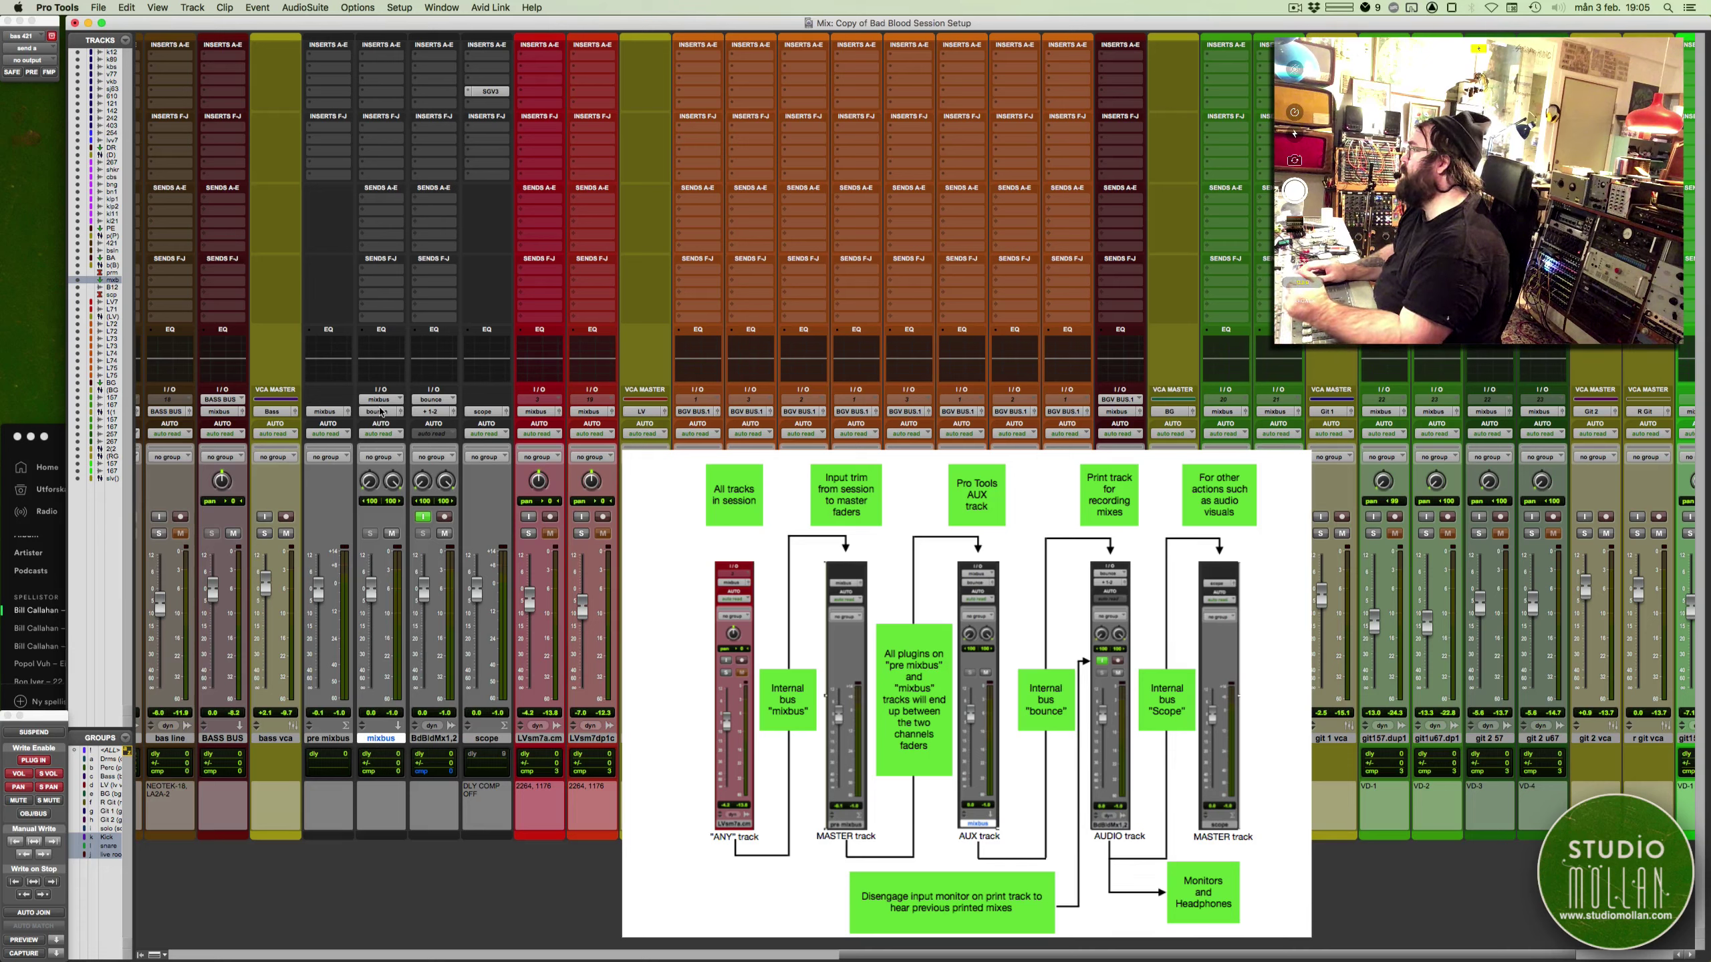
Select the BdBldMx1.2 print track, move the selection to the scope track, and view its Sample Grabber plug-in
click(430, 737)
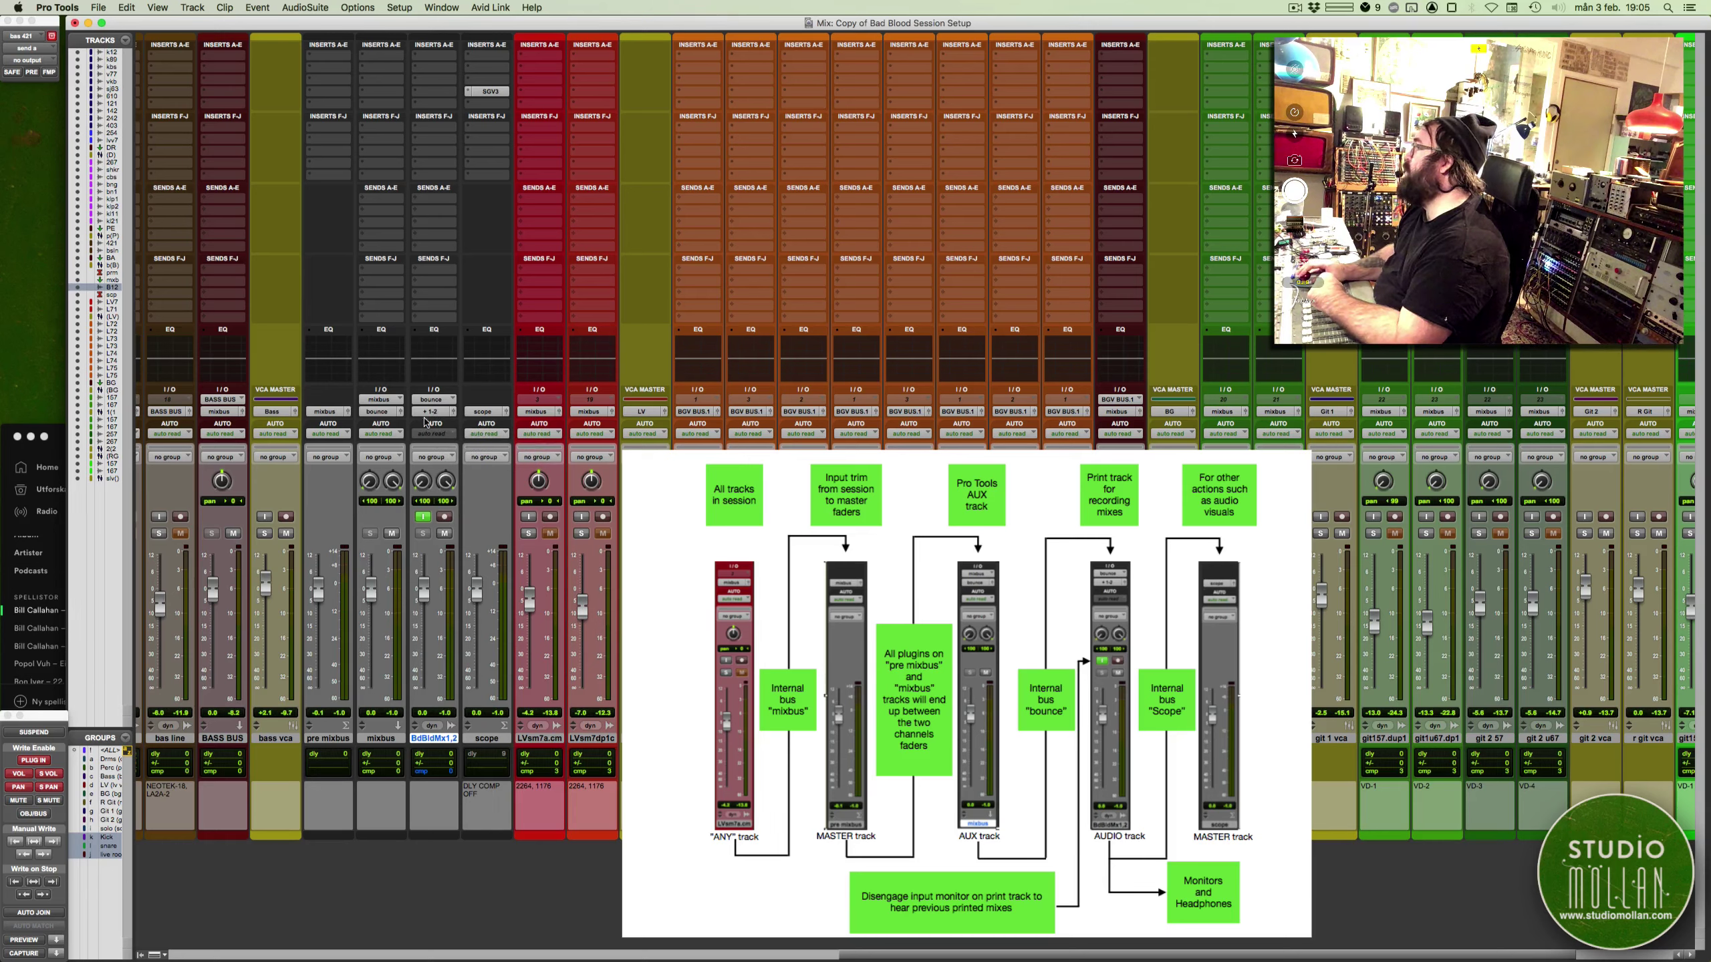
click(487, 738)
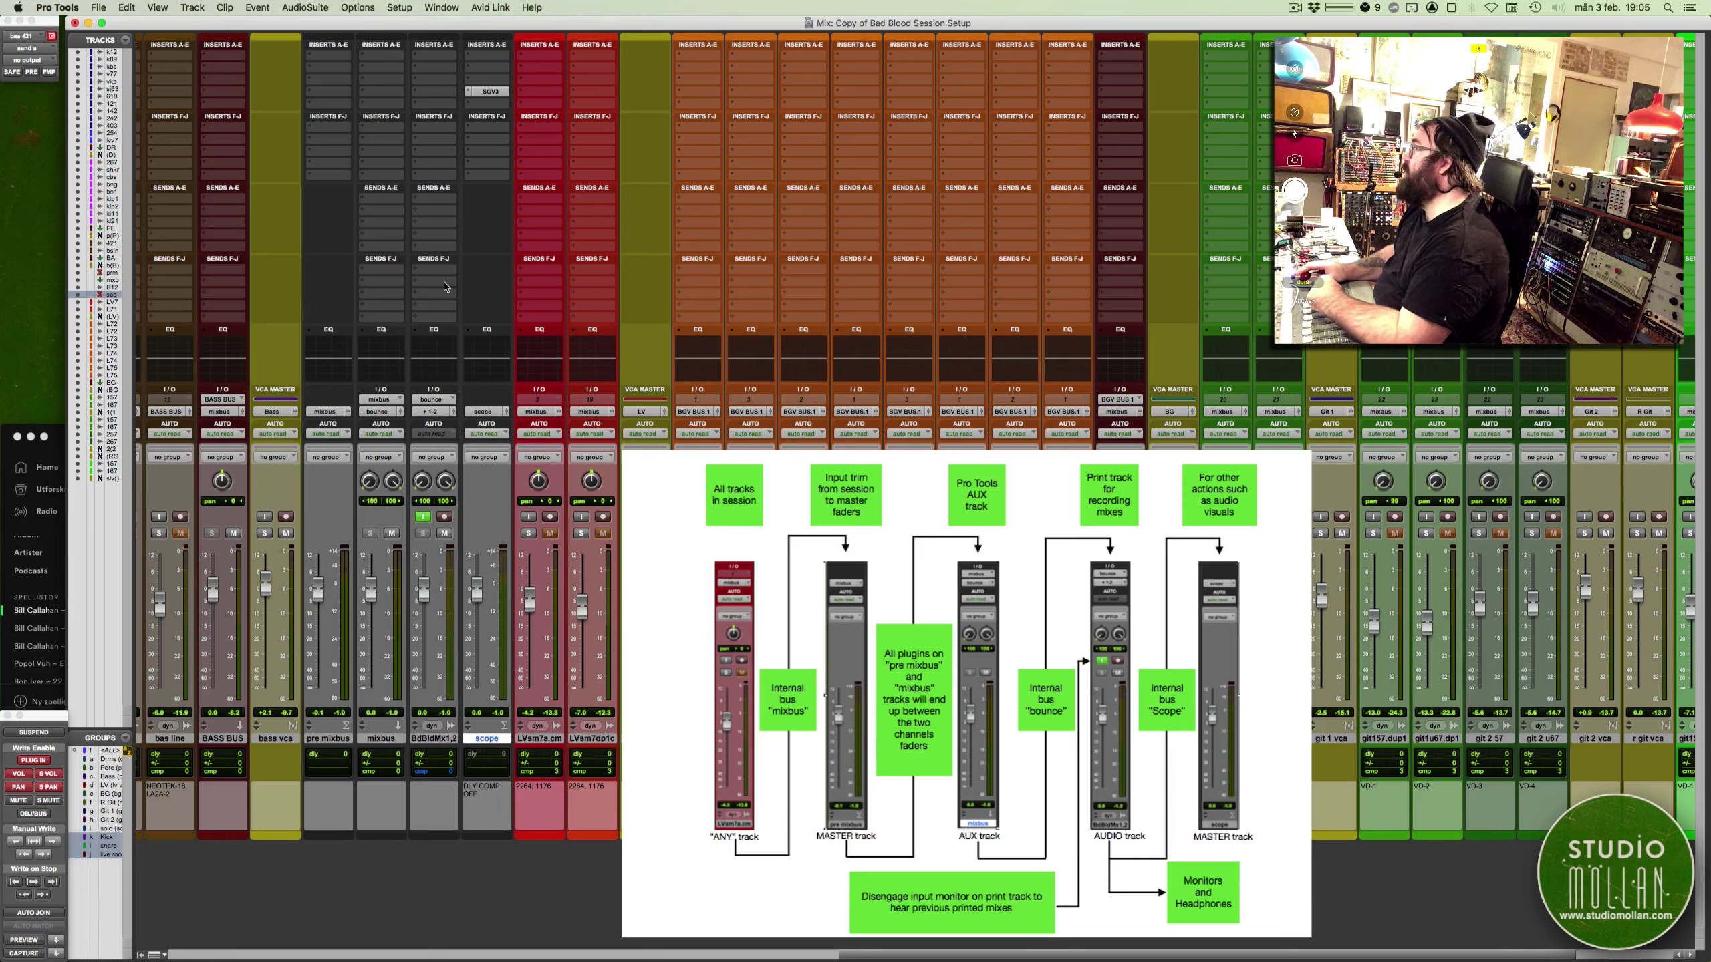
click(490, 92)
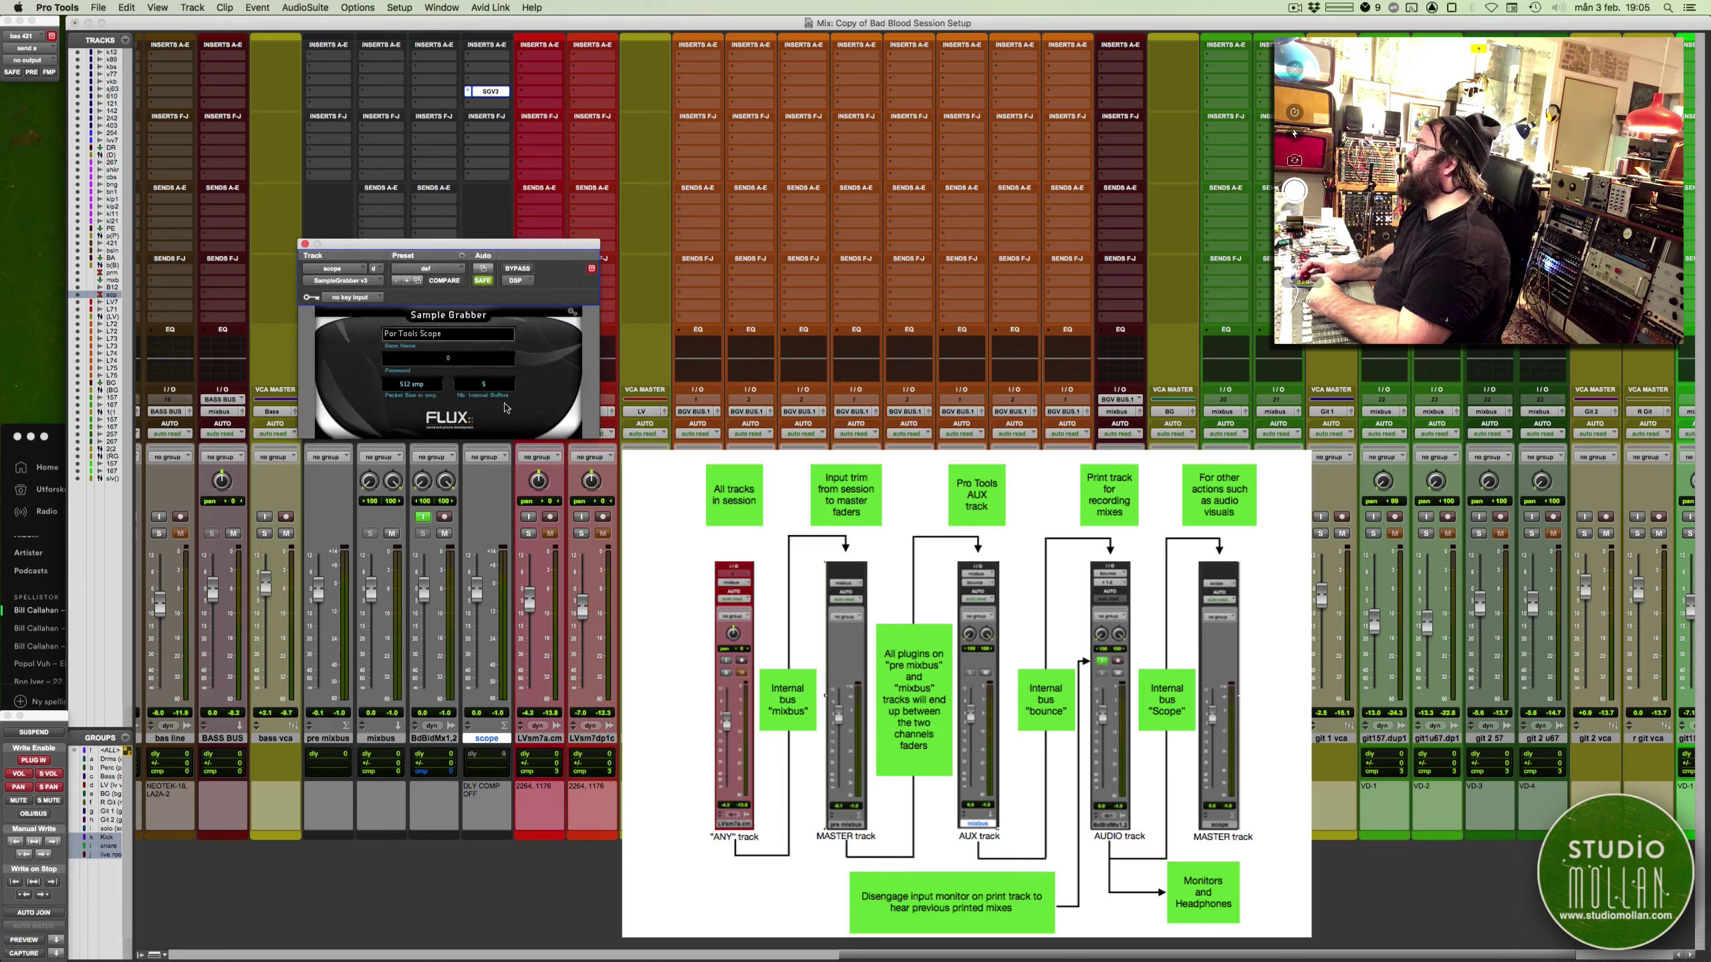
click(305, 244)
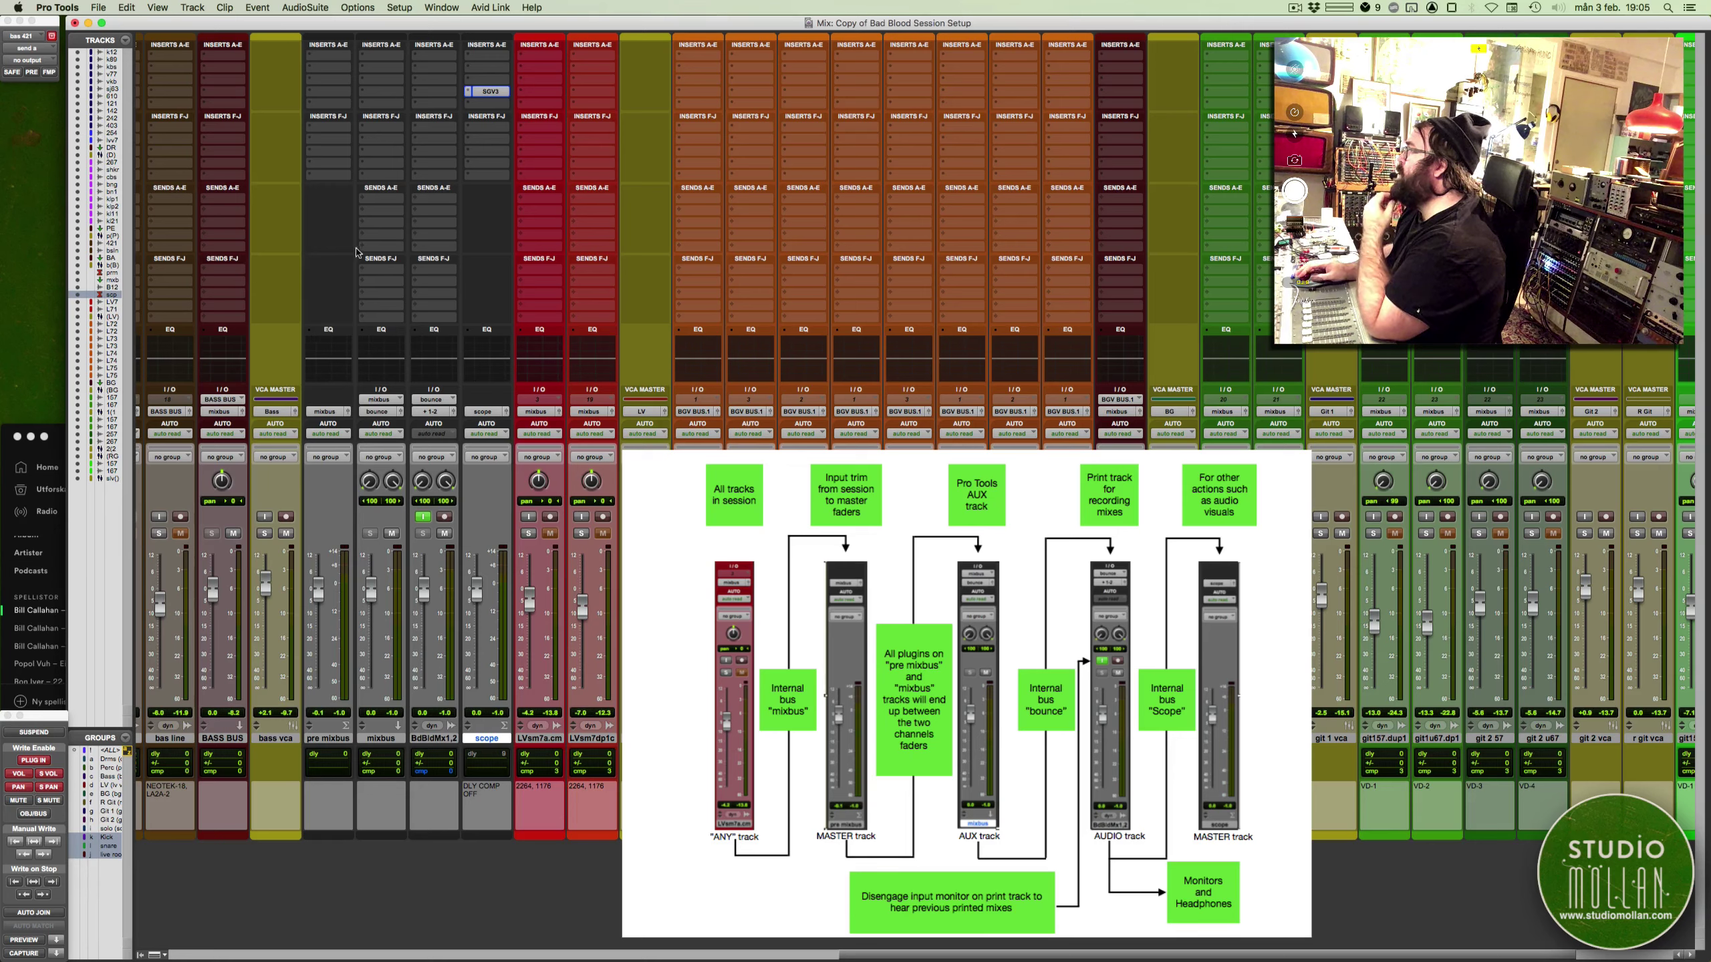
Select the mixbus track and look through the hardware and Cuemix outputs available for its send F, assigning none
click(378, 738)
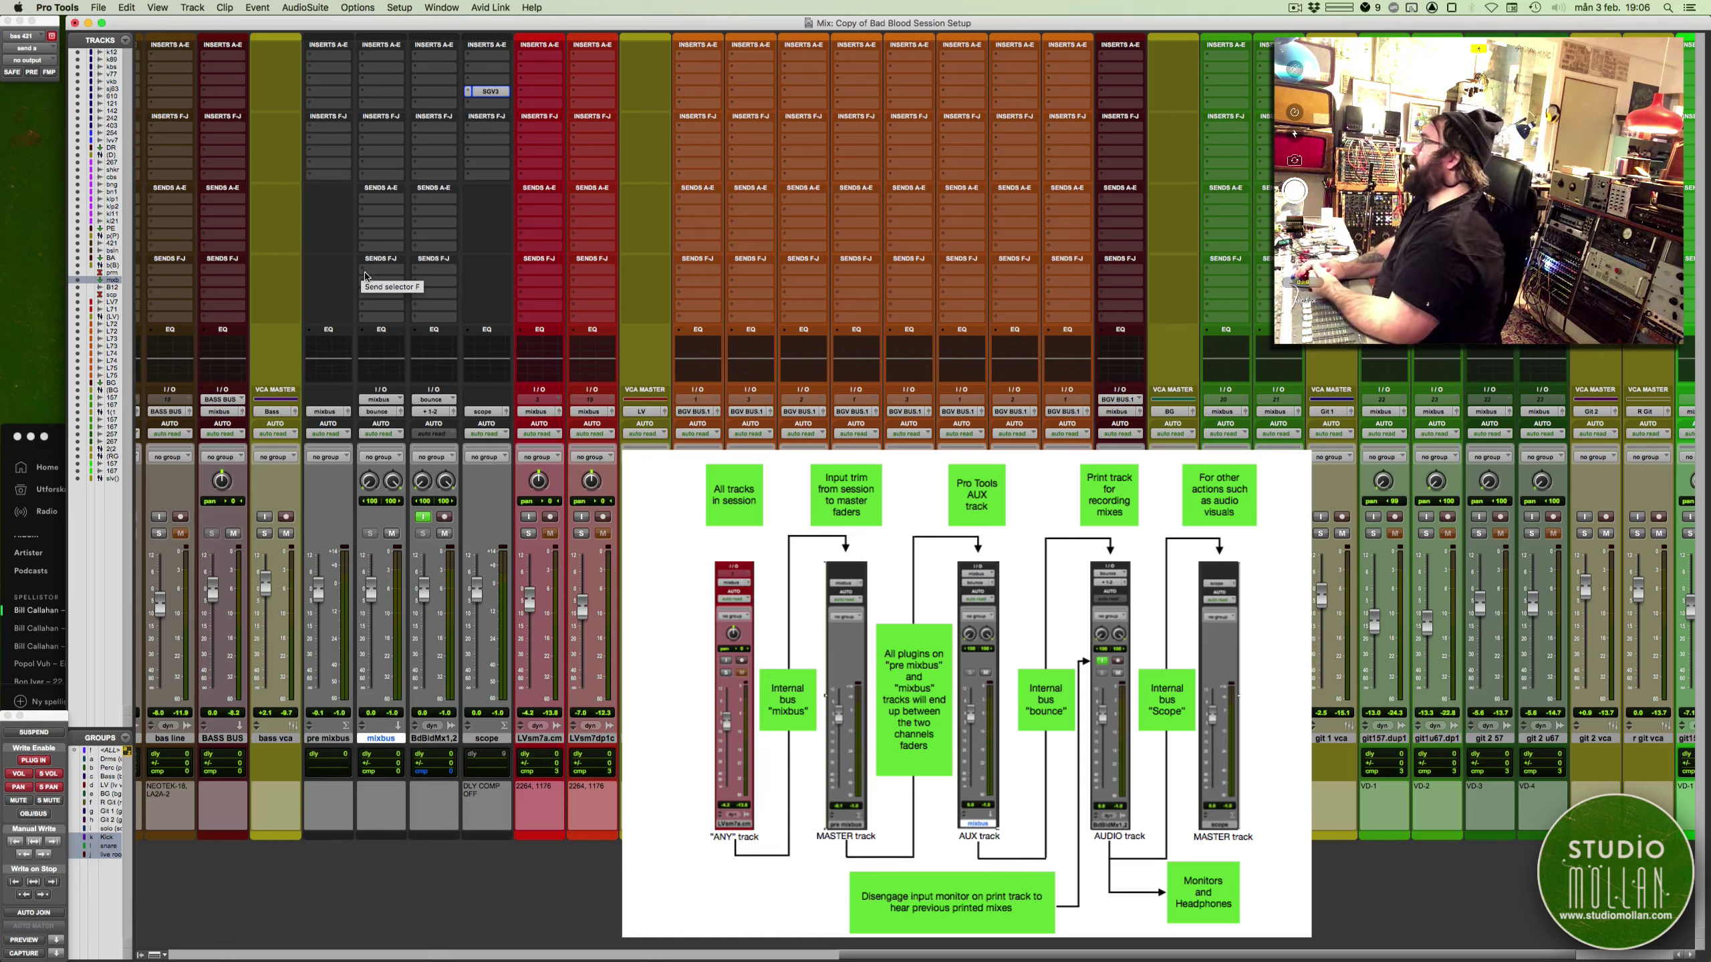
click(363, 272)
mouse_move(413, 271)
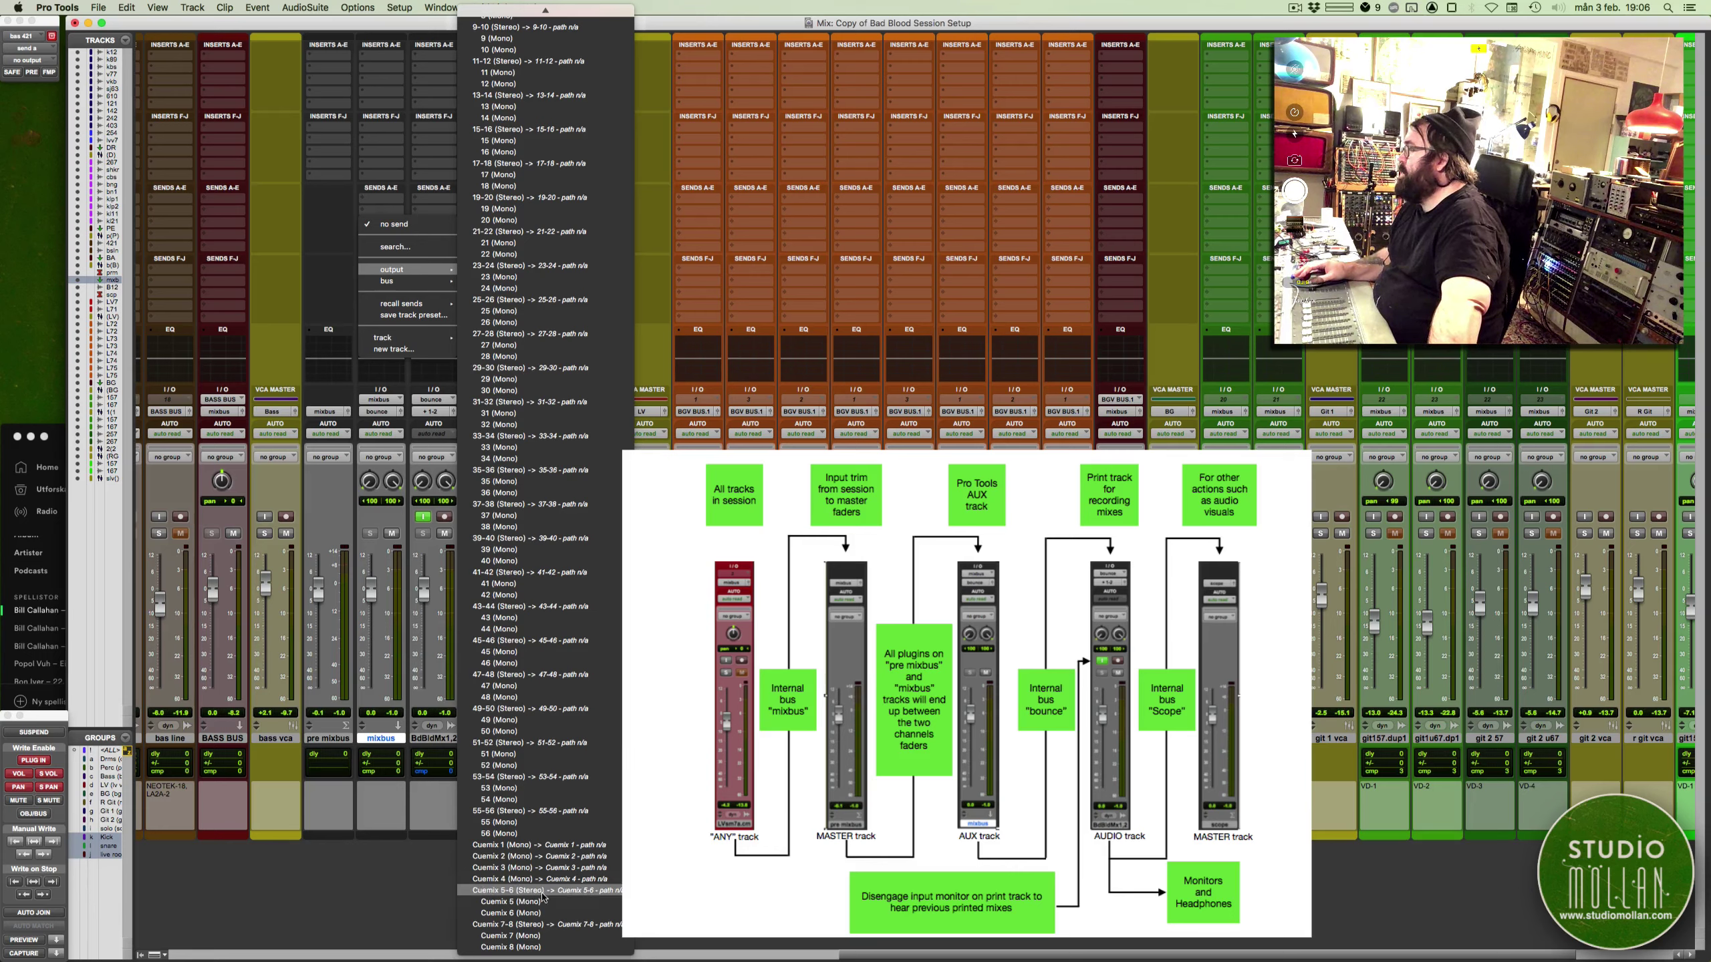
click(328, 214)
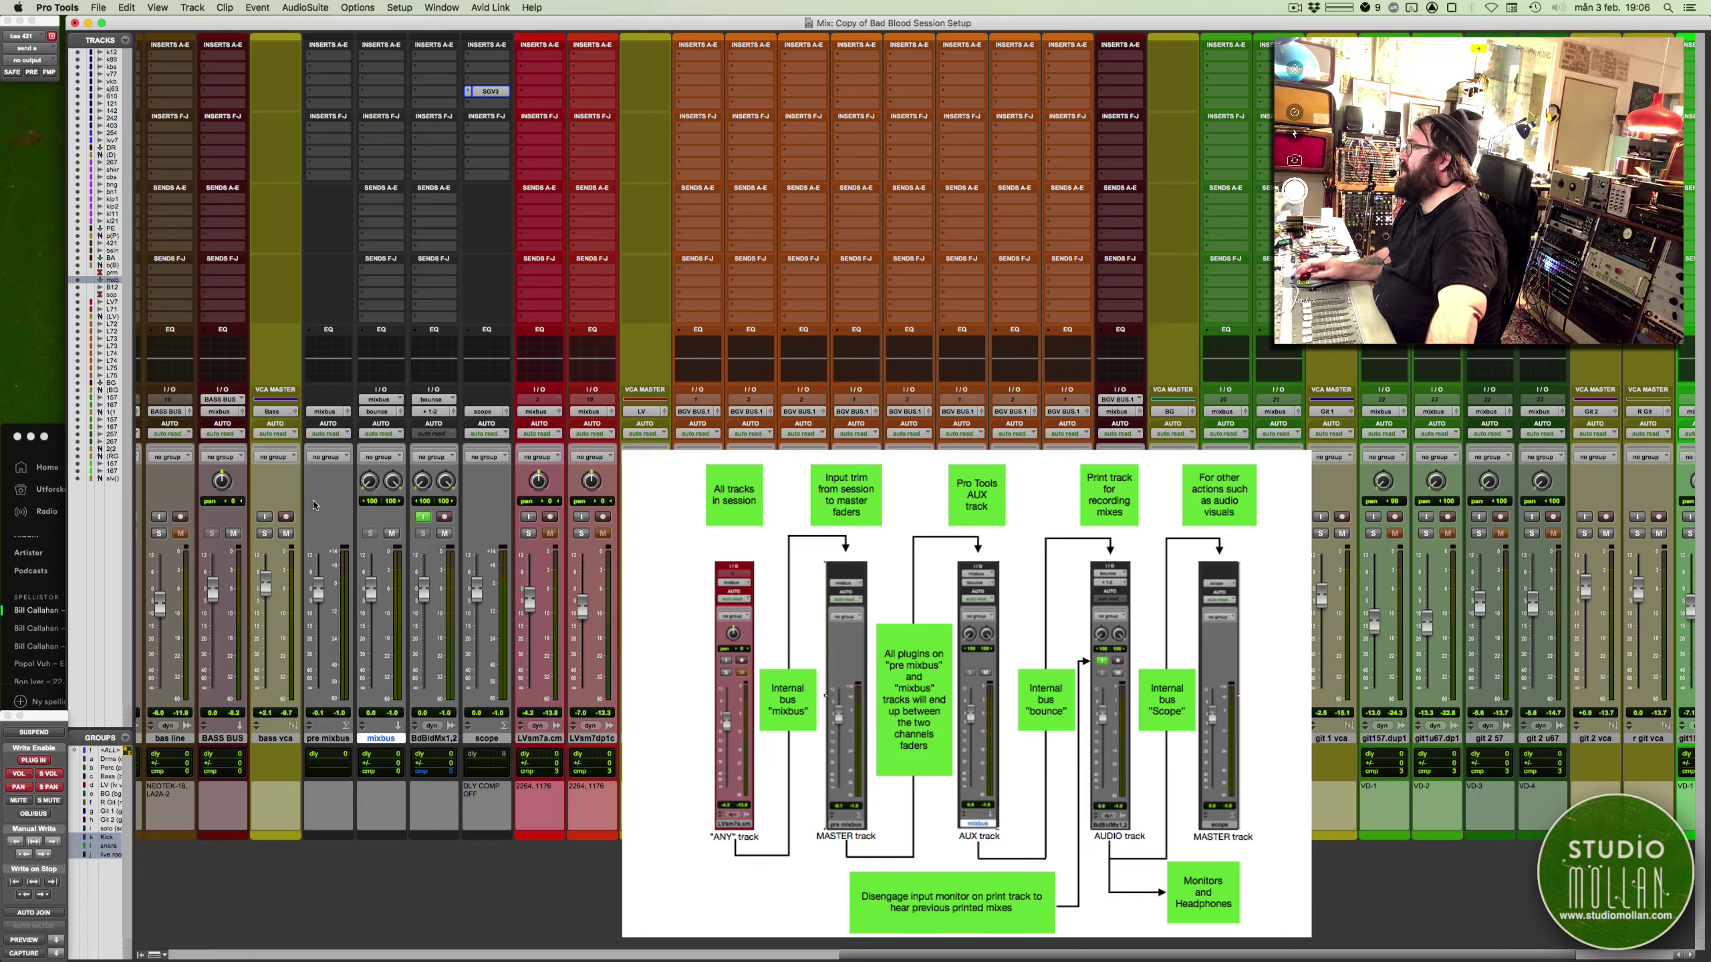
Select the pre mixbus track, lower its volume fader slightly, and bring it back up
click(330, 739)
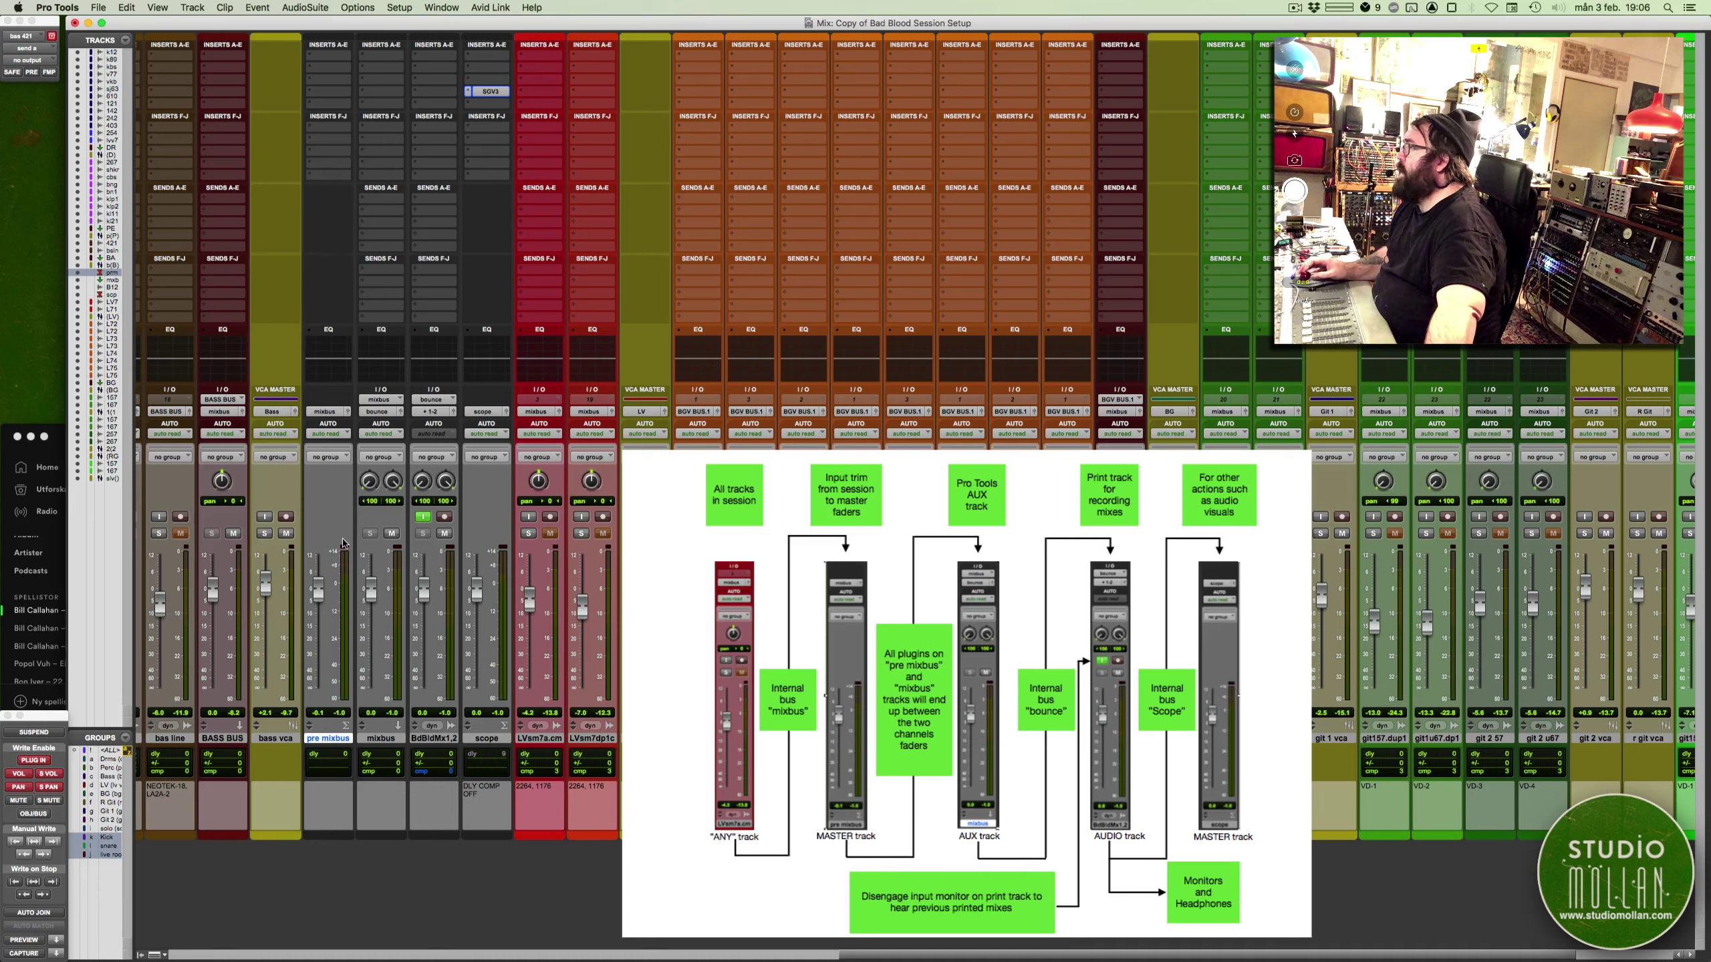
drag(321, 598, 319, 615)
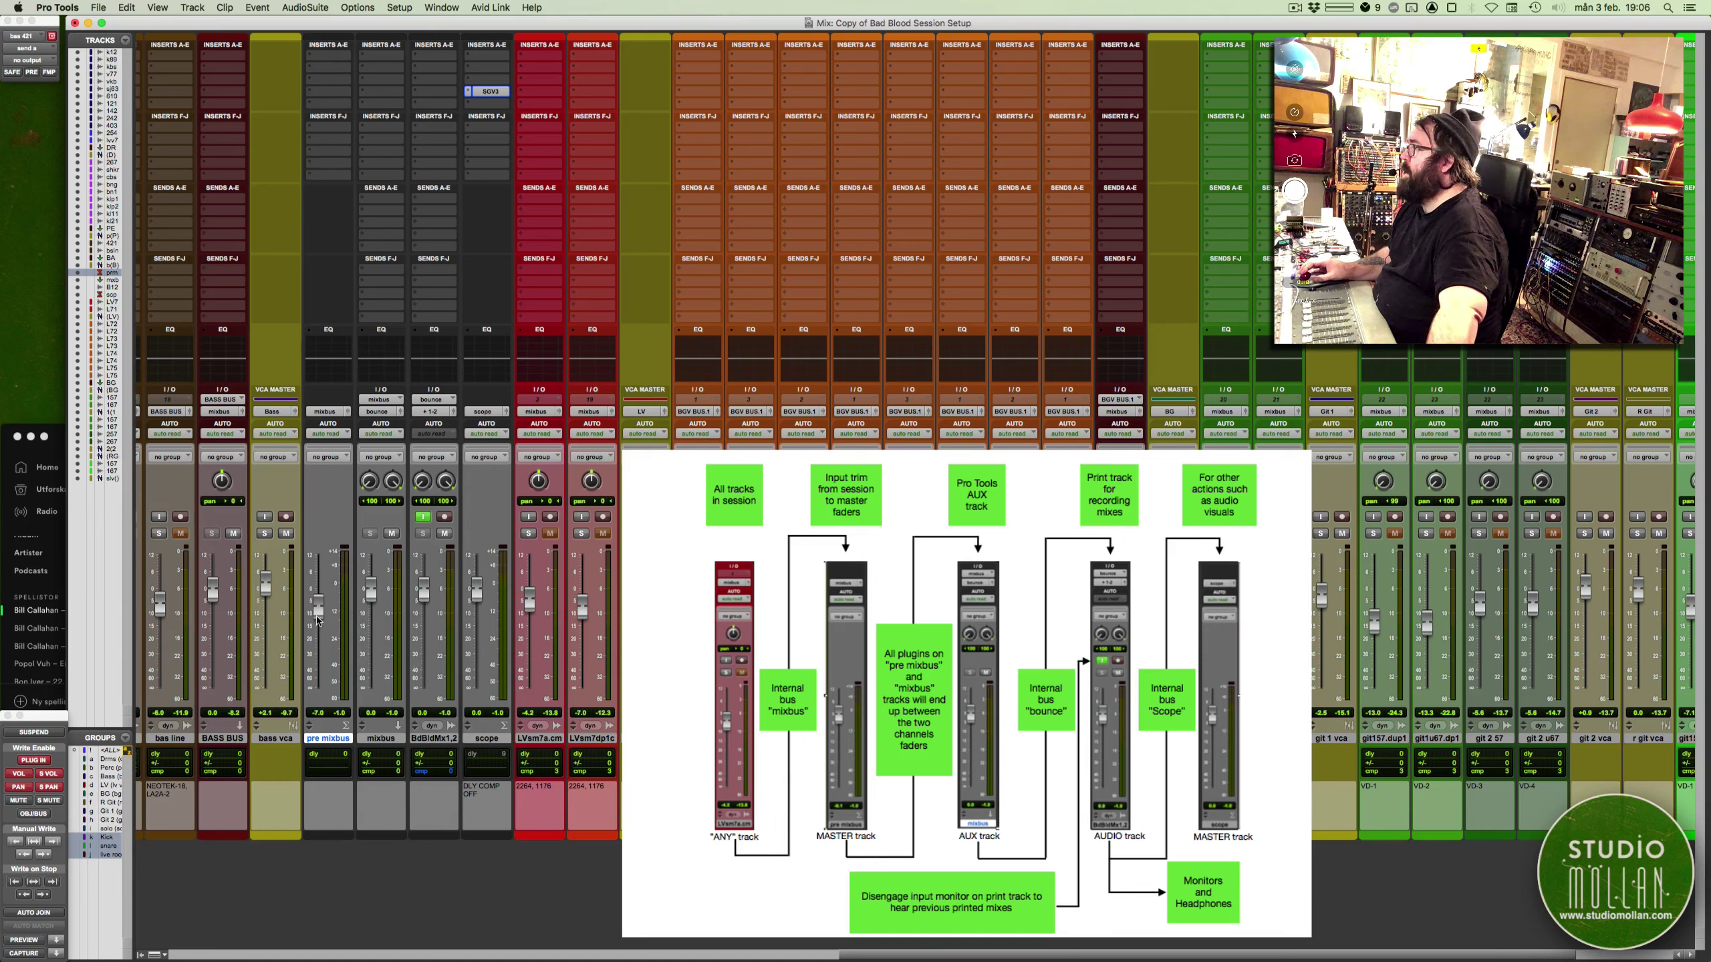
drag(319, 621, 320, 606)
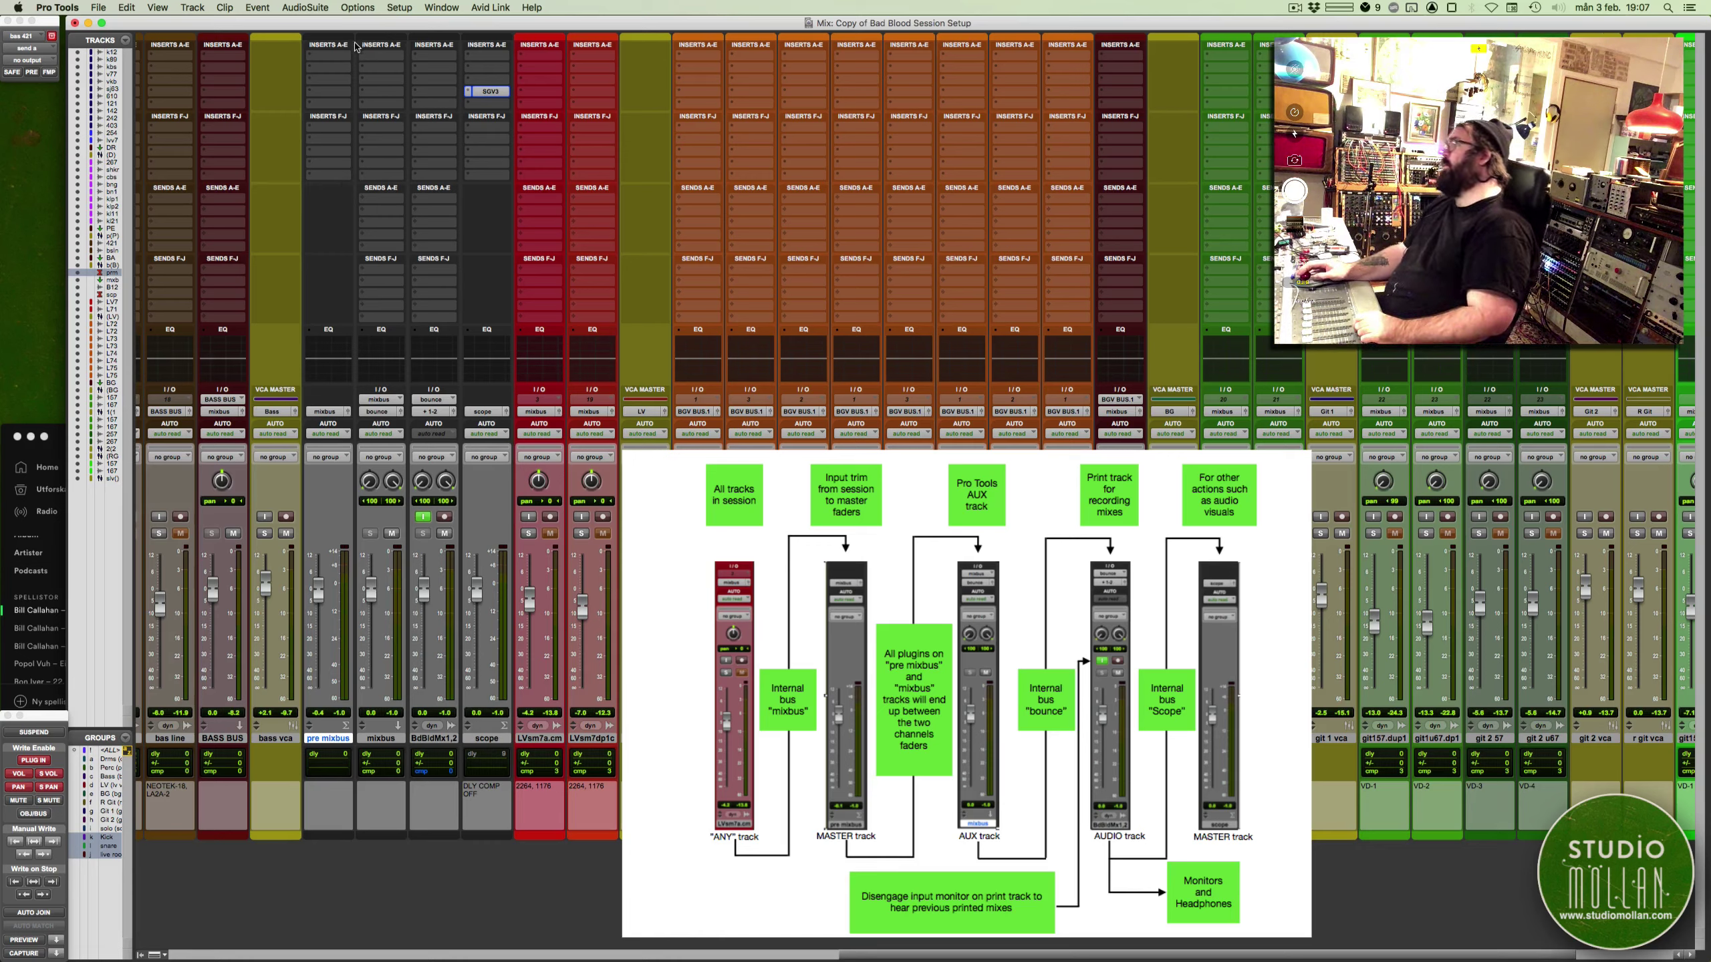
Insert the stereo Decapitator plug-in on the pre mixbus track, make it inactive, and close its window
click(316, 68)
mouse_move(336, 72)
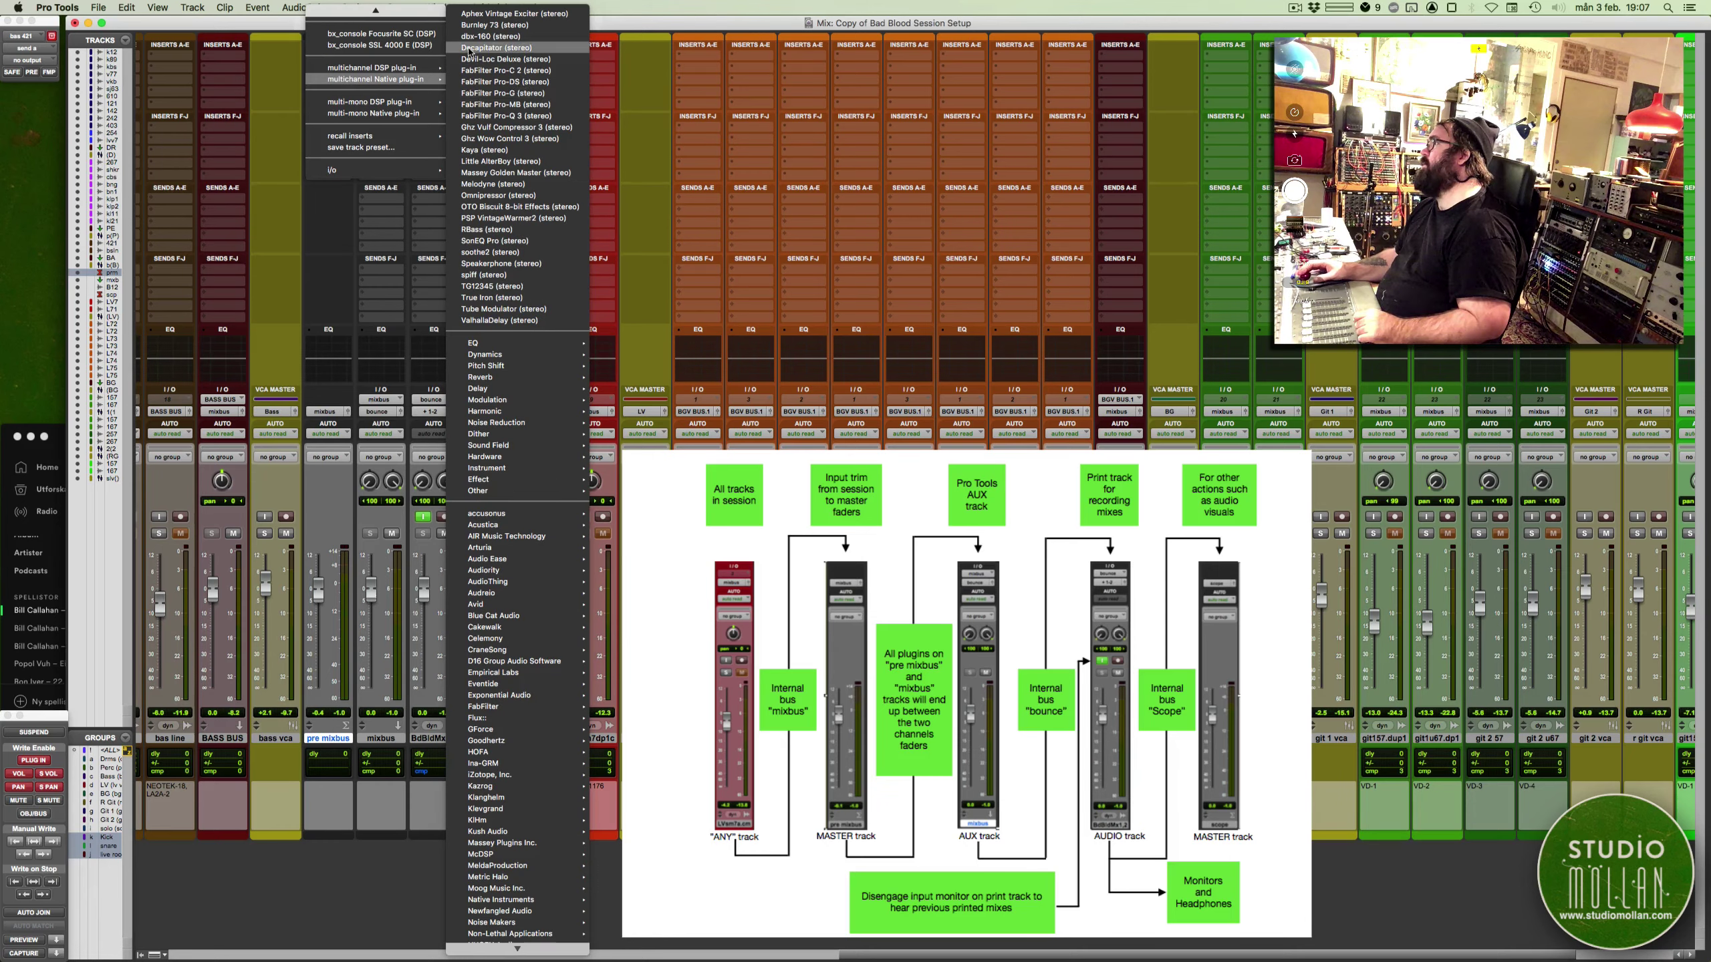
click(410, 129)
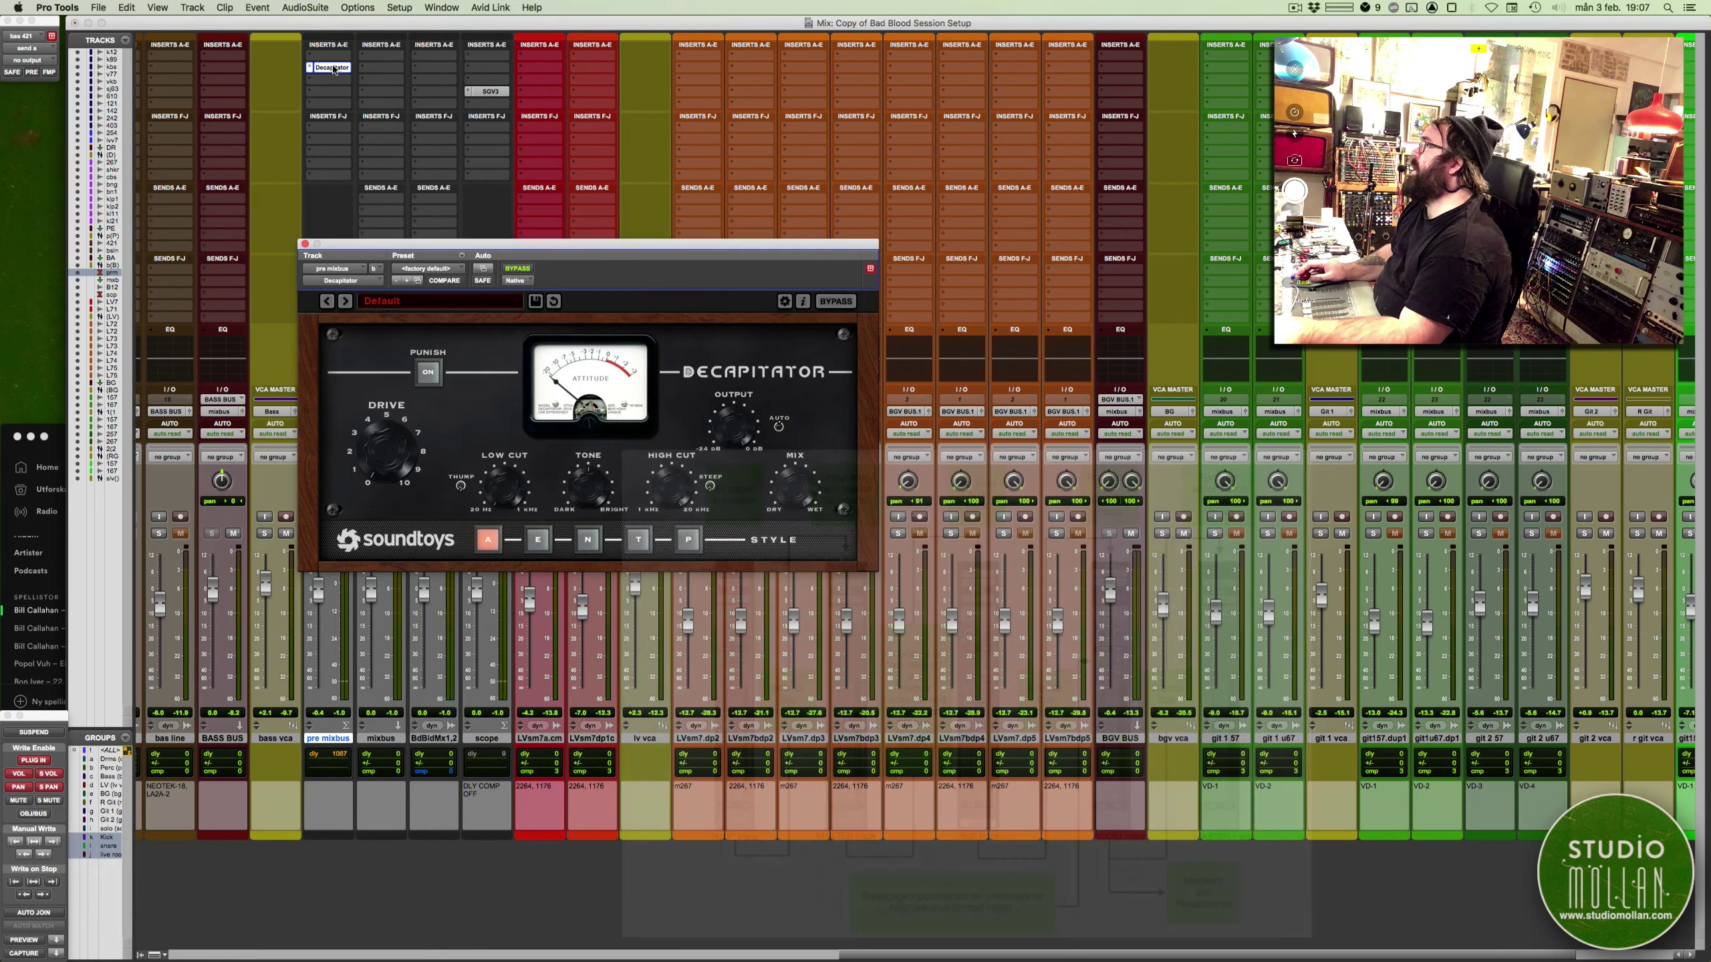
ctrl+super+click(333, 67)
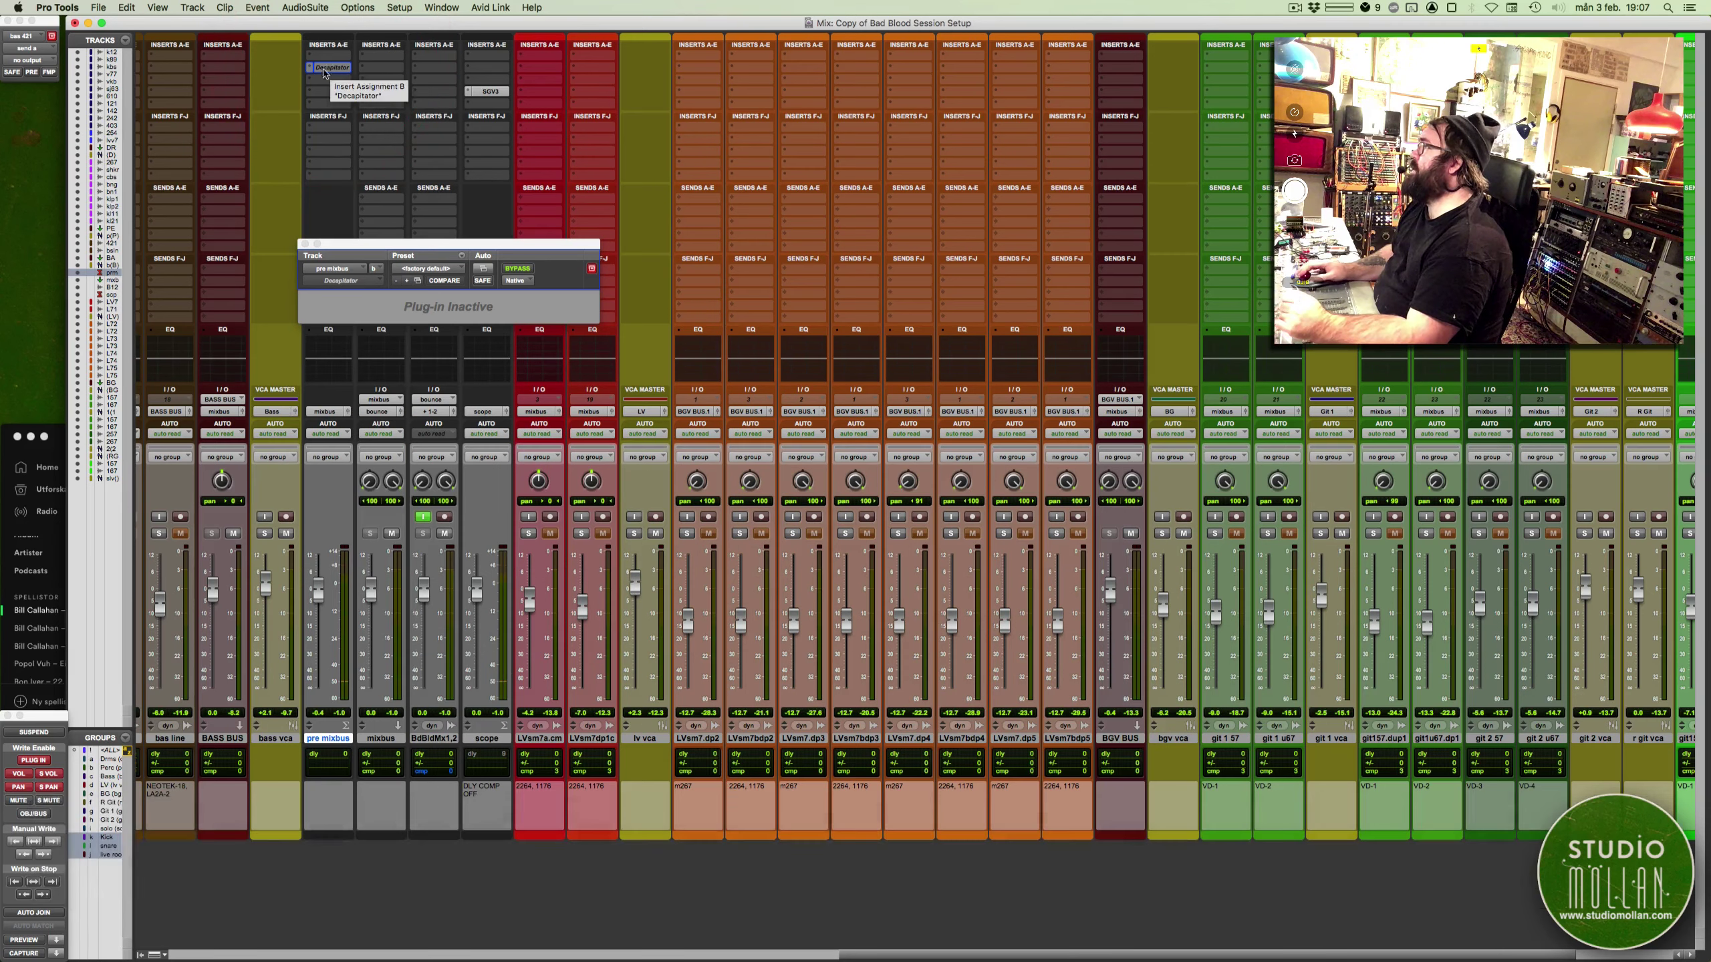
click(304, 243)
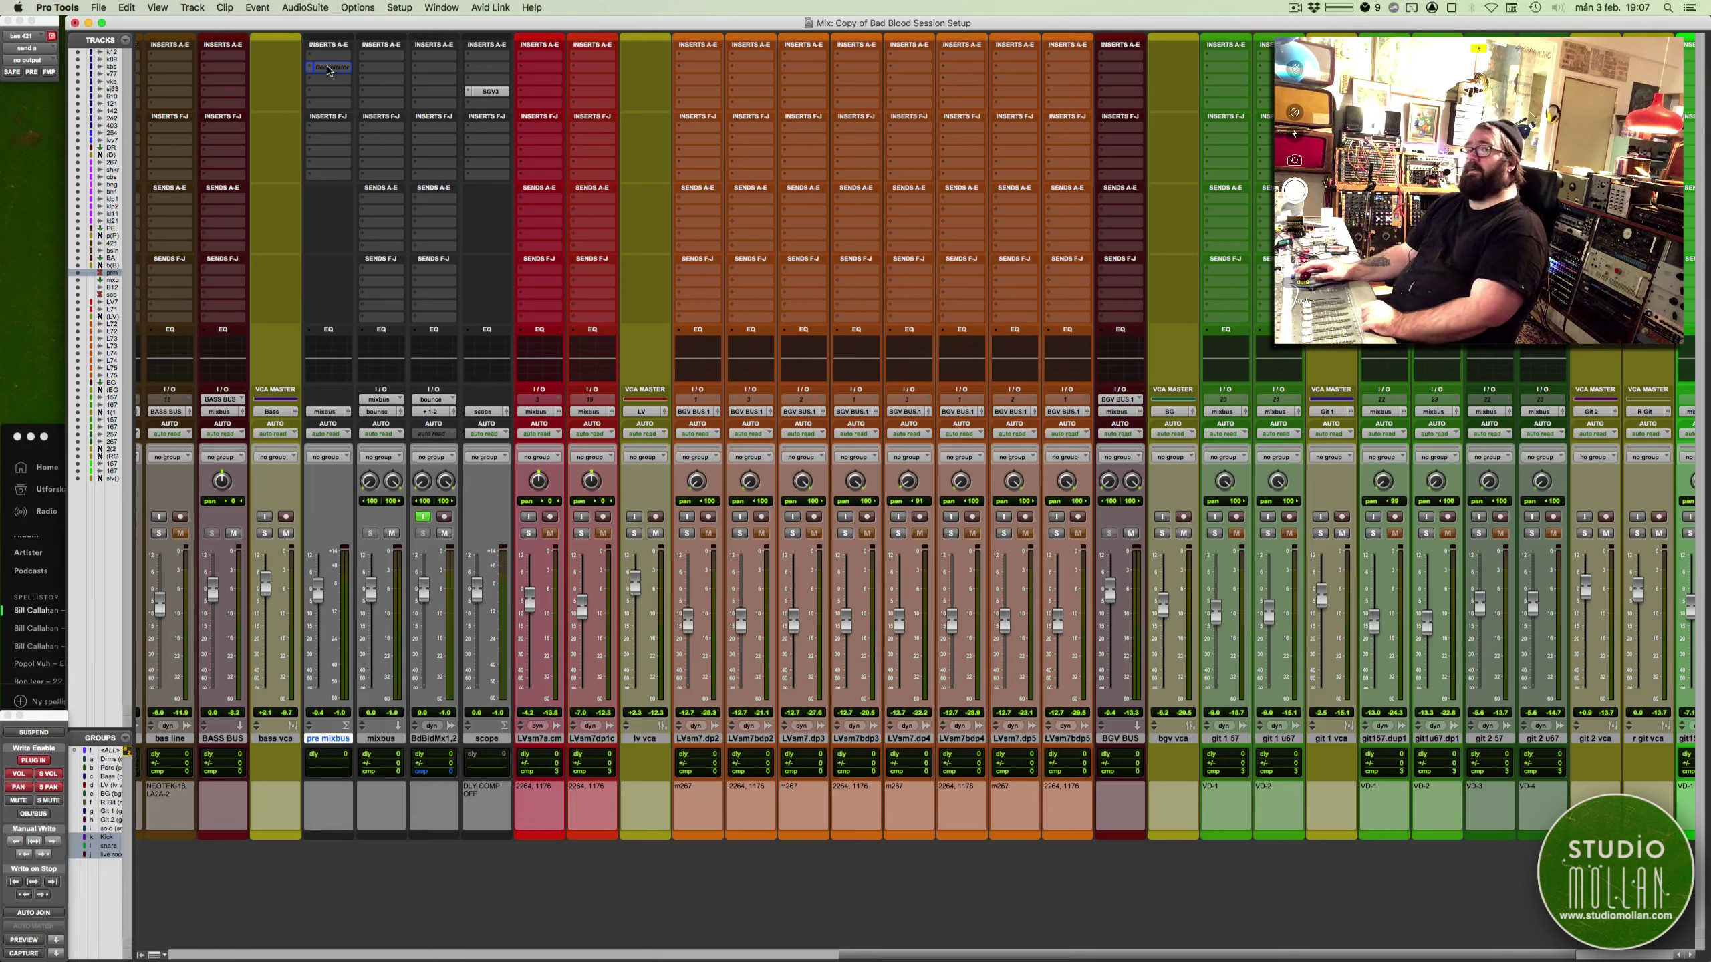
Inspect the inactive Decapitator's window on pre mixbus and browse the multichannel Native plug-ins available for that insert
click(330, 68)
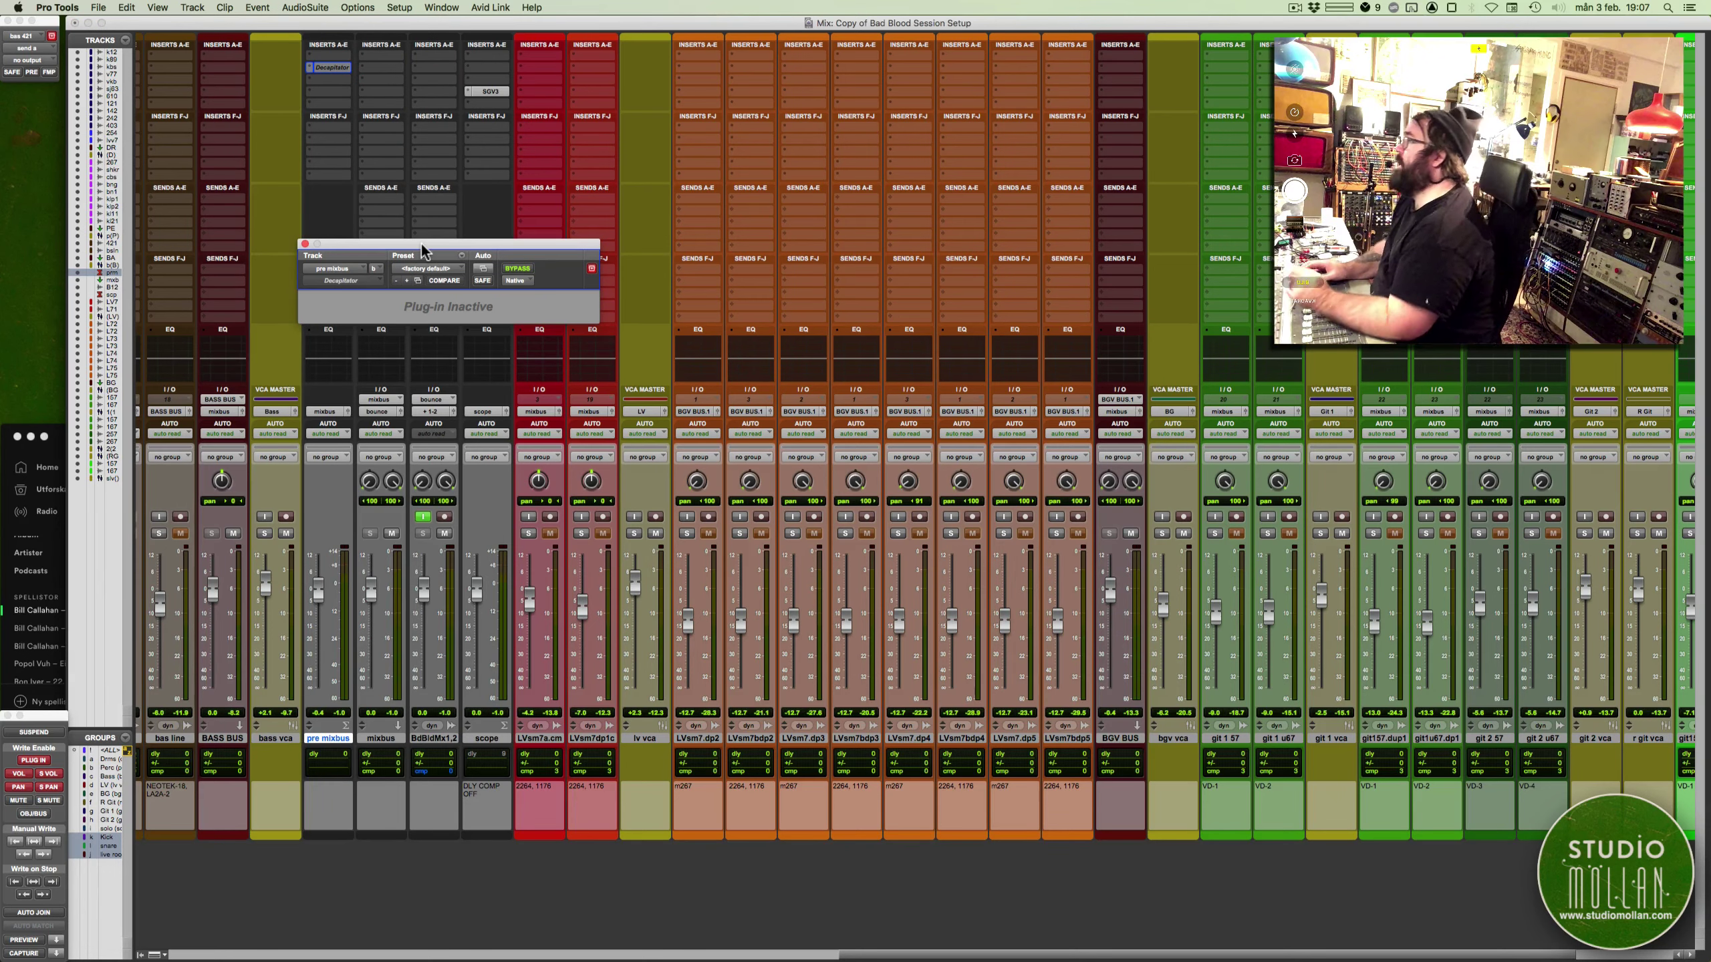
click(305, 244)
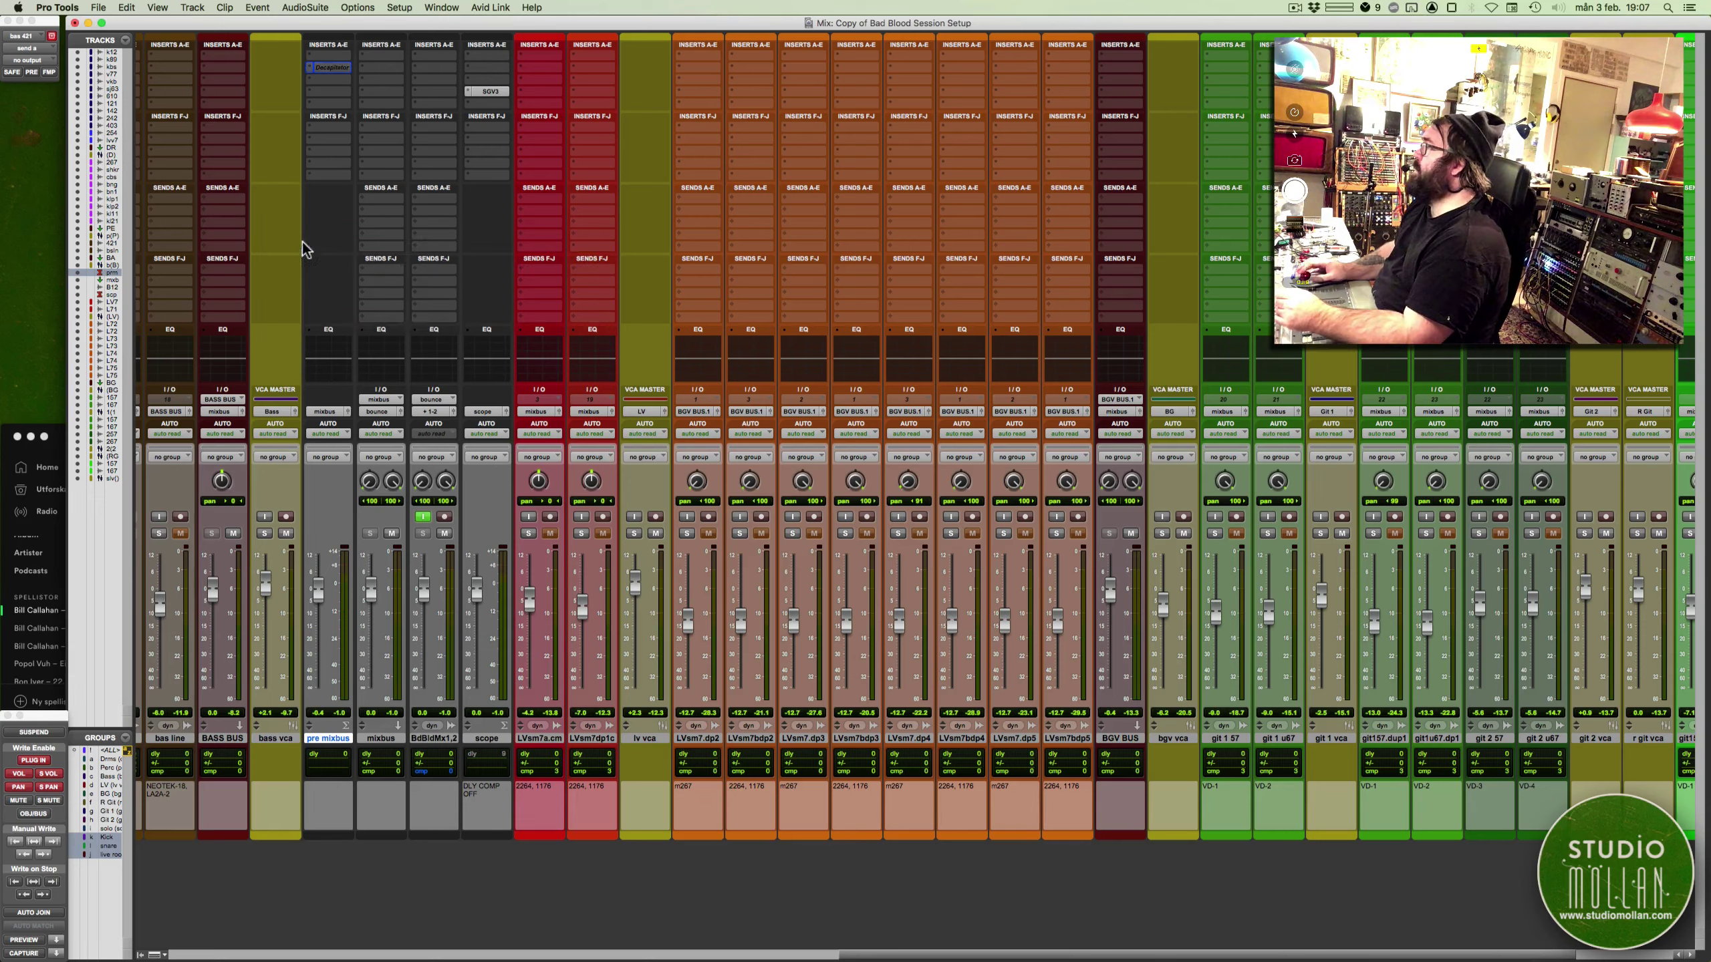
click(308, 73)
mouse_move(367, 80)
mouse_move(497, 300)
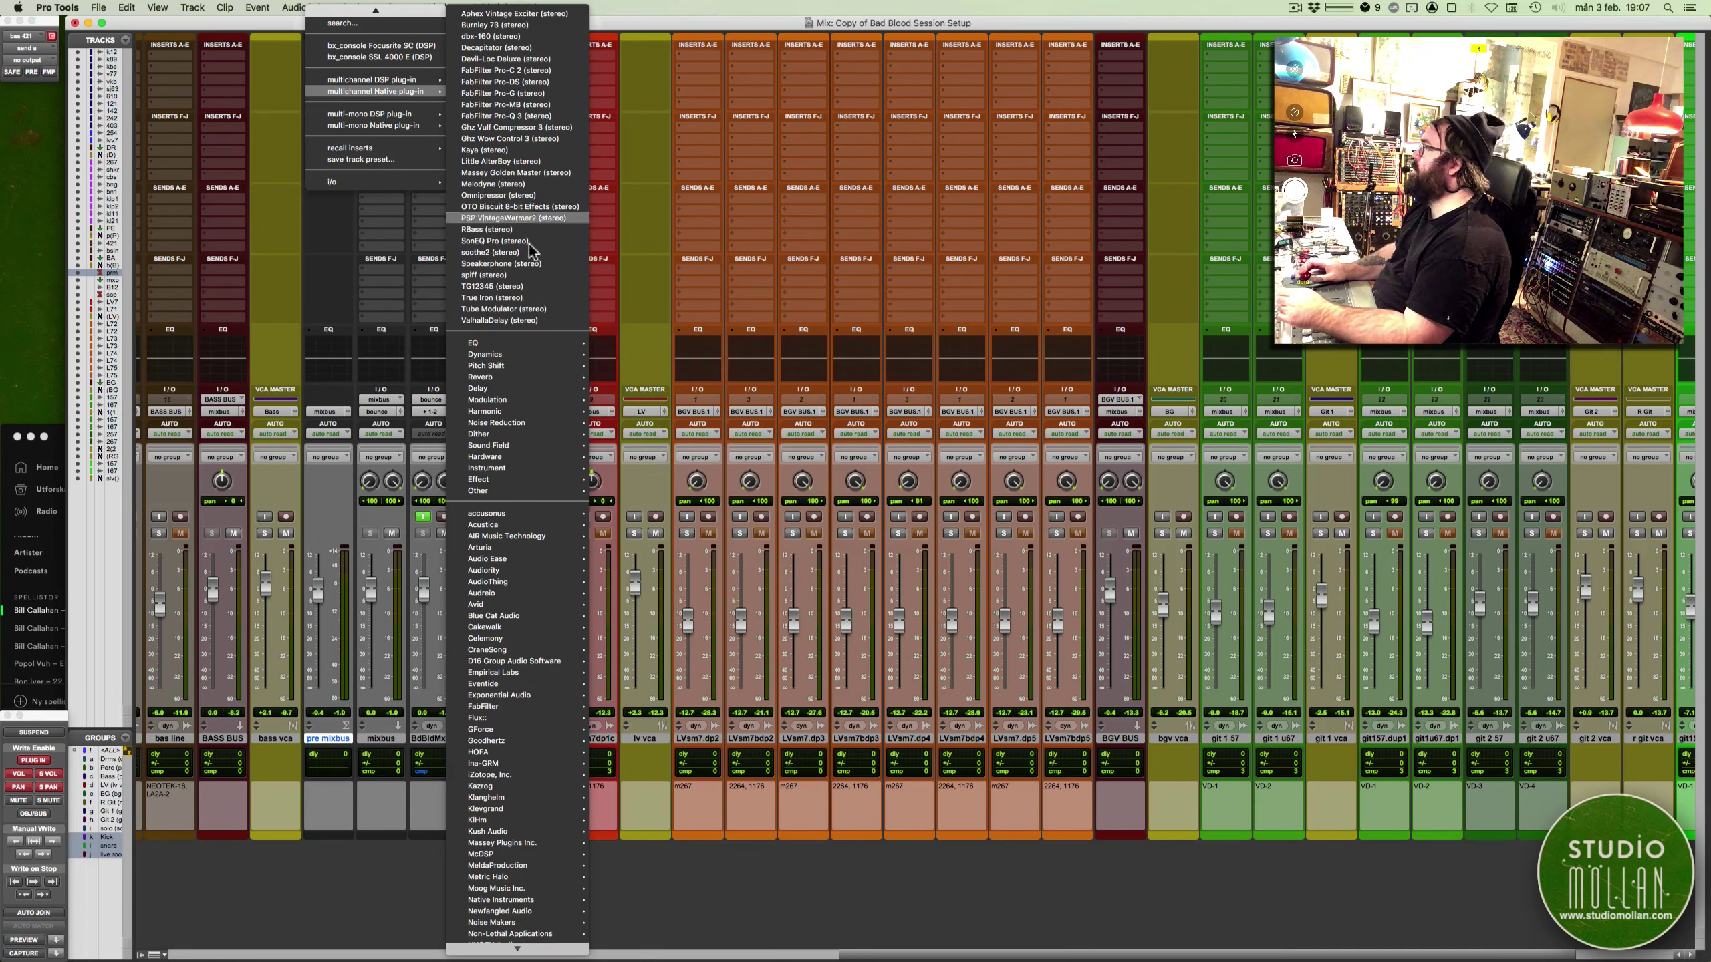
mouse_move(519, 547)
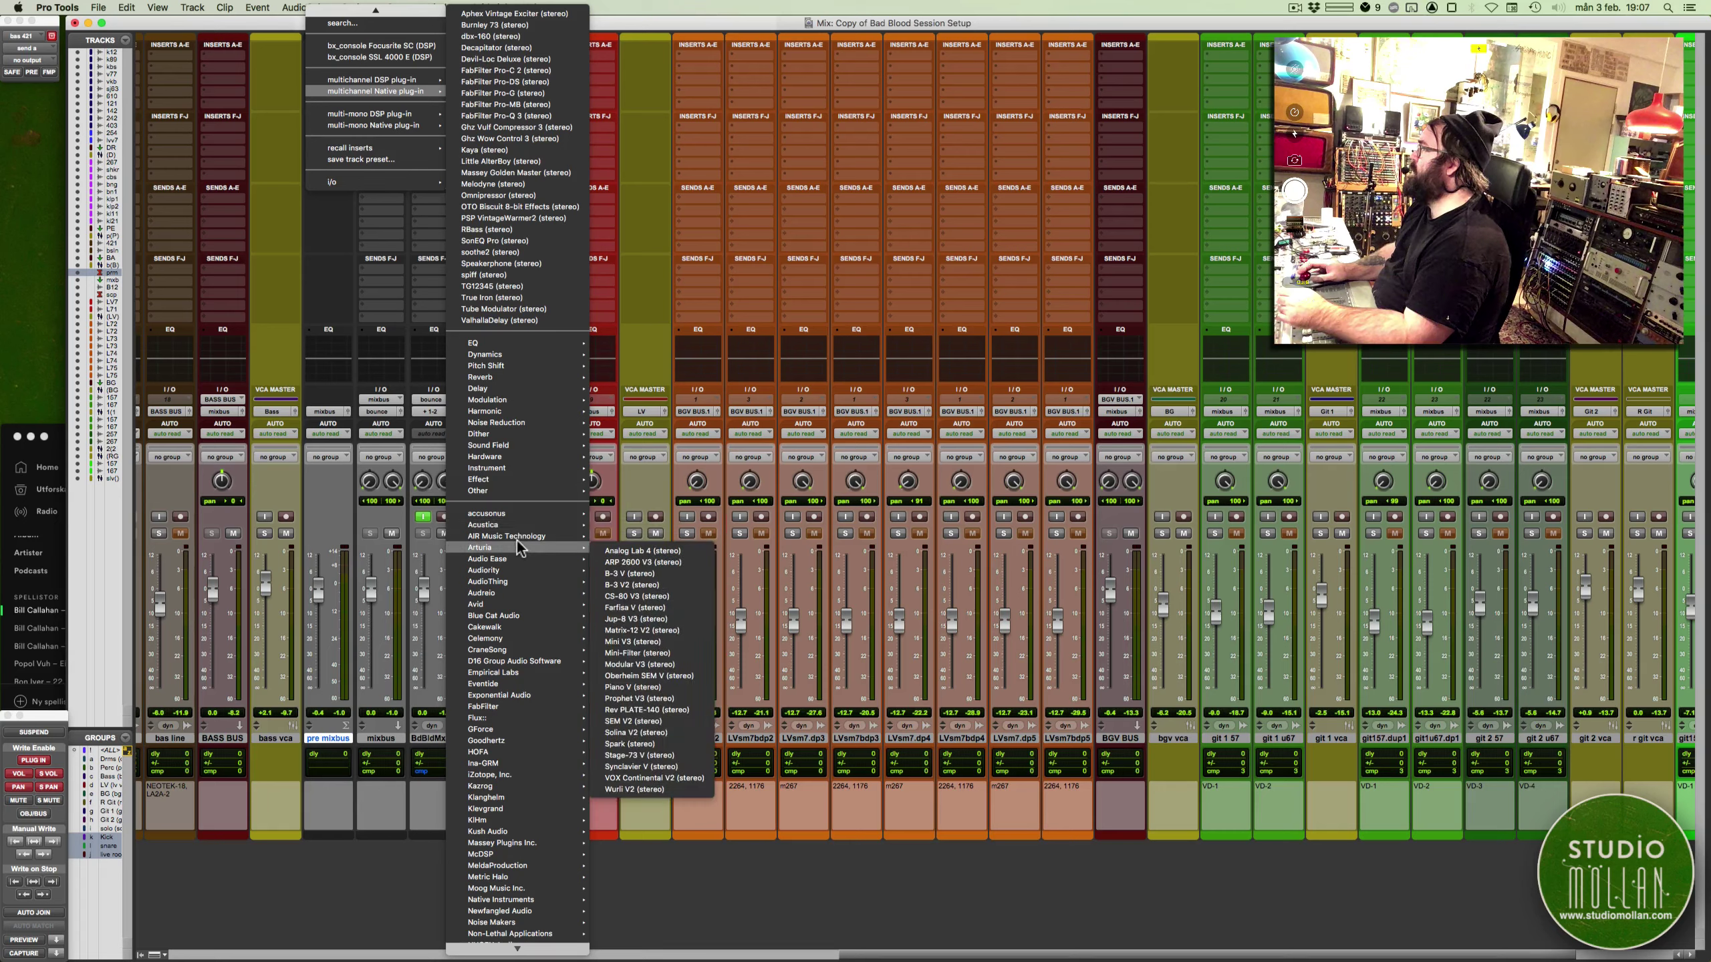
mouse_move(516, 638)
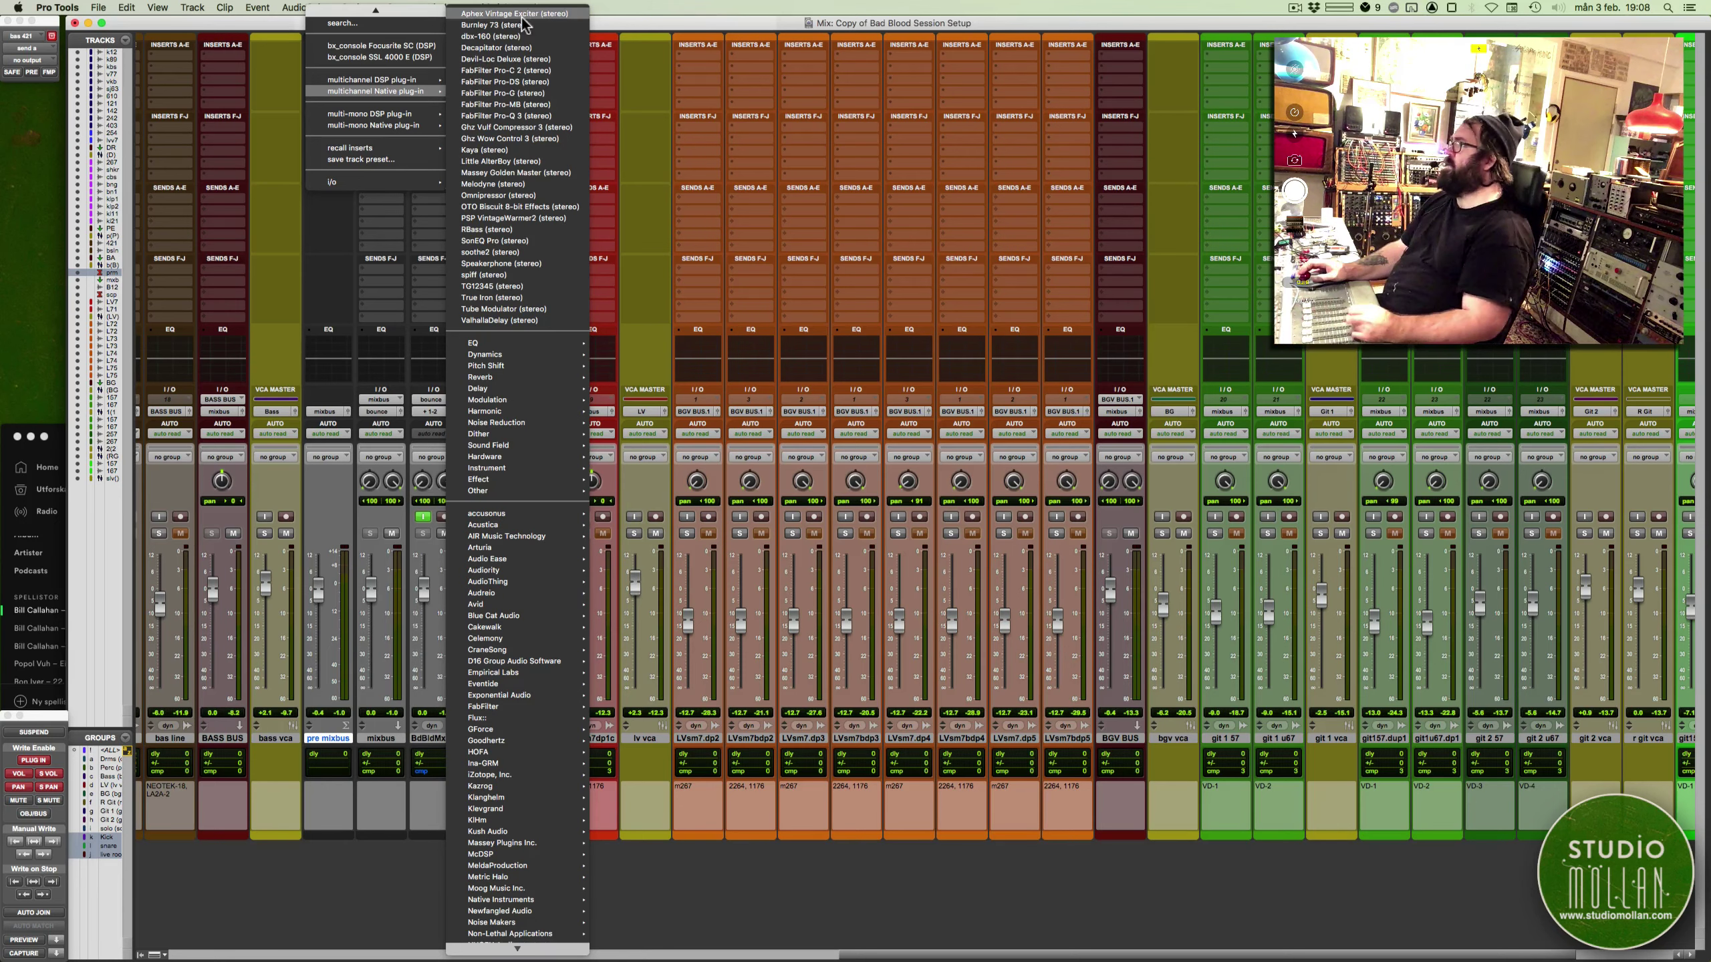
click(498, 48)
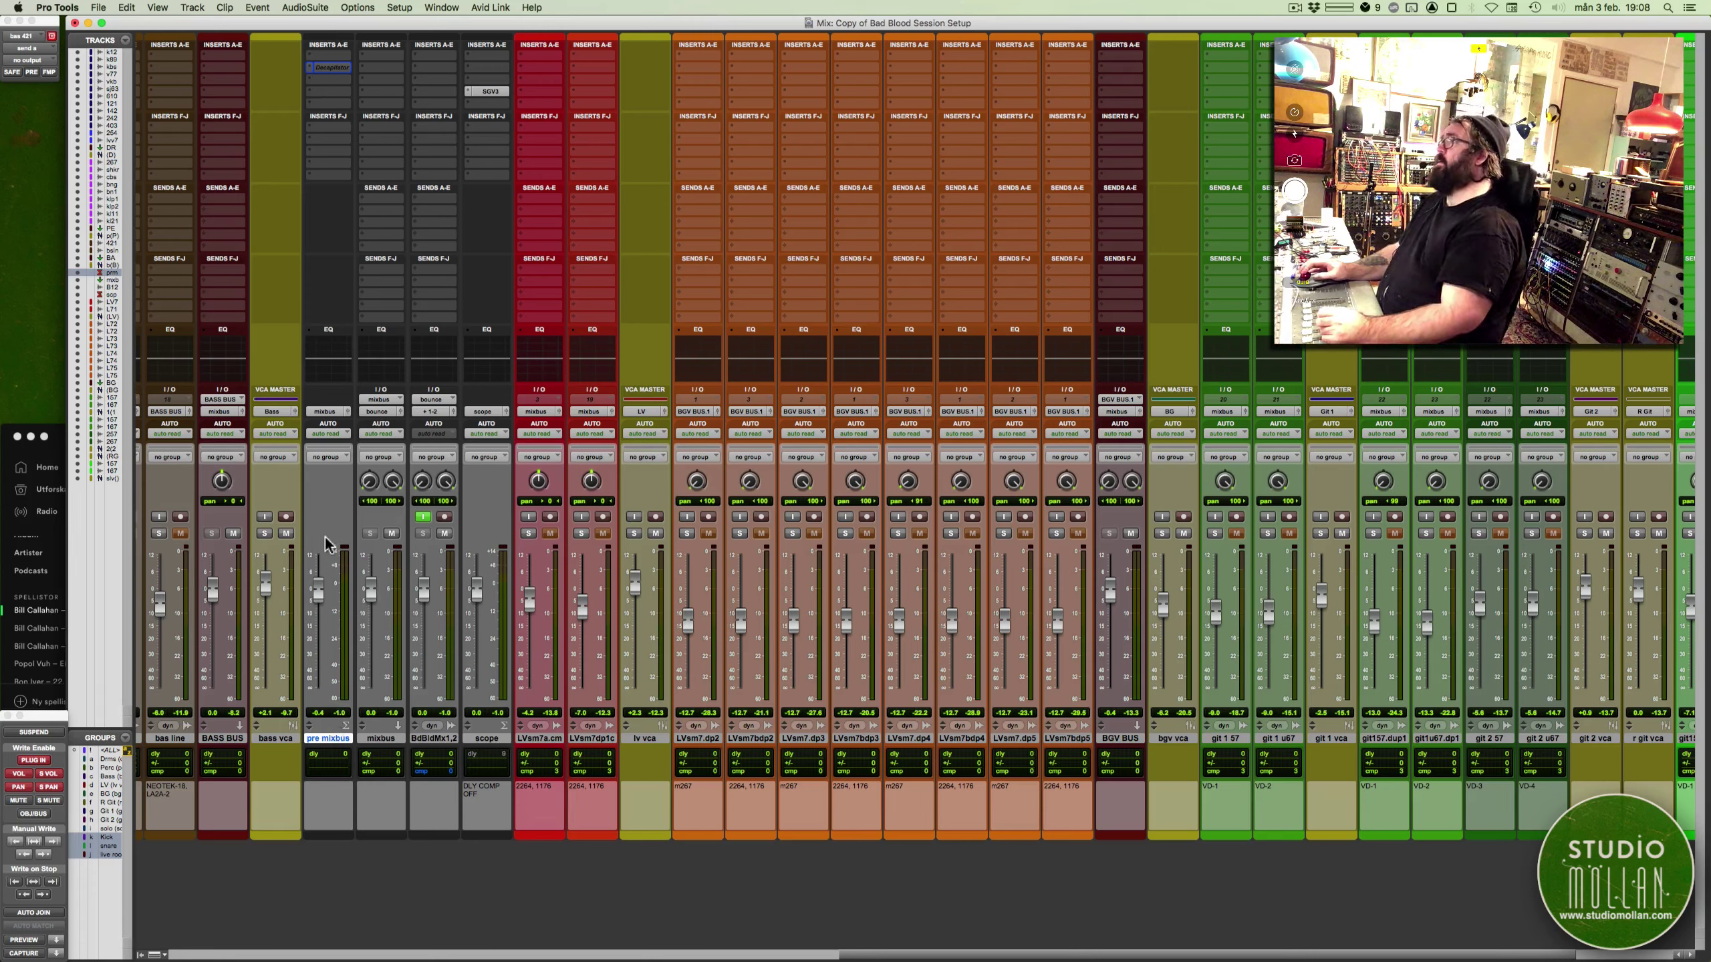
Reactivate the Decapitator on the pre mixbus track and remove it by setting the slot to no insert
ctrl+super+click(332, 69)
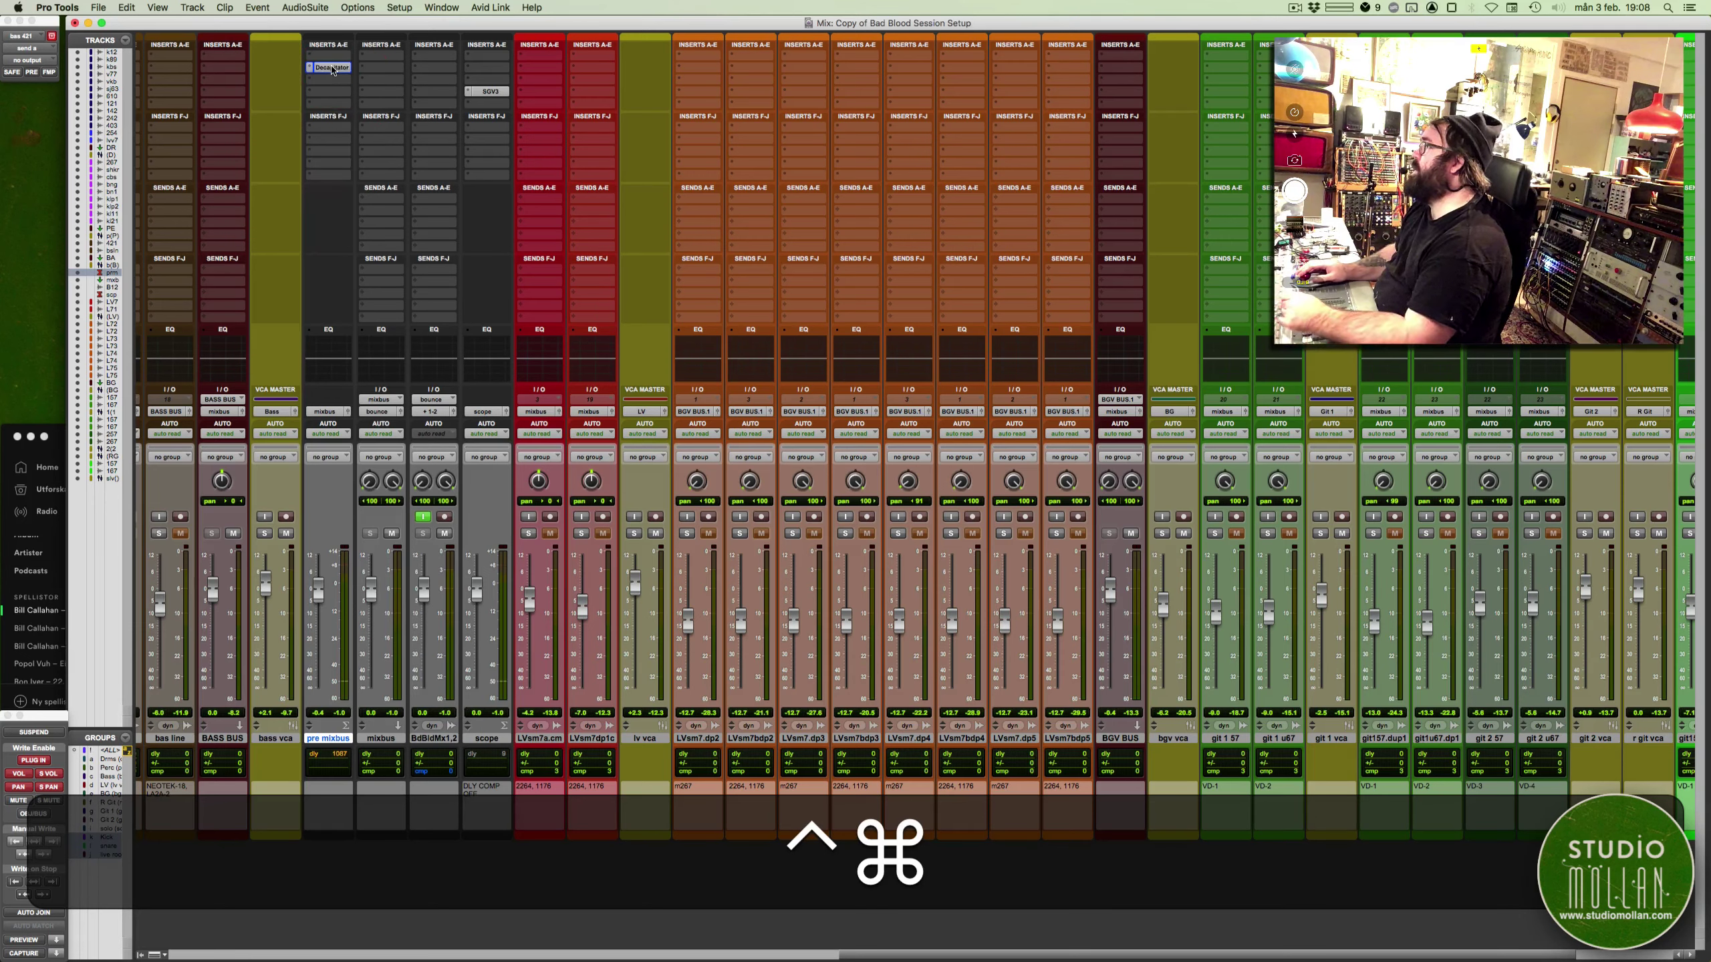
click(331, 69)
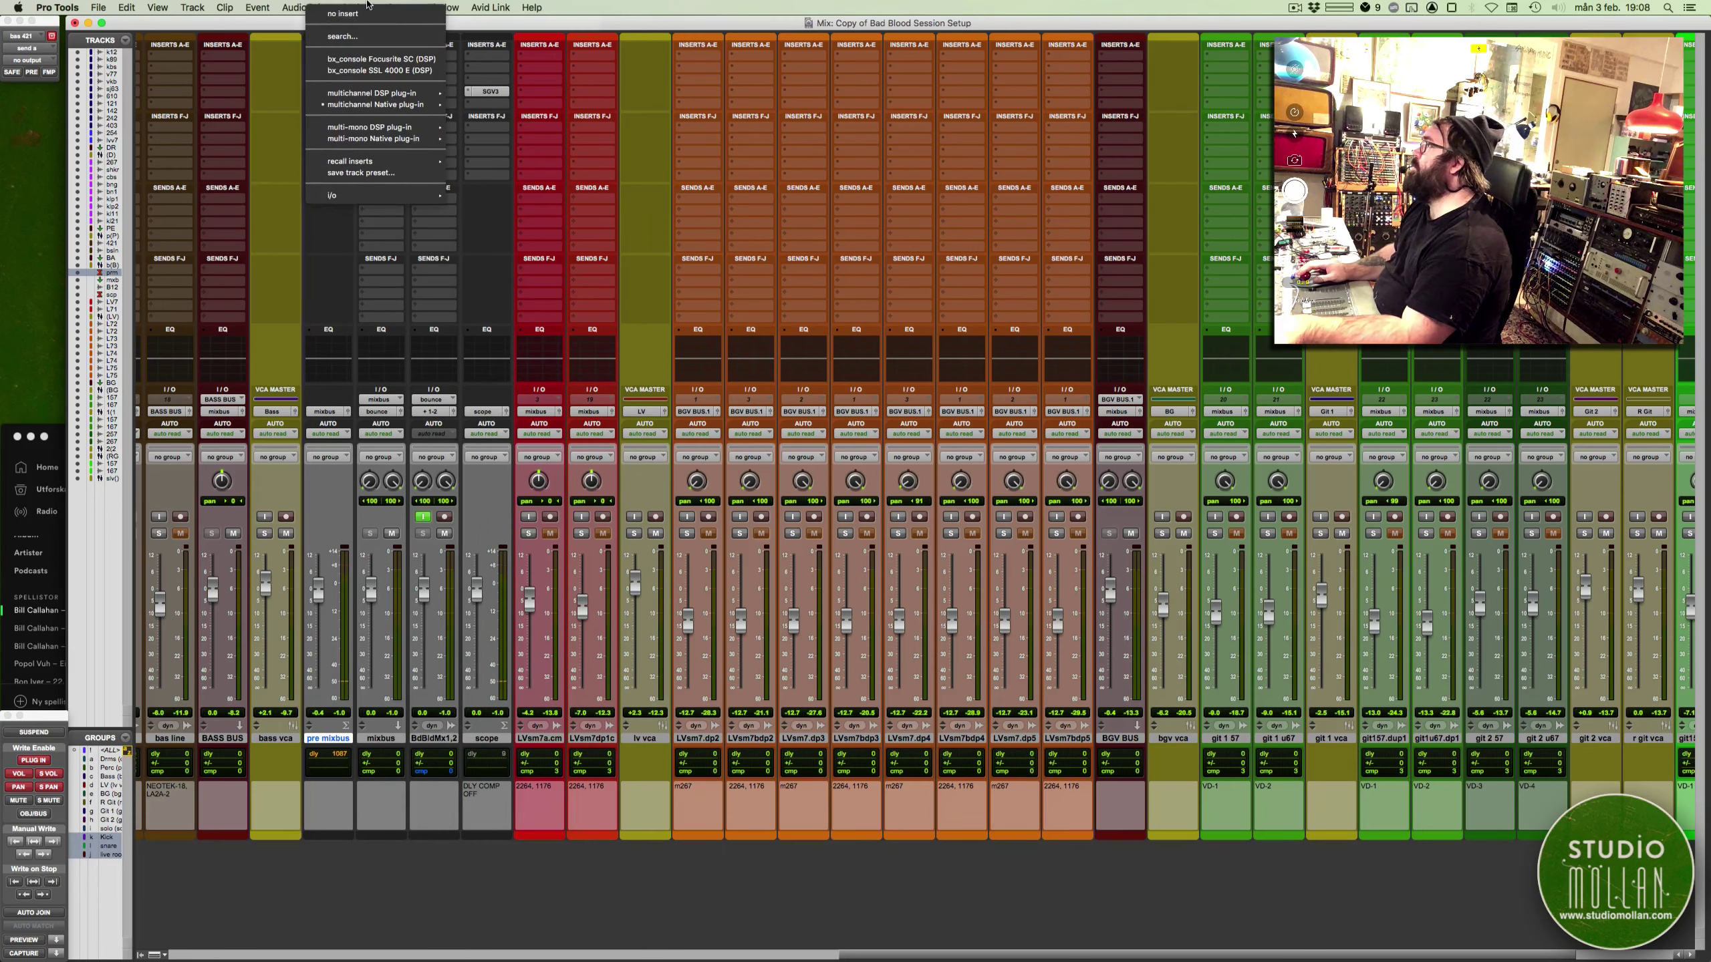
click(350, 14)
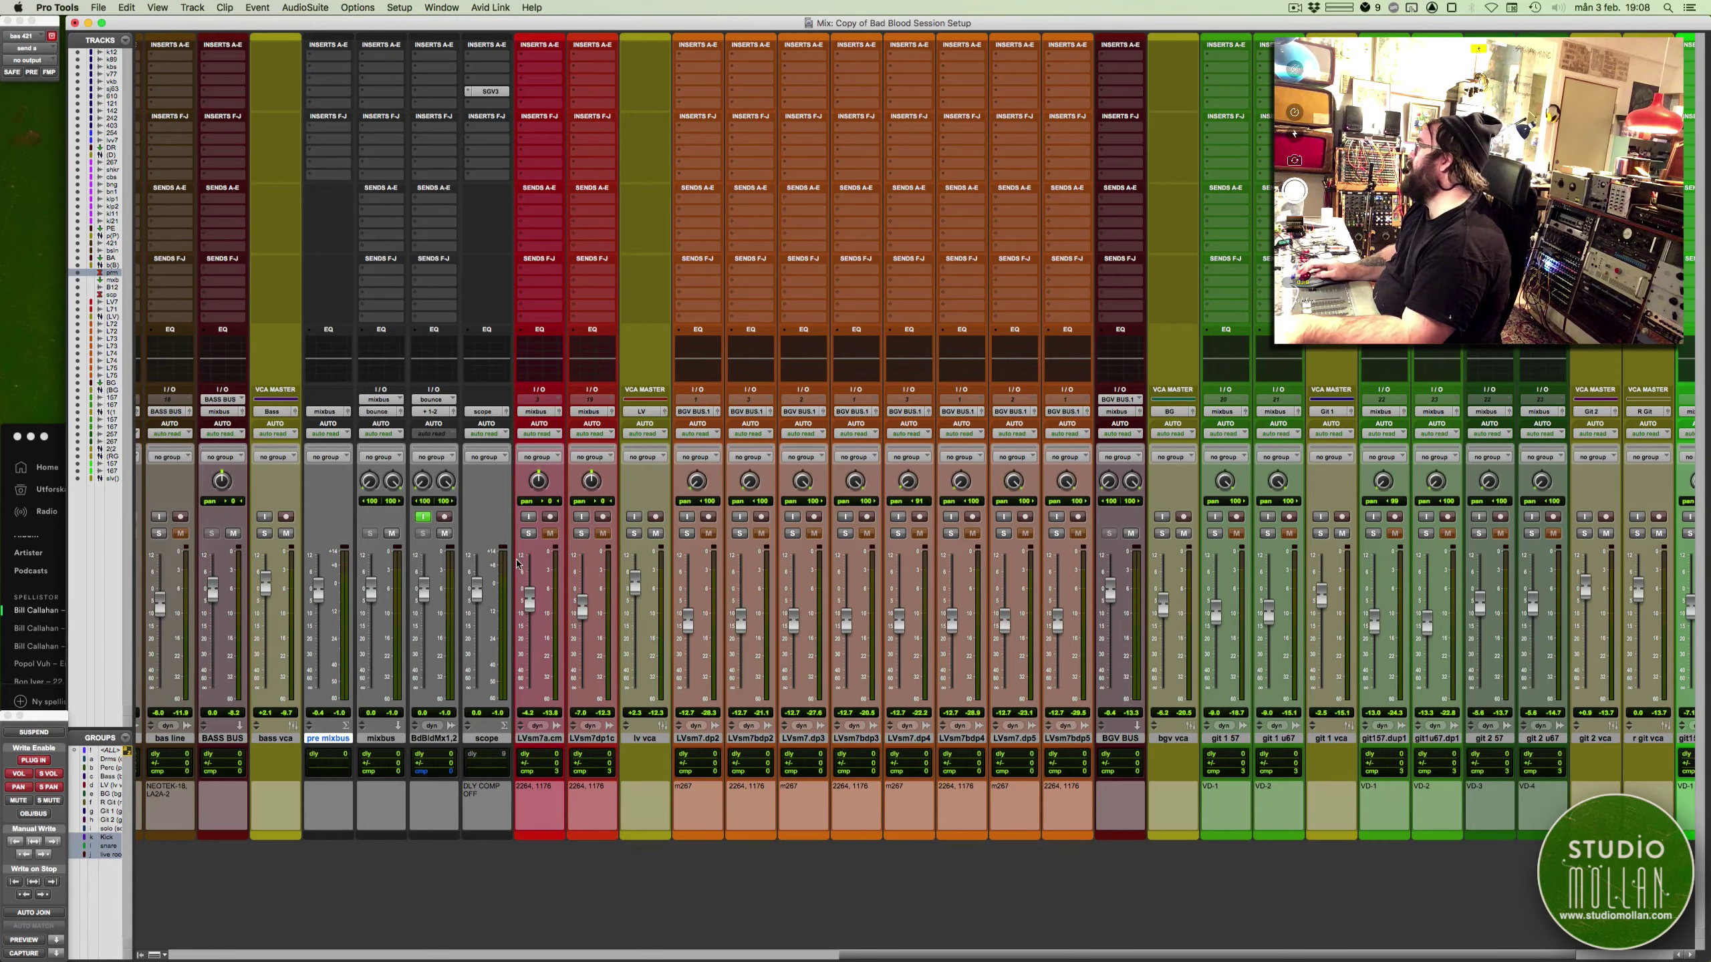
Turn off solo on the solo vca track and switch to the Edit window
scroll(517, 563, right, 5)
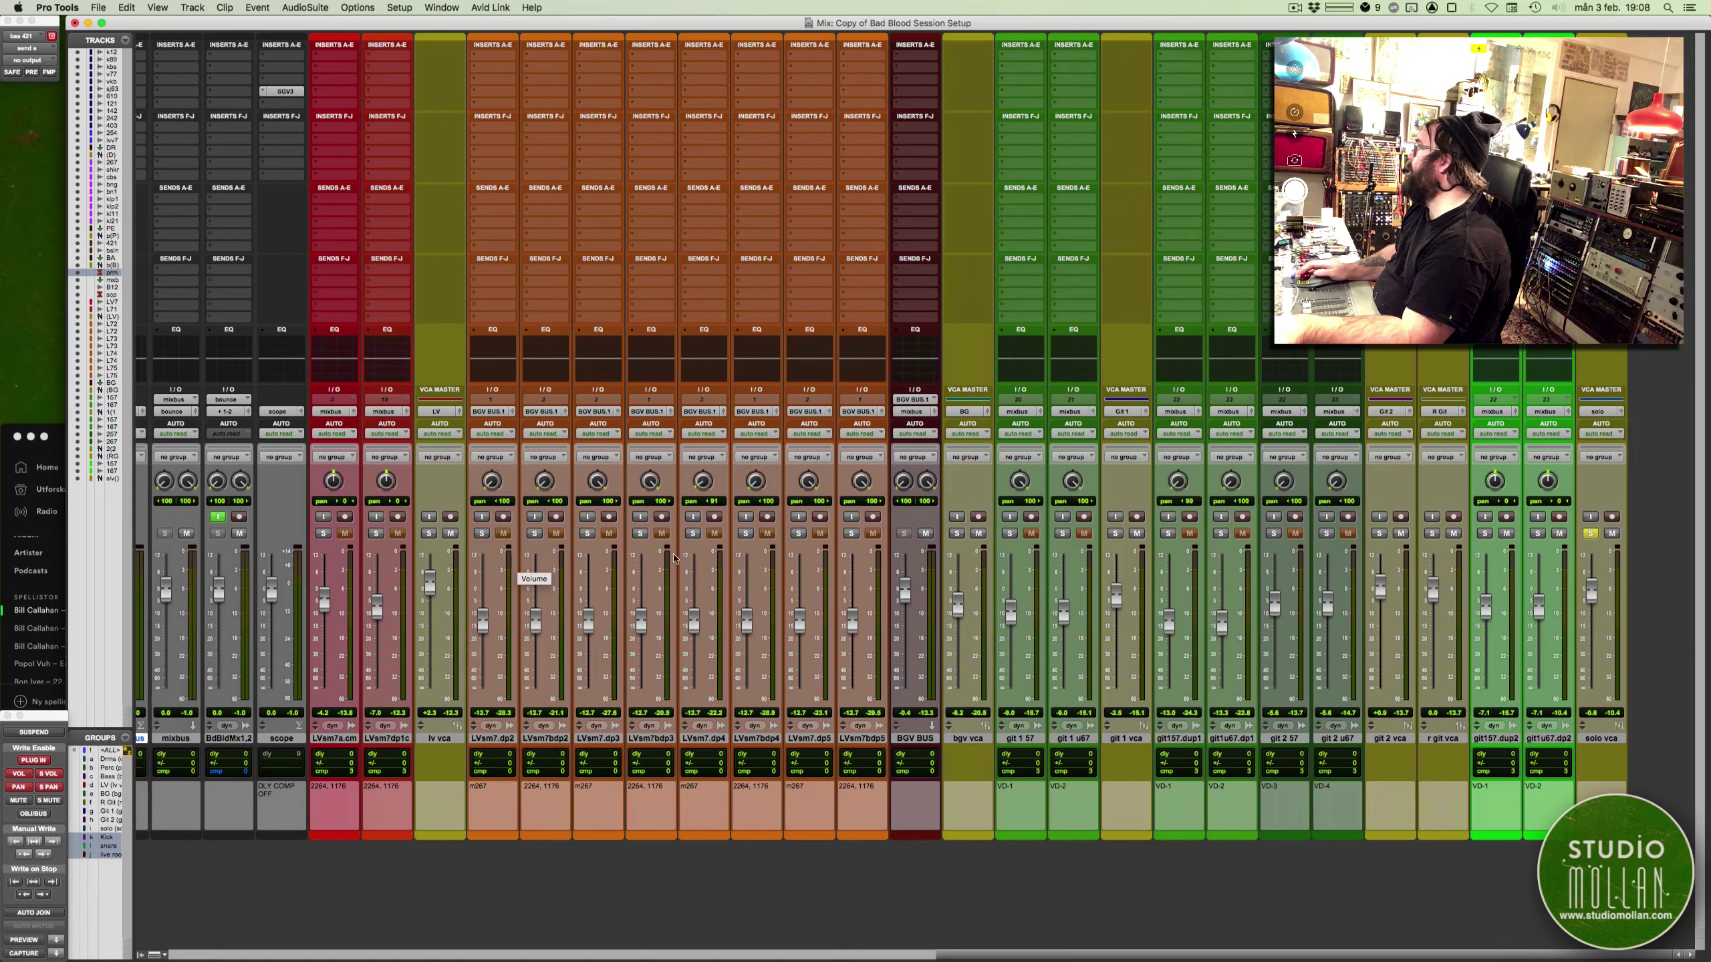
click(1591, 533)
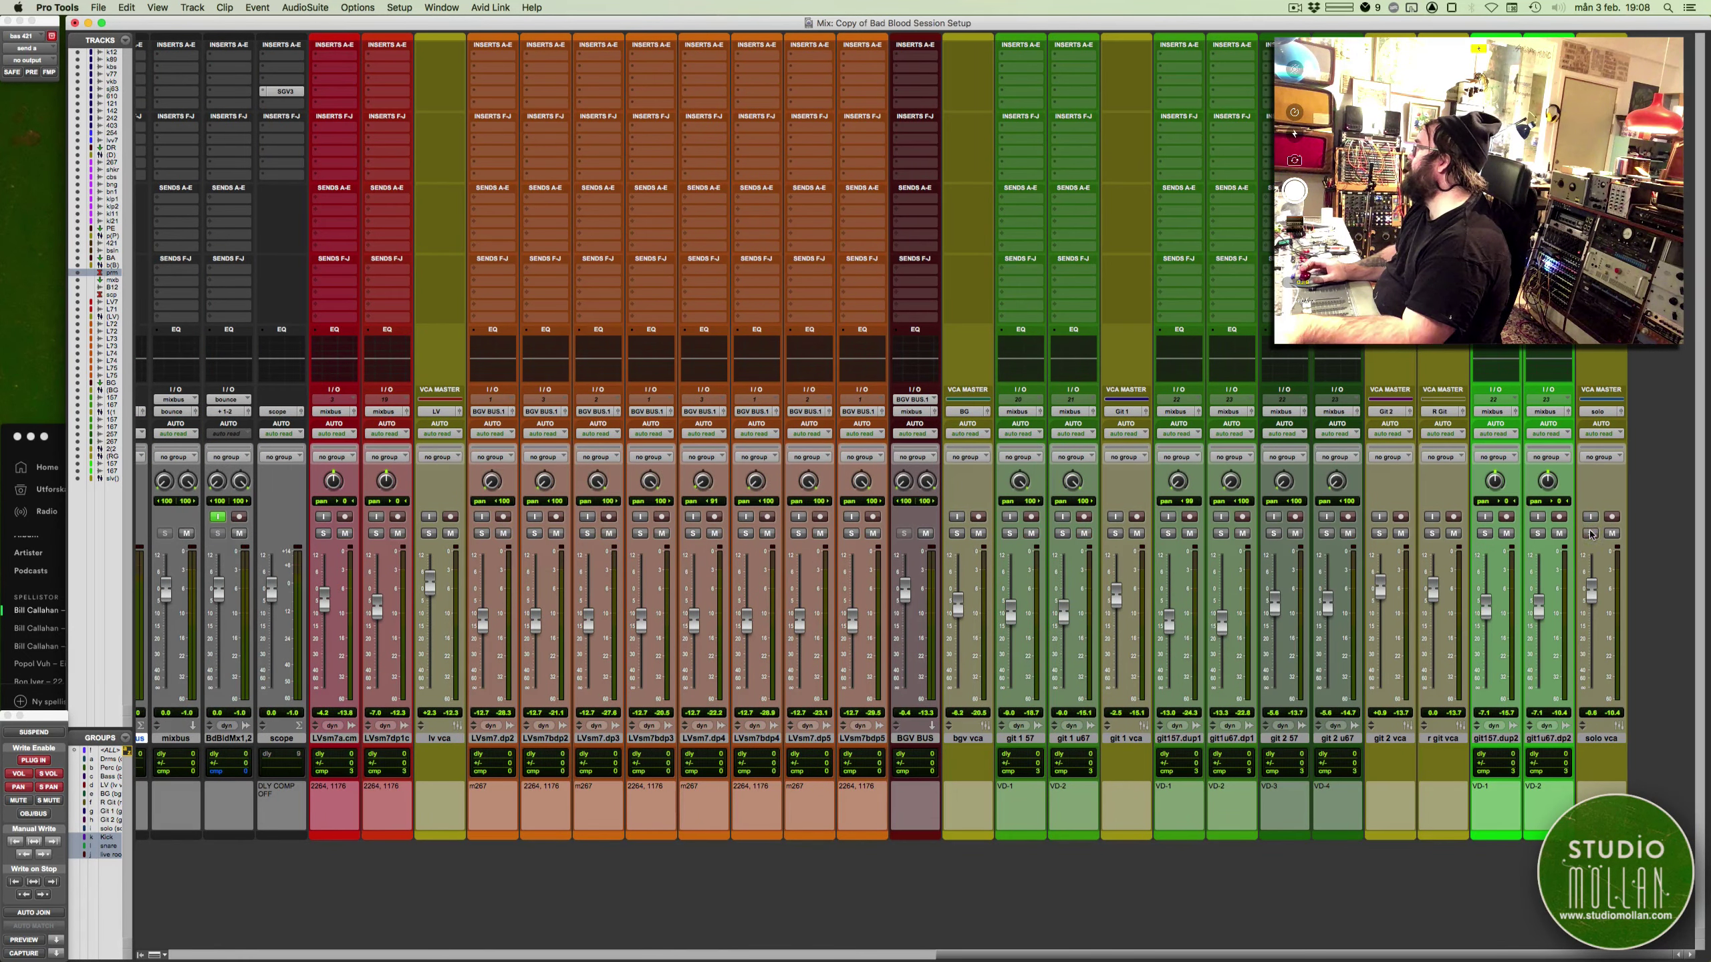
scroll(1124, 608, left, 10)
key(super+equal)
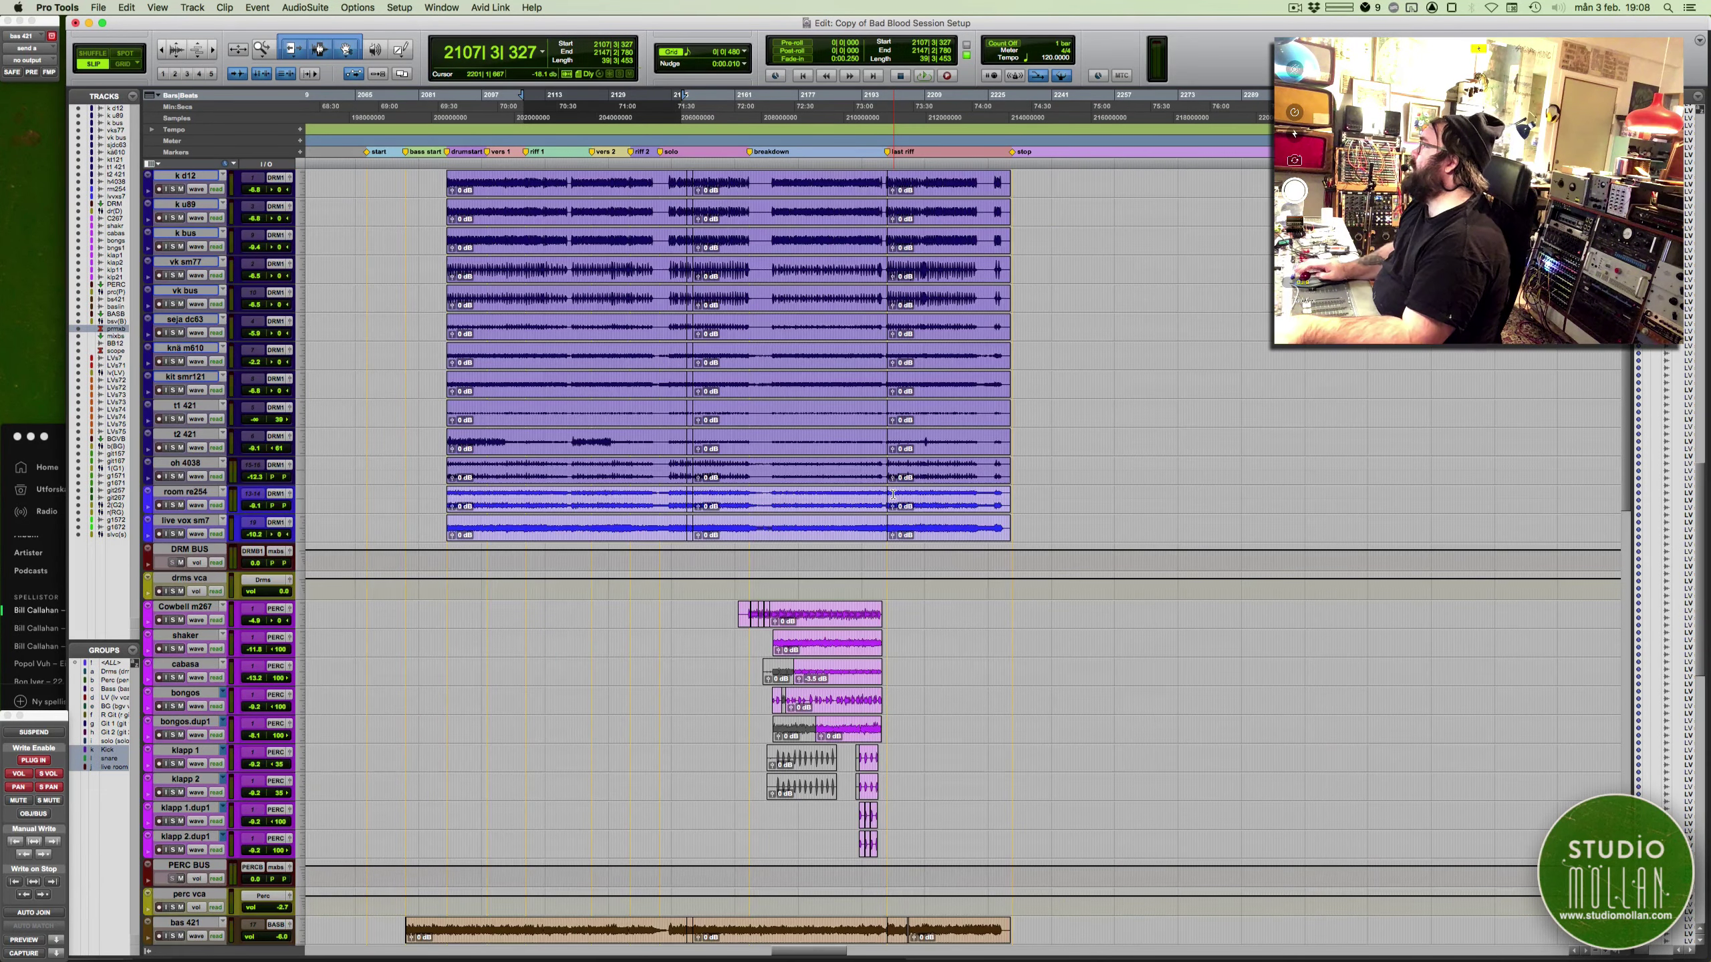
Review the session's tracks in the Edit window, select the solo vca track at the end, and return to the Mix window
scroll(893, 494, down, 15)
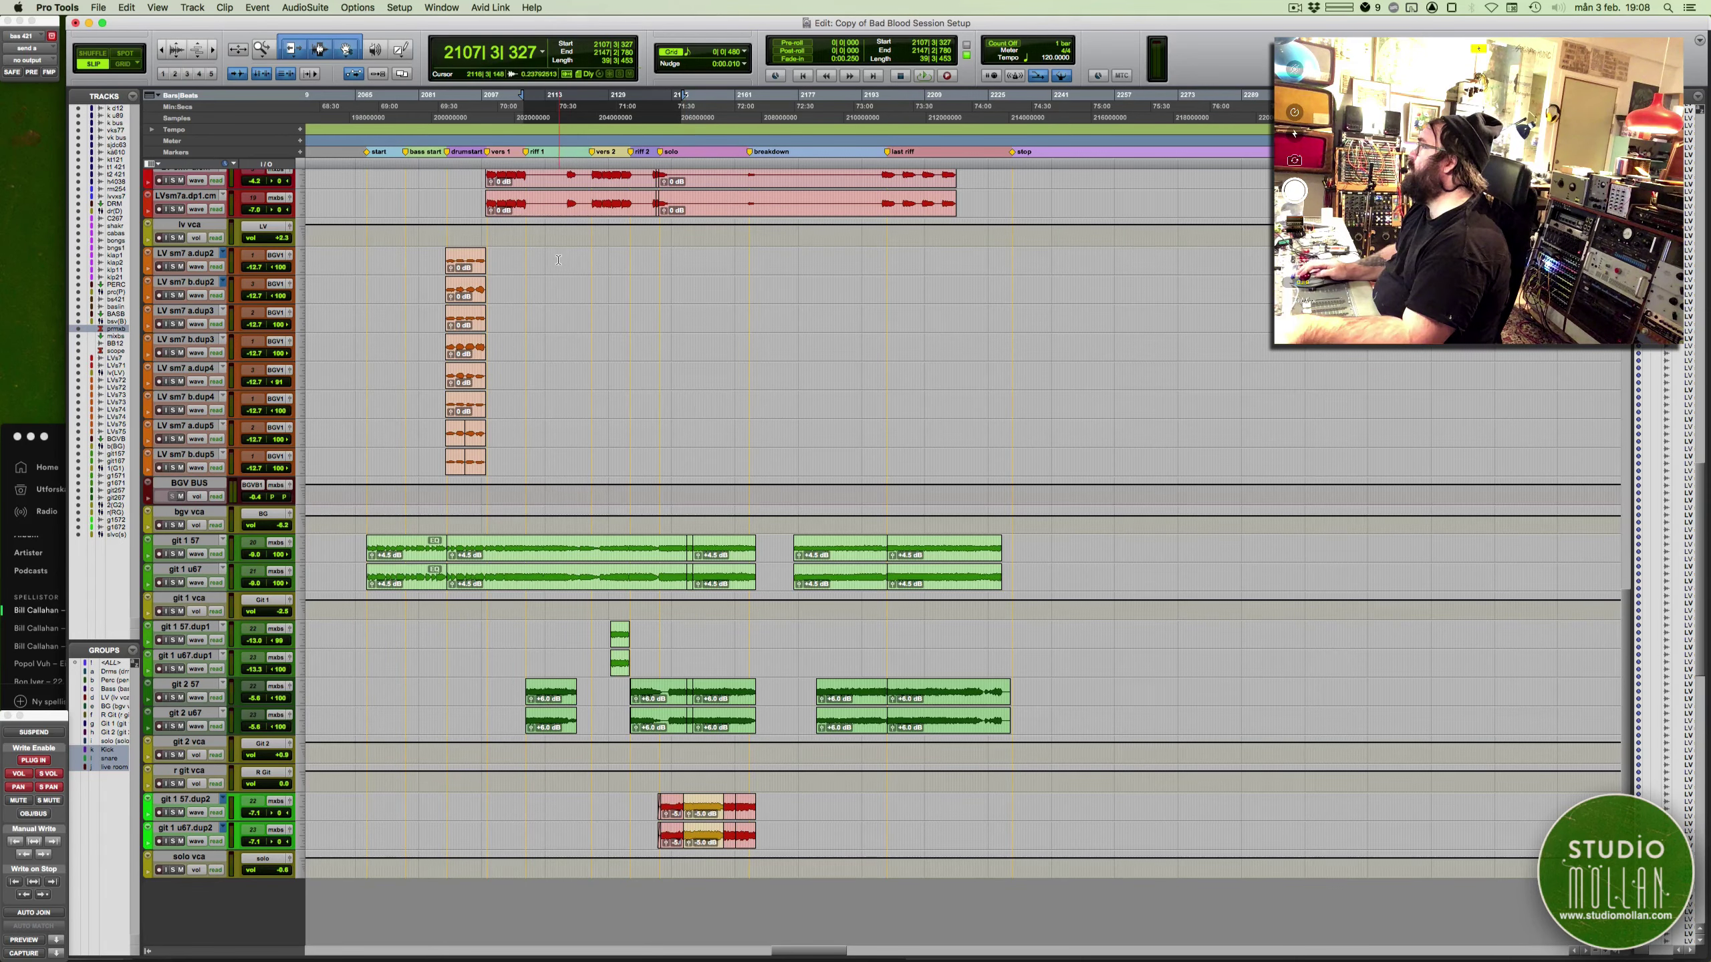
scroll(557, 256, up, 15)
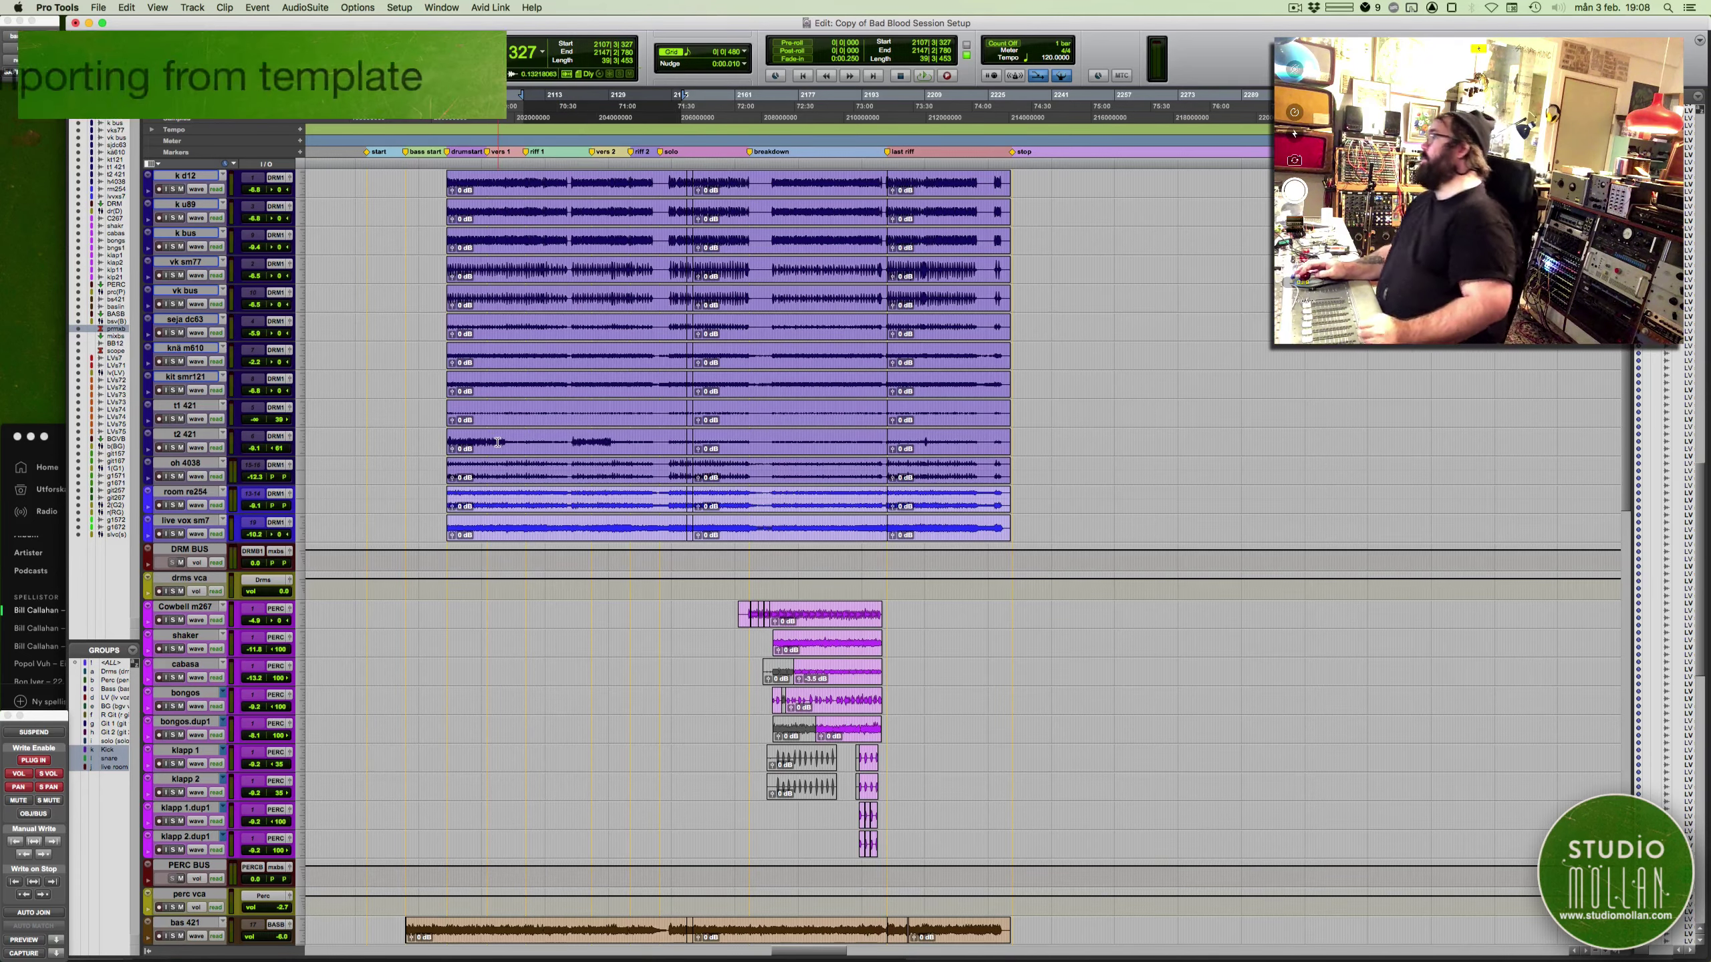
scroll(511, 337, down, 15)
scroll(498, 443, down, 5)
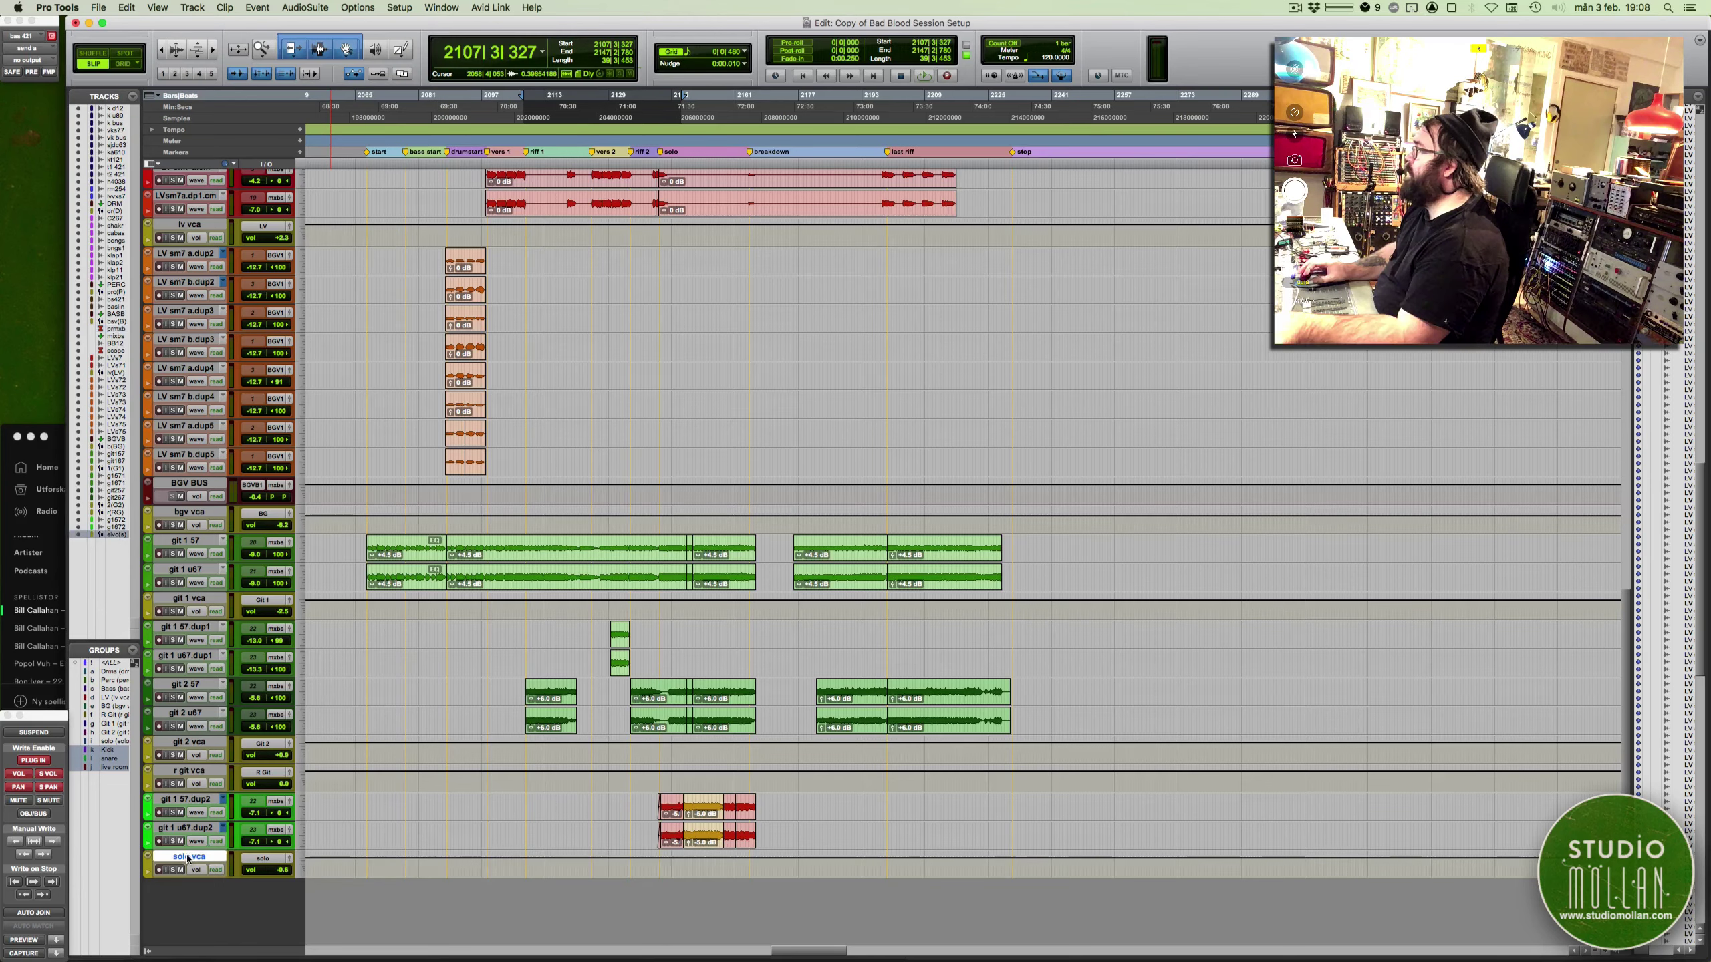
key(super+equal)
scroll(512, 379, right, 20)
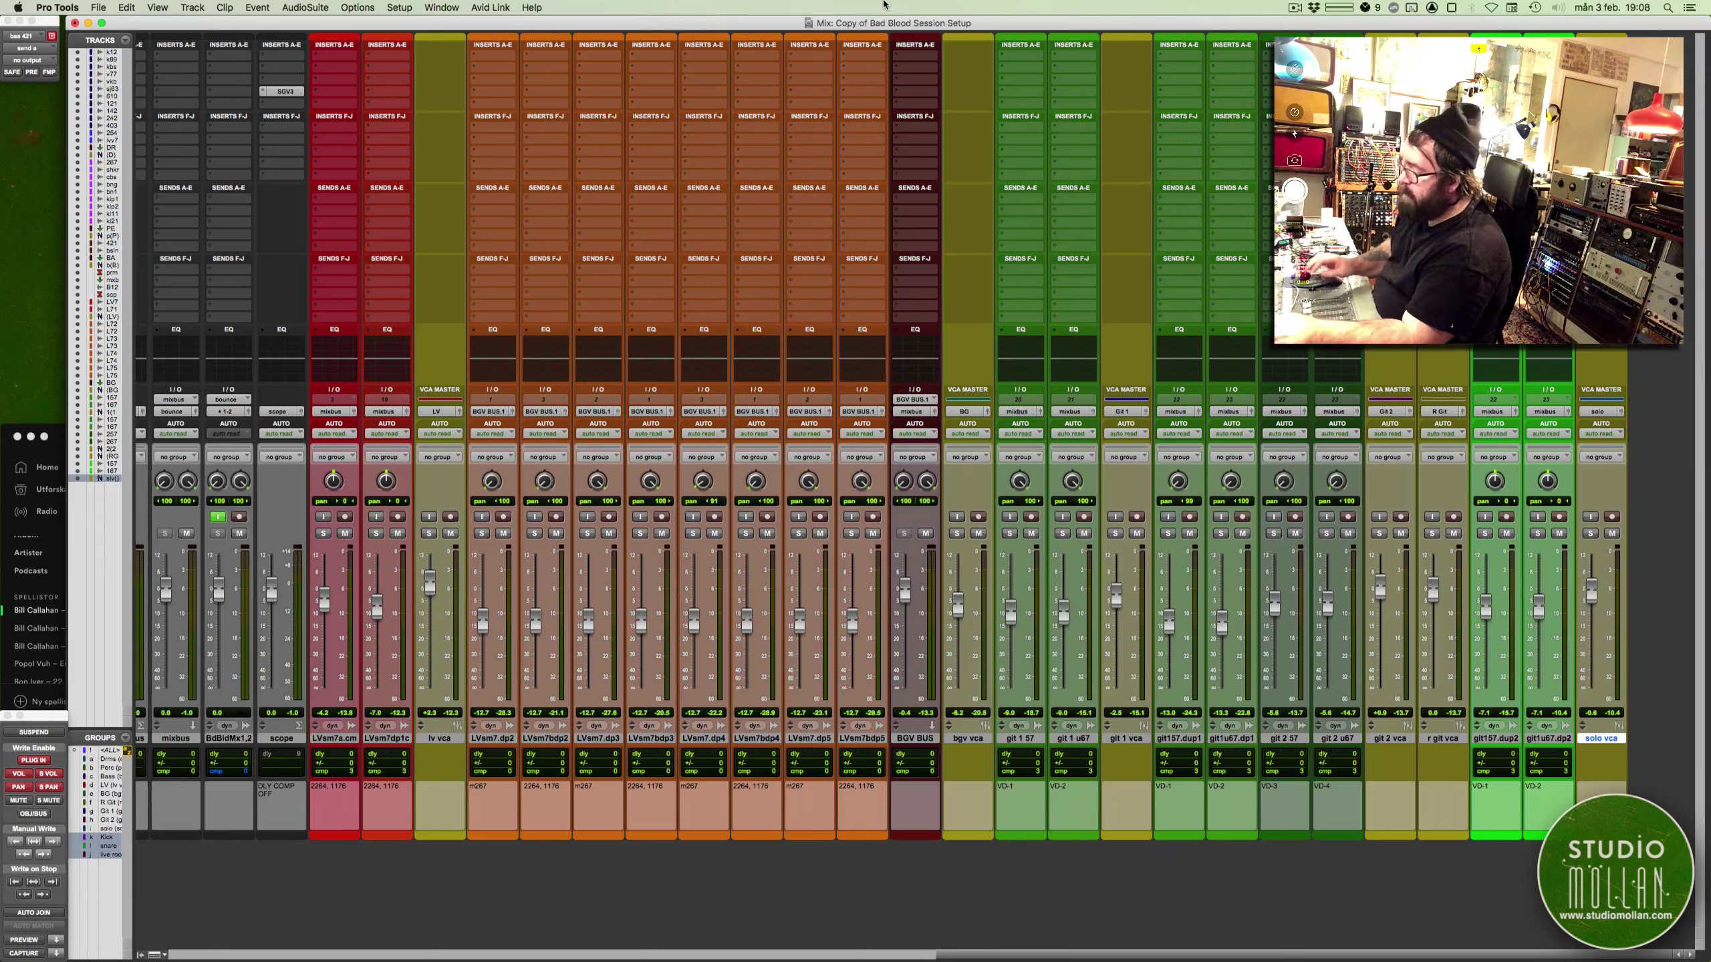
Start importing session data from SMEI Mix Template 2 exp io setup.ptx on the Desktop, and enlarge the dialog to list more source tracks
key(shift+alt)
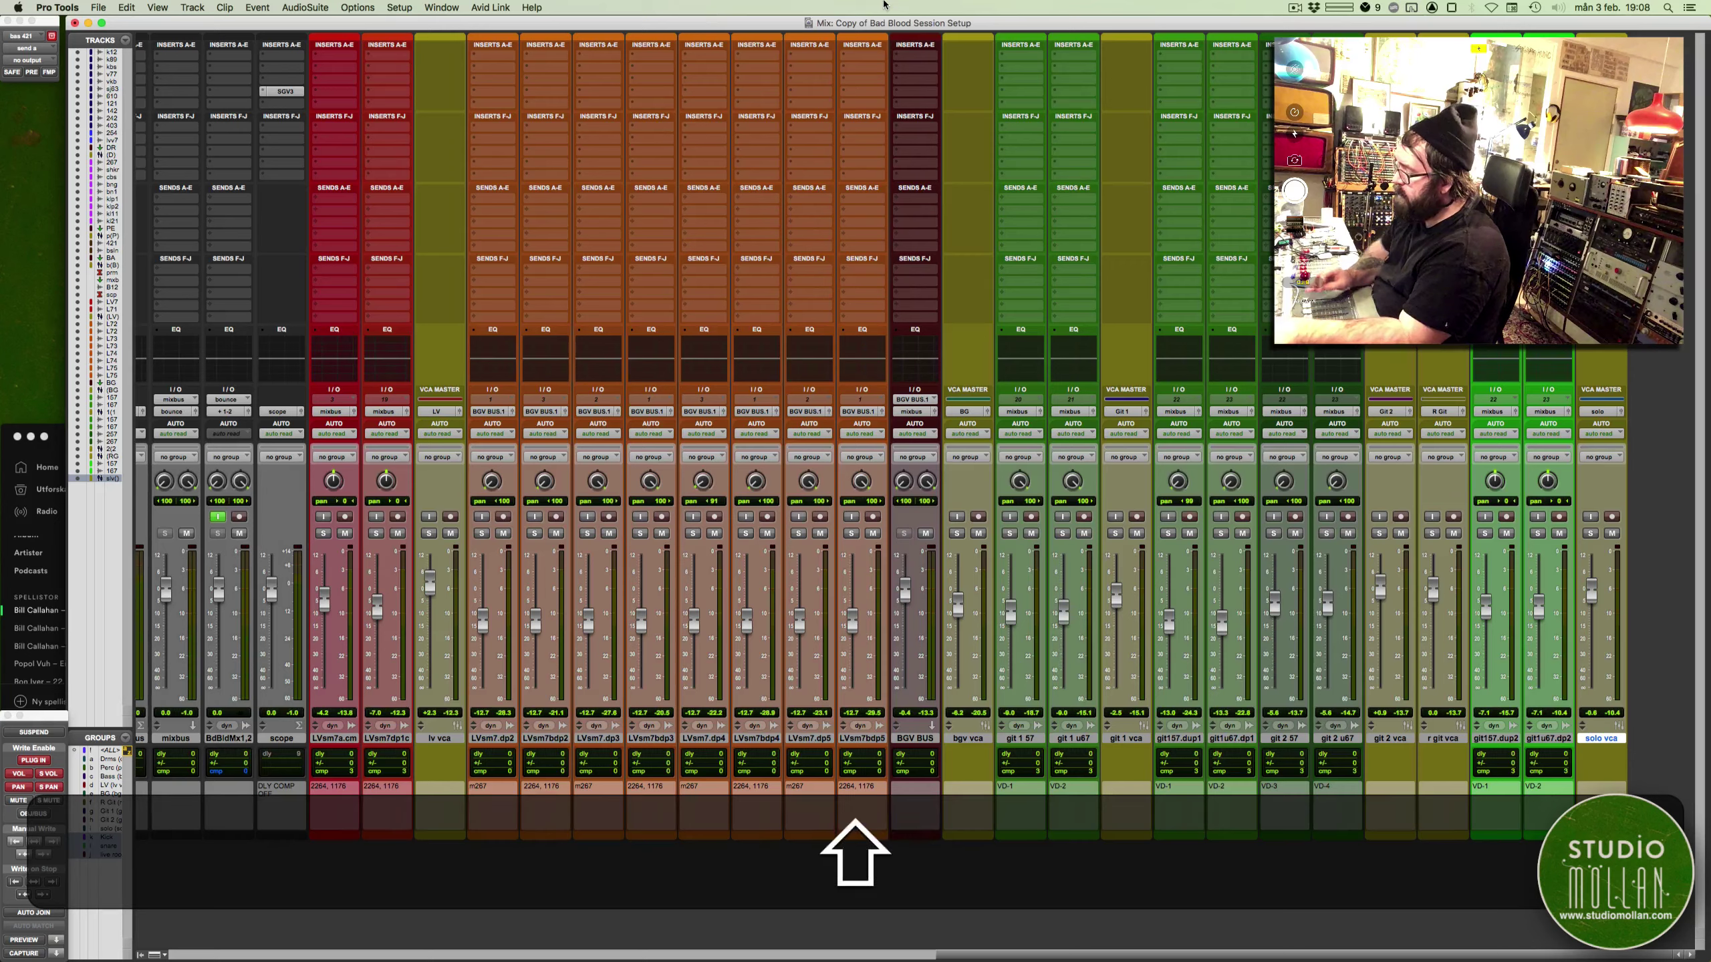
key(shift+alt+i)
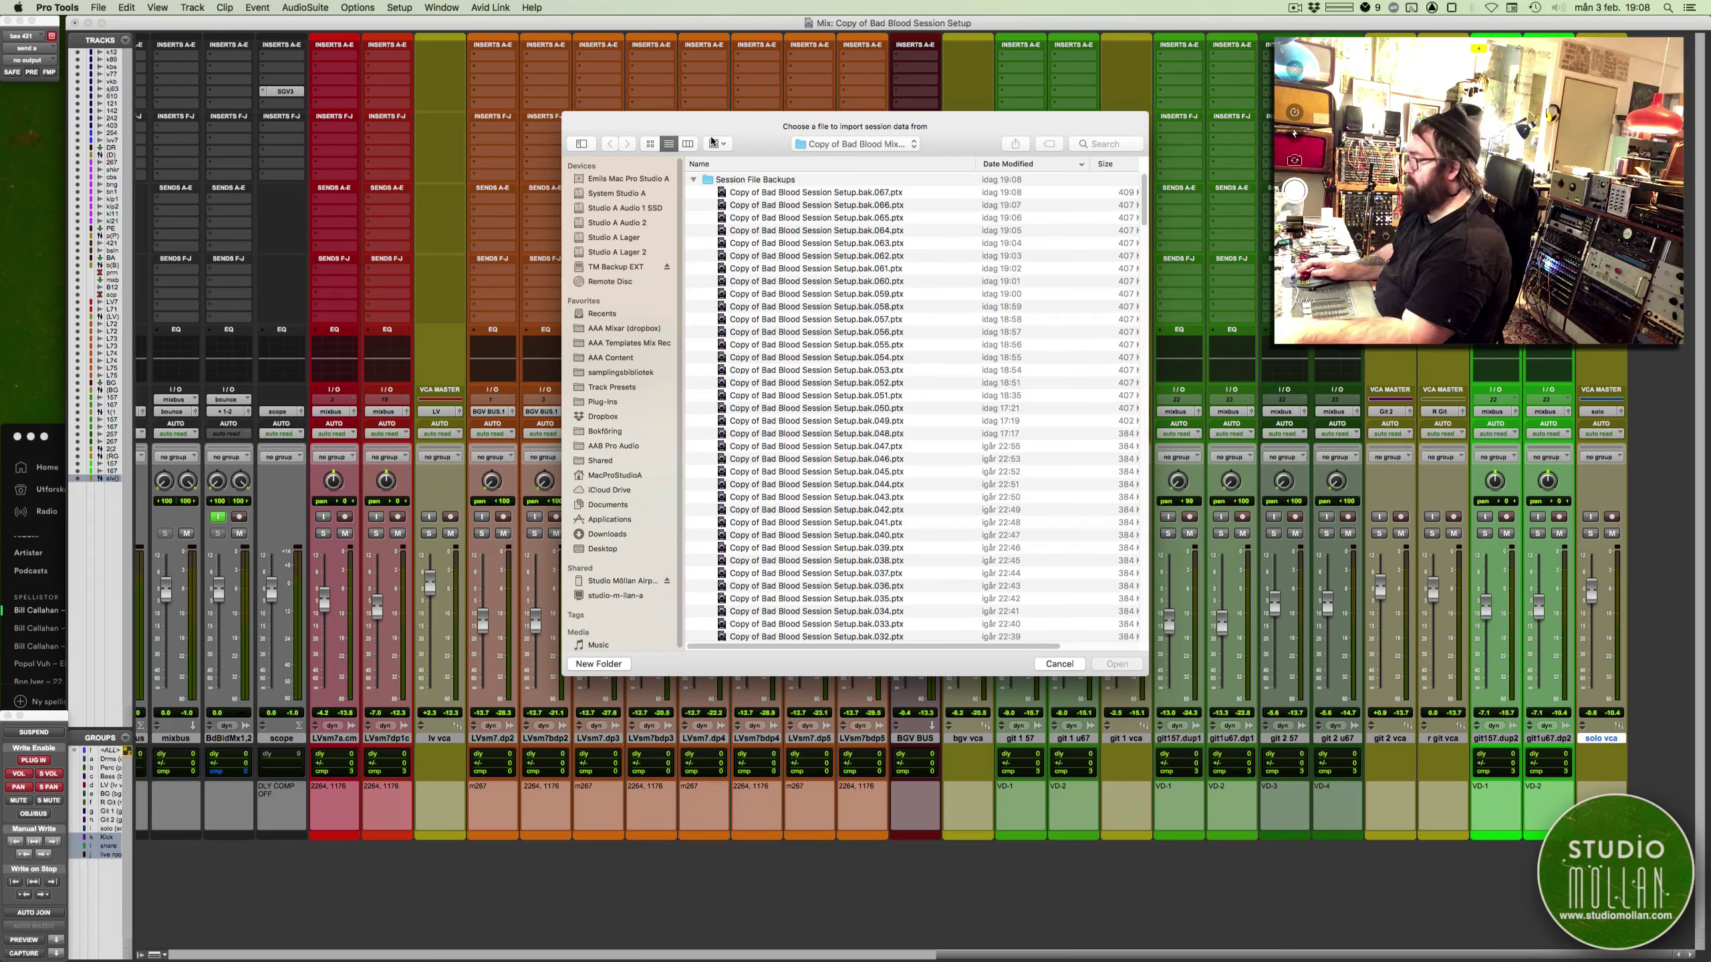
key(super+shift+d)
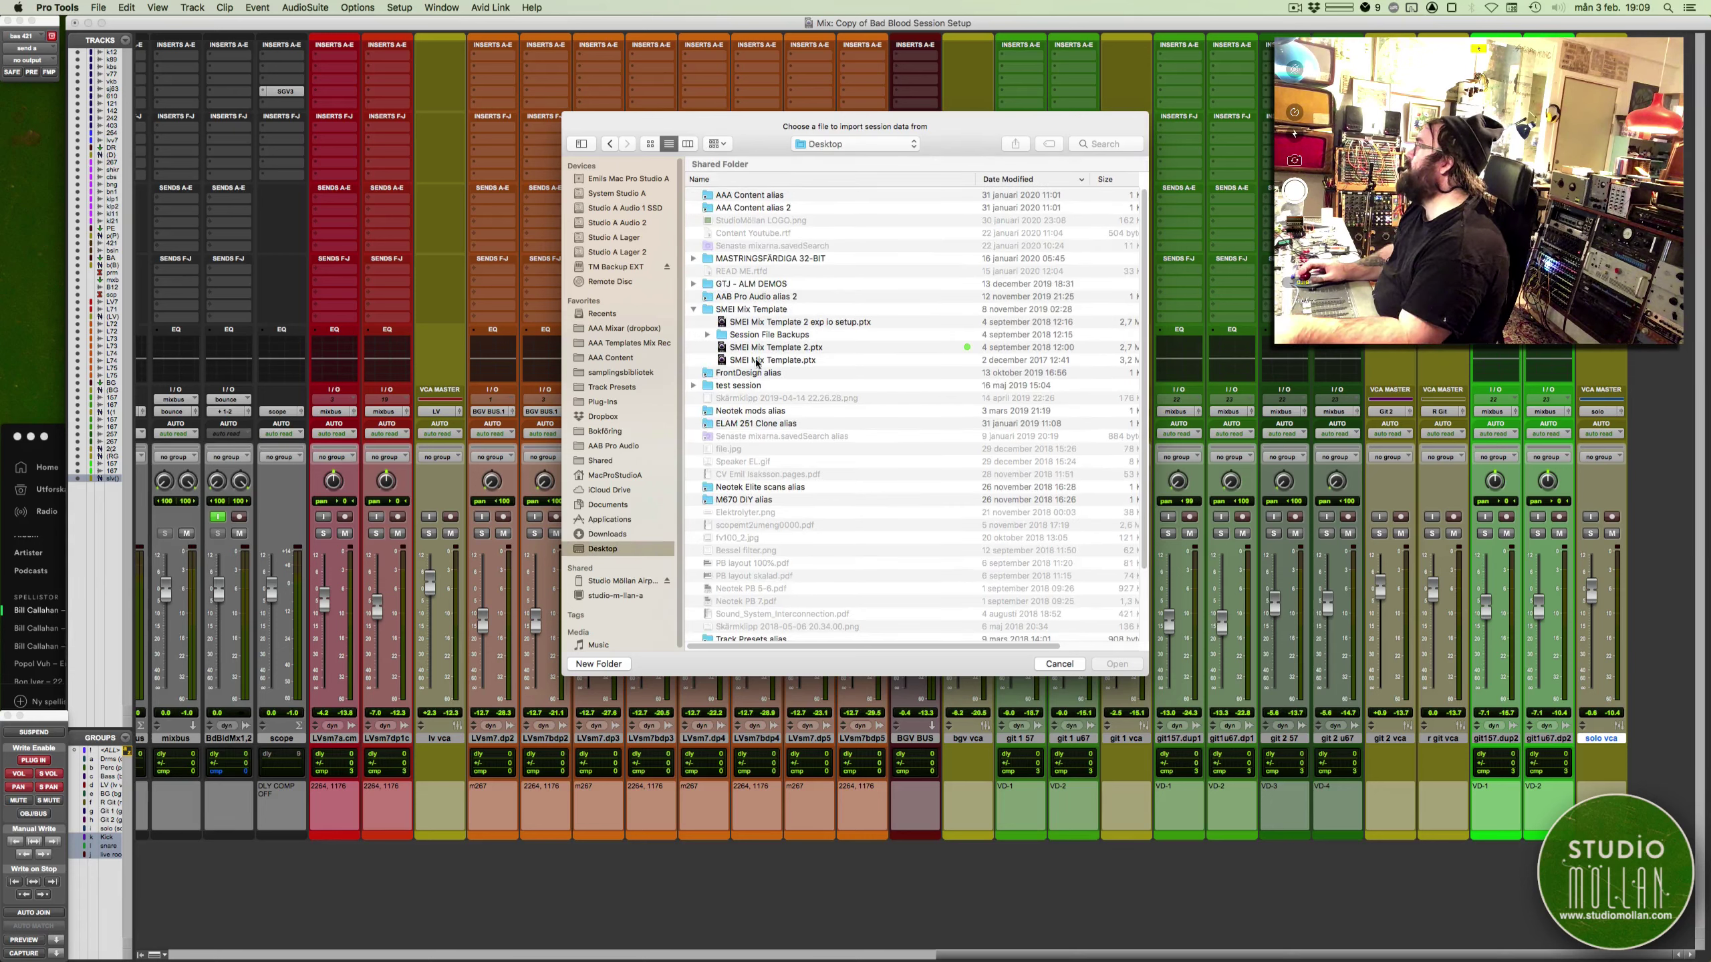
double_click(809, 322)
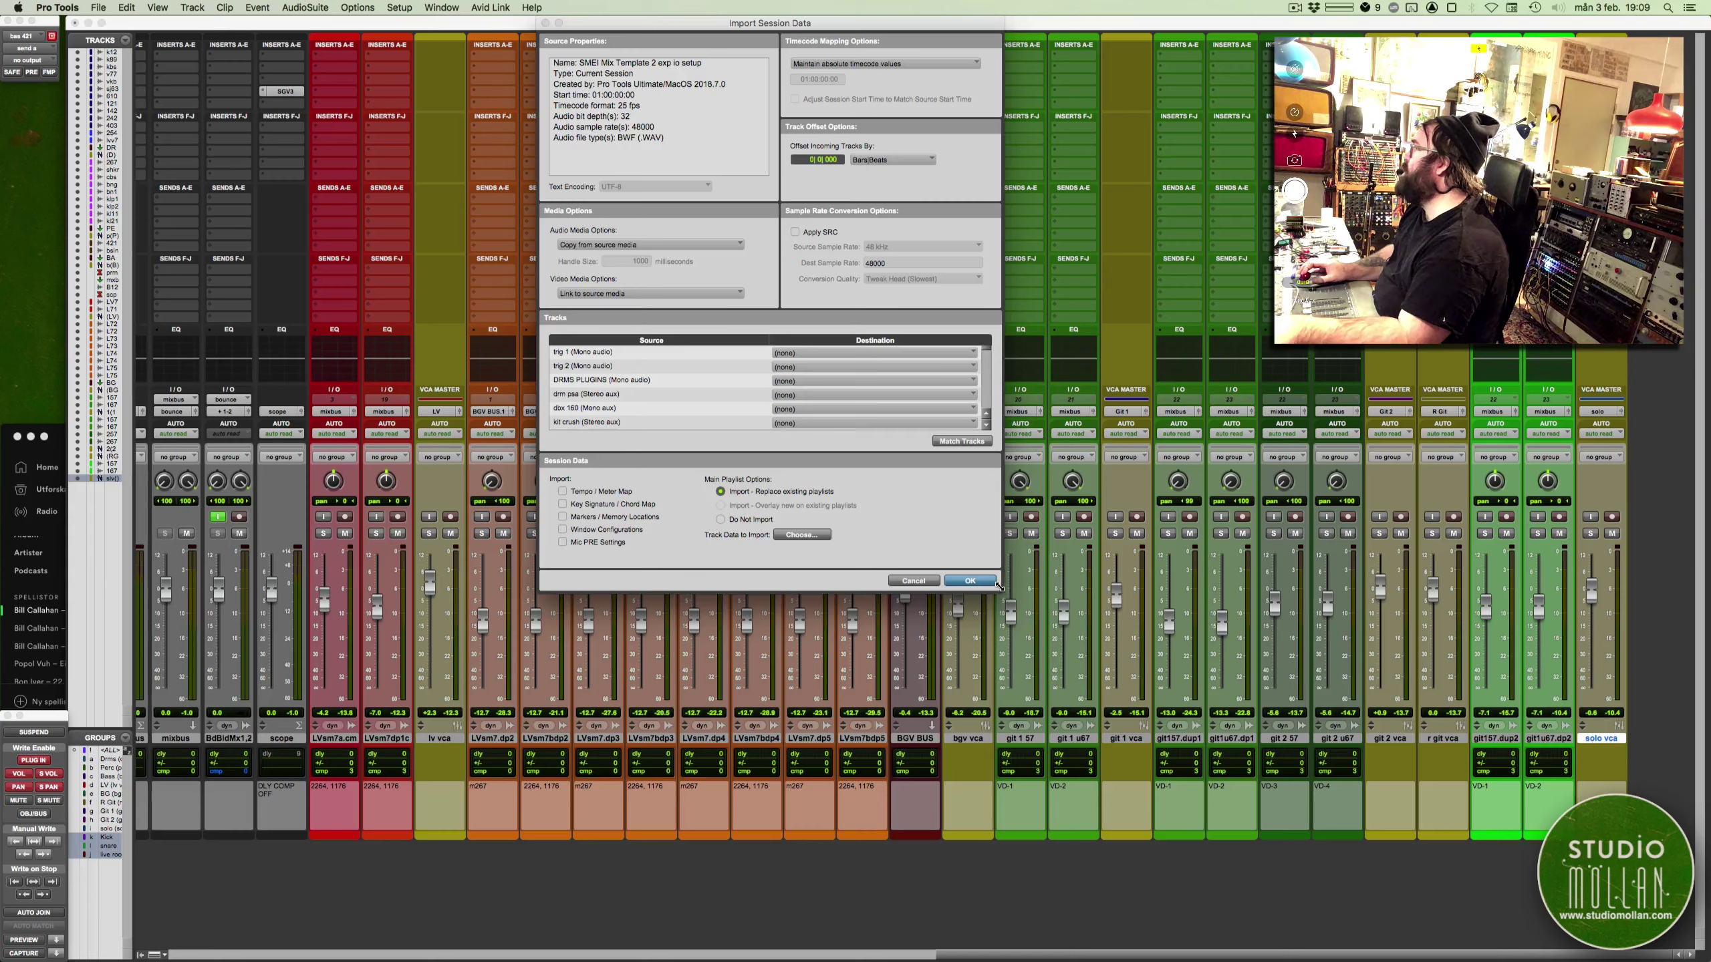
drag(998, 586, 1048, 960)
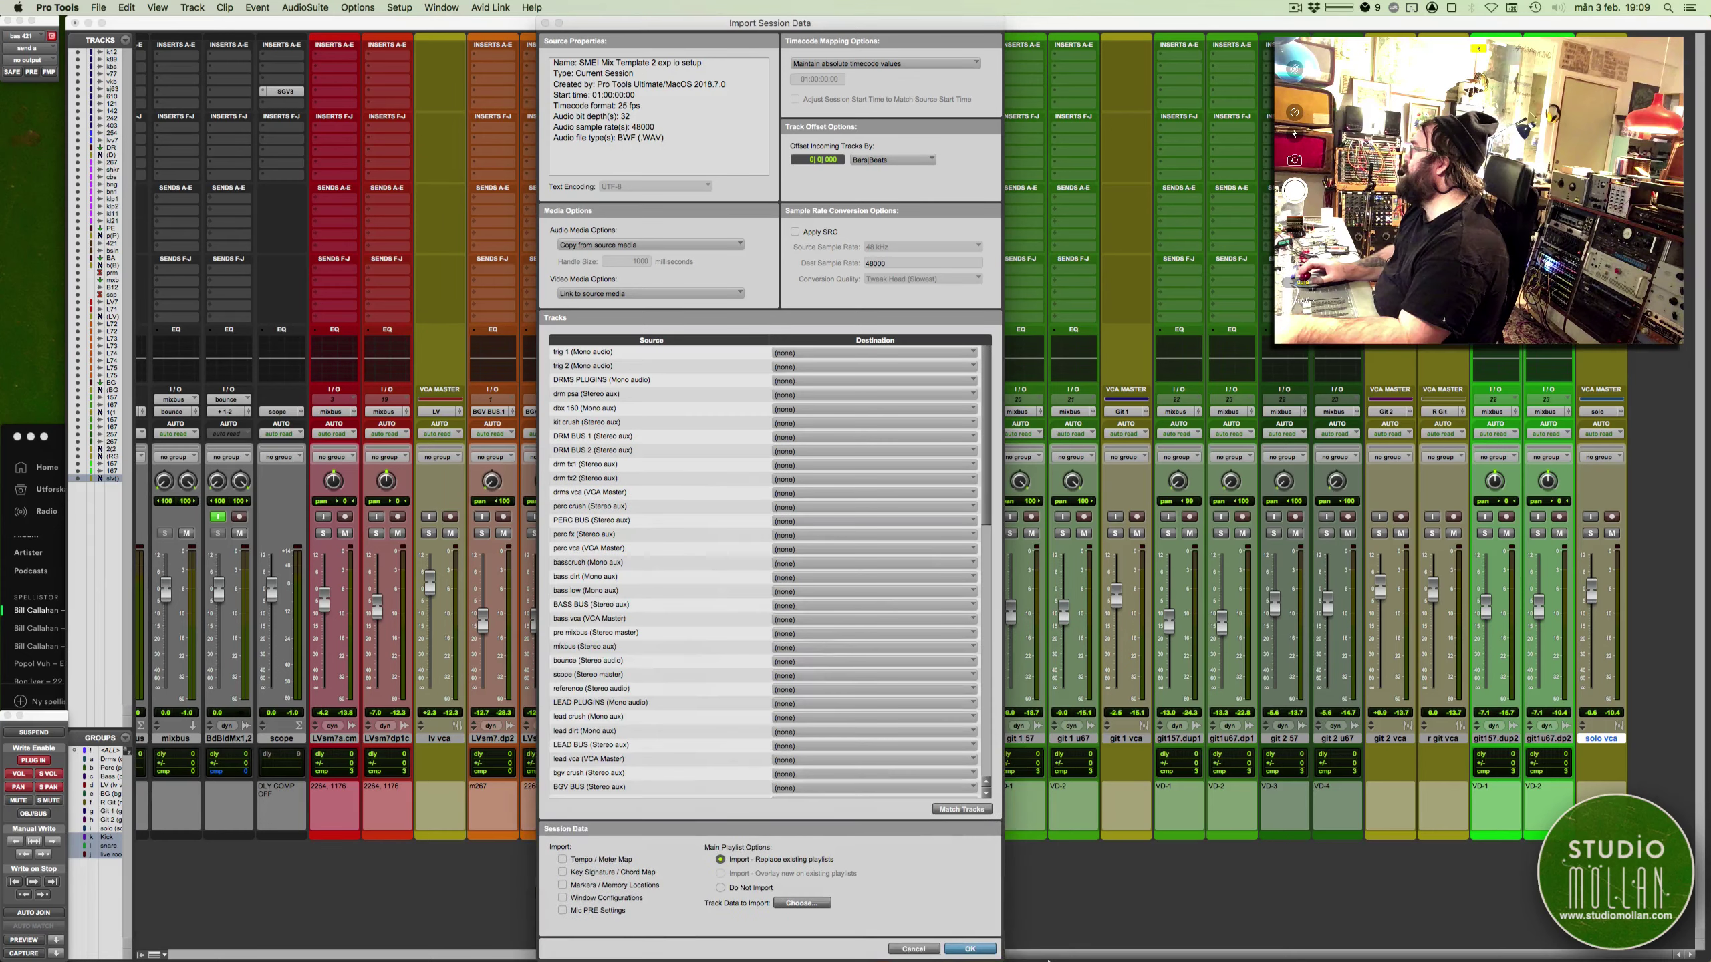
Set the main playlist option to Do Not Import and look through the template's source tracks down to the mix effects
click(720, 888)
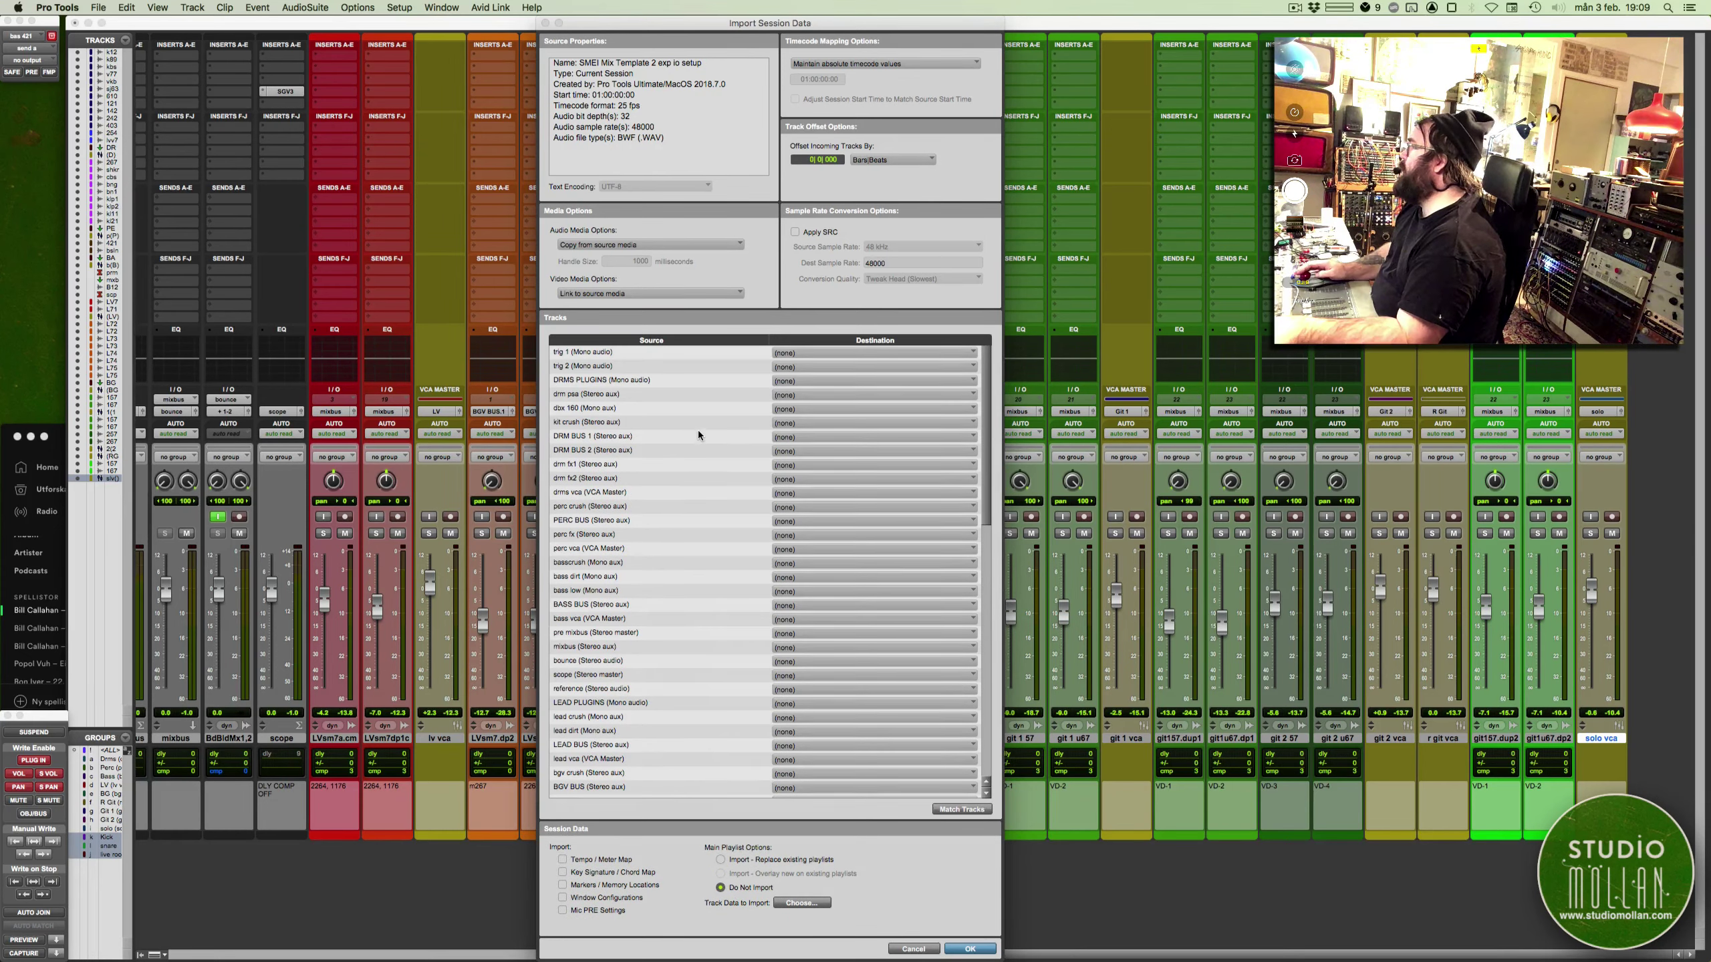
scroll(698, 435, down, 15)
scroll(699, 434, up, 15)
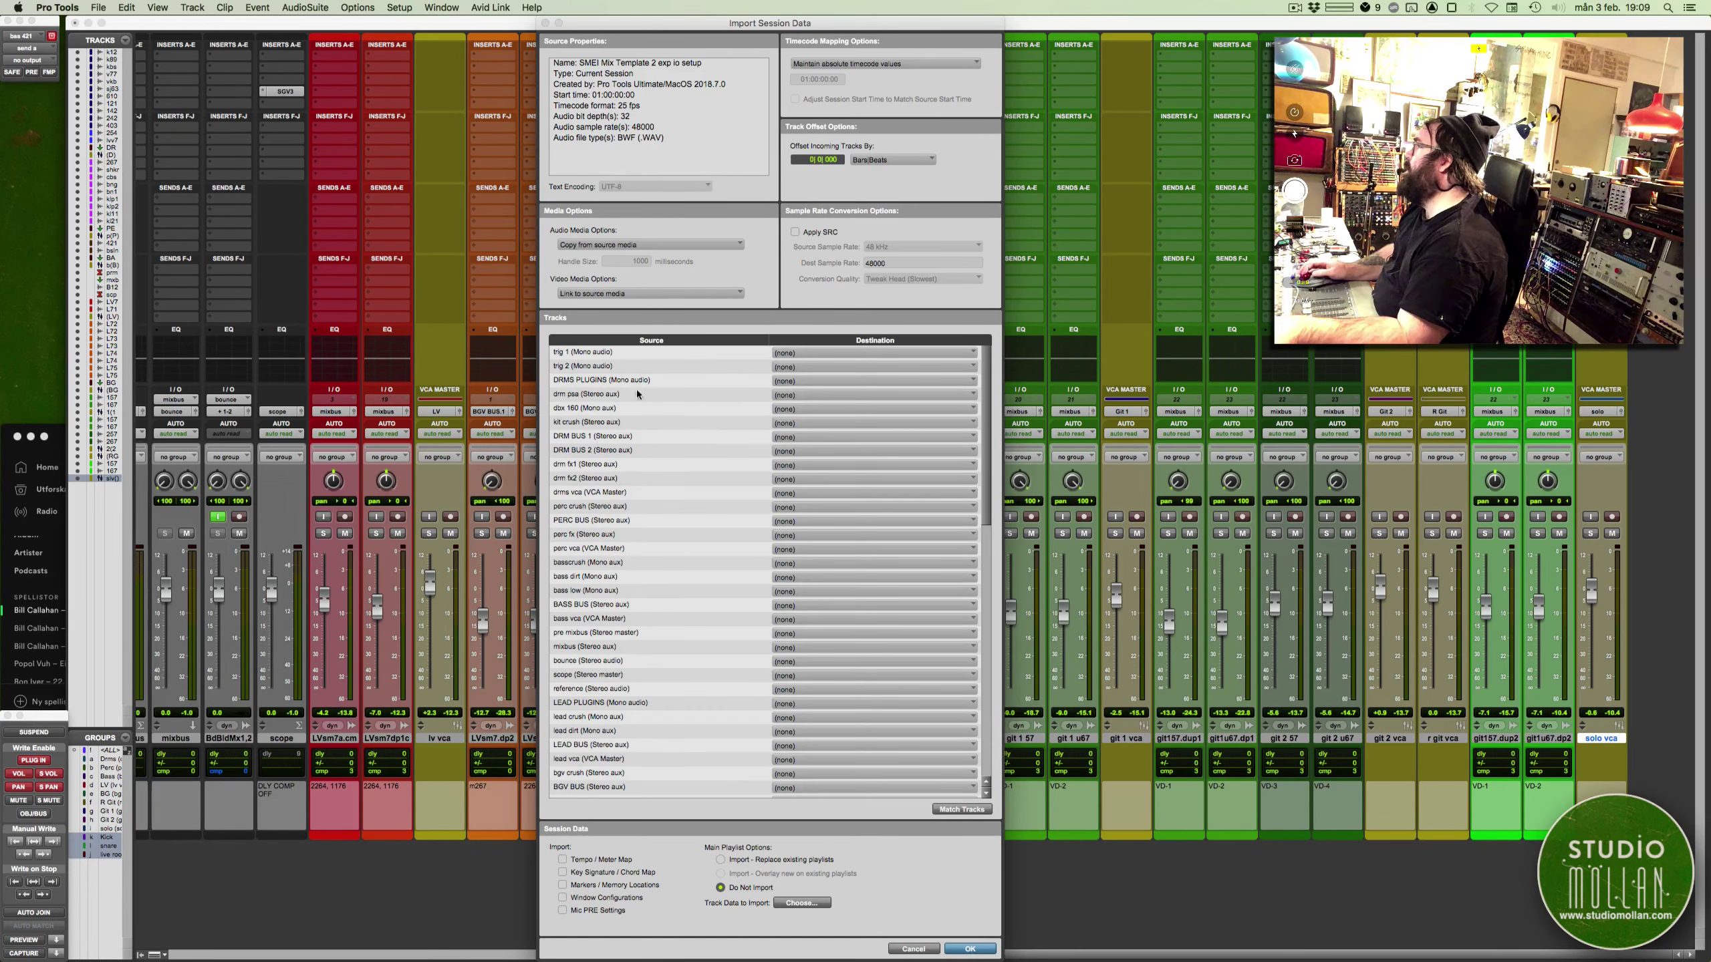
scroll(671, 472, down, 5)
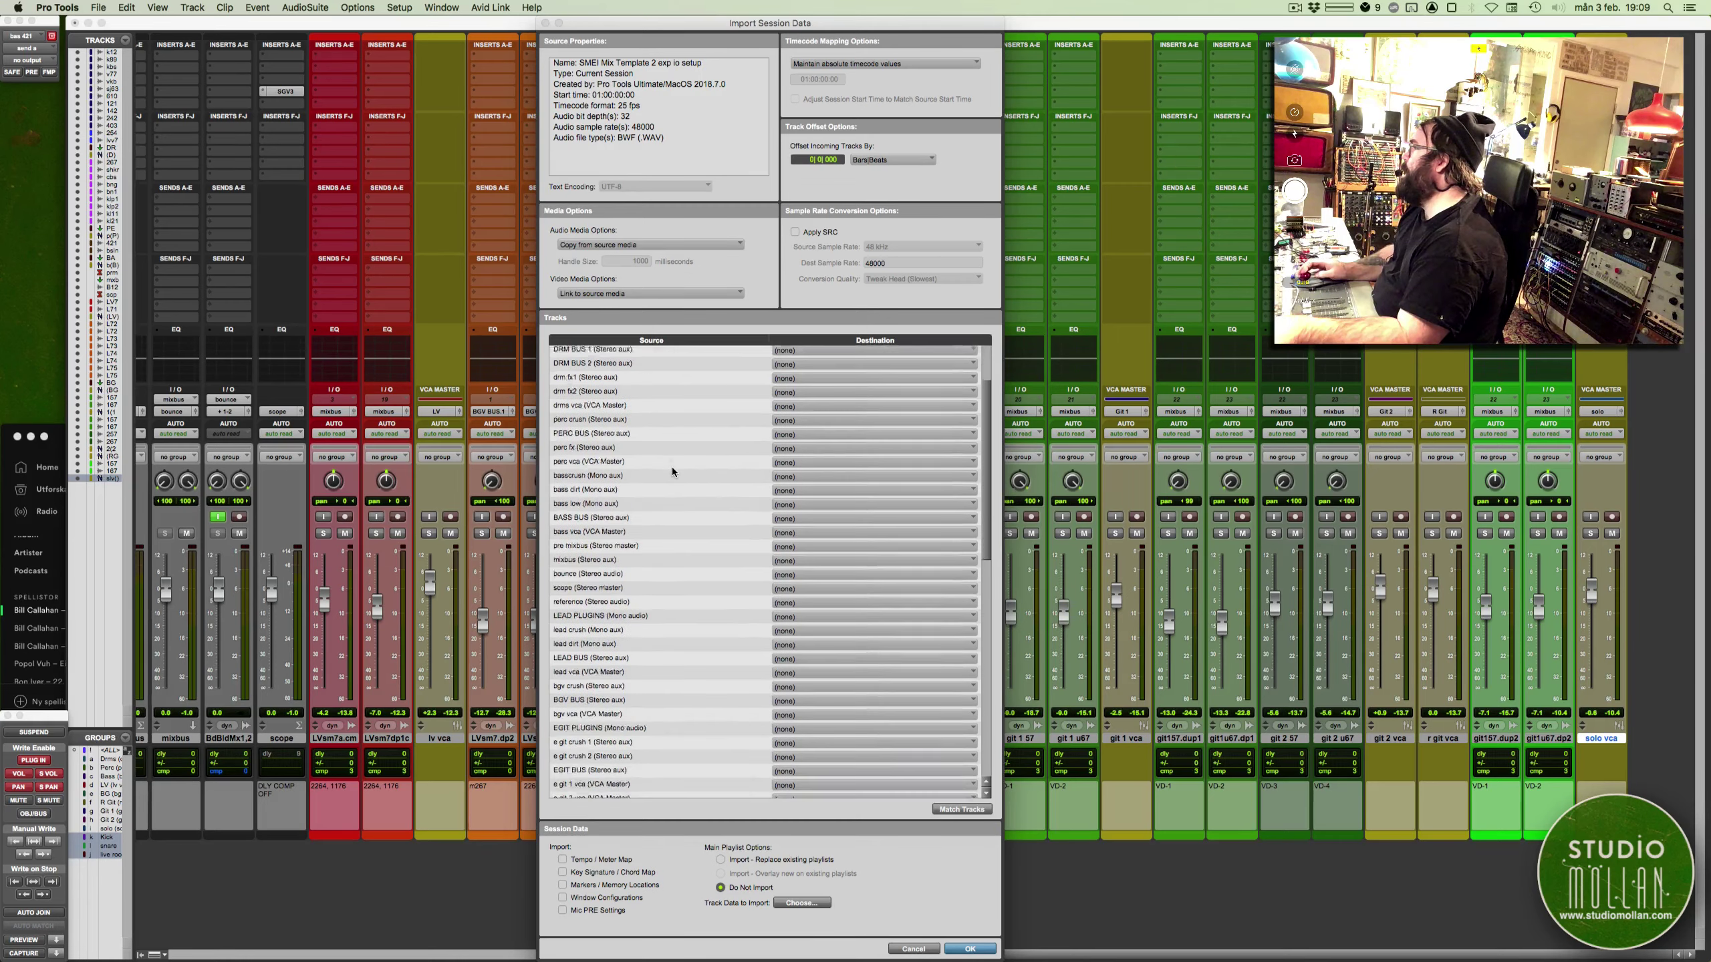
scroll(672, 471, down, 10)
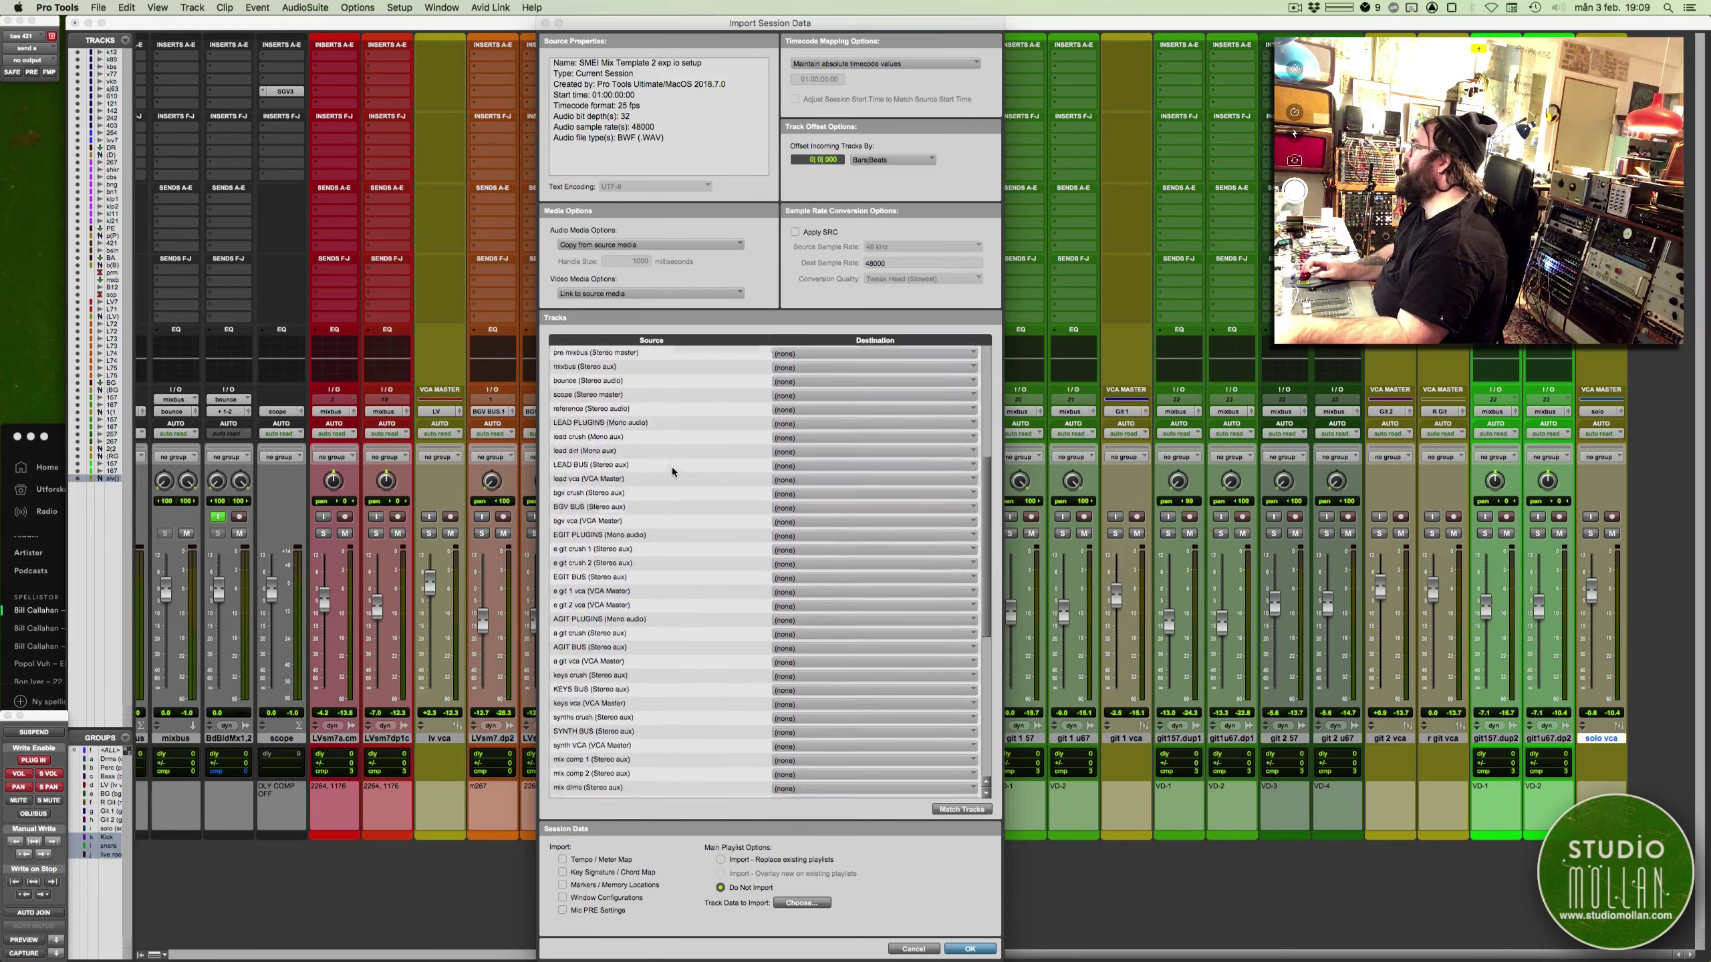
scroll(672, 472, down, 5)
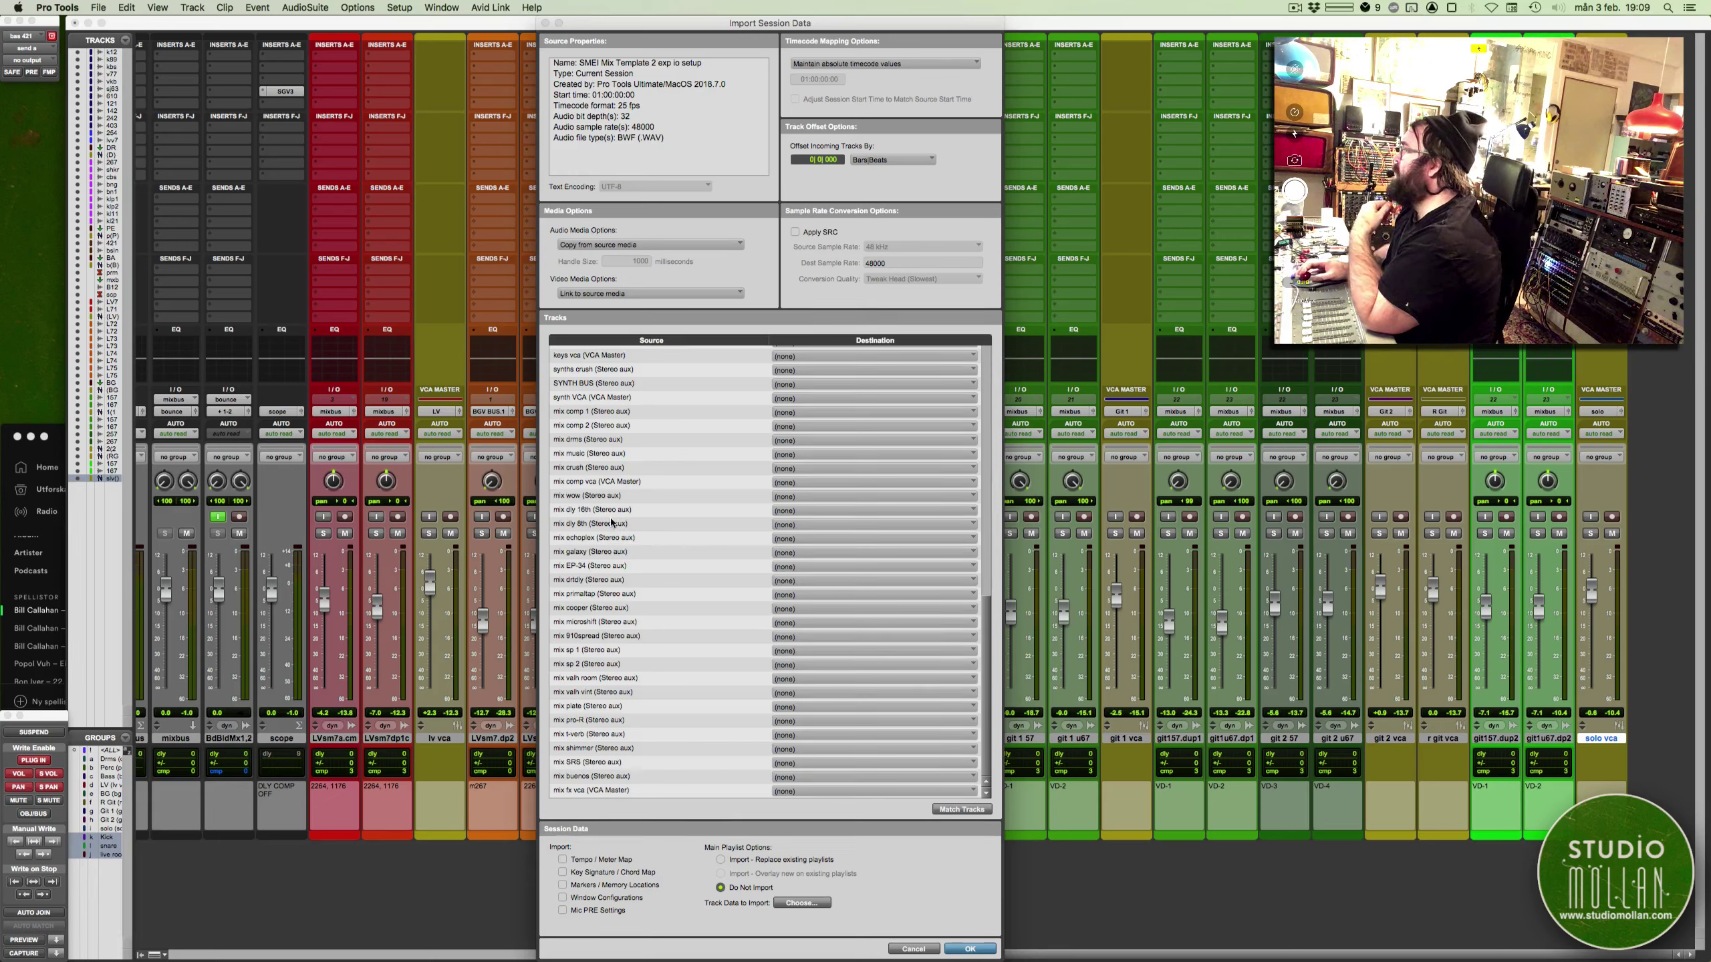
Mark the source tracks mix galaxy, mix EP-34, mix cooper and mix microshift for import as new tracks
click(598, 555)
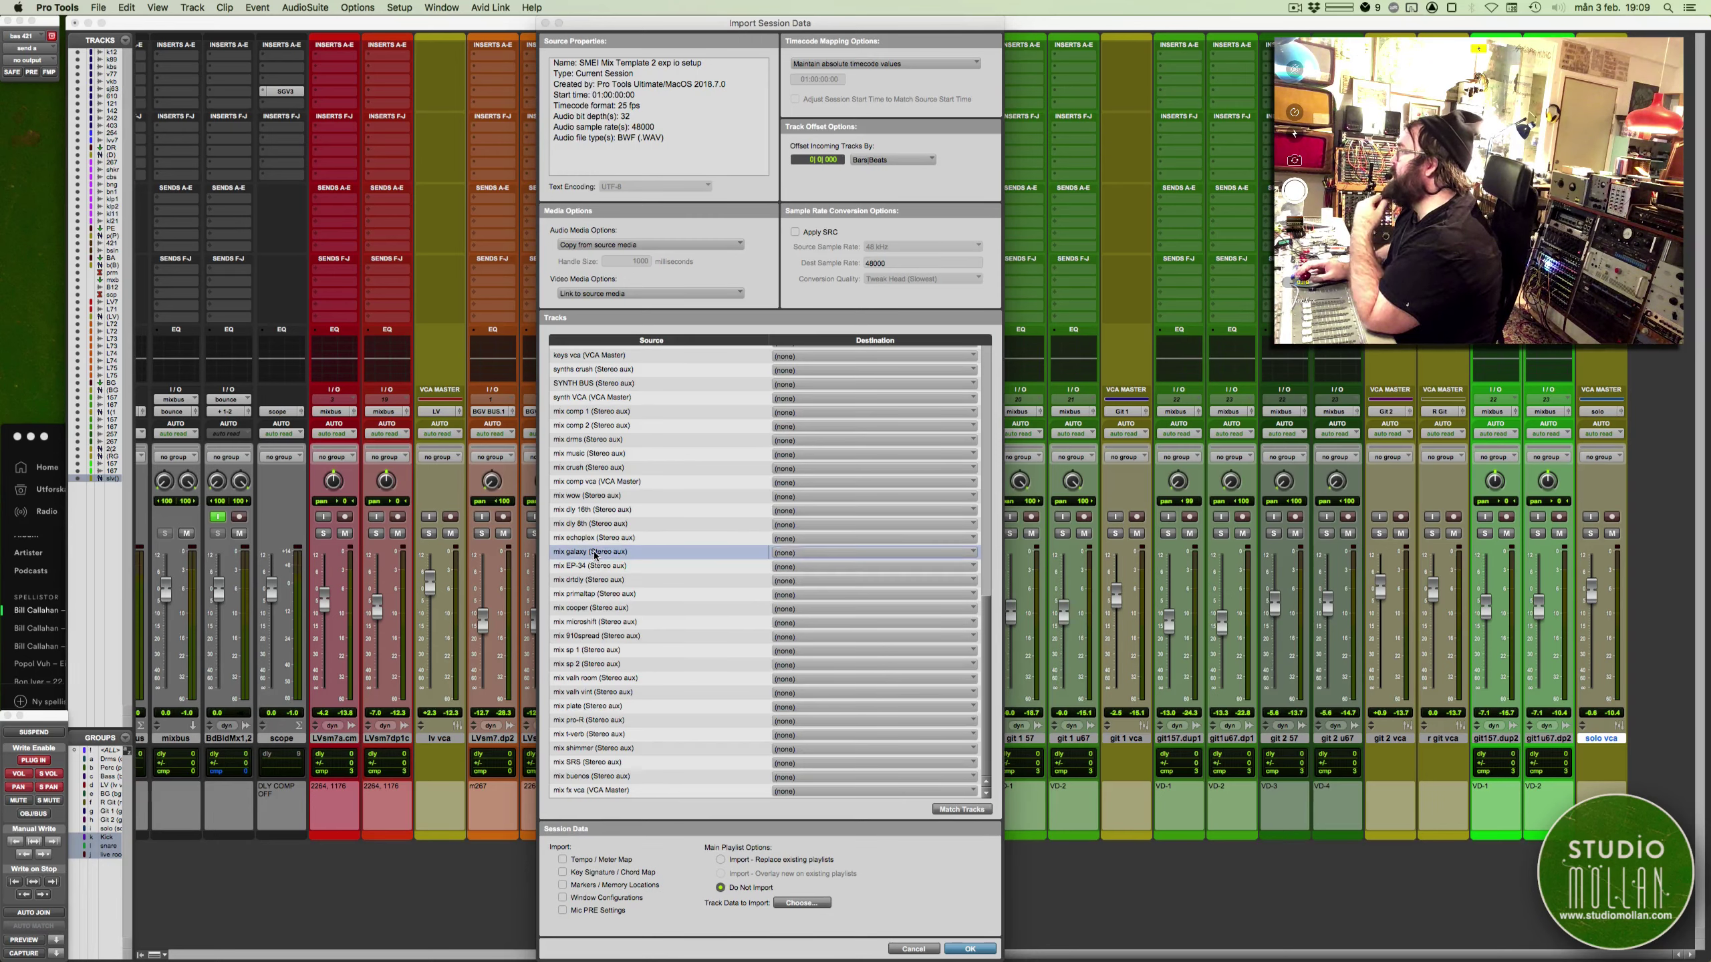
shift+click(615, 567)
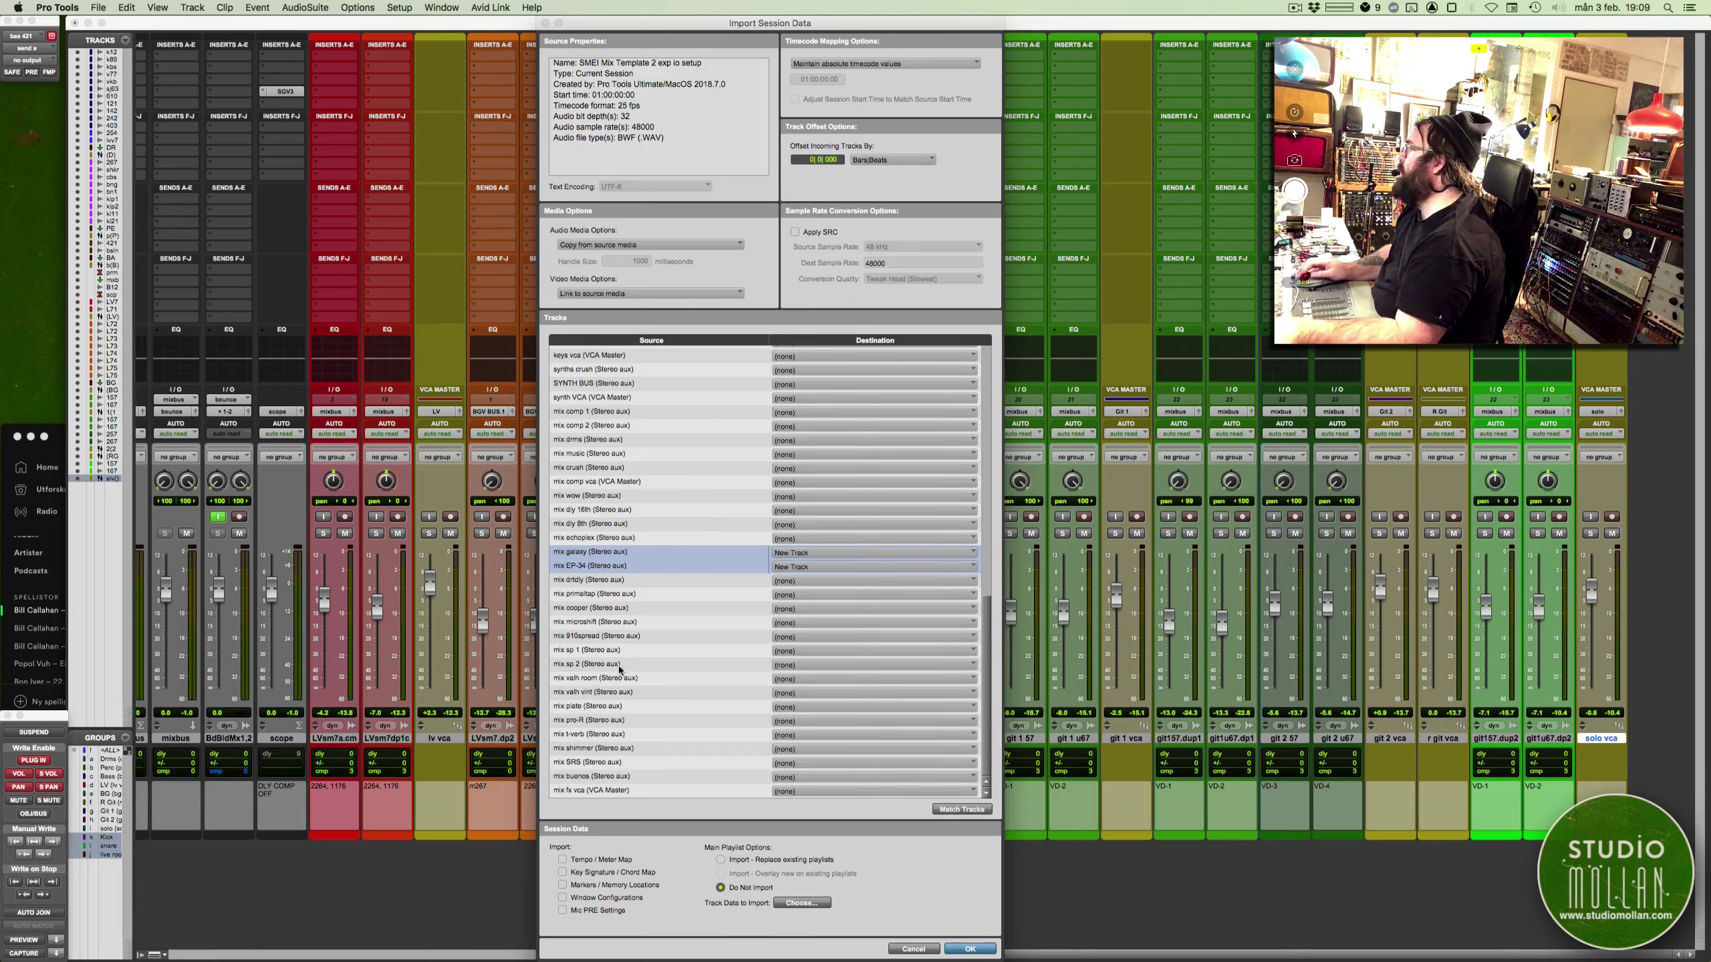
super+click(602, 609)
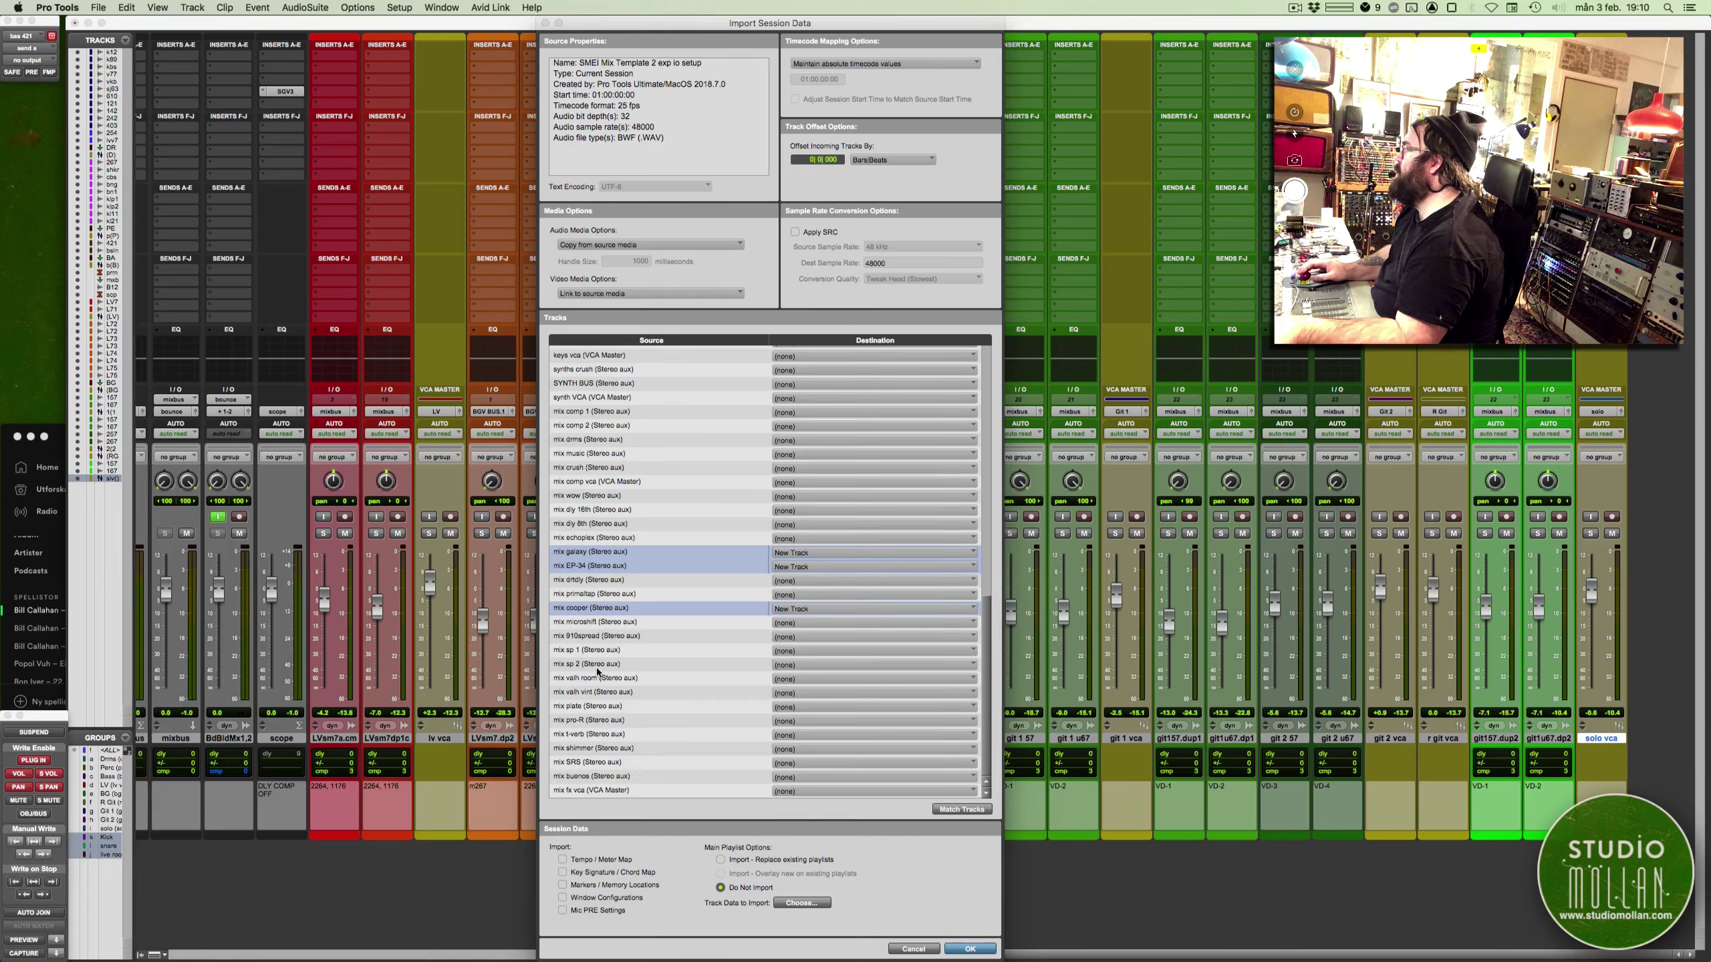
click(596, 622)
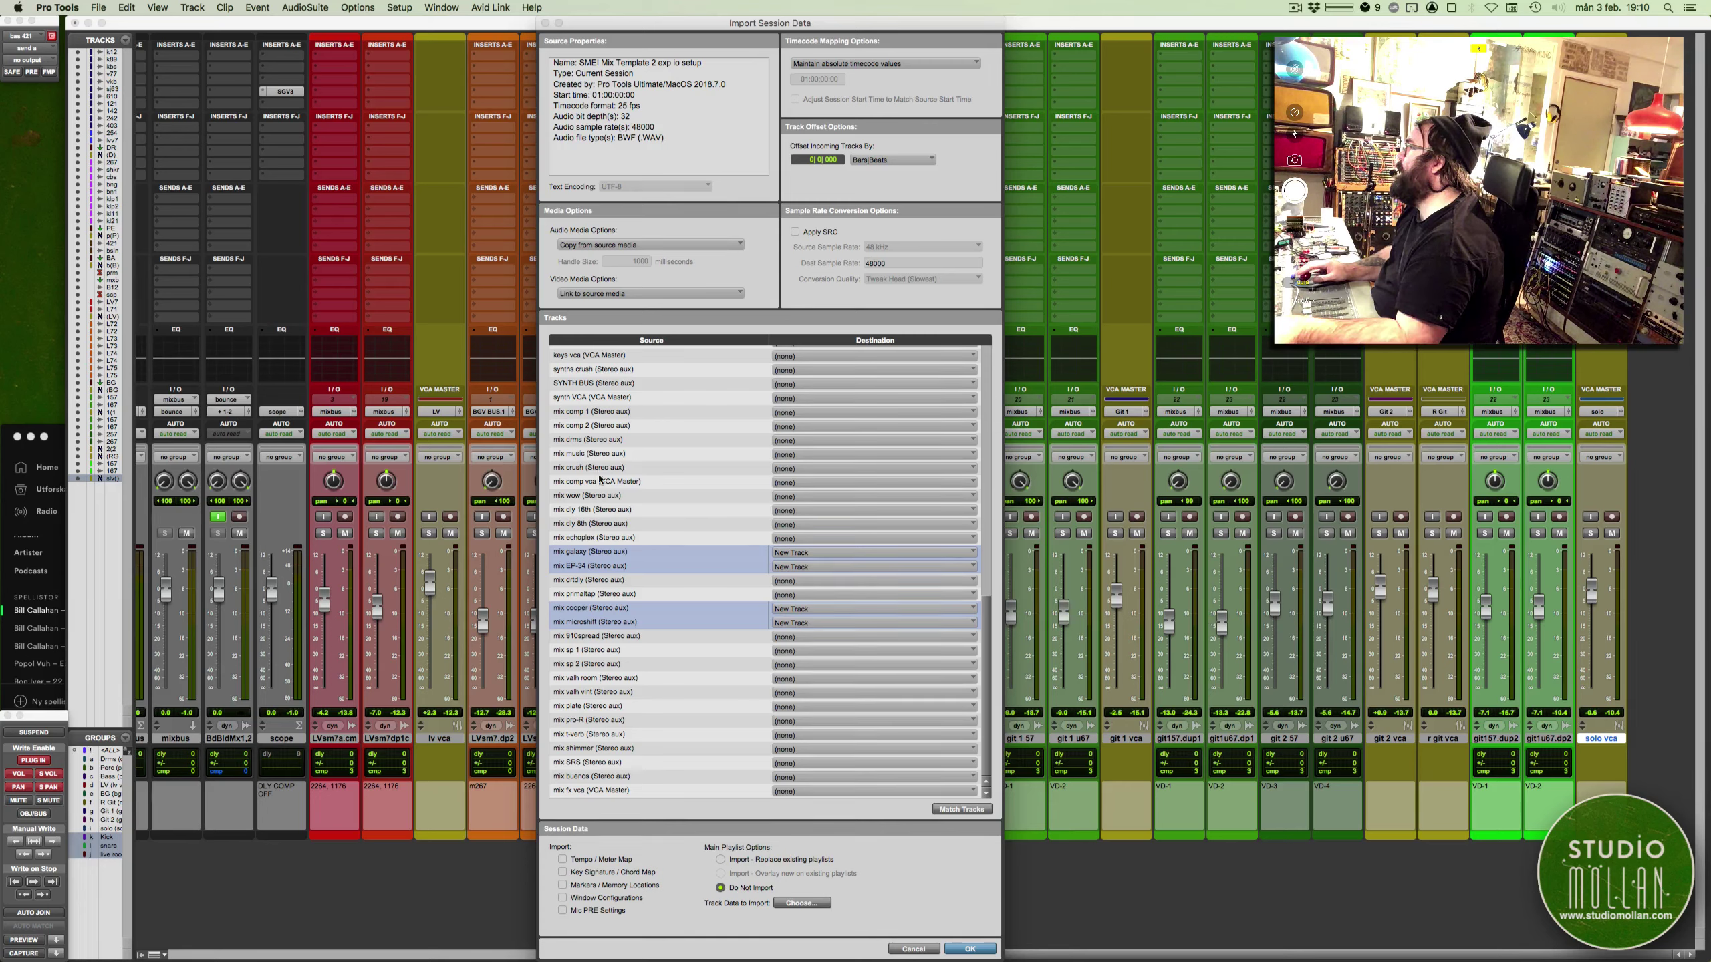
Add mix drms, mix music, mix comp vca and mix fx vca to the tracks marked for import
super+click(572, 440)
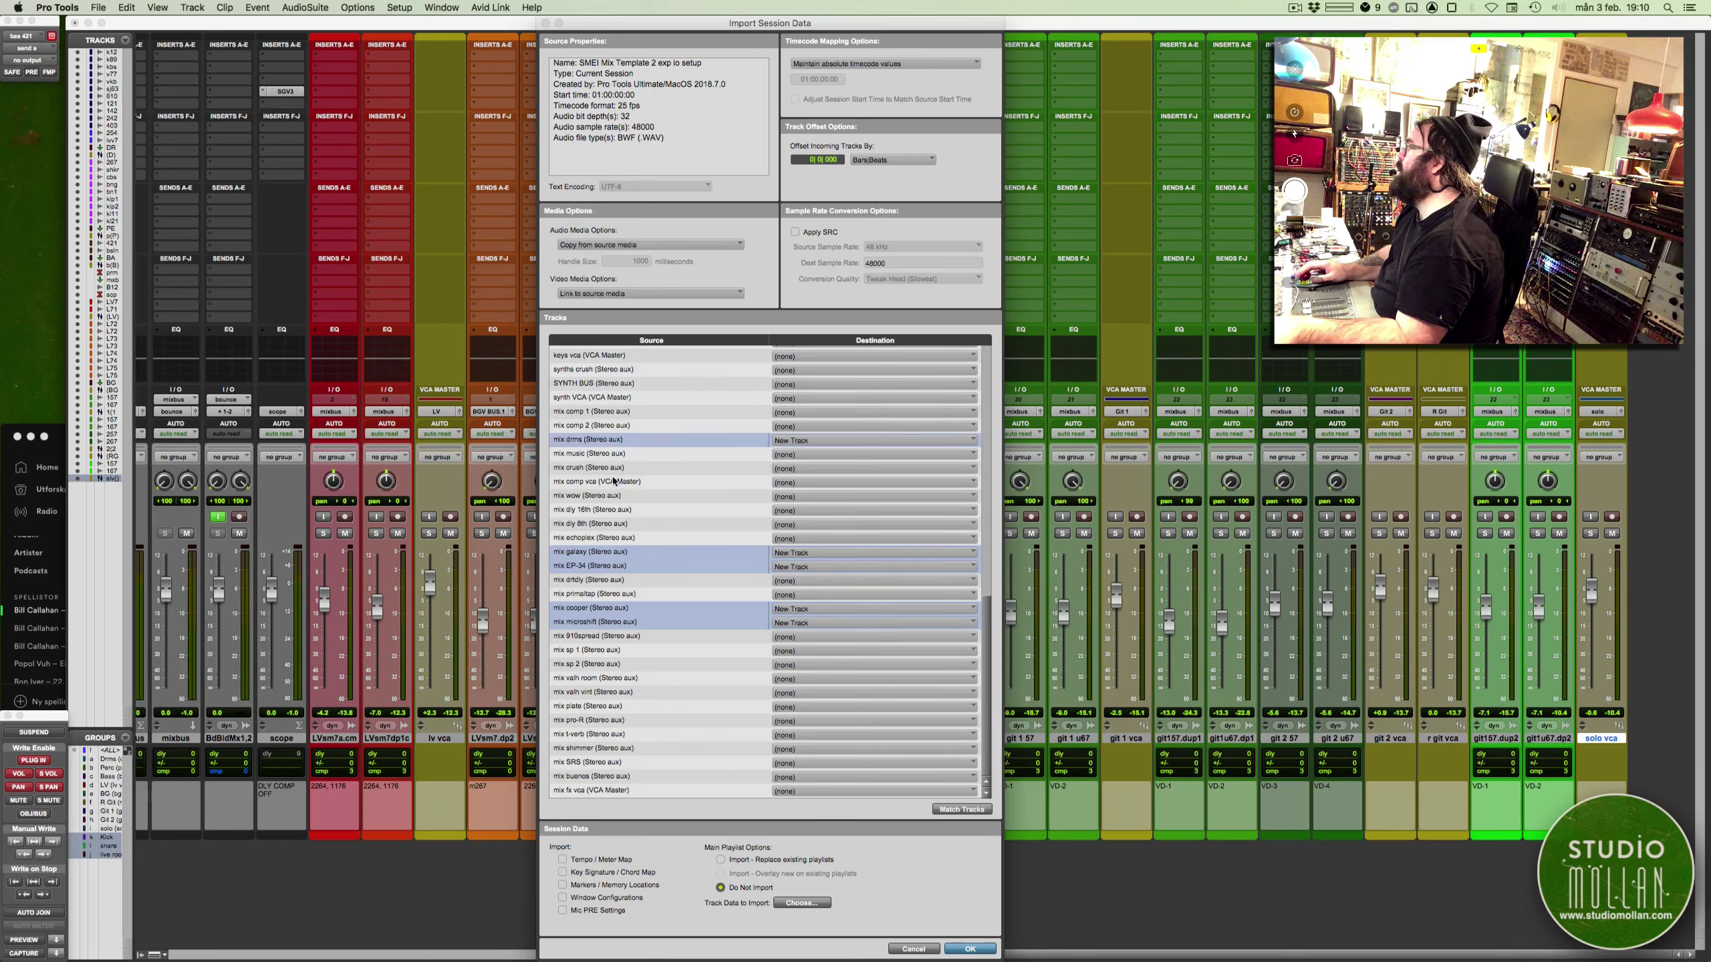
super+click(583, 456)
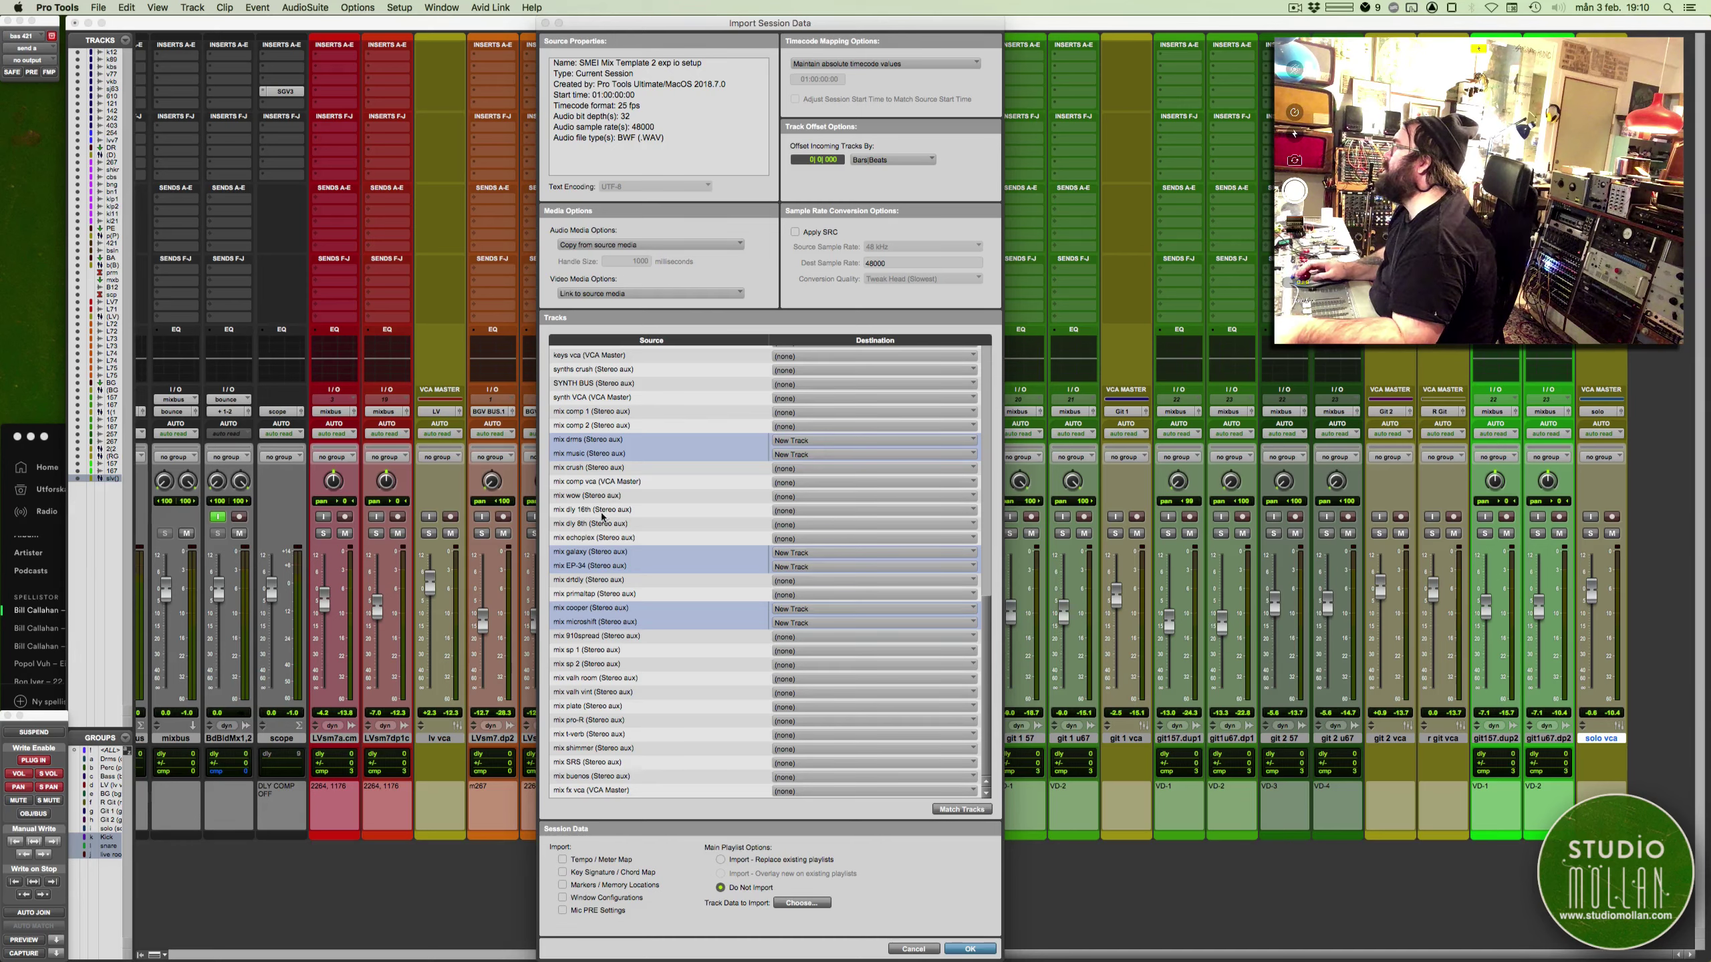
super+click(593, 483)
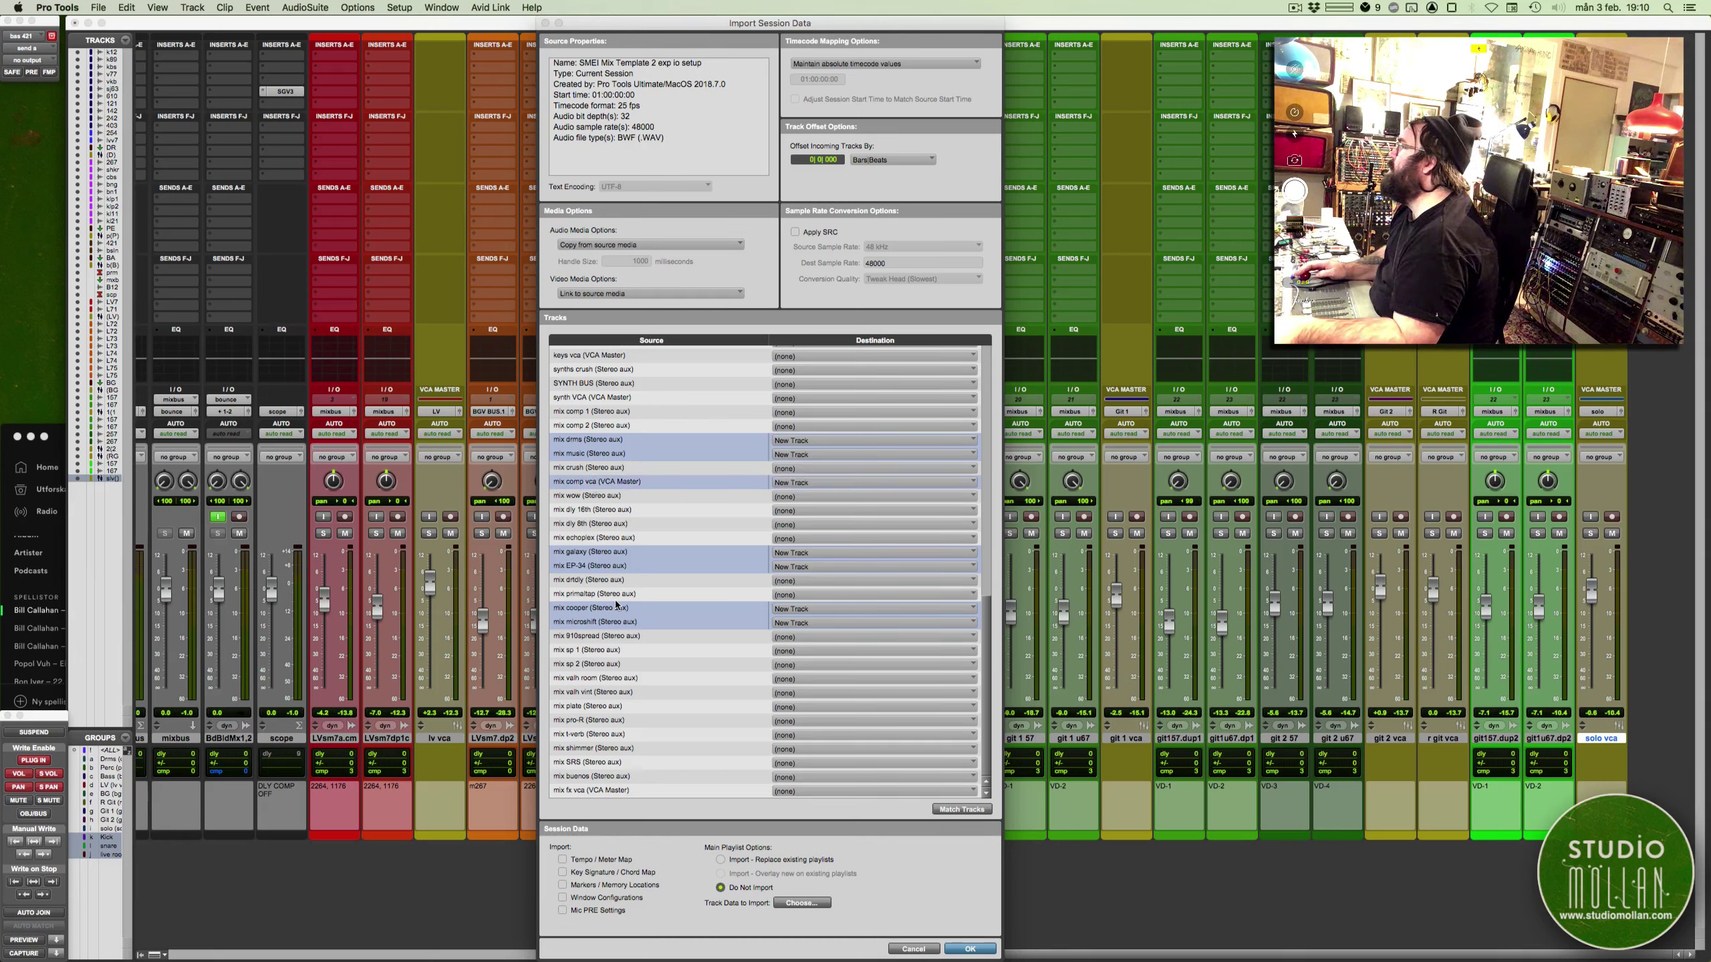
super+click(604, 790)
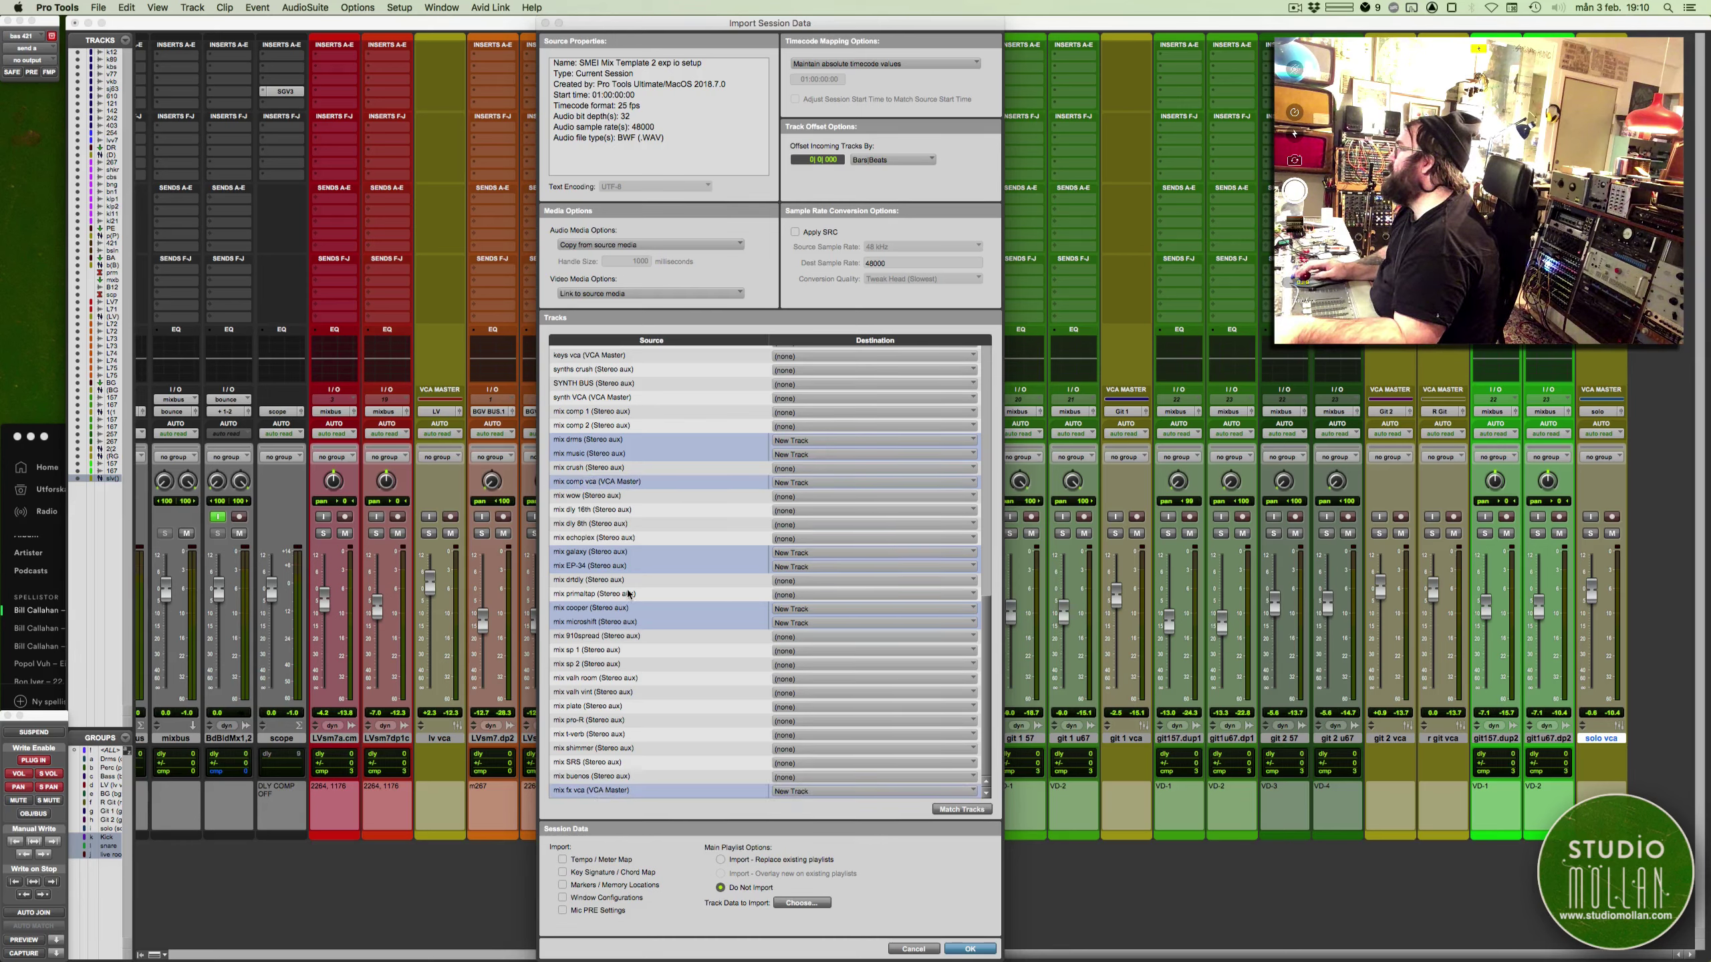
Add mix valh room and mix valh vint to the marked tracks and import them all into the session
super+click(600, 679)
super+click(590, 693)
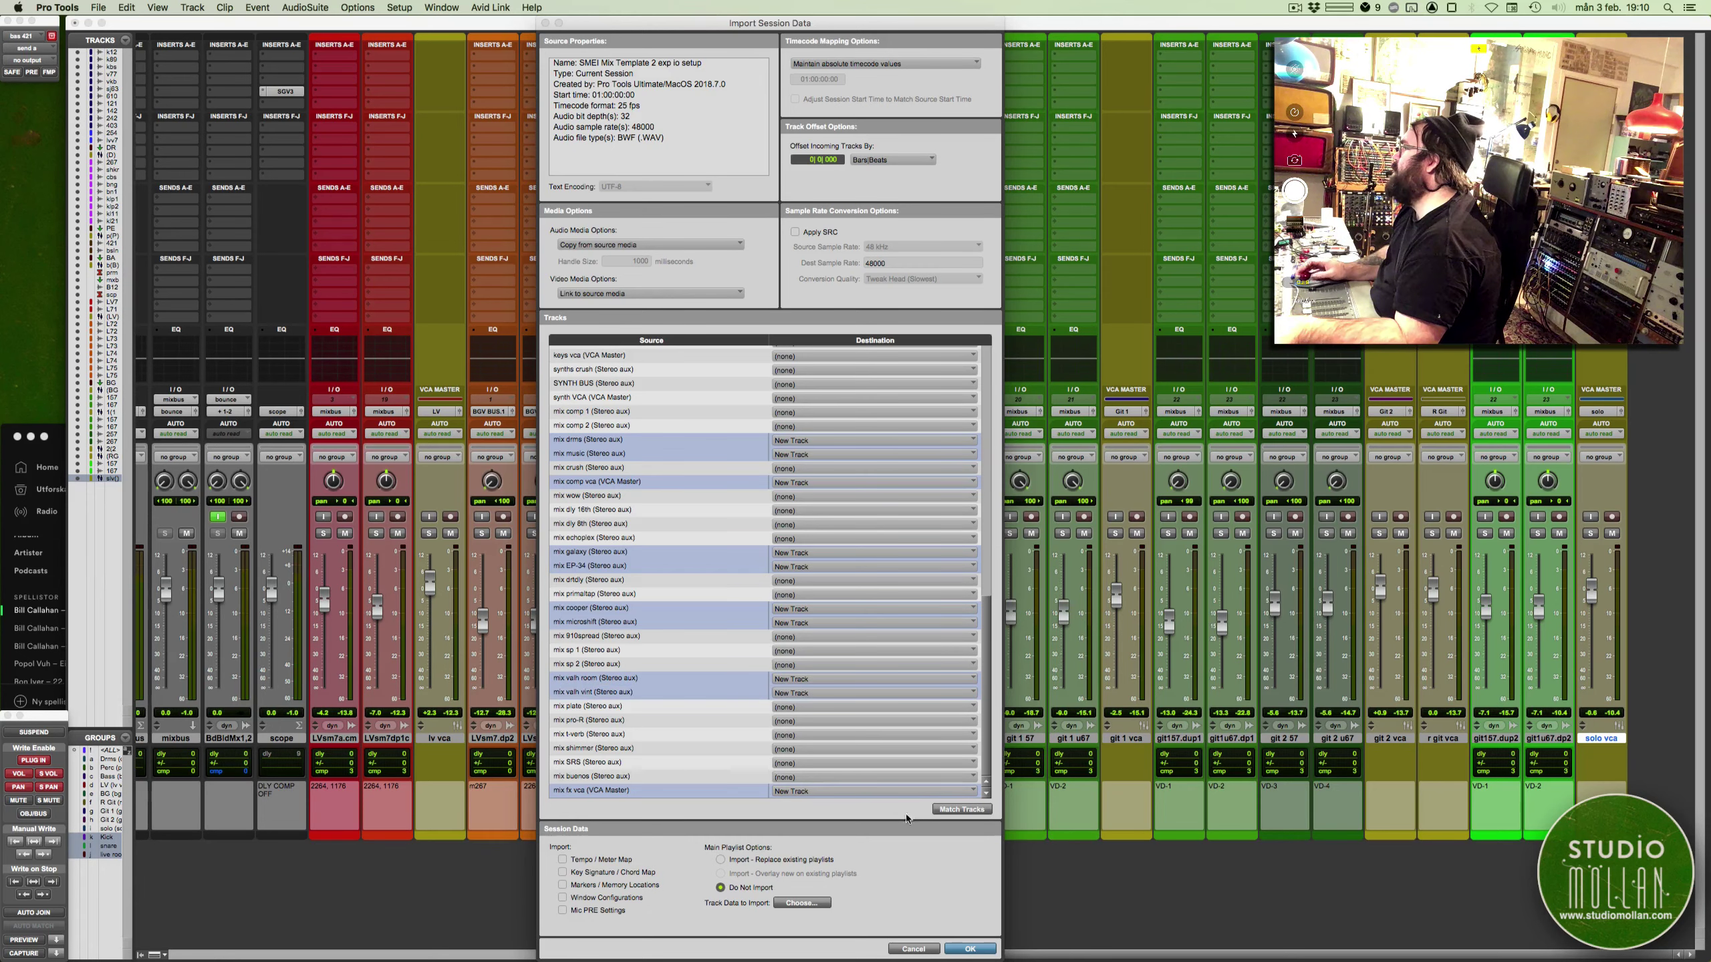
click(969, 949)
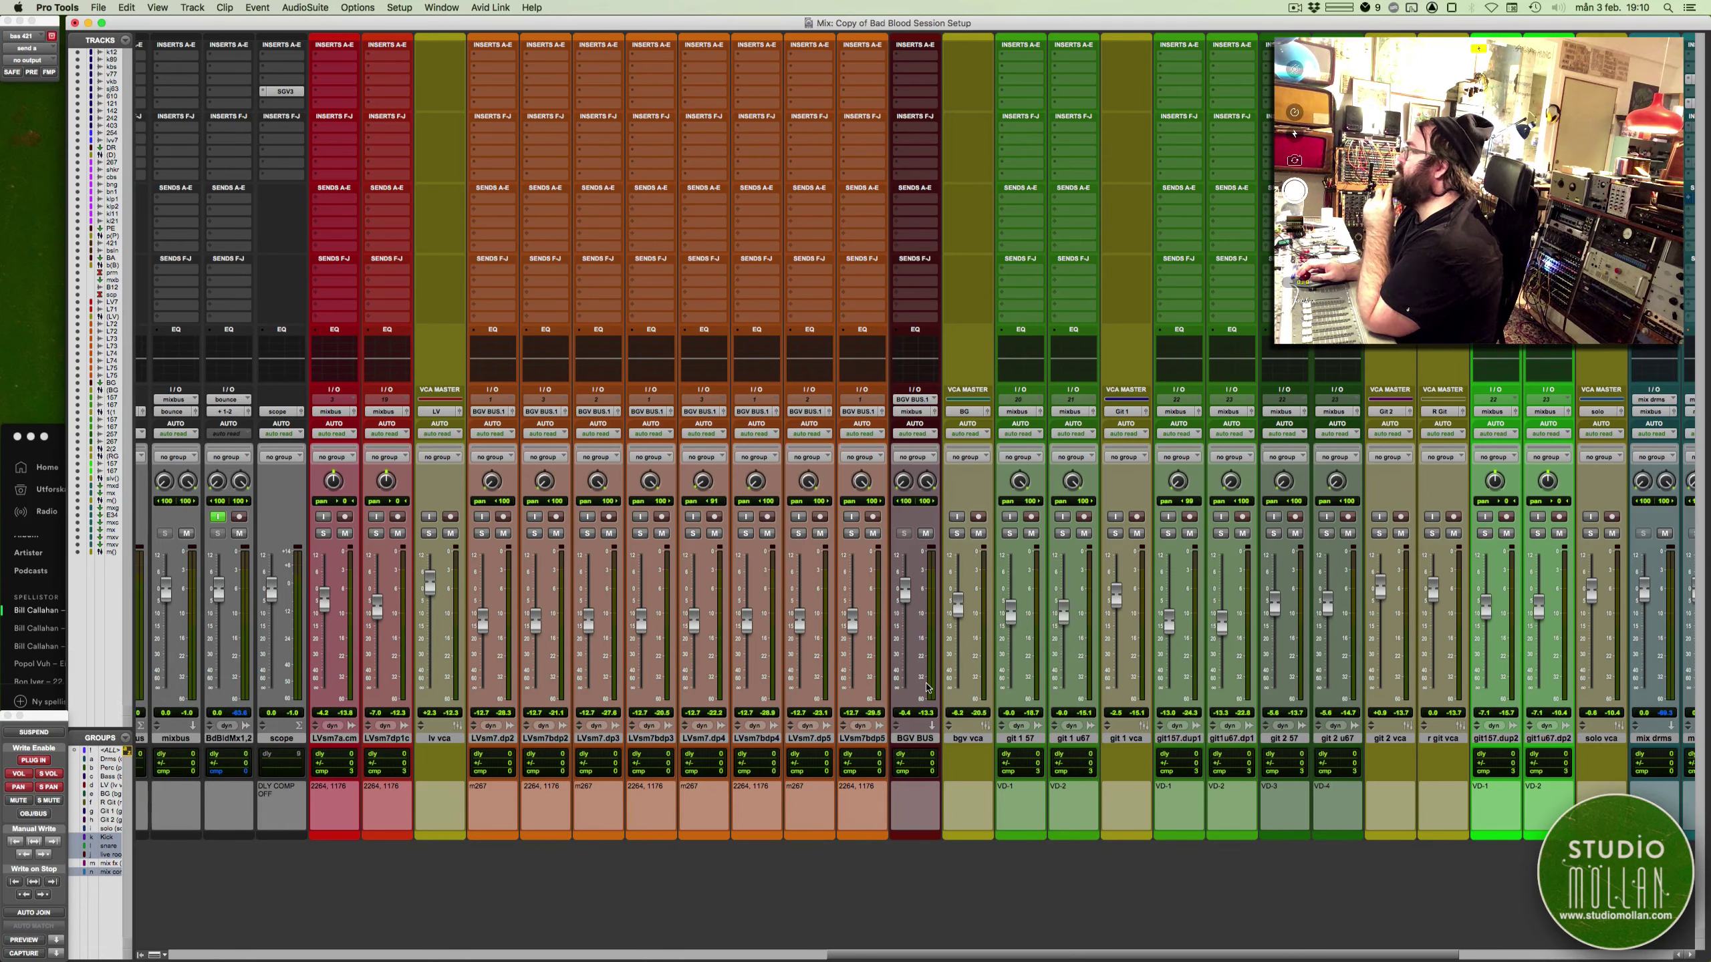
Select the imported mix music track and deactivate the mix comp group
scroll(1028, 719, right, 10)
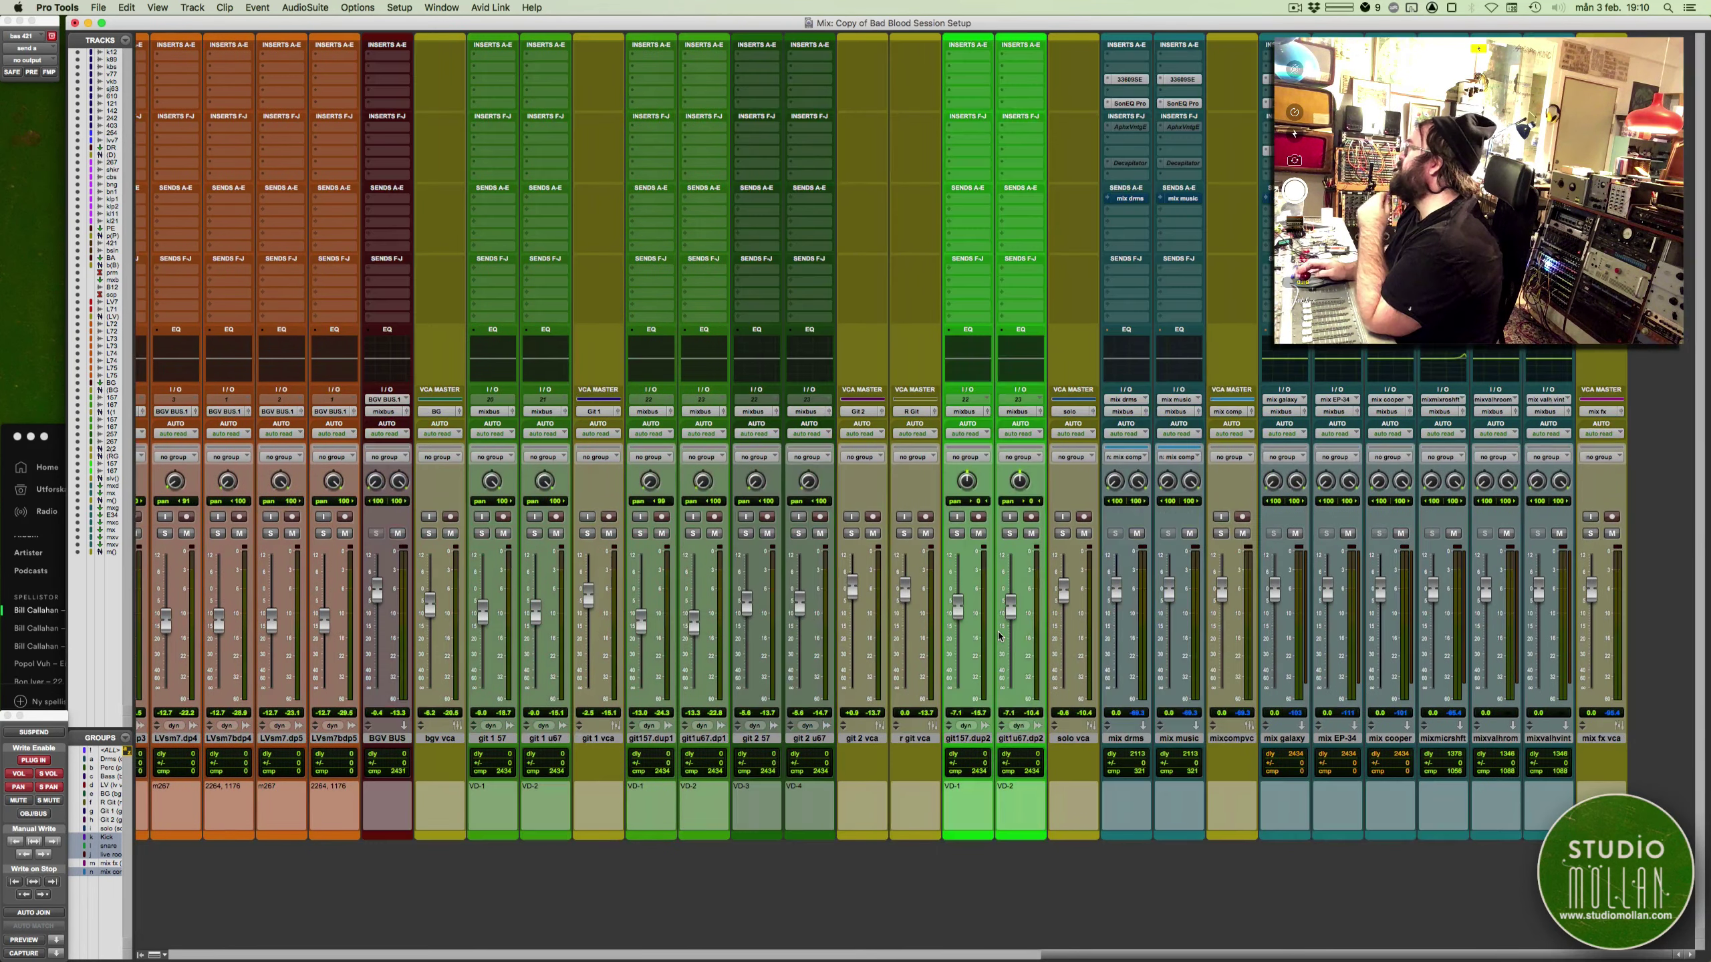
click(1184, 739)
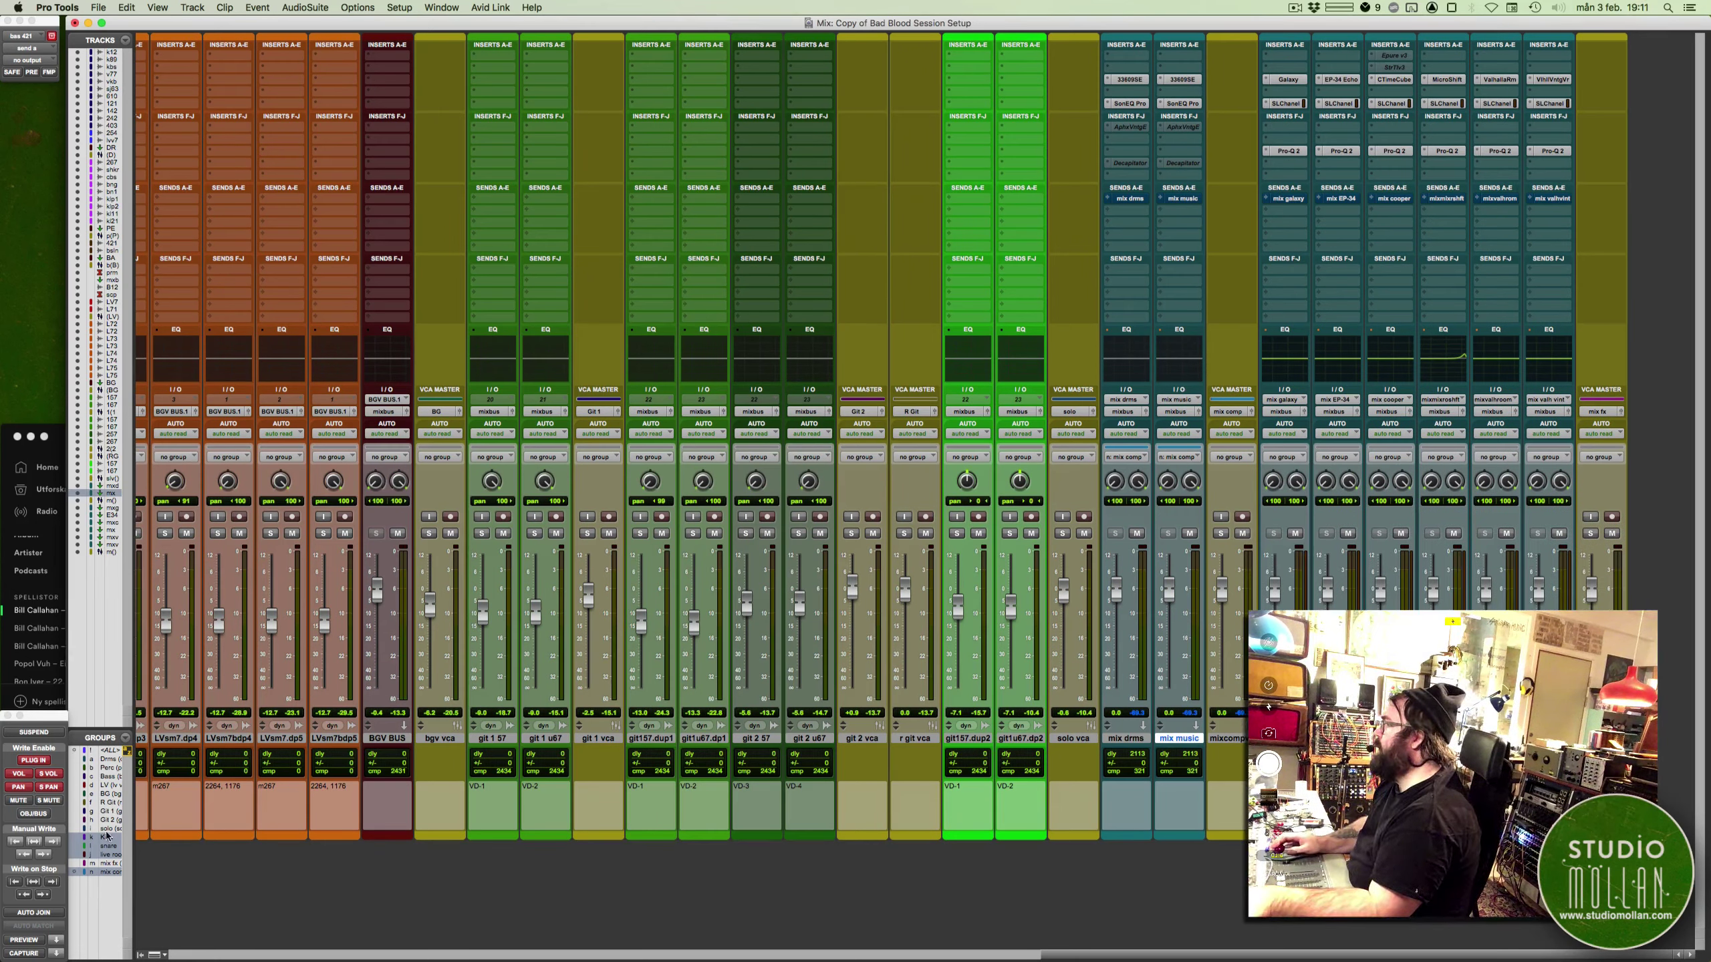
click(109, 871)
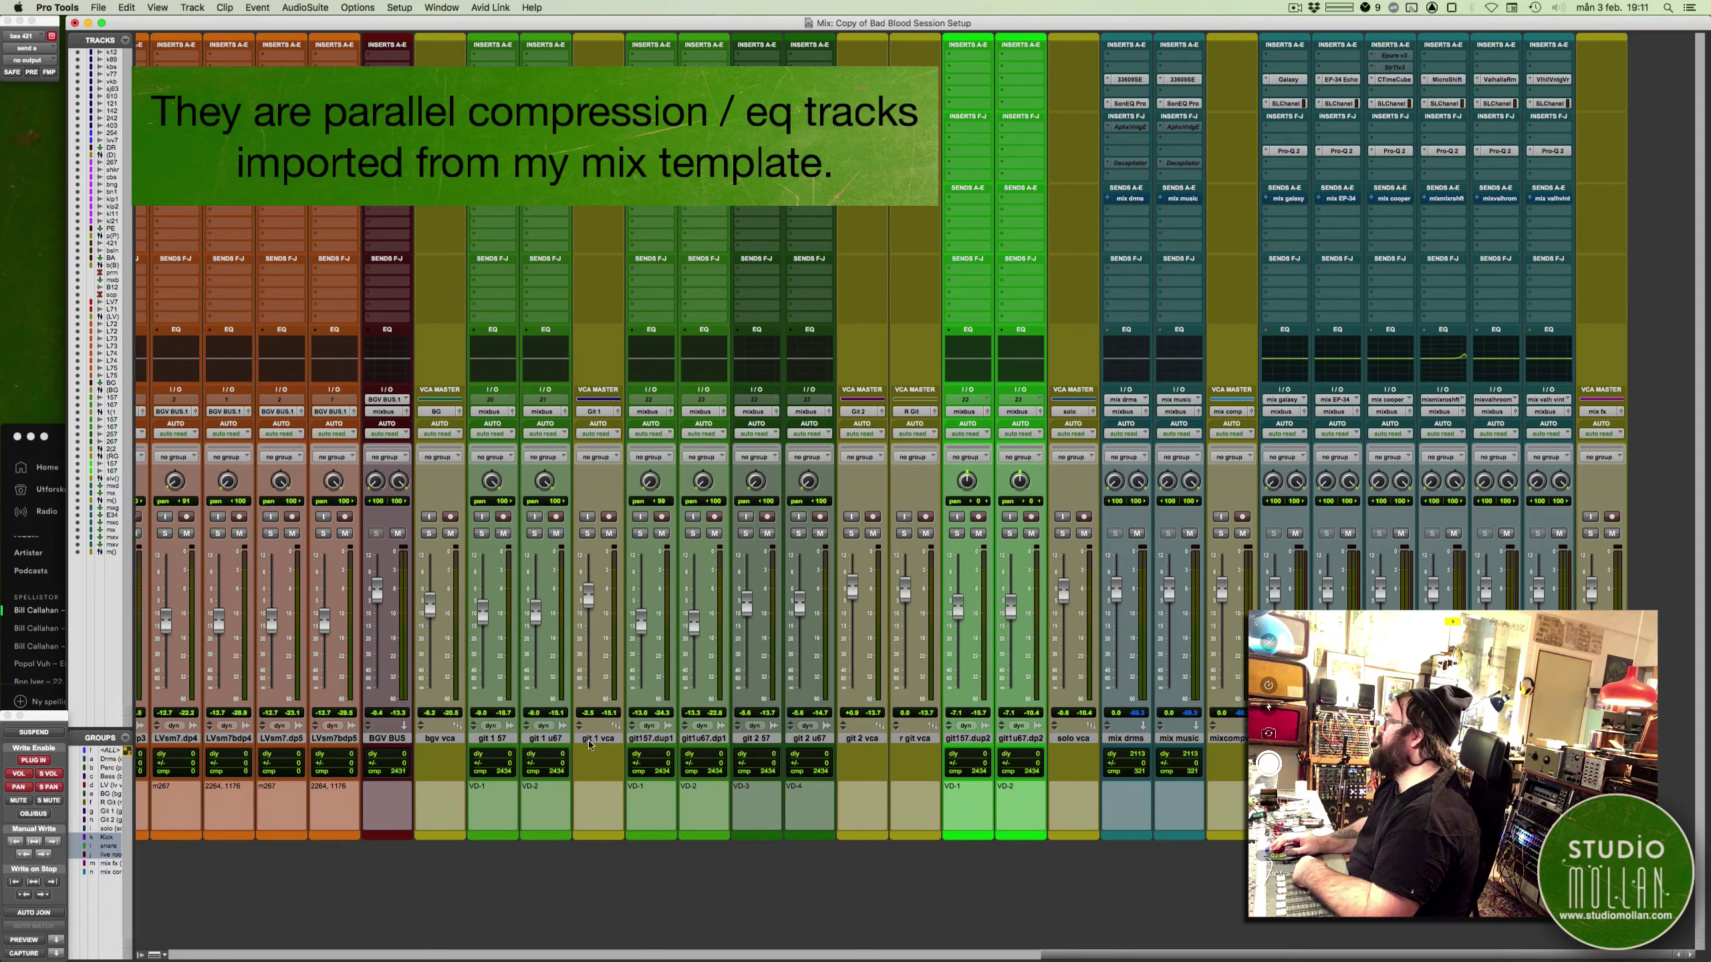
Select the bgv, git 1, git 2, r git and solo VCA masters in turn to review them
click(439, 738)
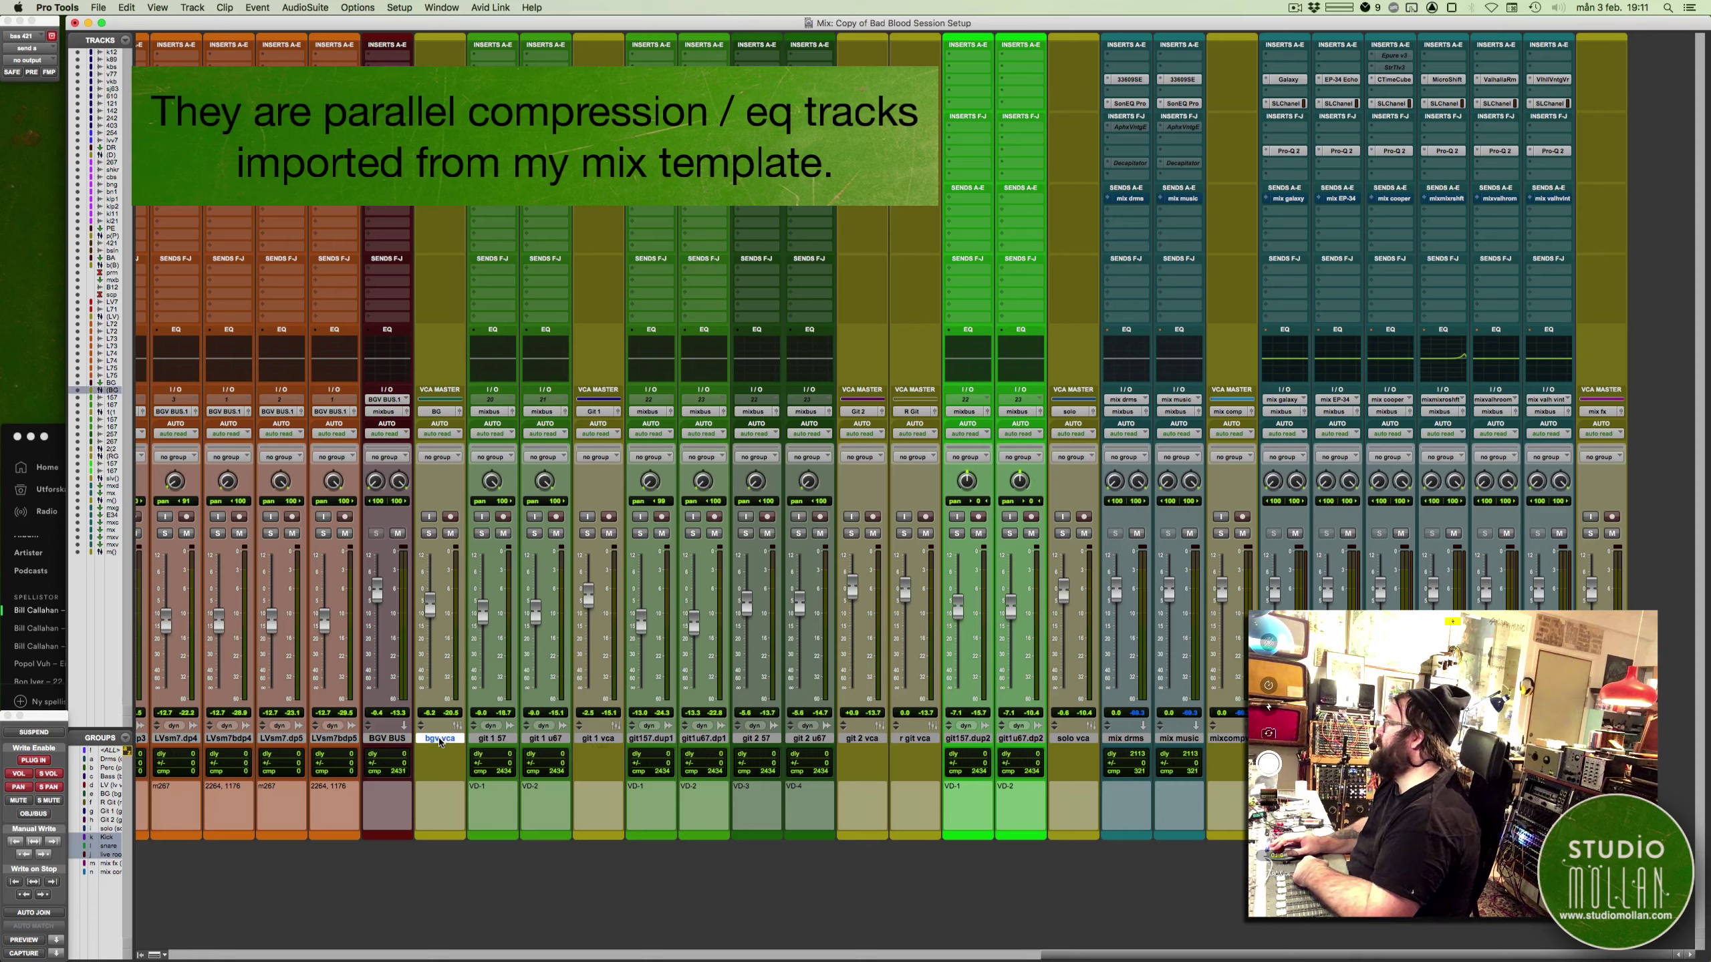
click(599, 739)
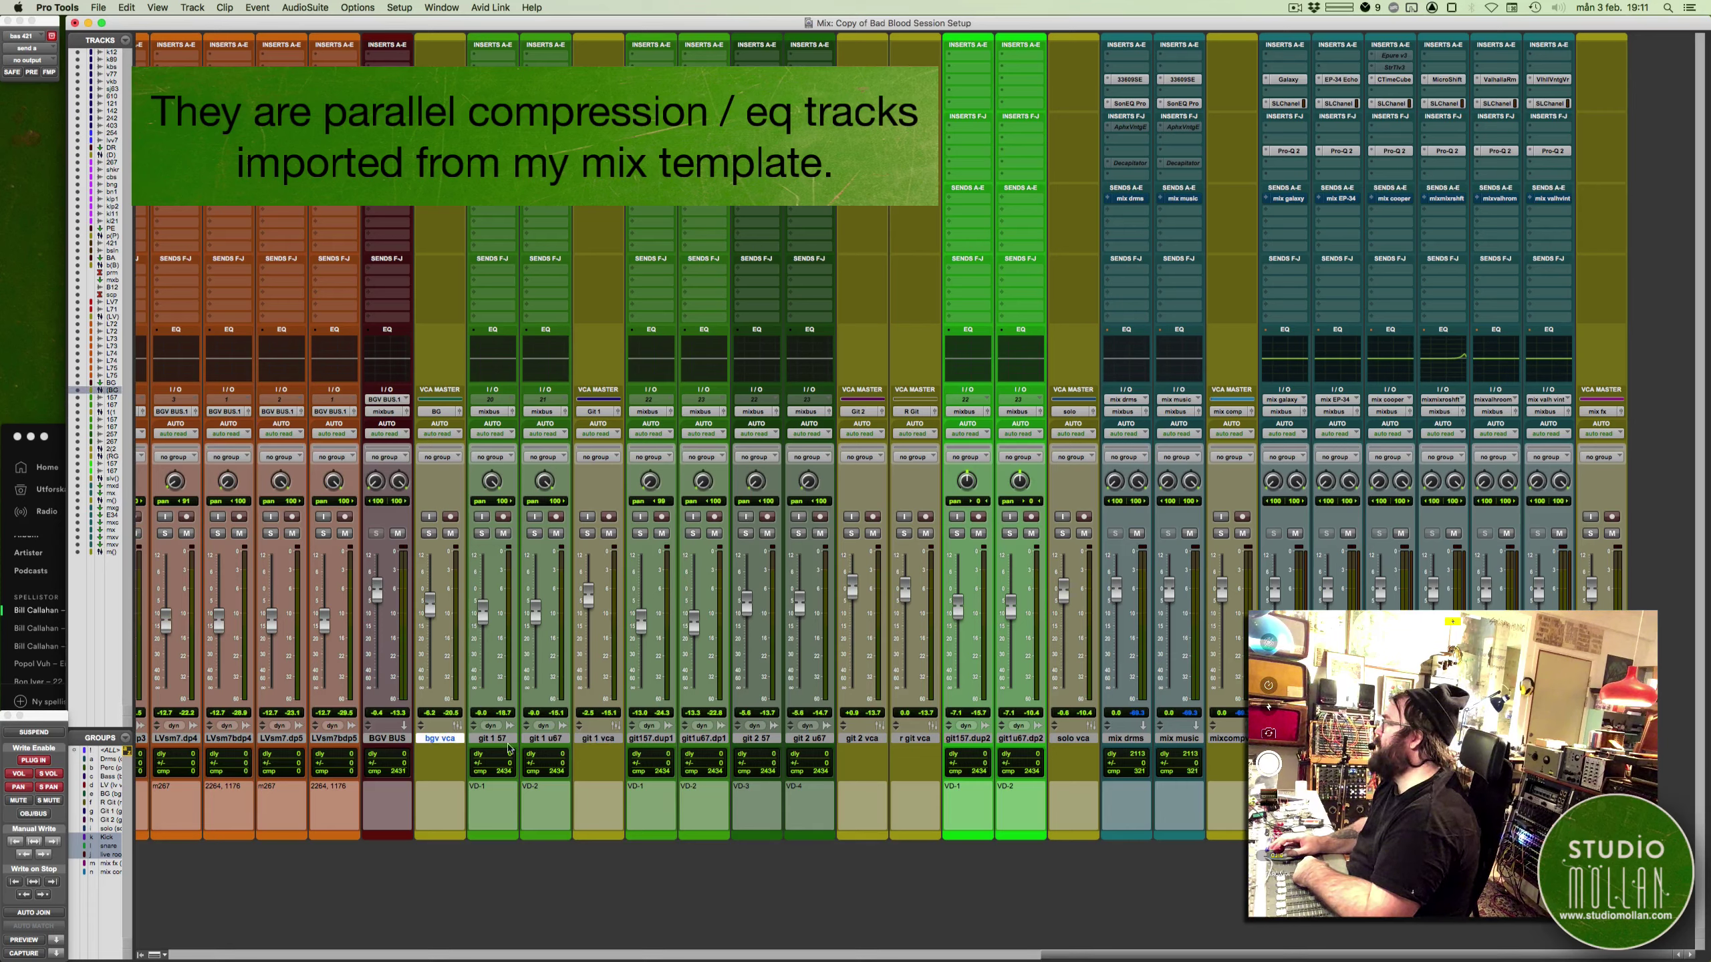
click(860, 739)
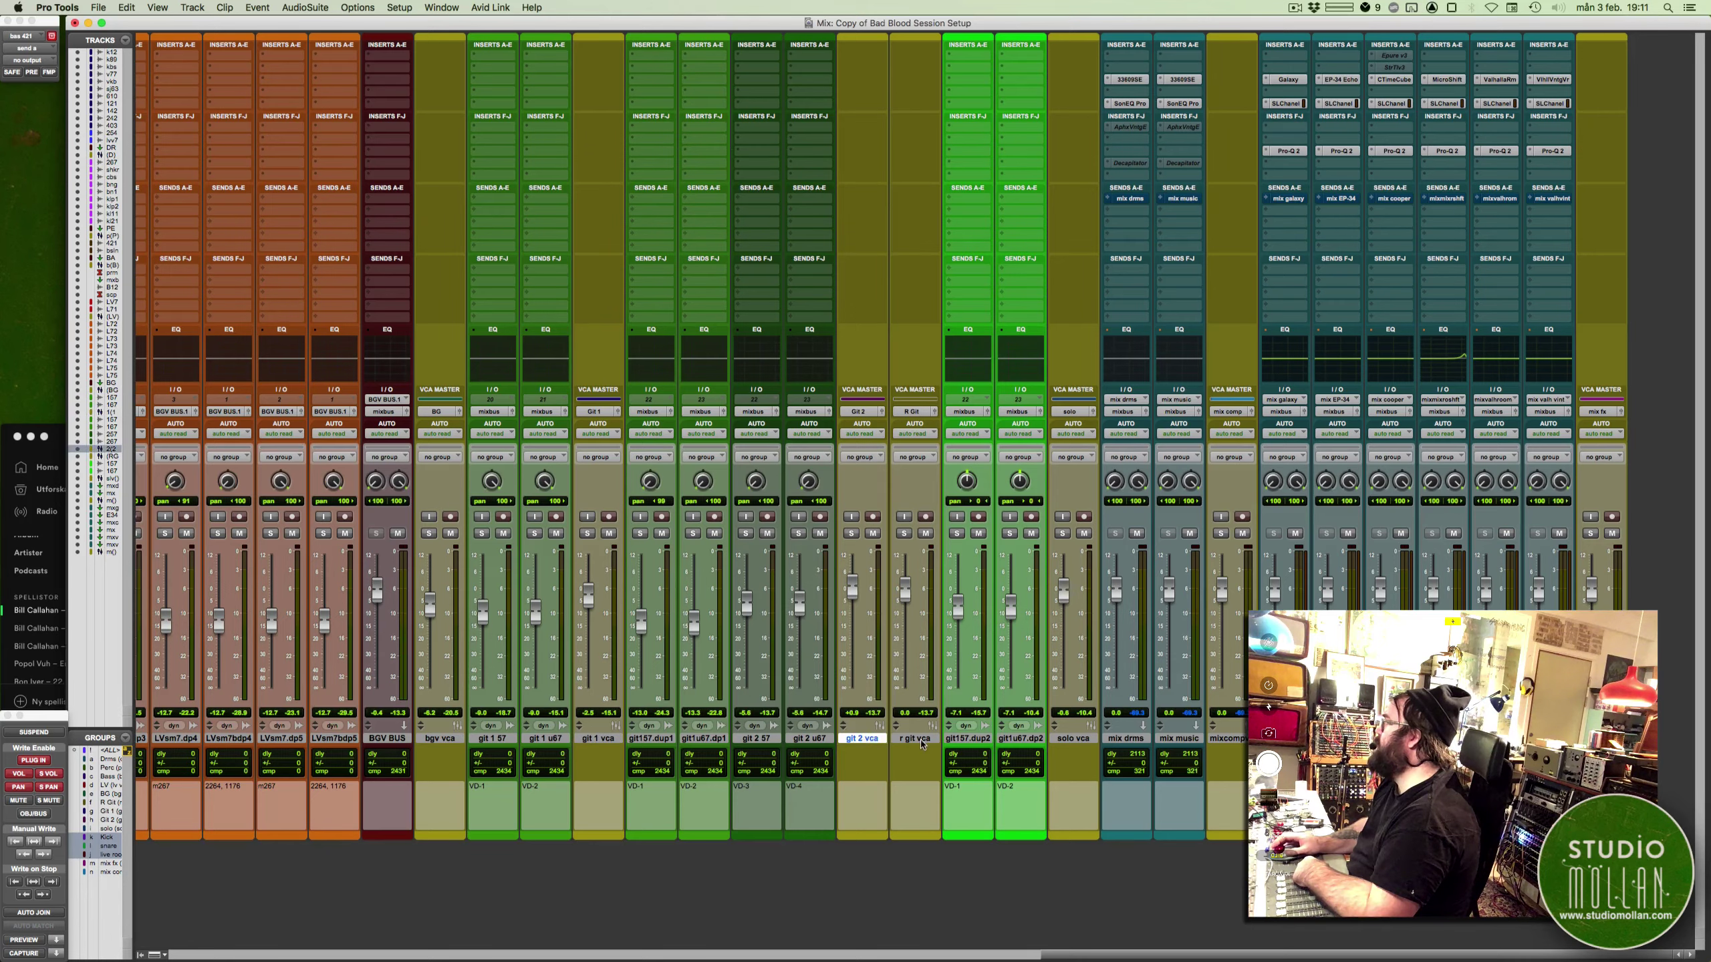
click(915, 739)
click(1071, 739)
scroll(697, 687, left, 20)
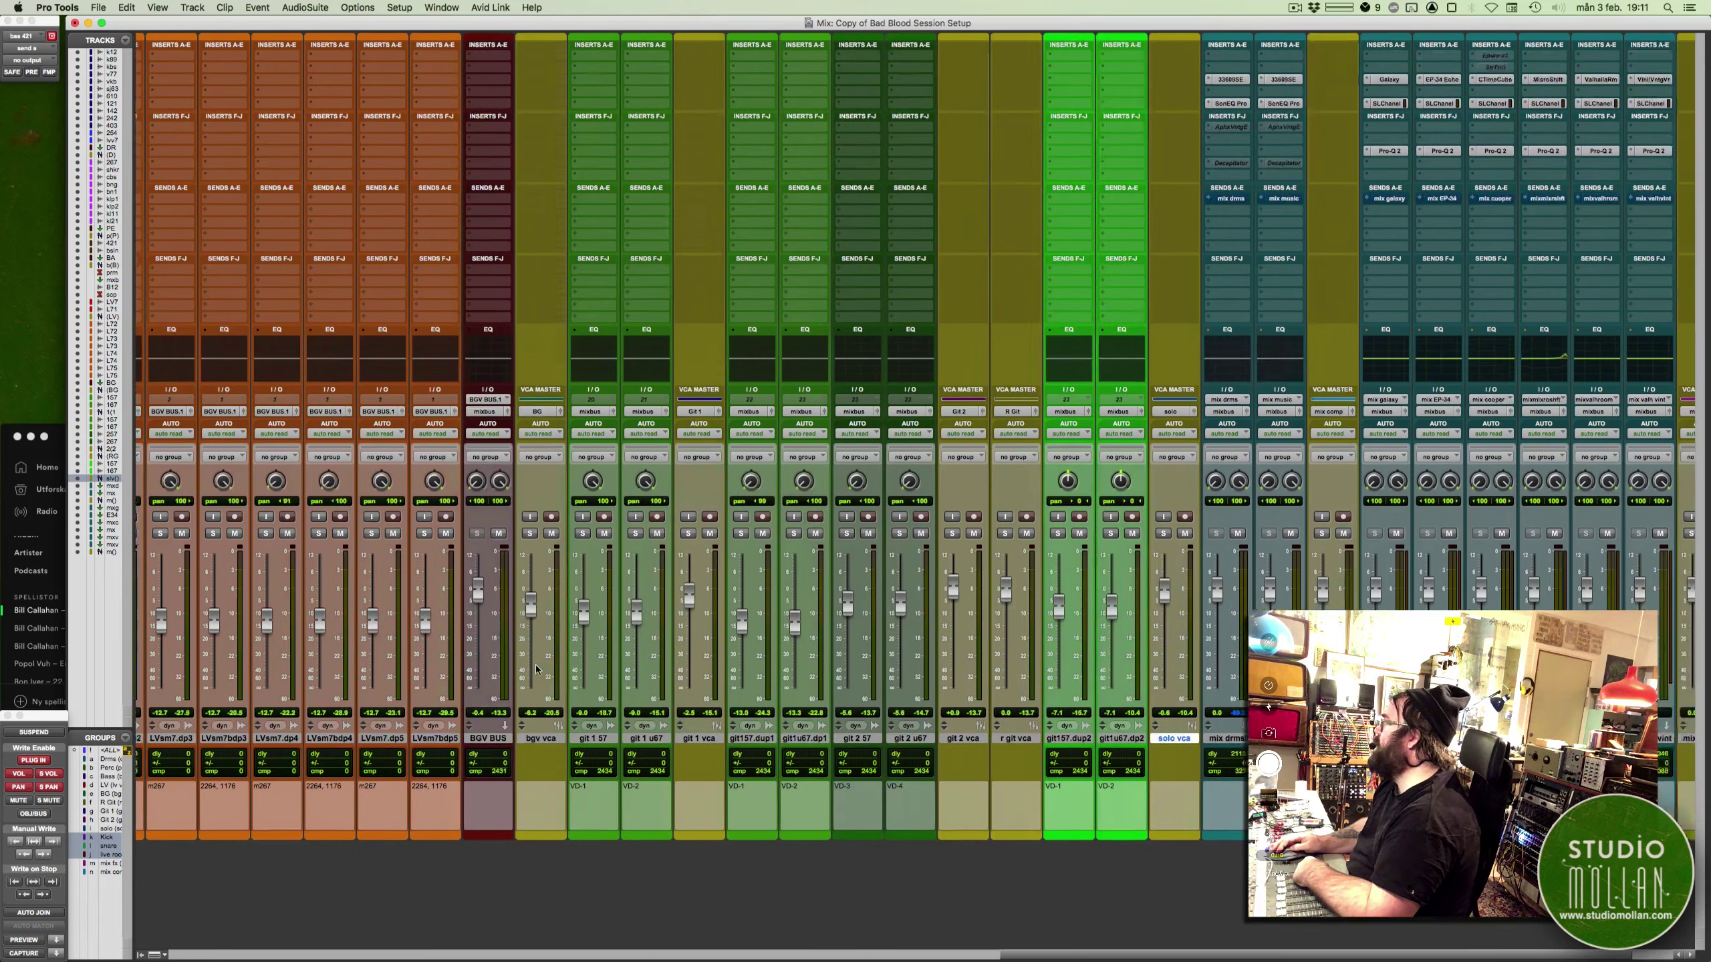
Select all the imported tracks from mix drms through mix valh vint
scroll(537, 668, right, 20)
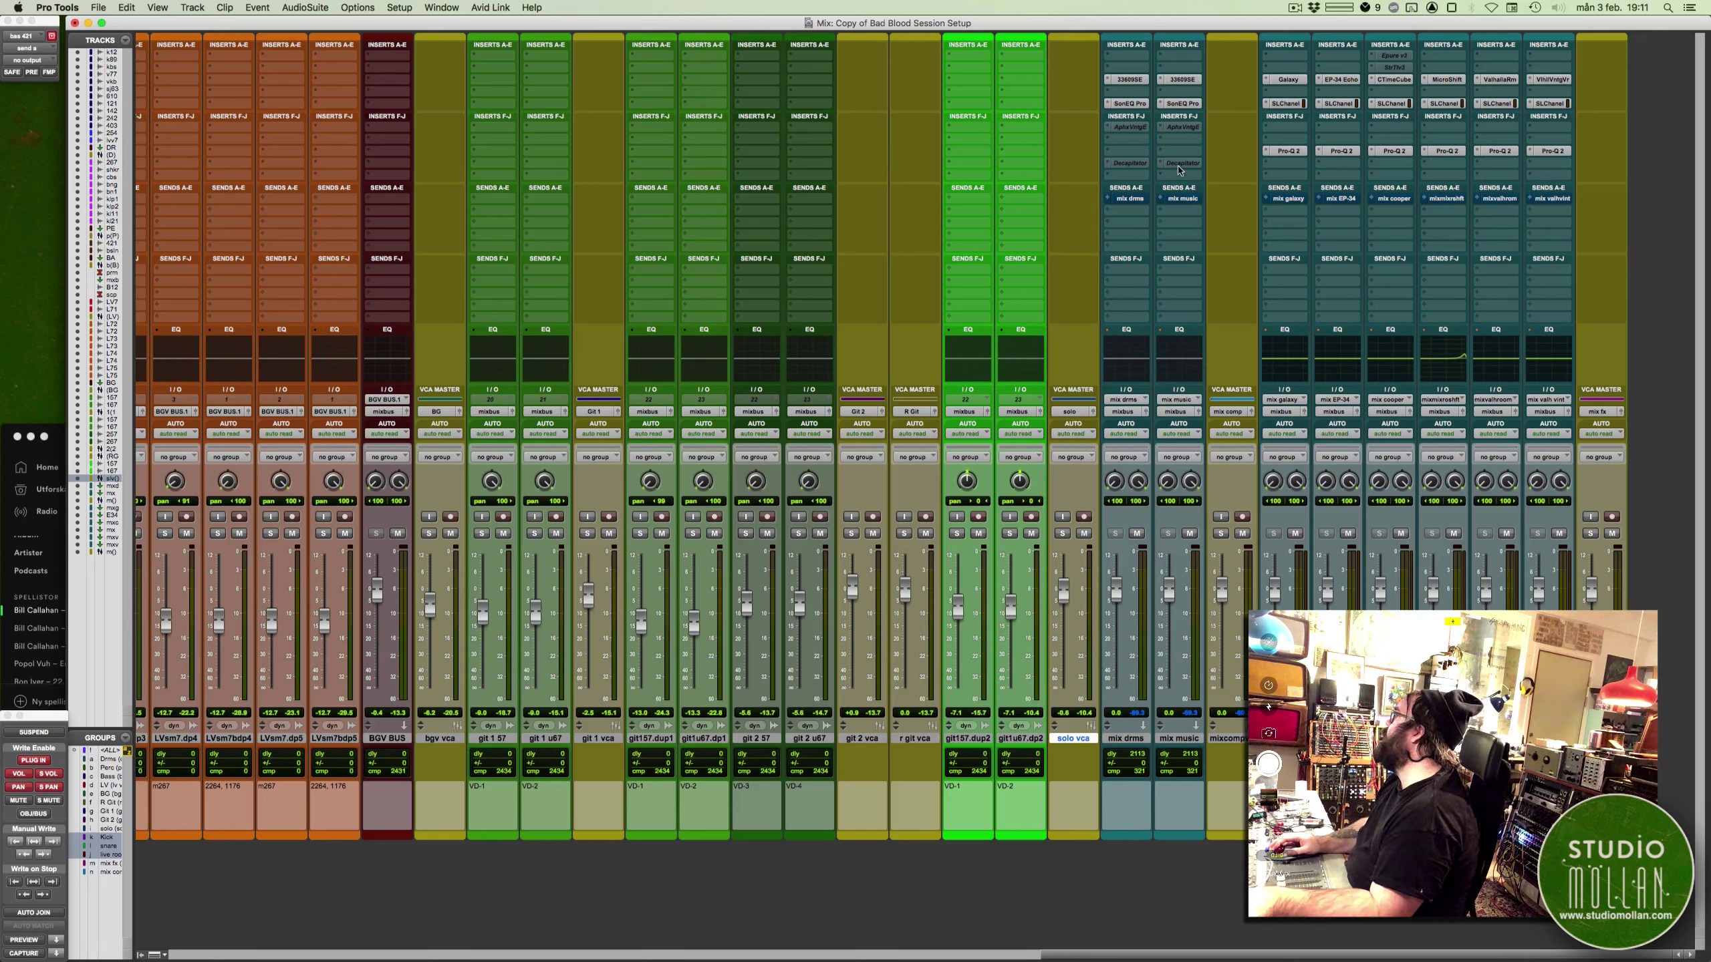
click(1127, 738)
shift+click(1548, 739)
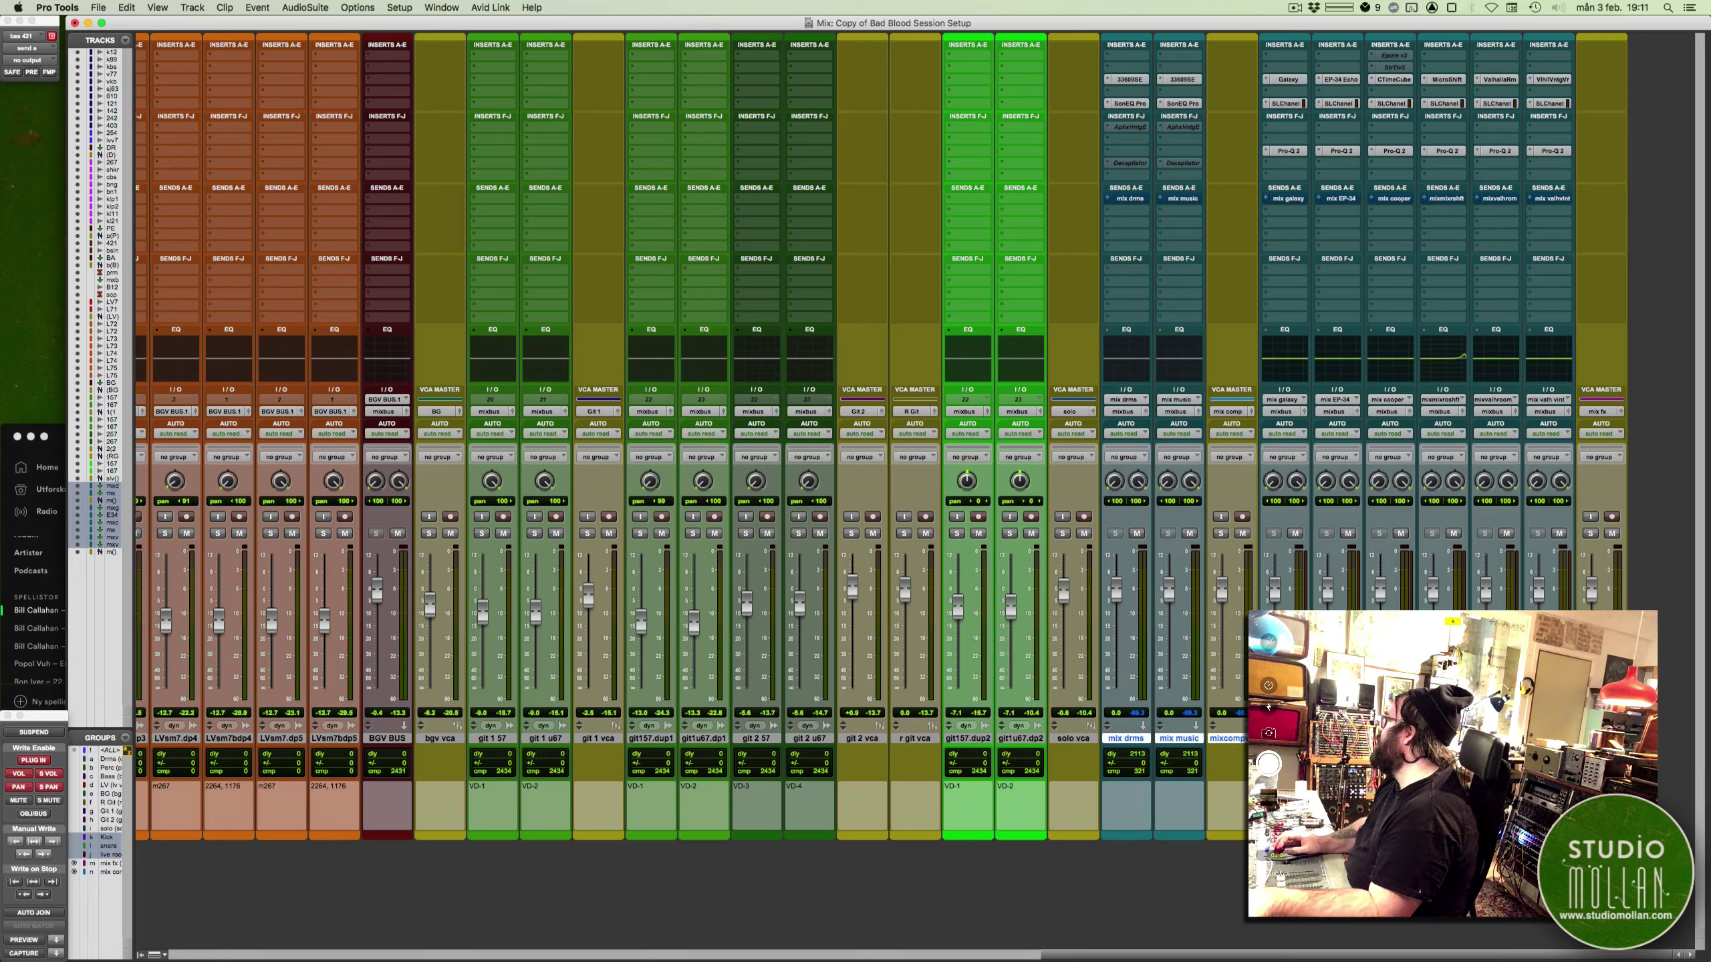
Inspect the Galaxy Tape Echo on mix galaxy and the EP-34 Tape Echo on mix EP-34, closing each plug-in window
click(1287, 79)
drag(568, 249, 438, 244)
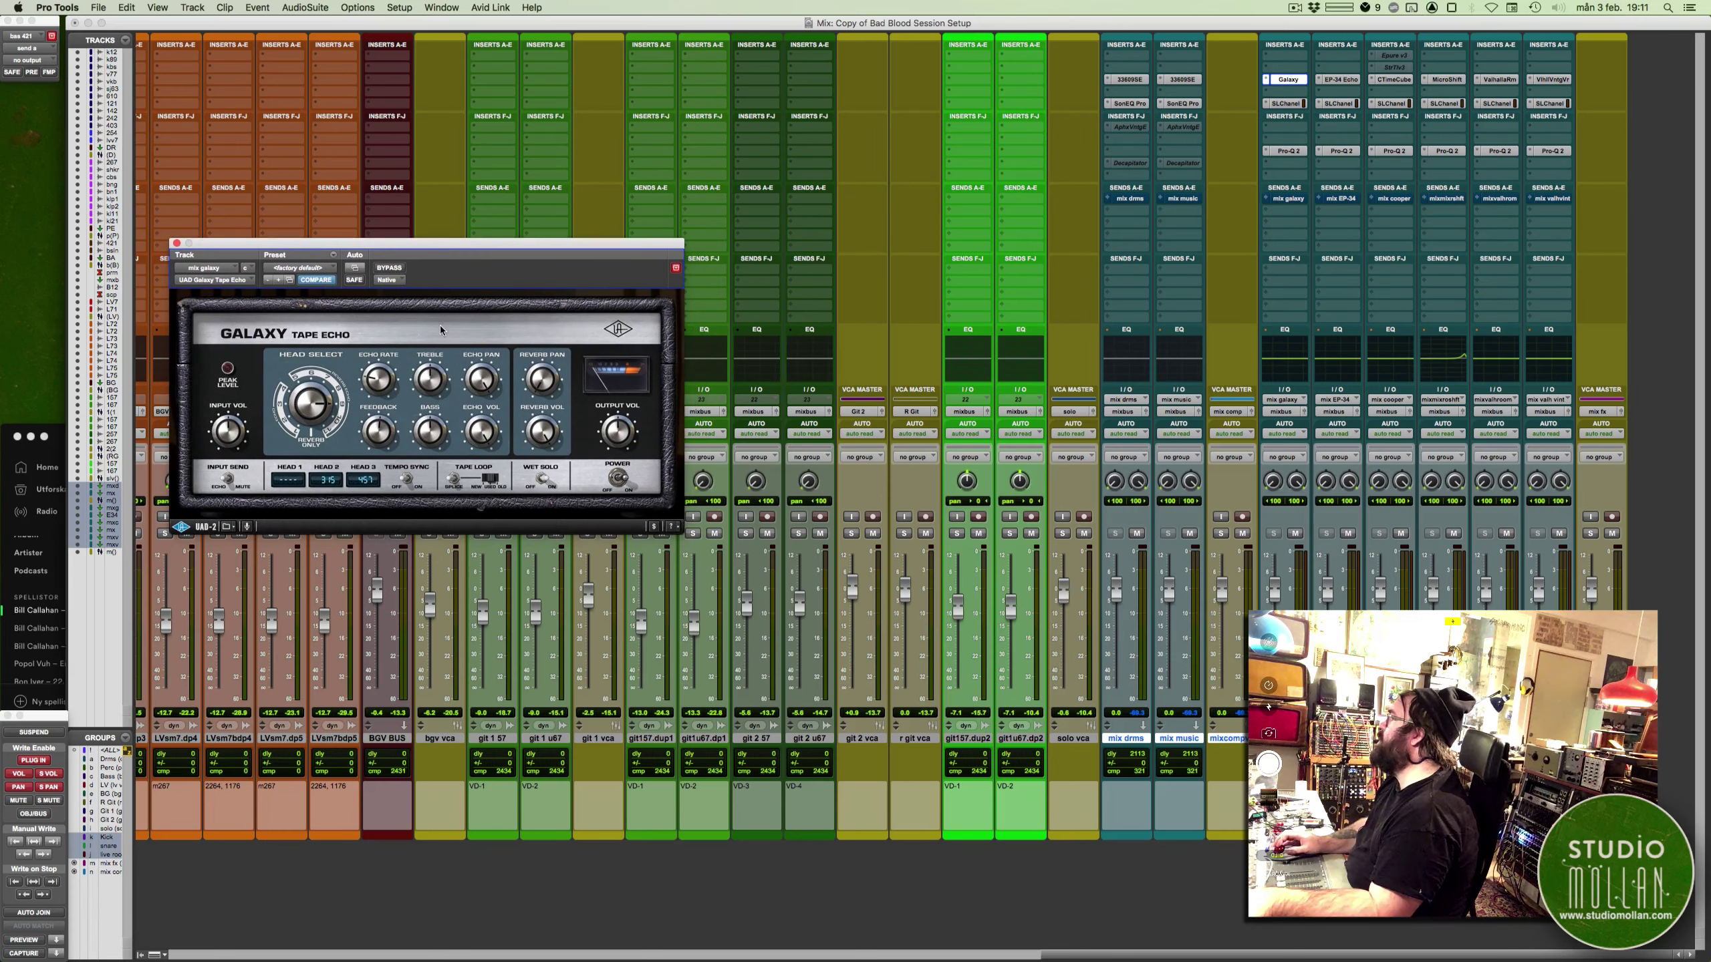
click(176, 243)
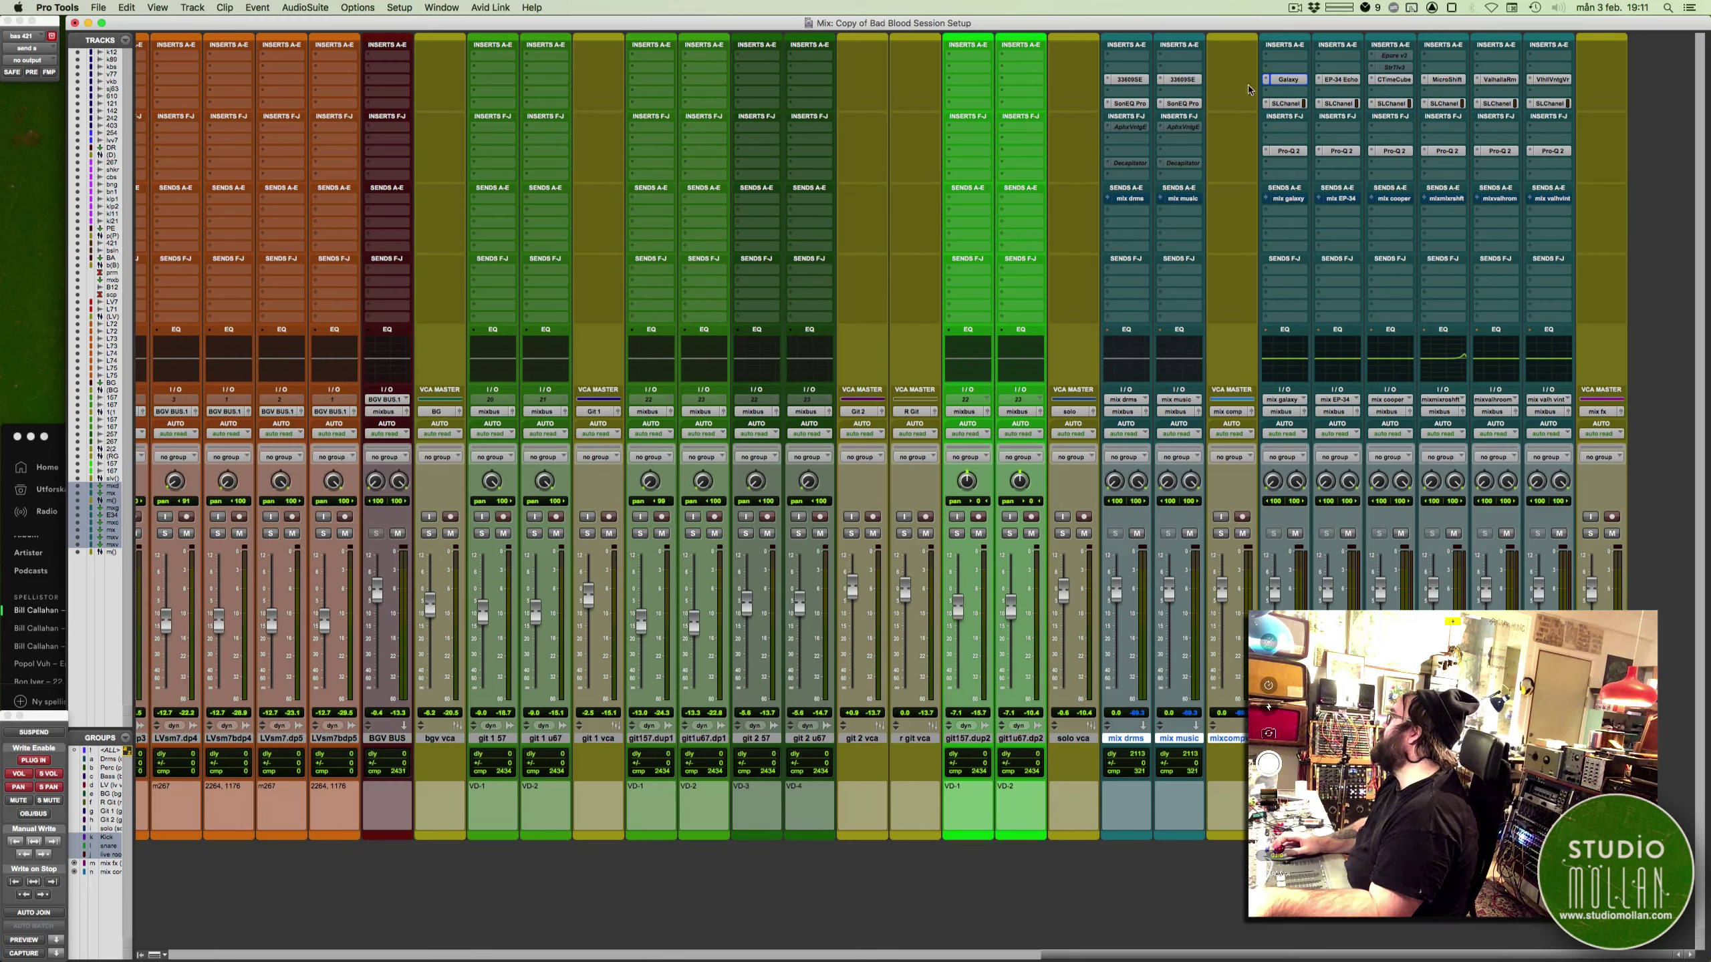
click(1283, 81)
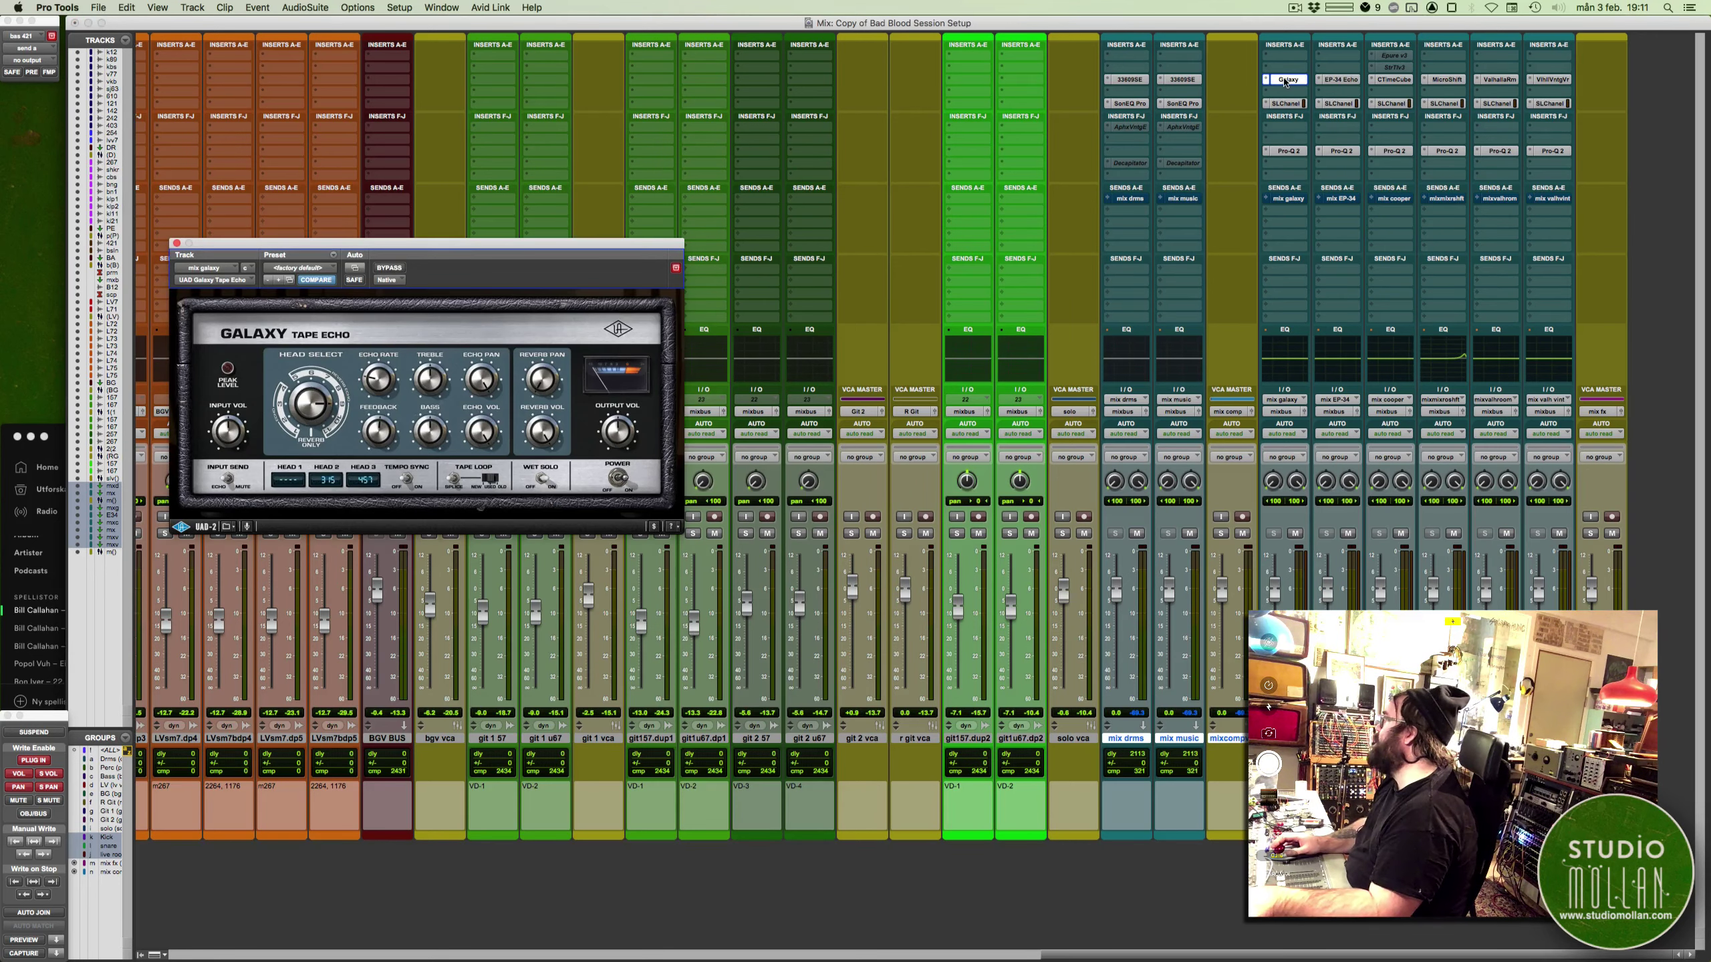
click(1283, 80)
click(1347, 81)
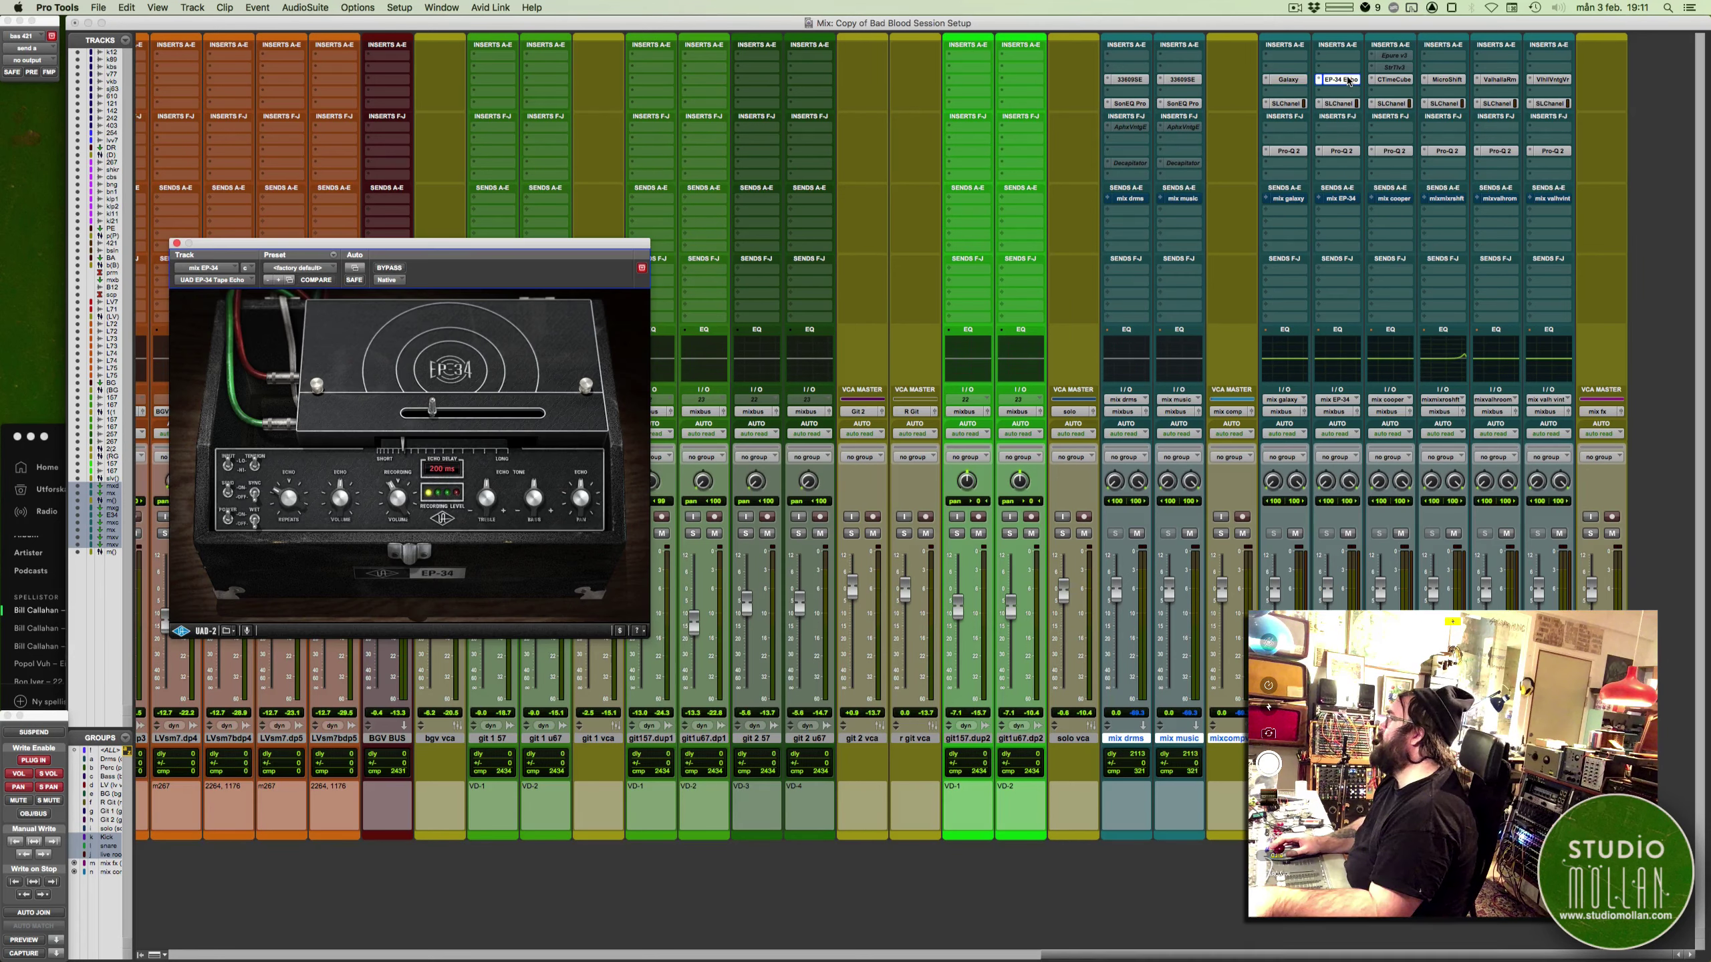
click(1348, 80)
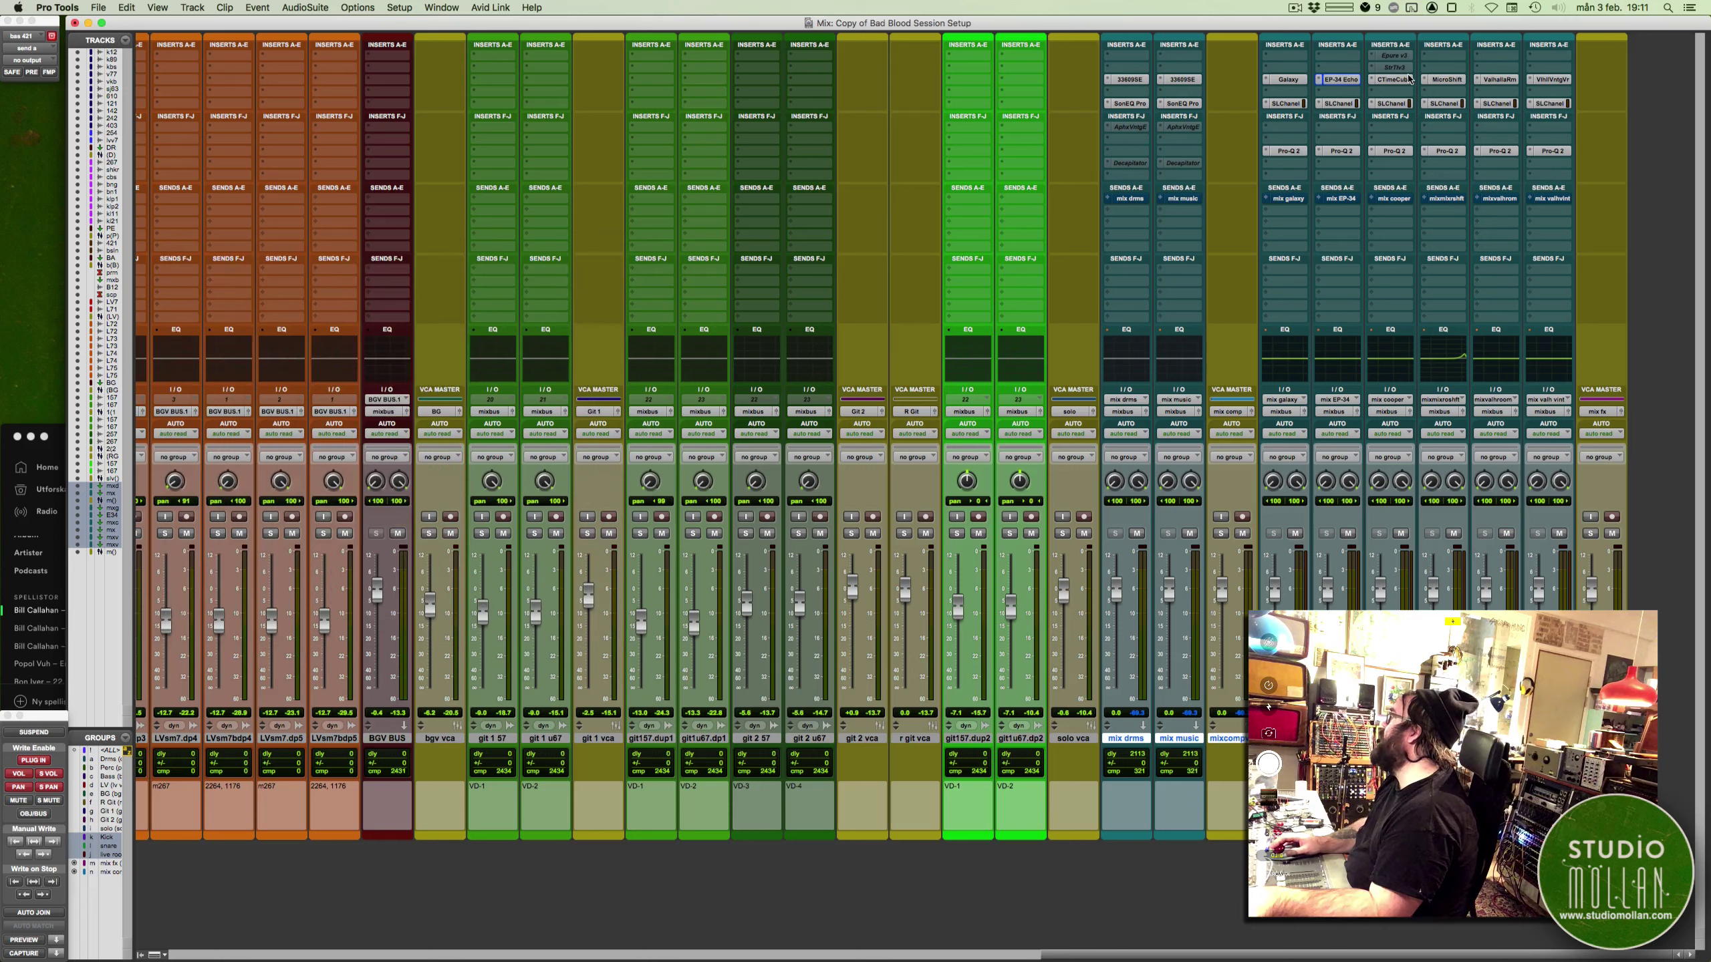
Adjust the channel B delay of the Cooper Time Cube on the mix cooper track and close the plug-in
click(1400, 79)
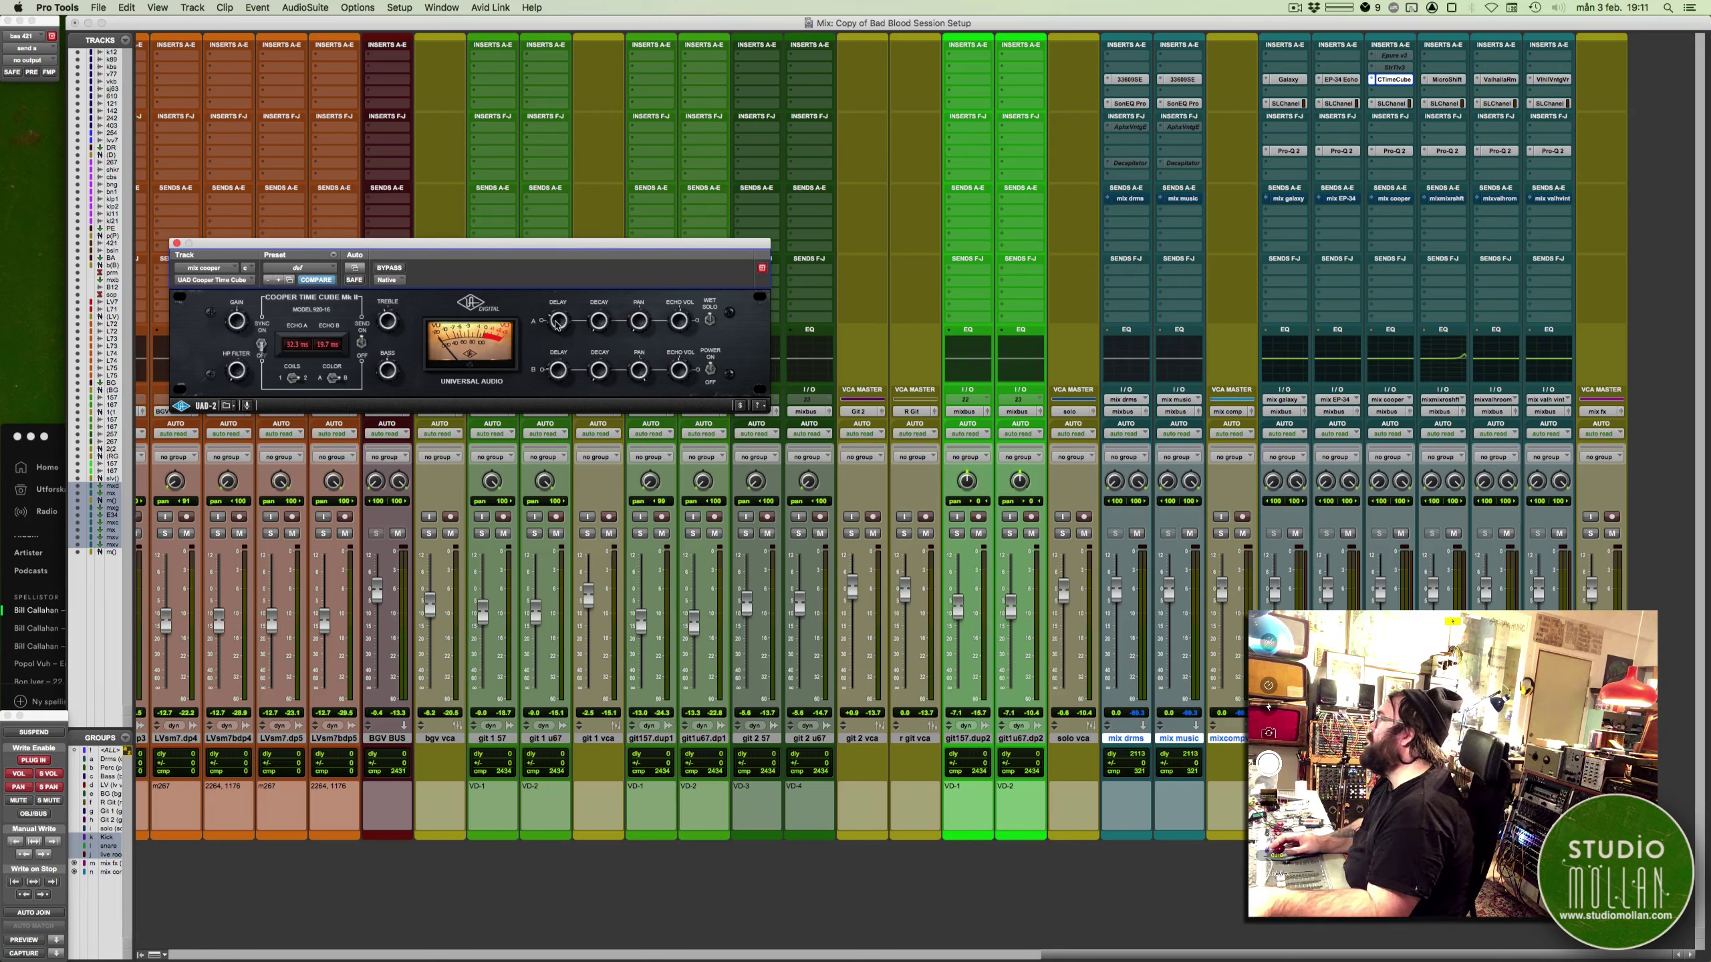
drag(560, 377, 559, 360)
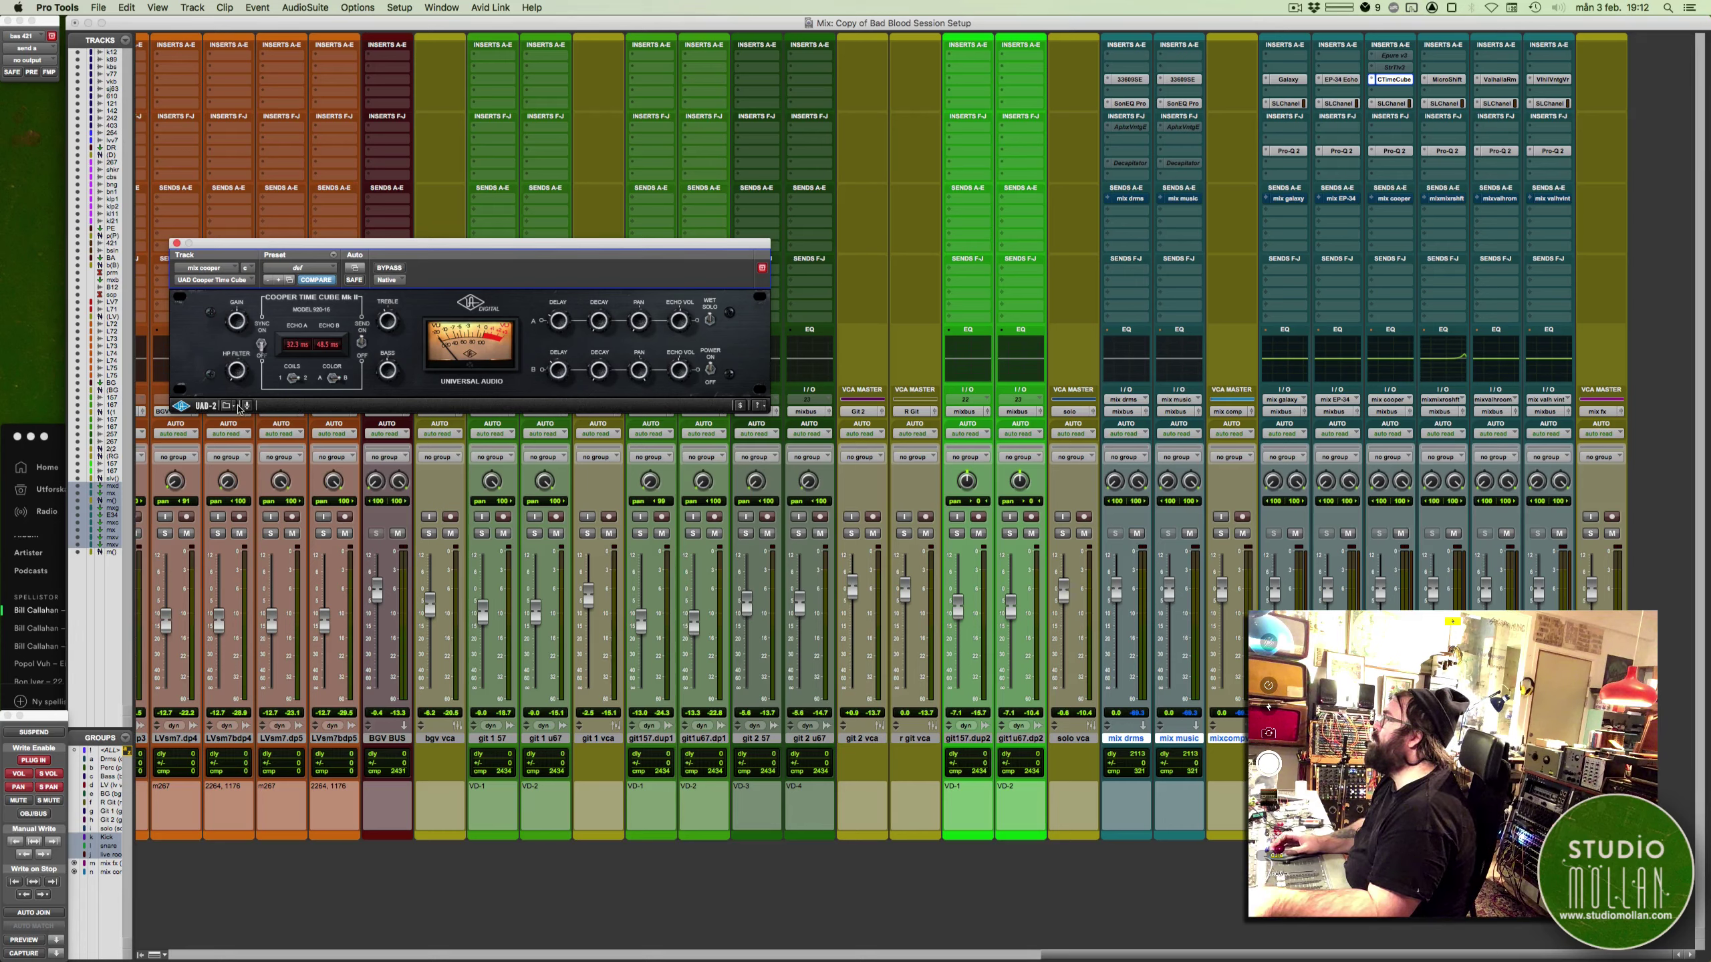
click(176, 243)
Adjust the Delay and Detune controls of MicroShift on the mix microshift track and close the plug-in
click(1446, 79)
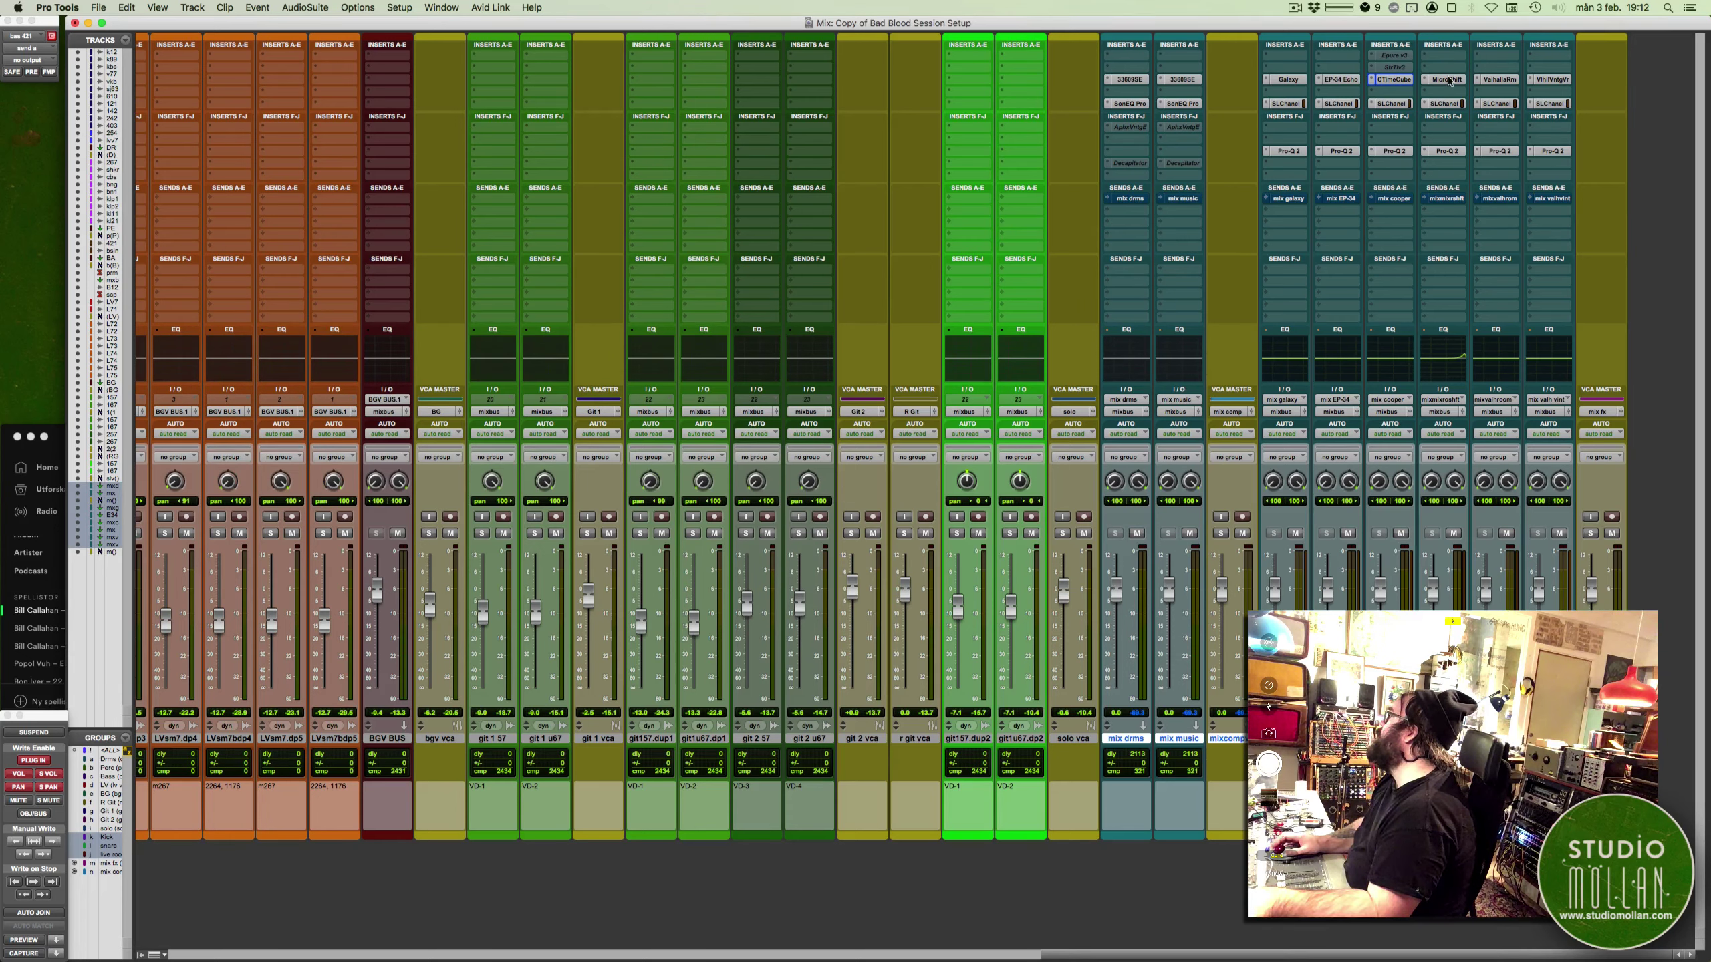
drag(658, 400, 653, 447)
drag(574, 405, 575, 411)
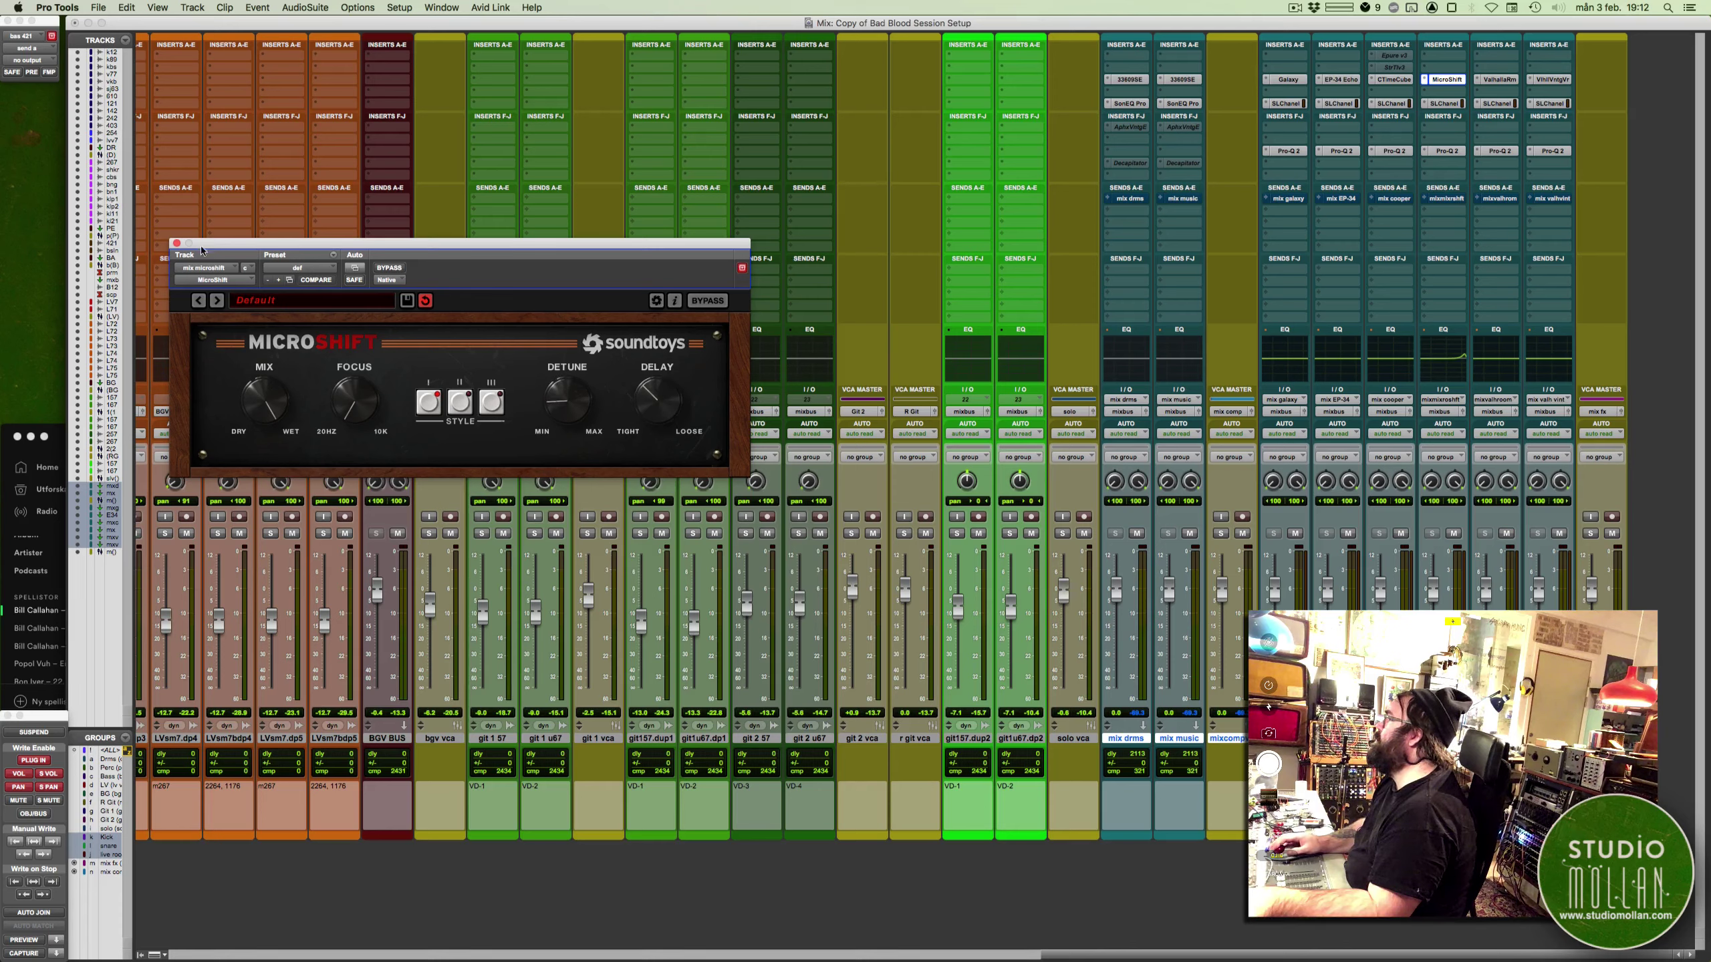
click(176, 243)
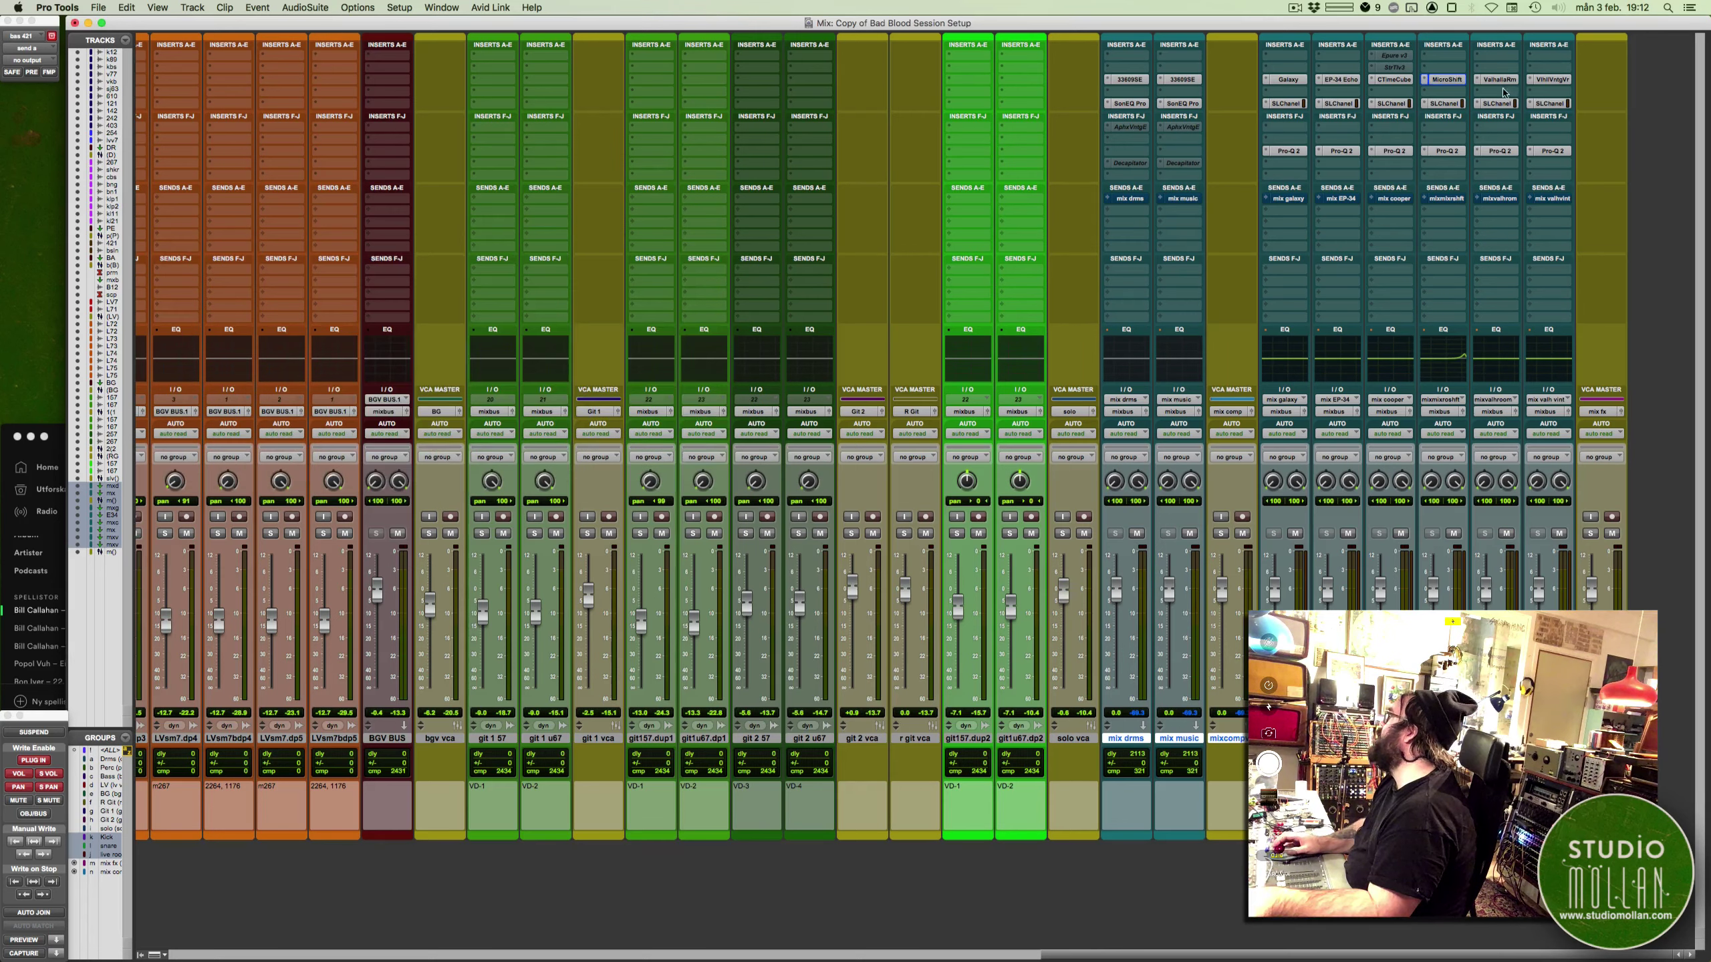
Inspect ValhallaRoom on the mix valh room track and ValhallaVintageVerb on the mix valh vint track, and close the plug-in window
click(1499, 80)
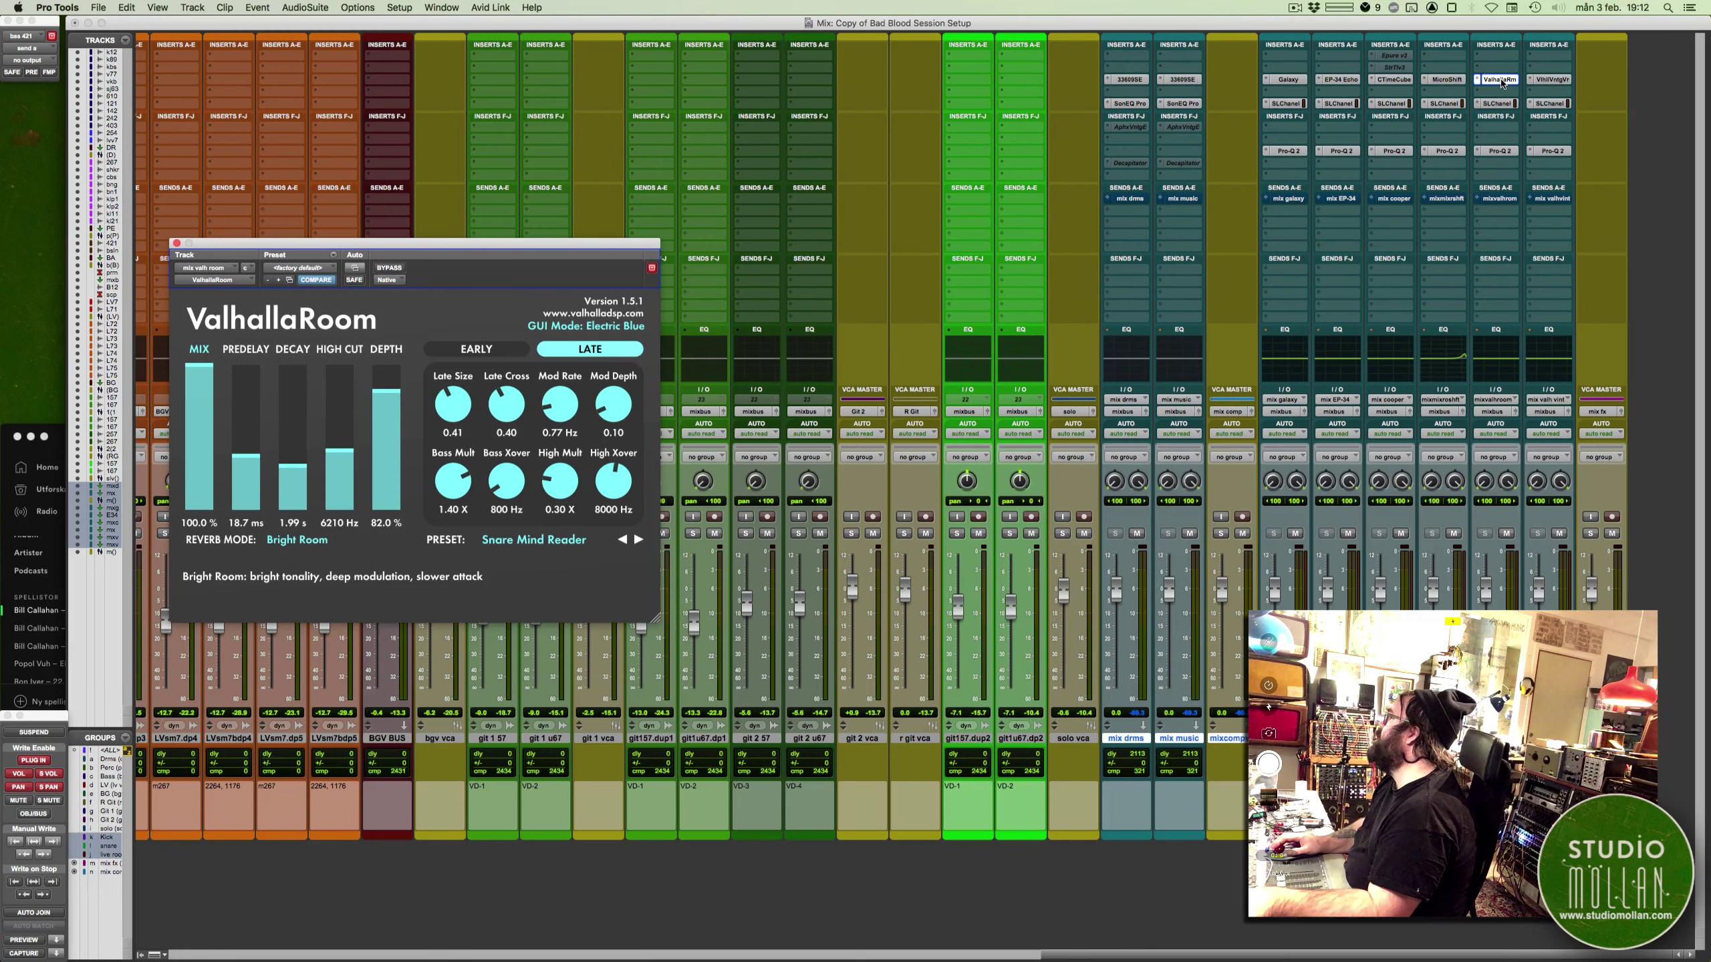
click(1560, 81)
click(1561, 83)
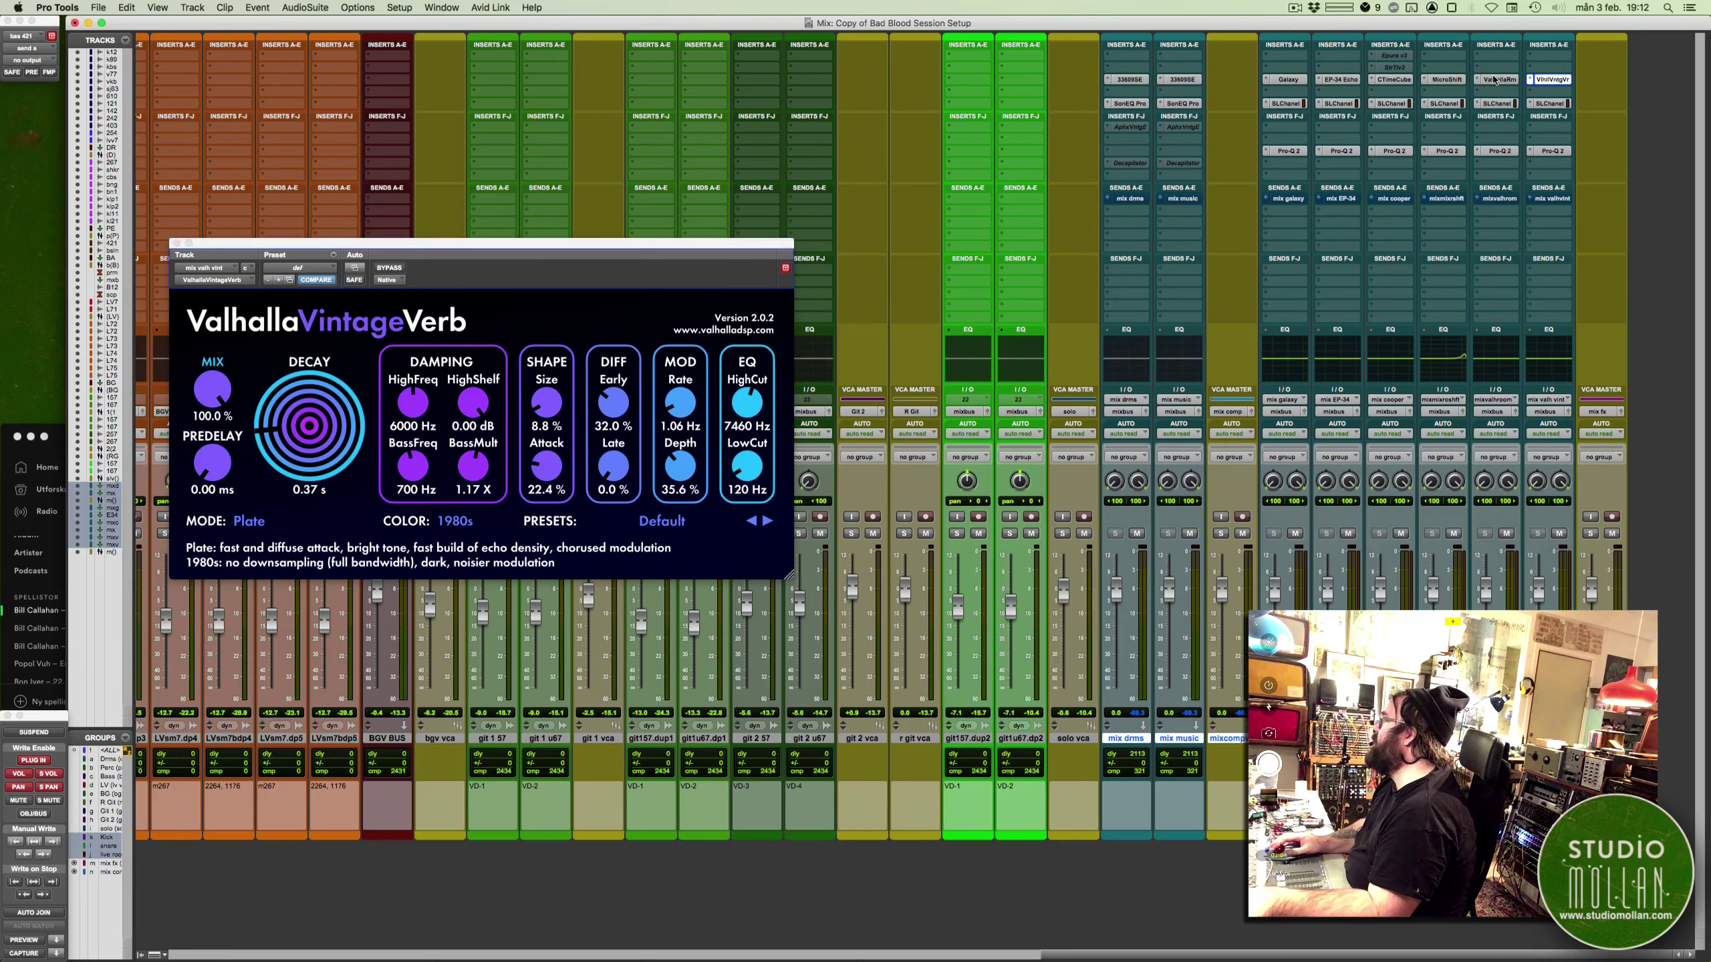
click(1560, 81)
click(1560, 81)
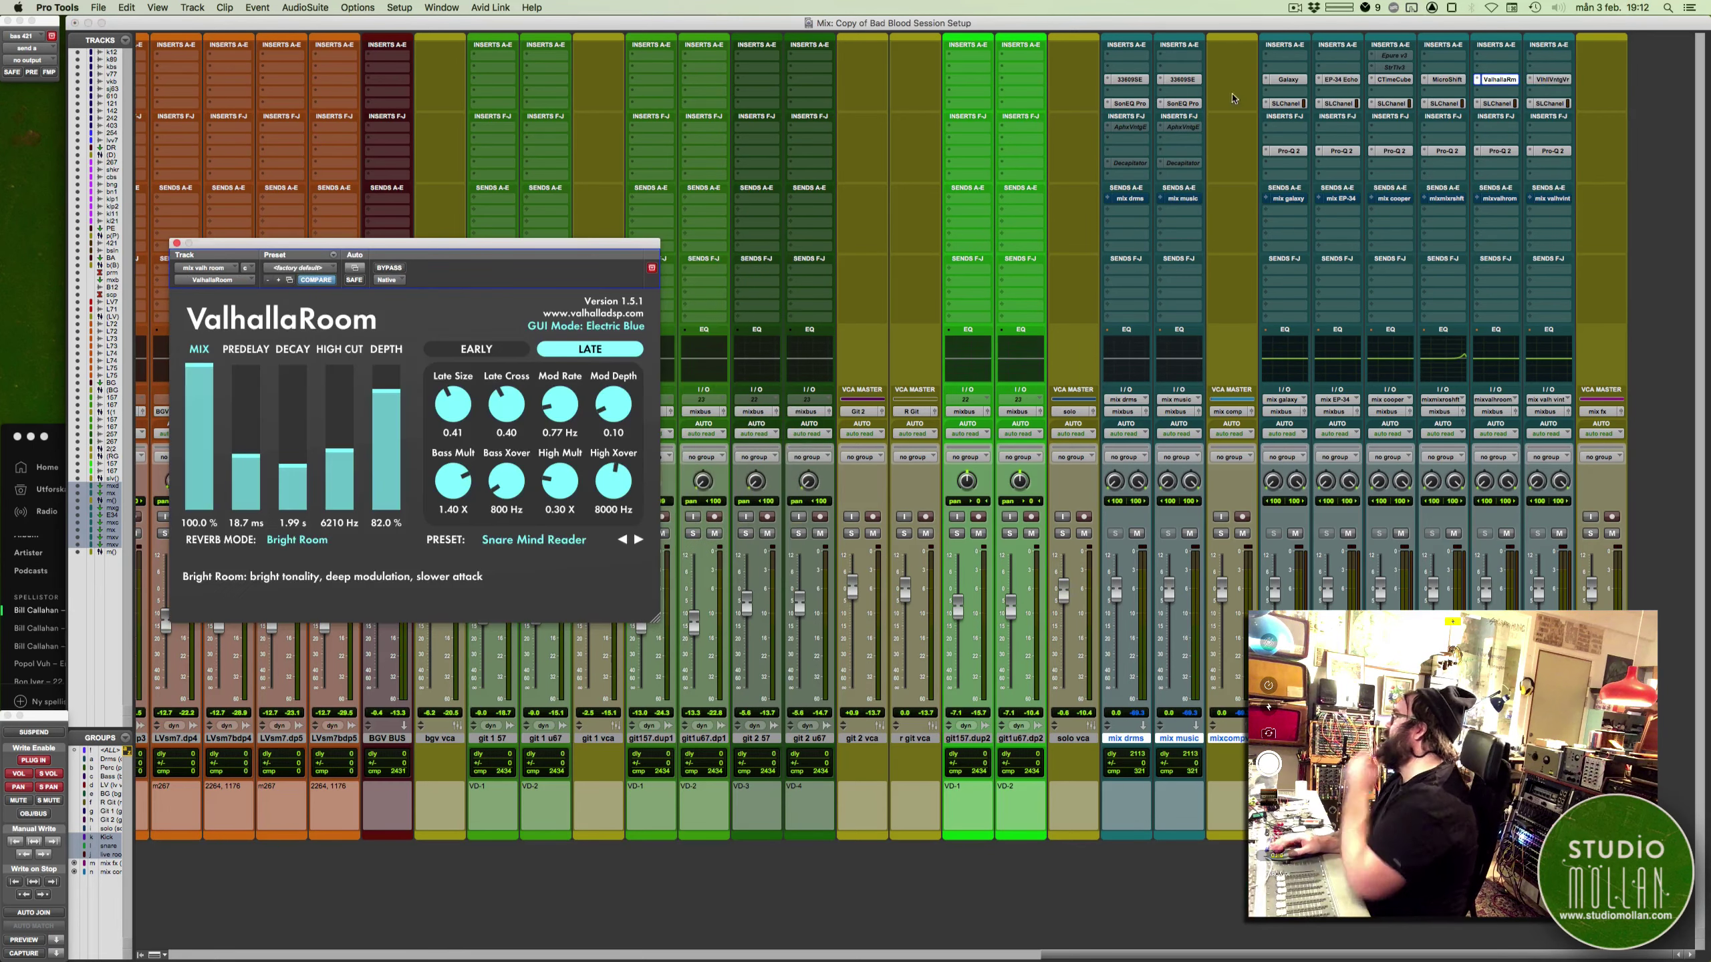
click(176, 243)
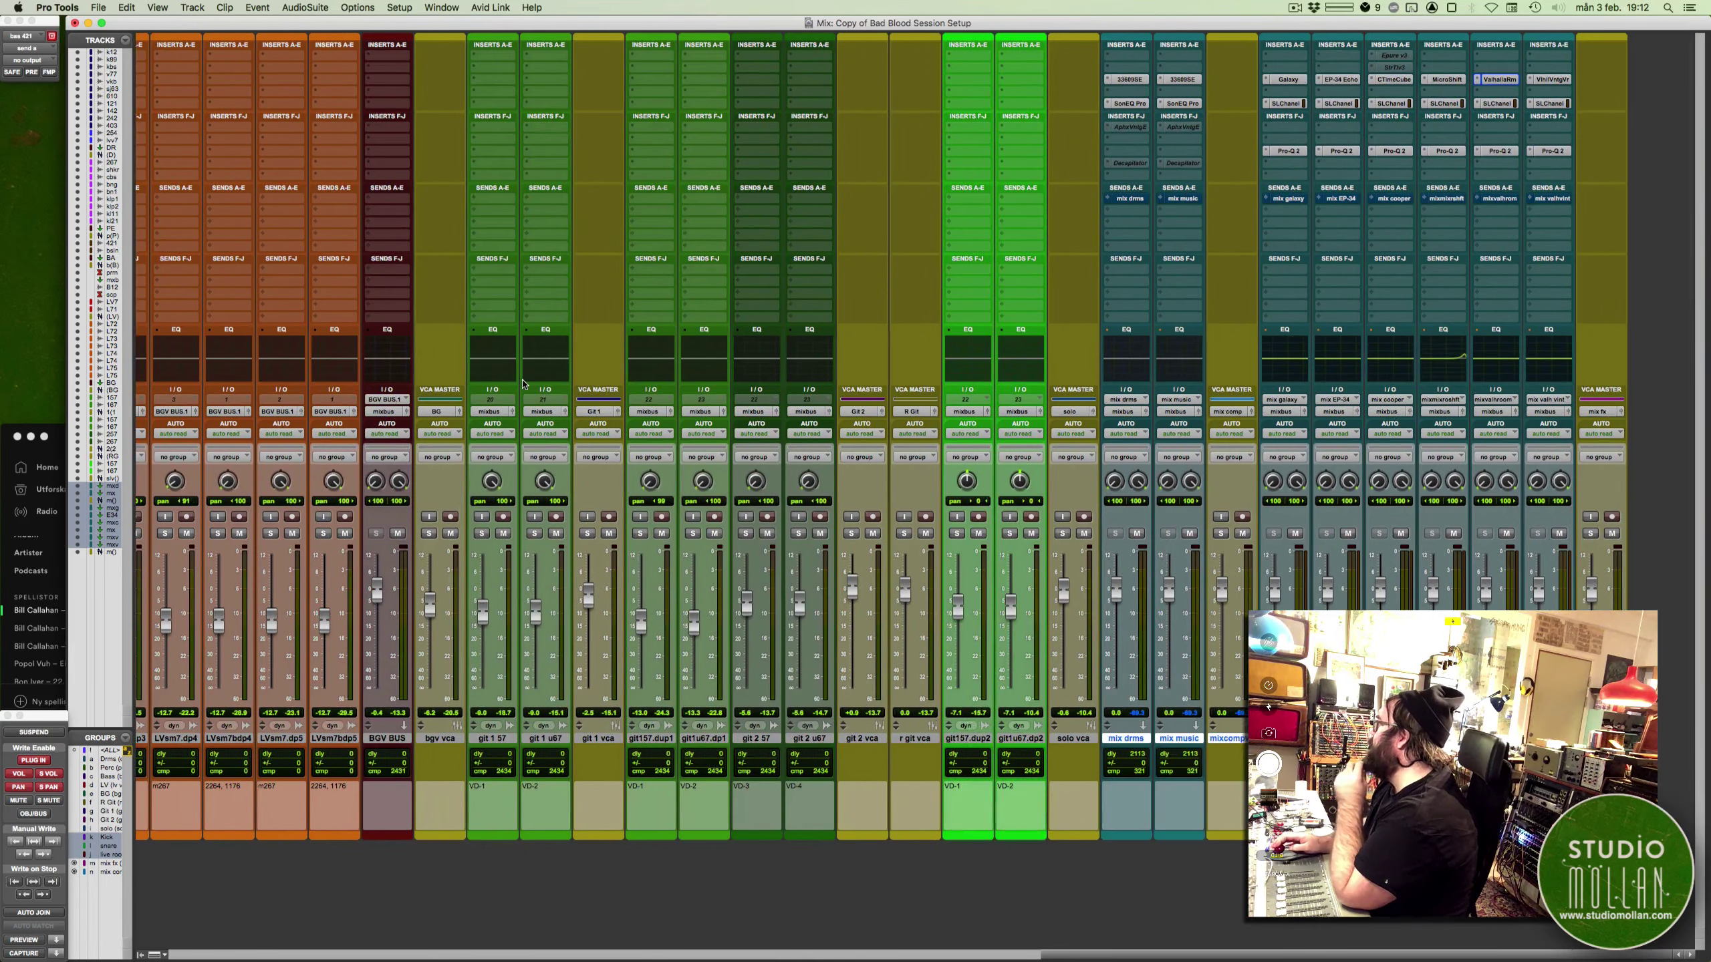
Look over the mixer channels from the drums to the guitars, and show the vocal and guitar tracks in the Edit window
scroll(523, 384, left, 15)
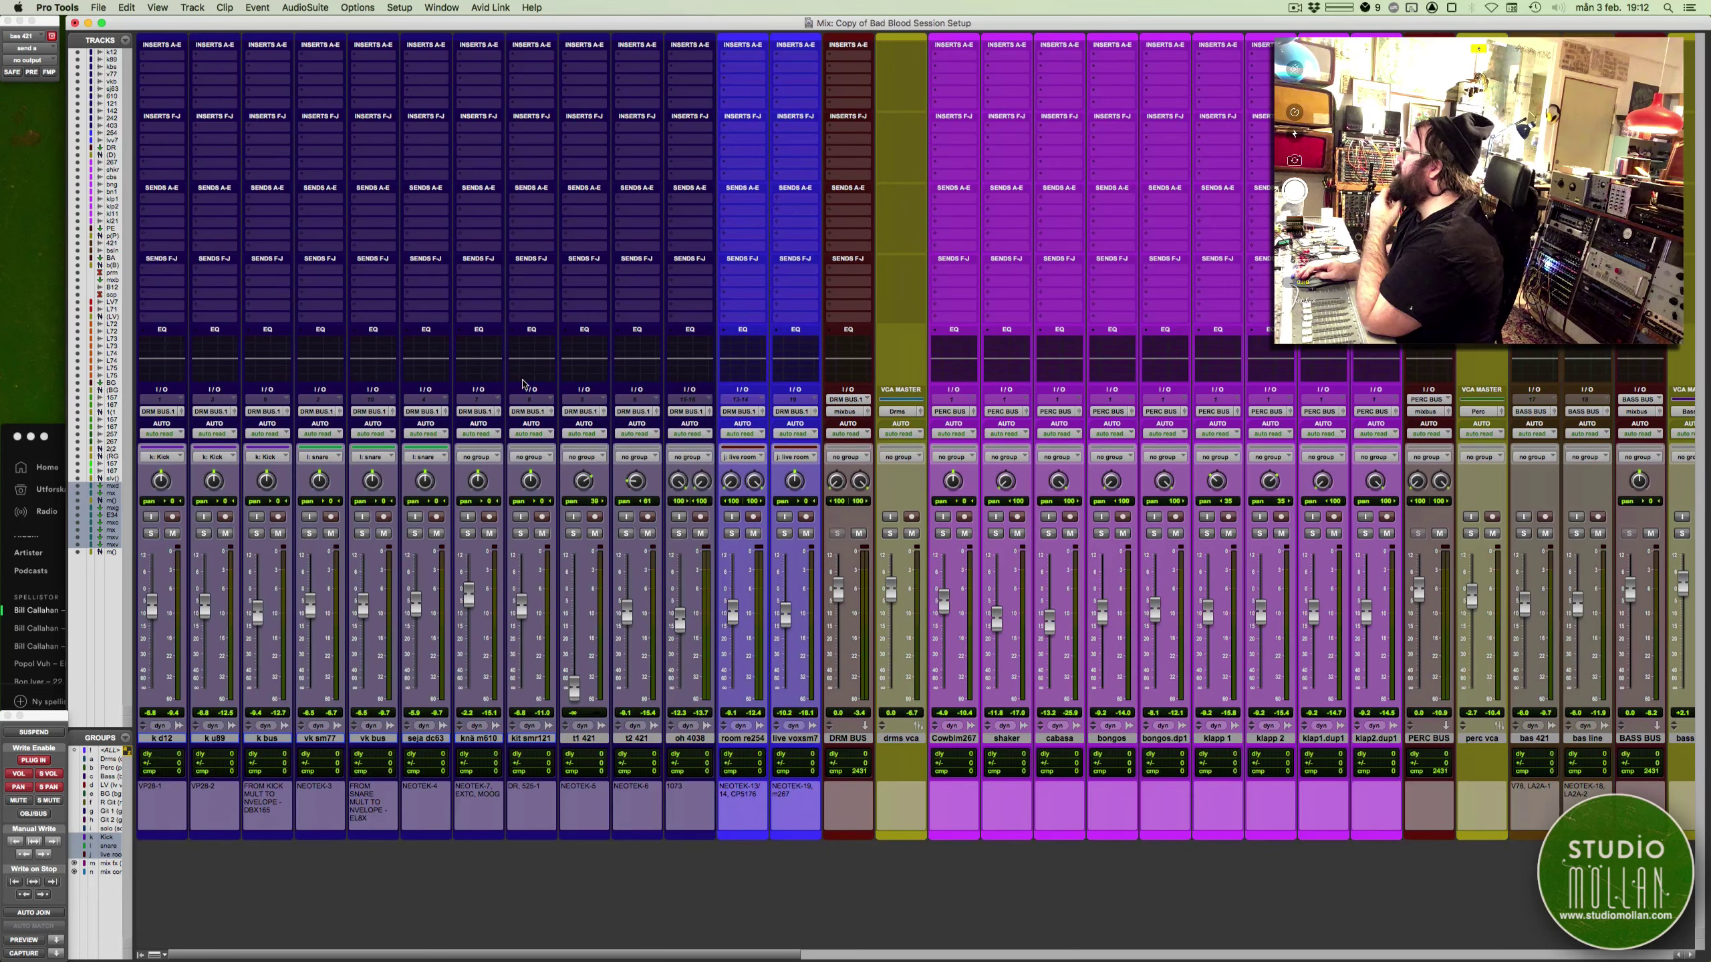
scroll(523, 385, right, 15)
scroll(523, 384, left, 15)
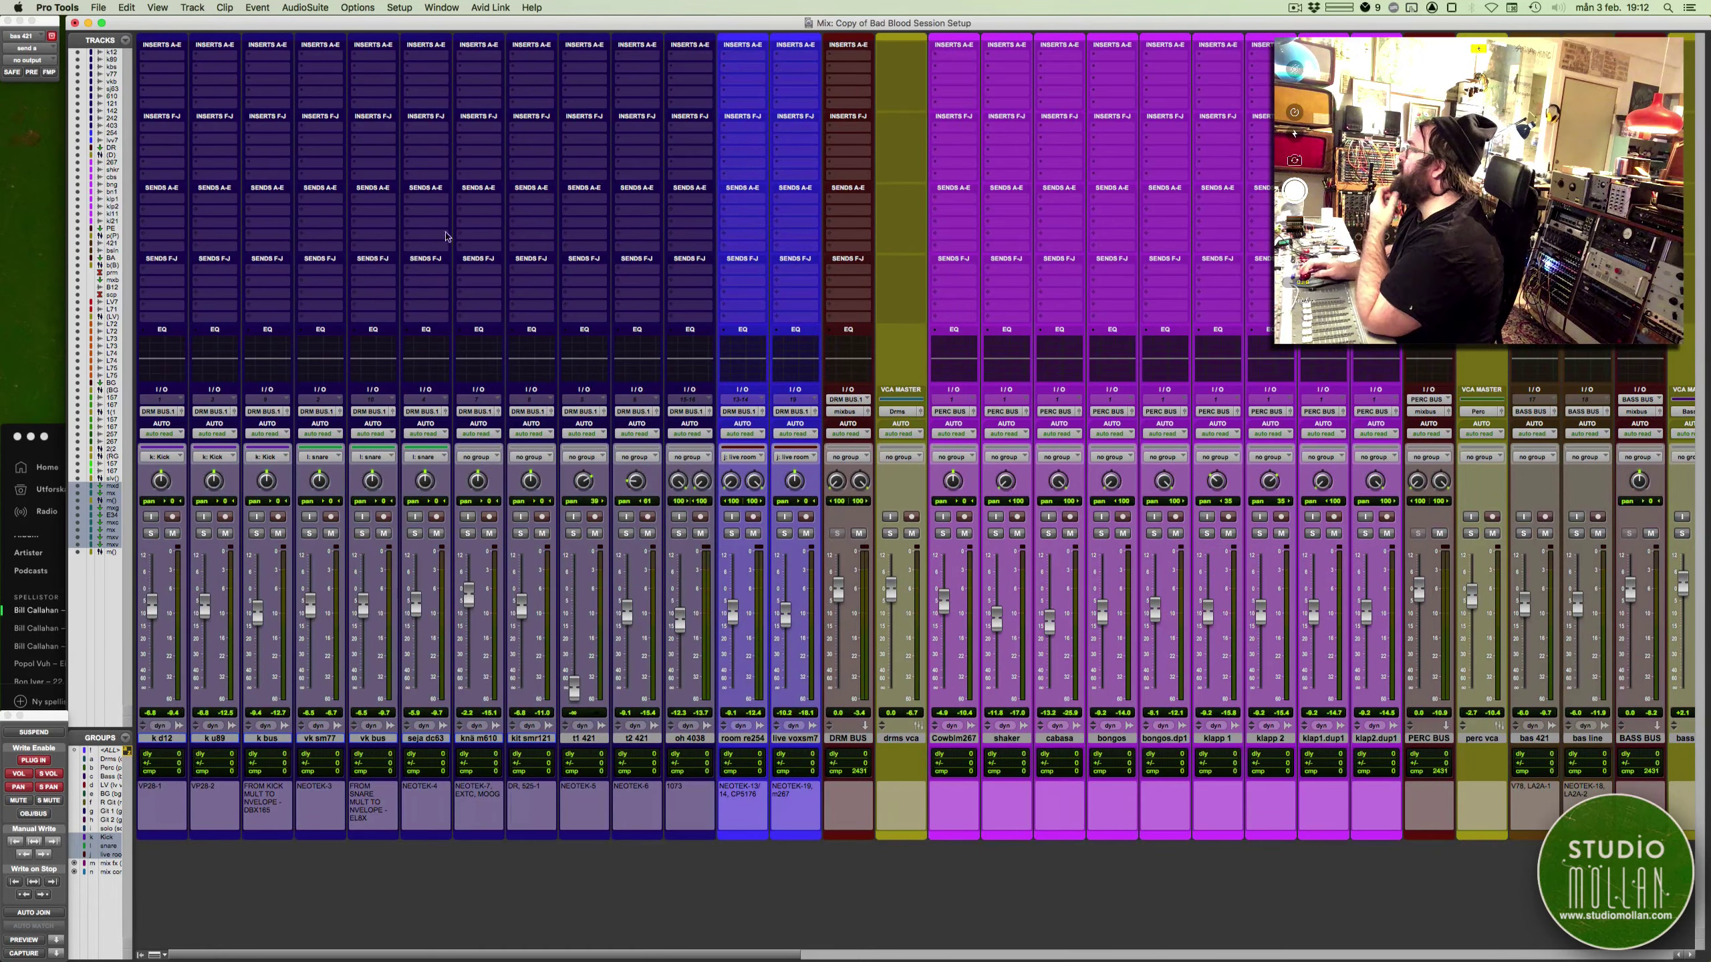
scroll(410, 269, right, 15)
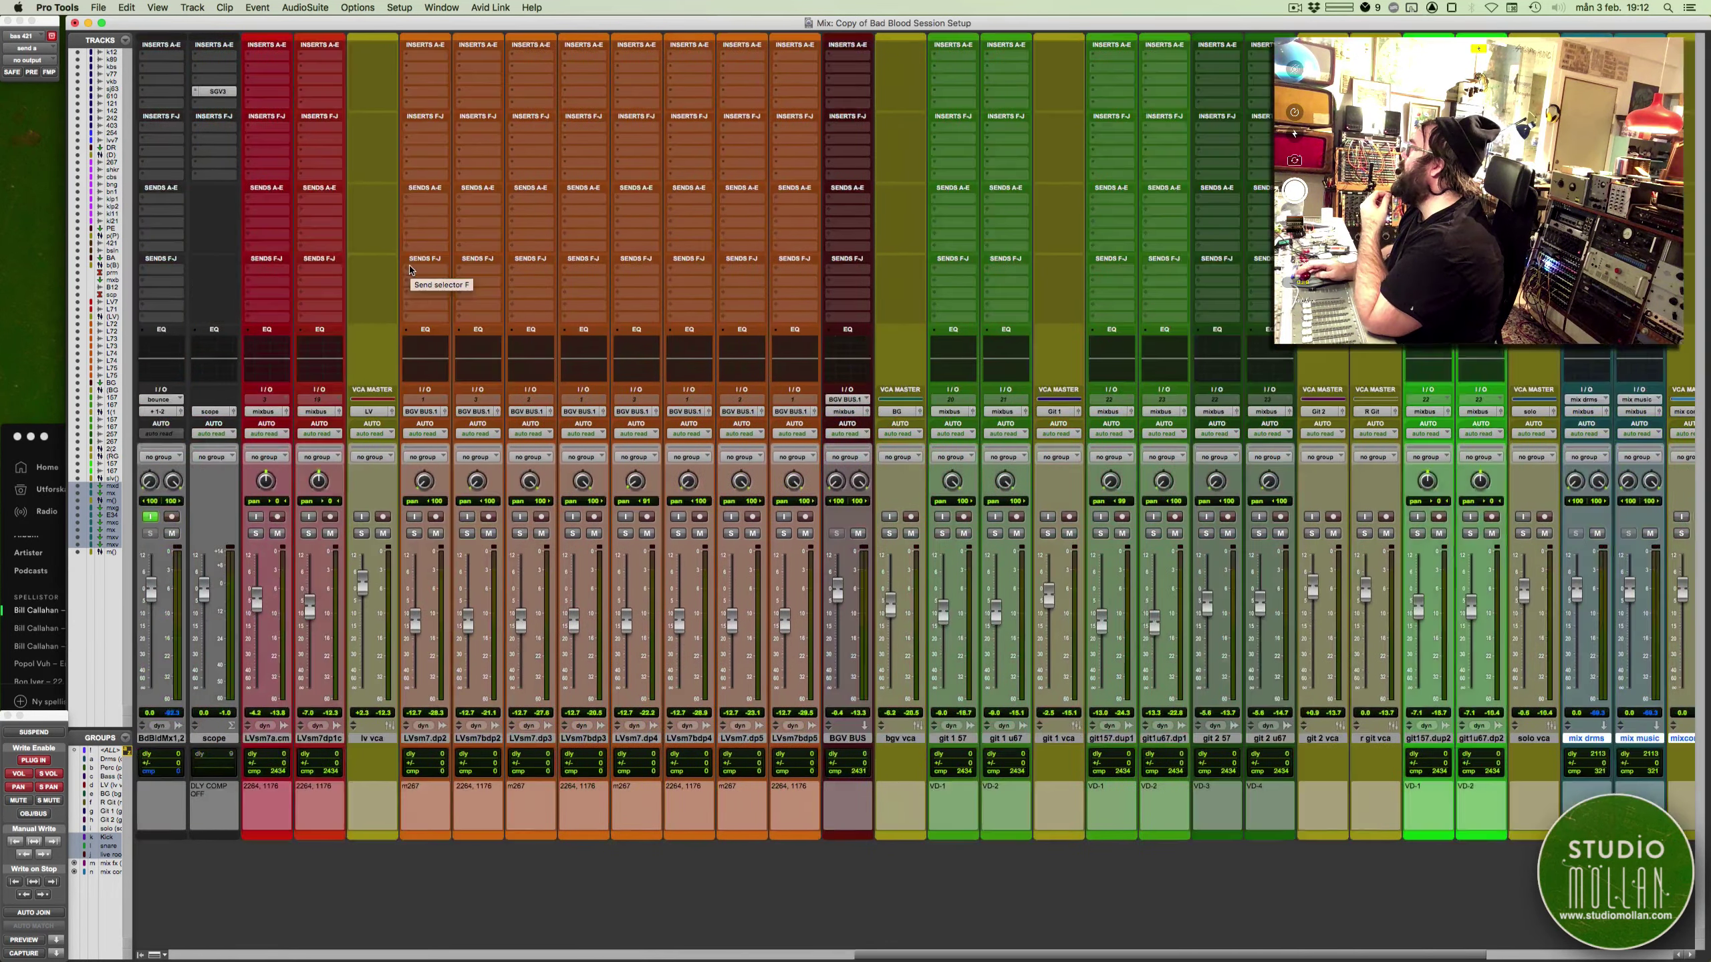
key(super+equal)
scroll(499, 354, up, 15)
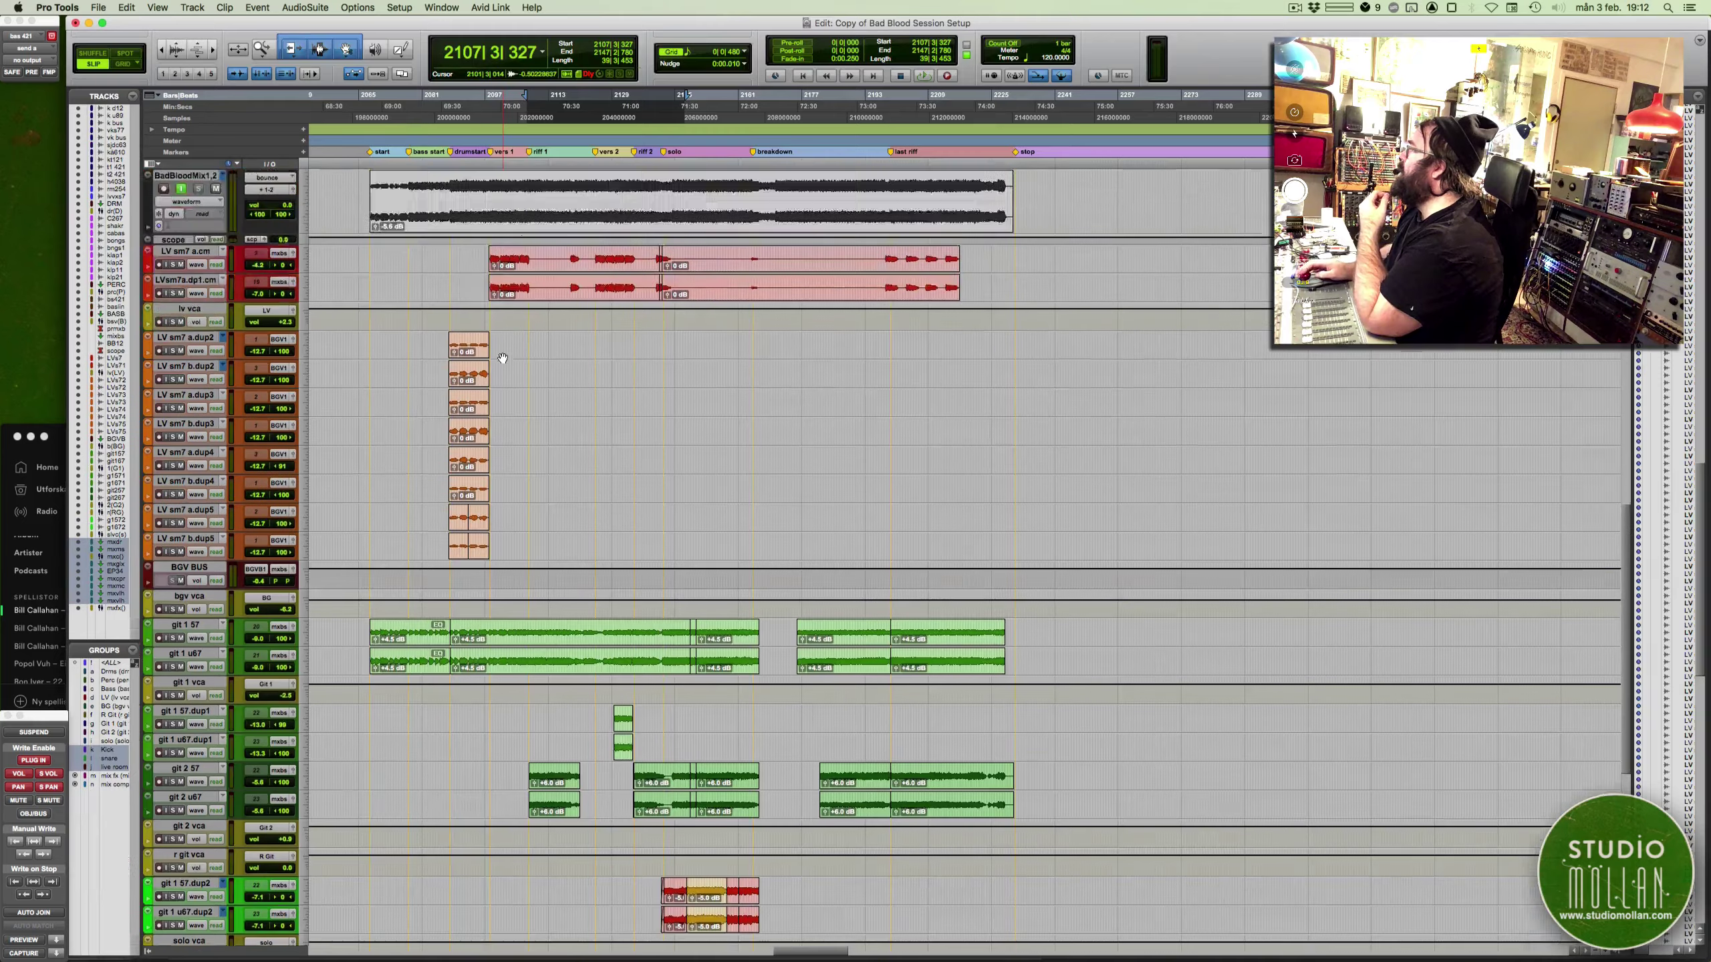